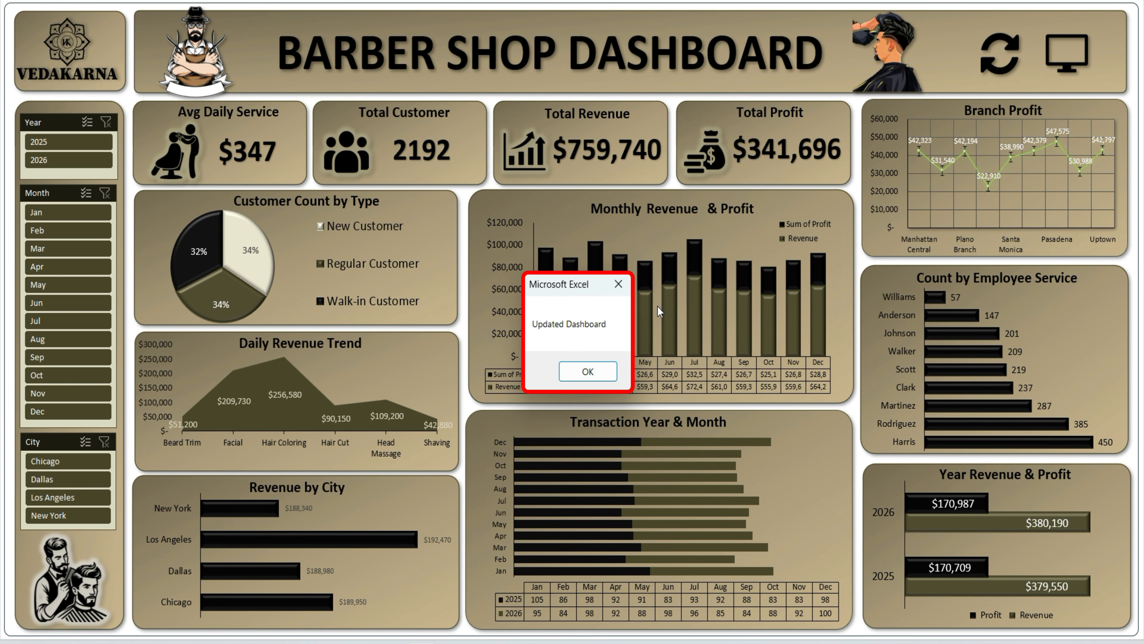
Dismiss the dashboard update message and activate the monitor shape in the dashboard header
click(588, 371)
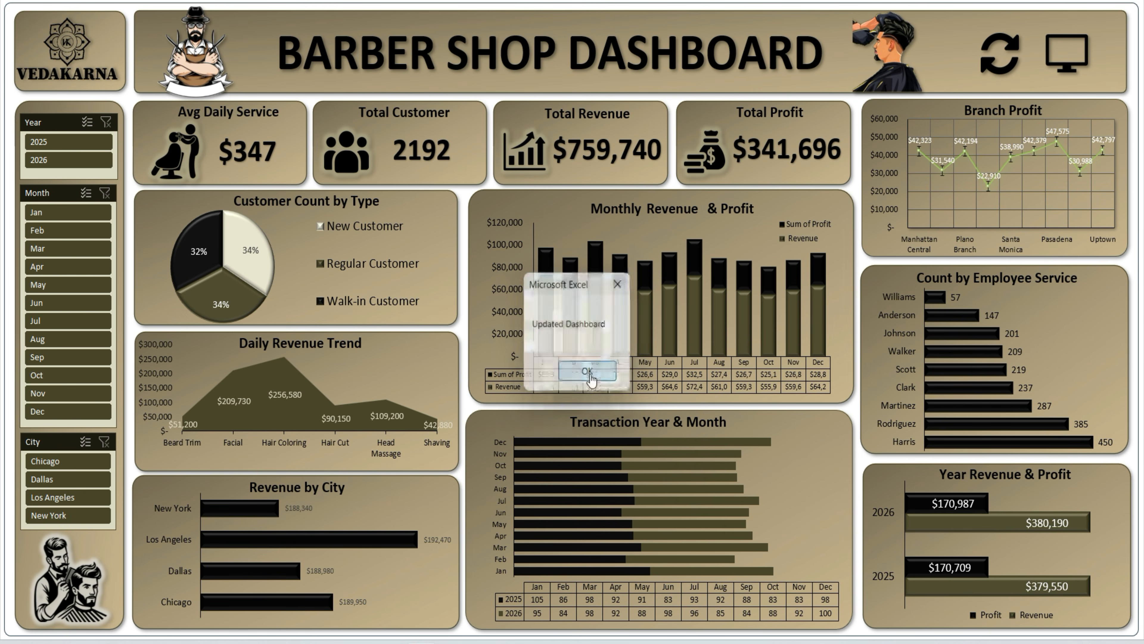
click(1064, 64)
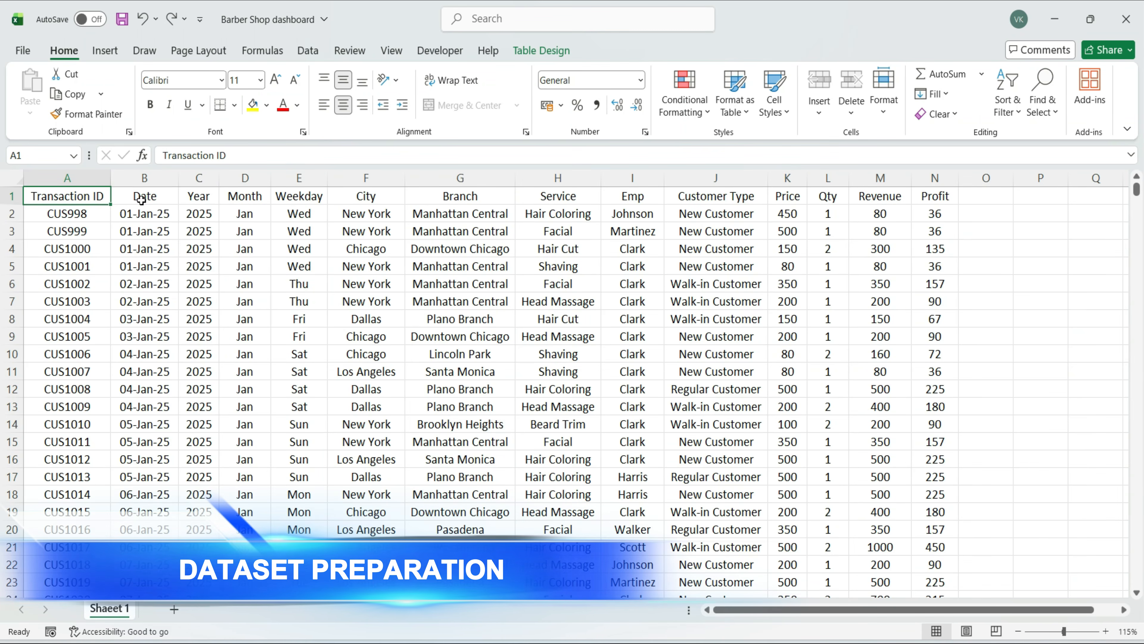
Format the barber shop dataset as a table with headers using the blue bordered Light style
click(736, 111)
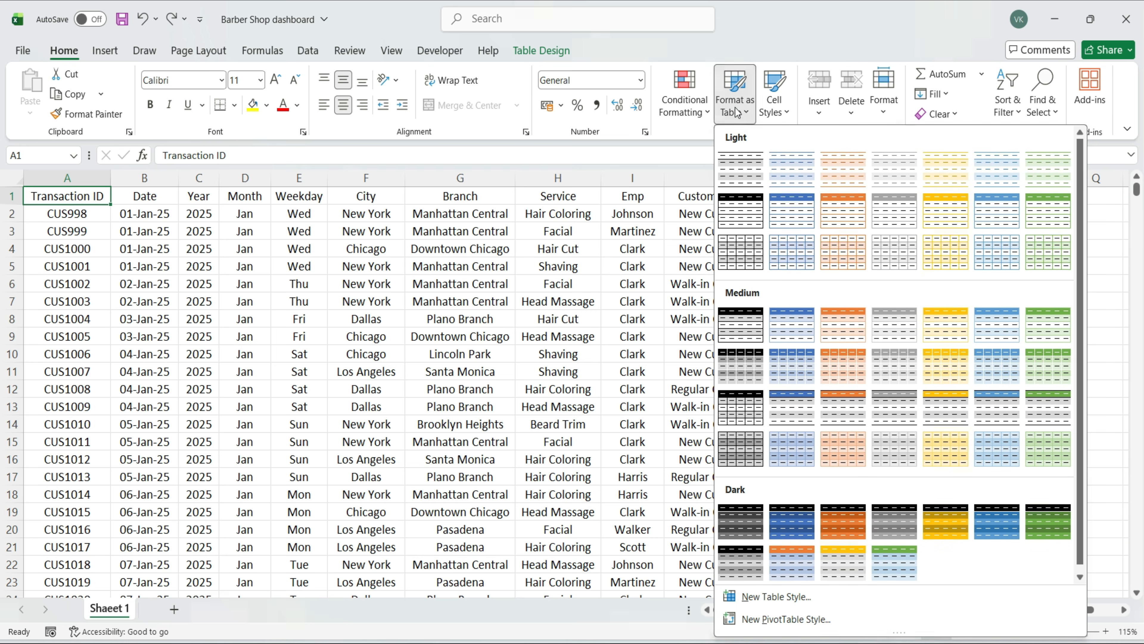
click(796, 254)
click(67, 231)
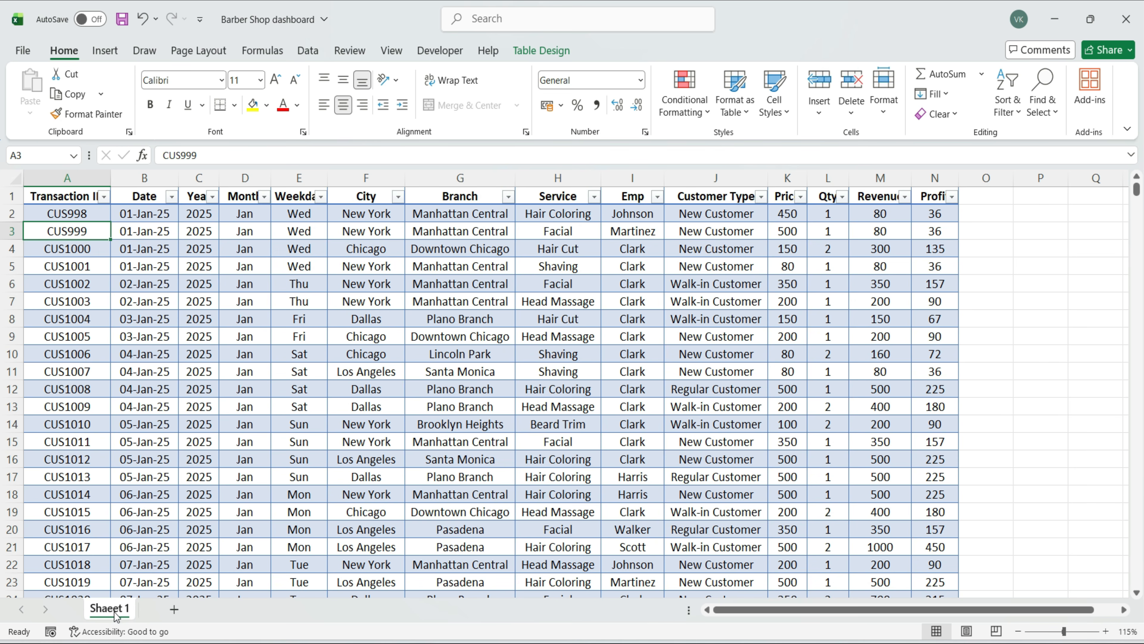
Rename the dataset's sheet as Data and give its tab a gold color
double_click(113, 609)
key(BackSpace)
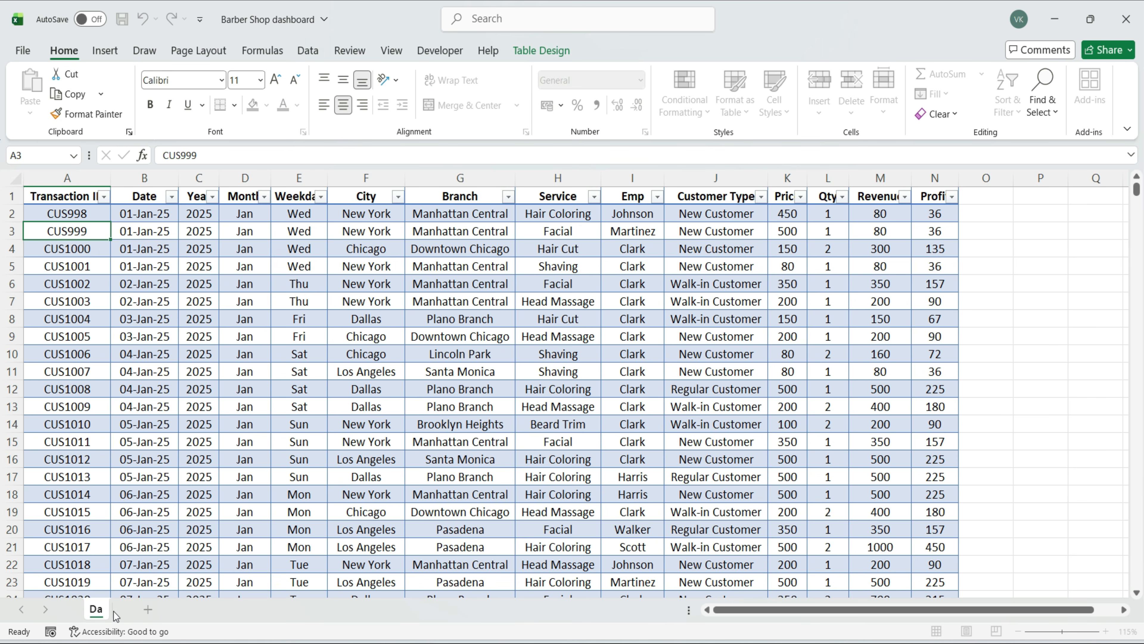
key(Return)
right_click(104, 610)
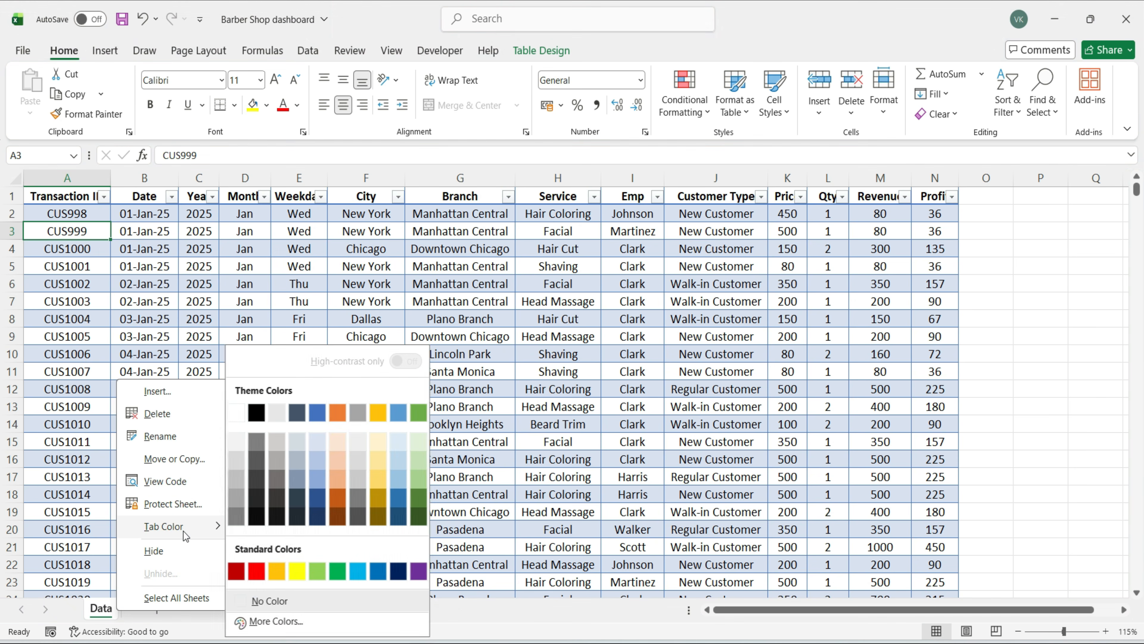
click(986, 231)
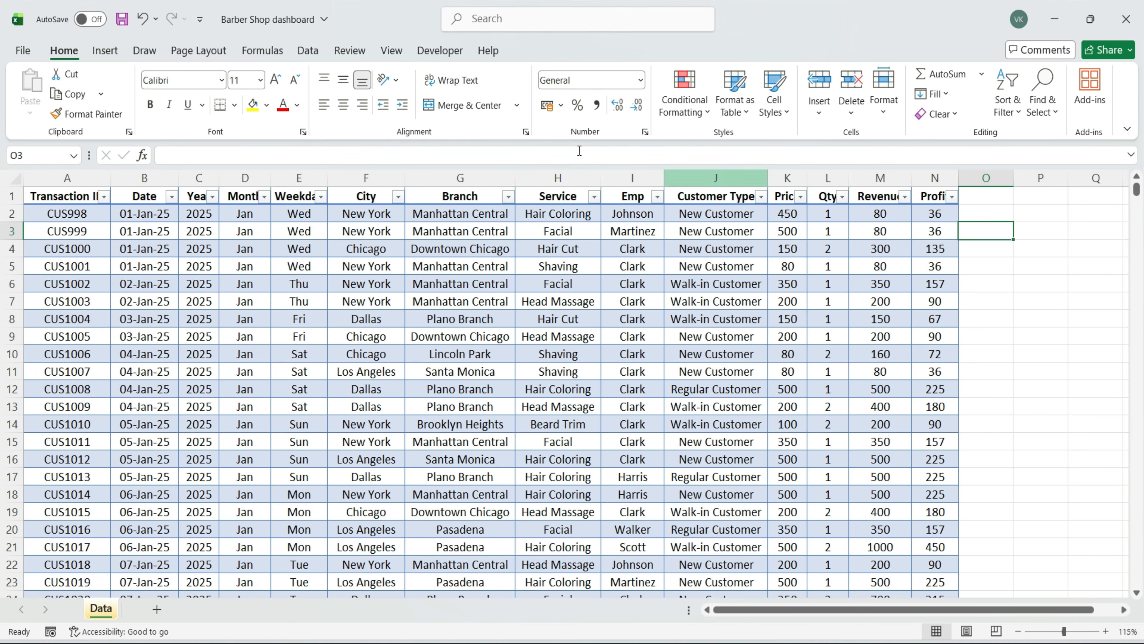
Hide the gridlines on the Data sheet and freeze its top row
click(392, 51)
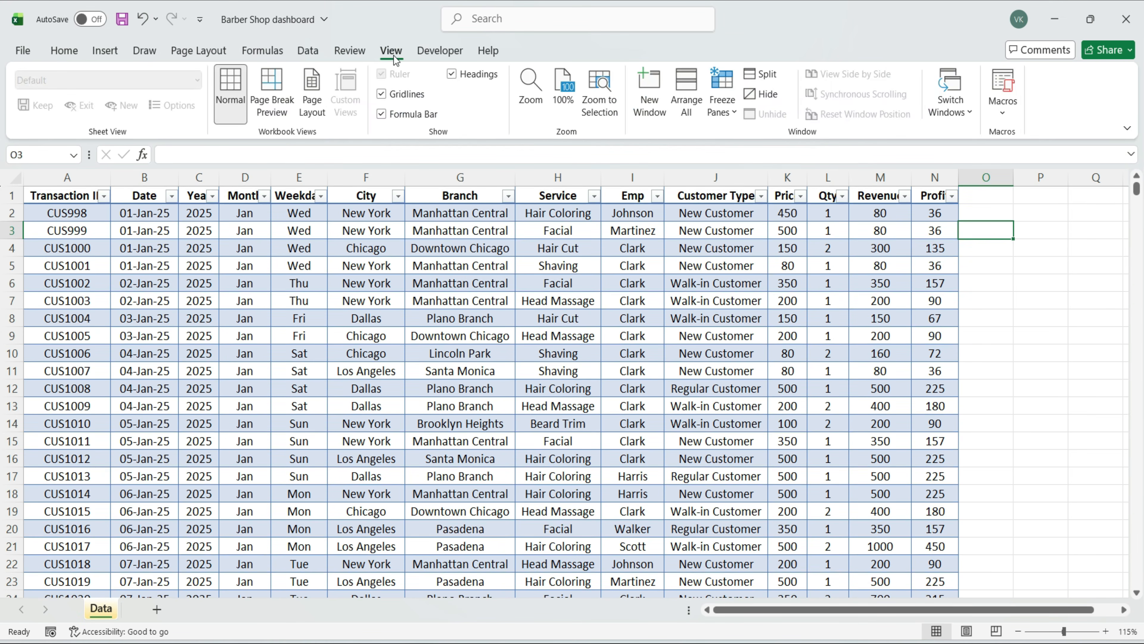
click(381, 97)
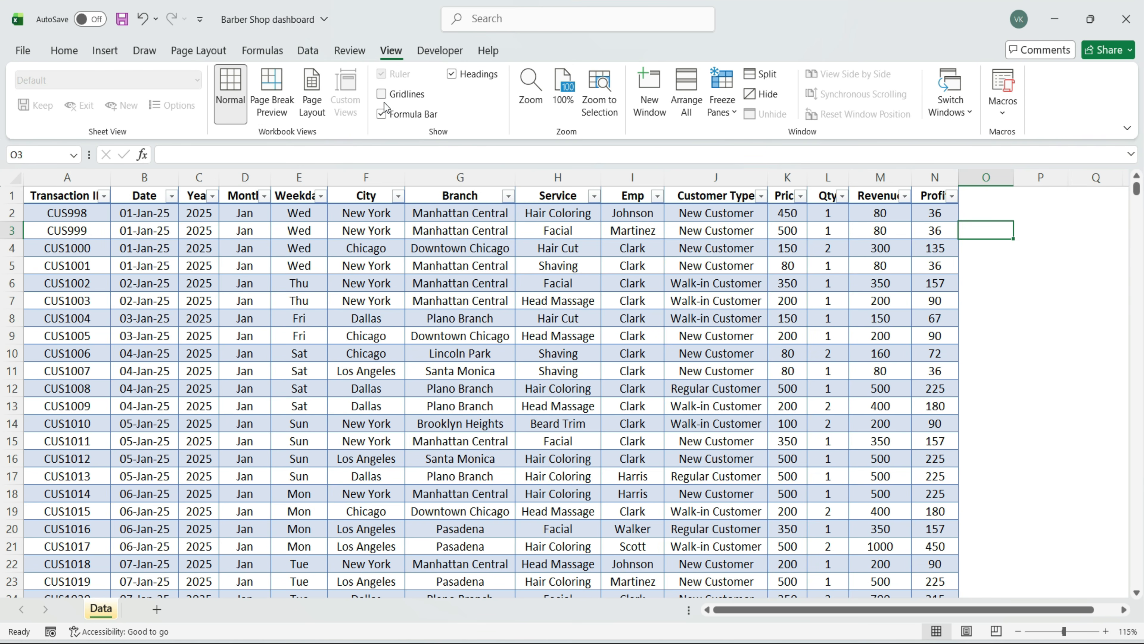
click(69, 221)
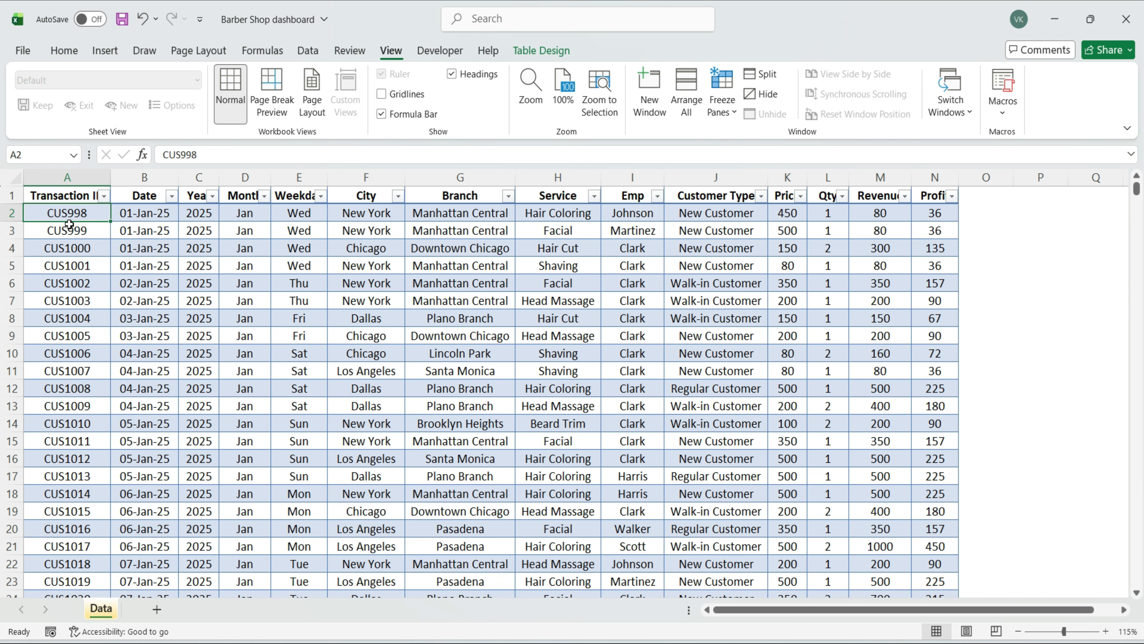
click(722, 105)
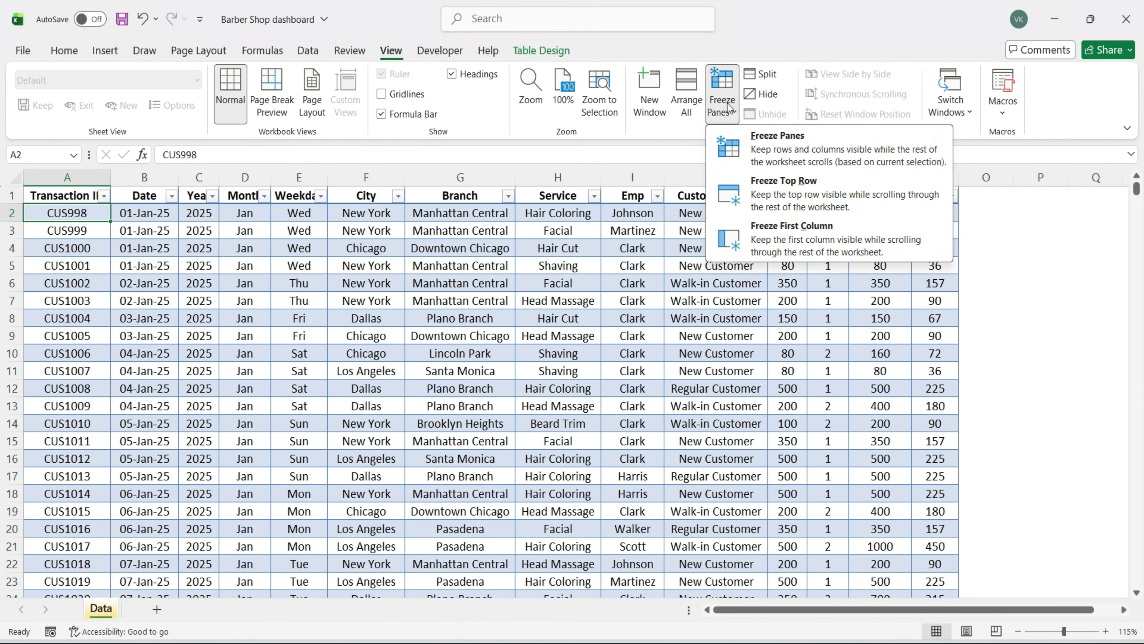
click(866, 175)
Autofit the widths of the table's columns so the header names fit beside their filter arrows
double_click(868, 176)
double_click(941, 175)
double_click(1005, 176)
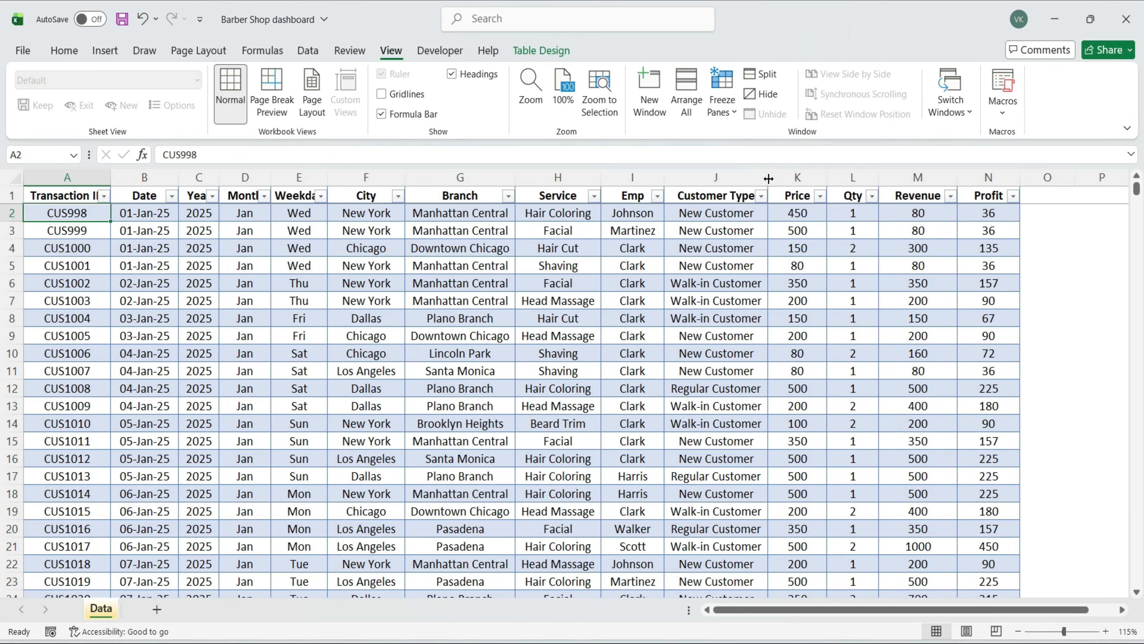
double_click(768, 176)
double_click(327, 176)
double_click(271, 176)
double_click(219, 176)
double_click(110, 177)
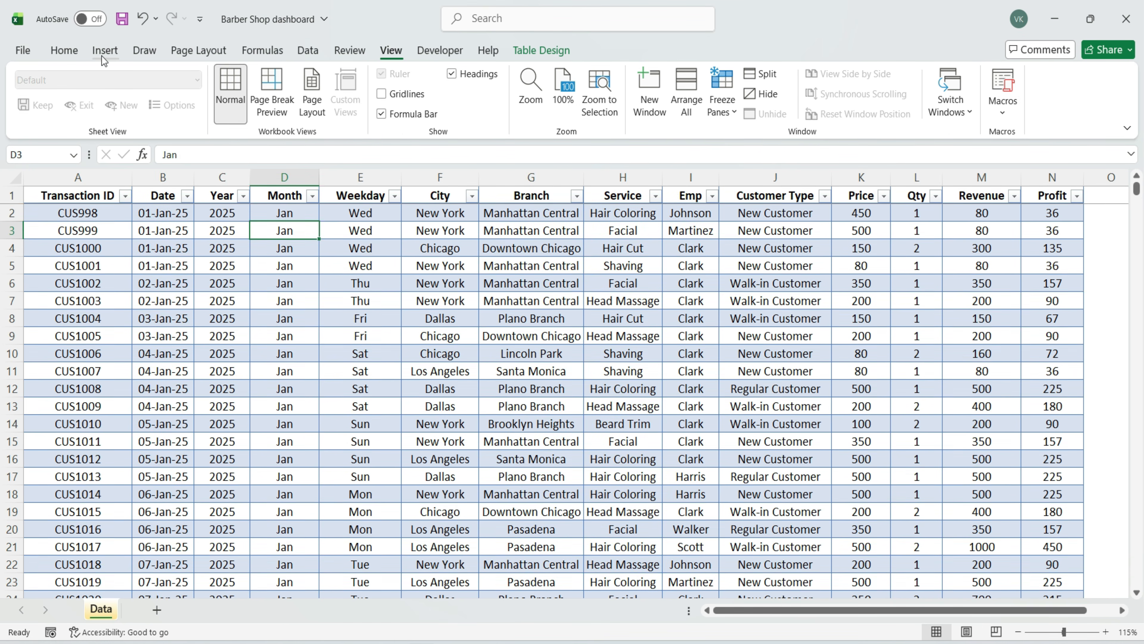
Create a PivotTable from Table1 on a new worksheet and name that sheet Pivot
click(103, 55)
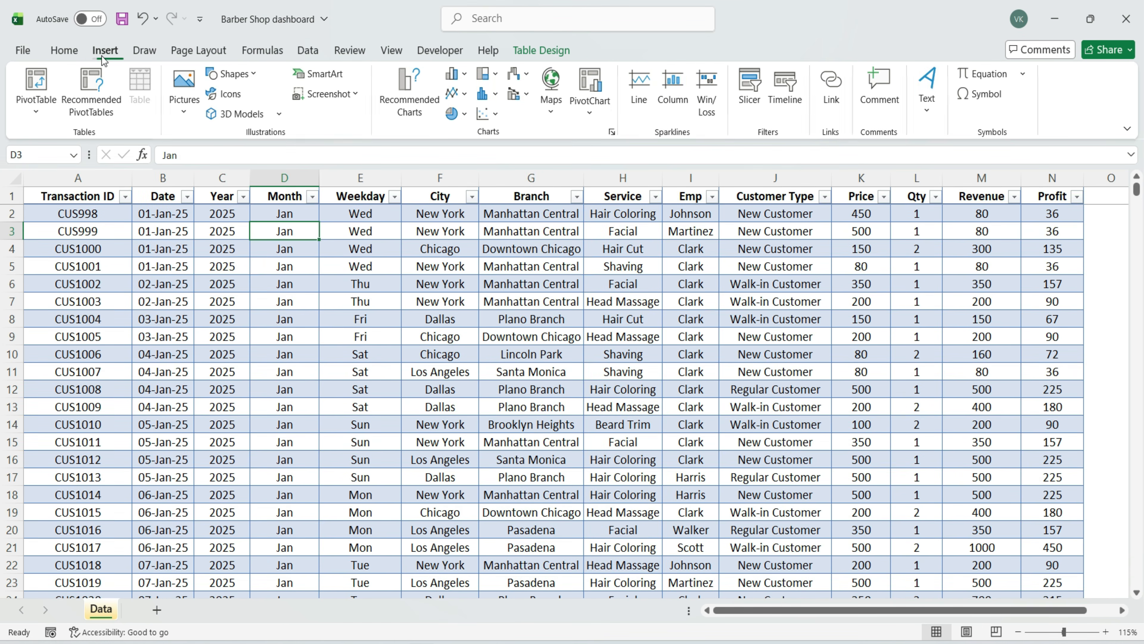
click(33, 110)
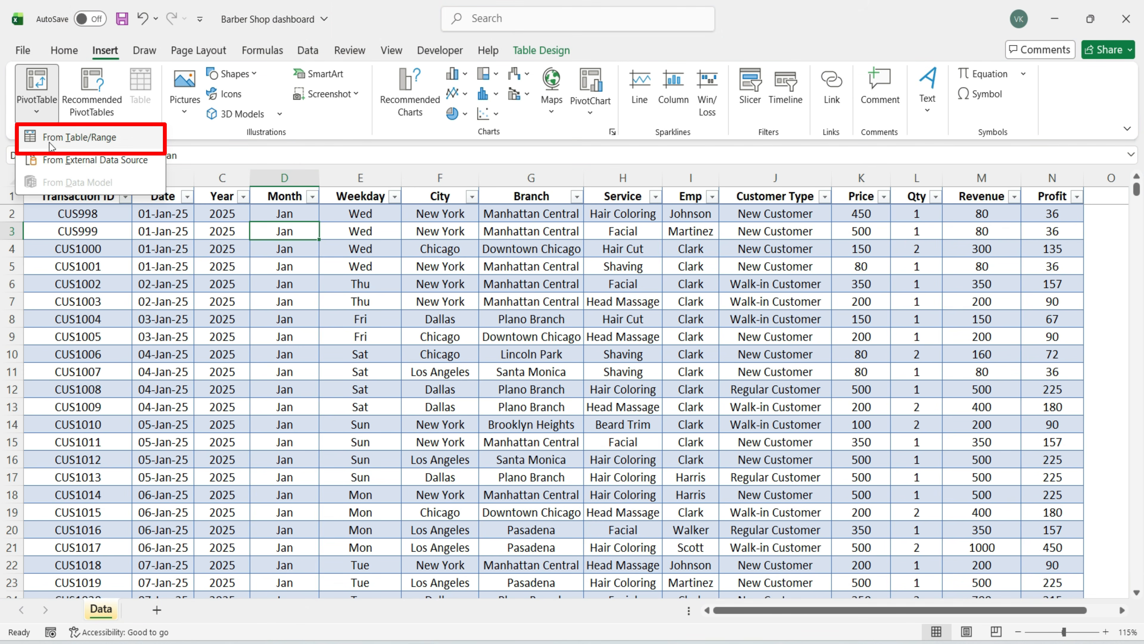
click(79, 137)
click(477, 483)
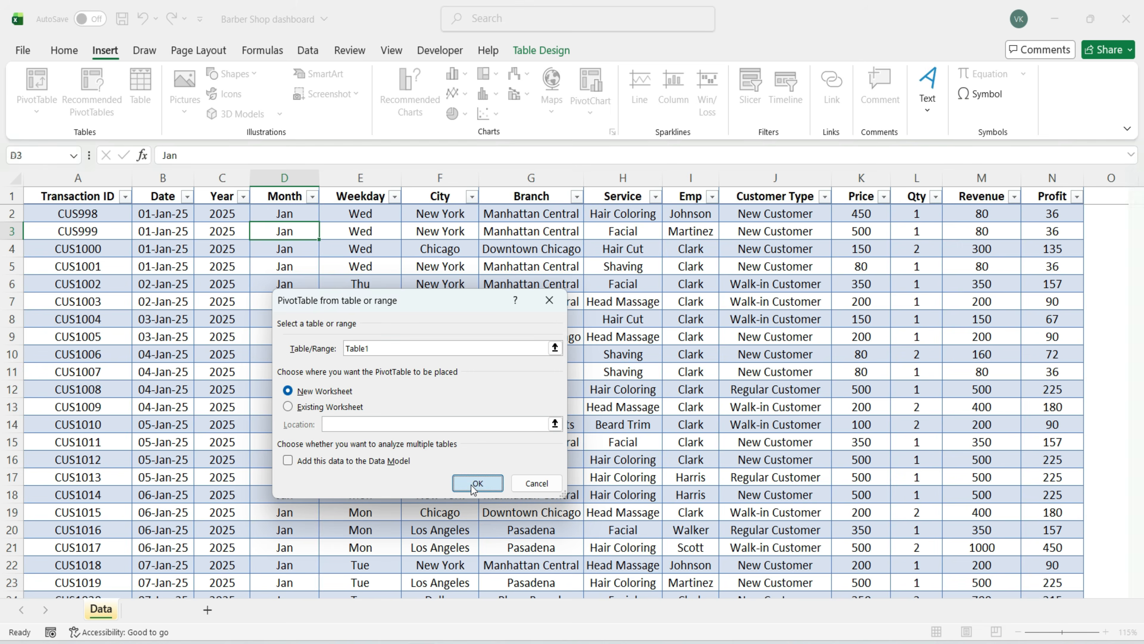
text(Pivot)
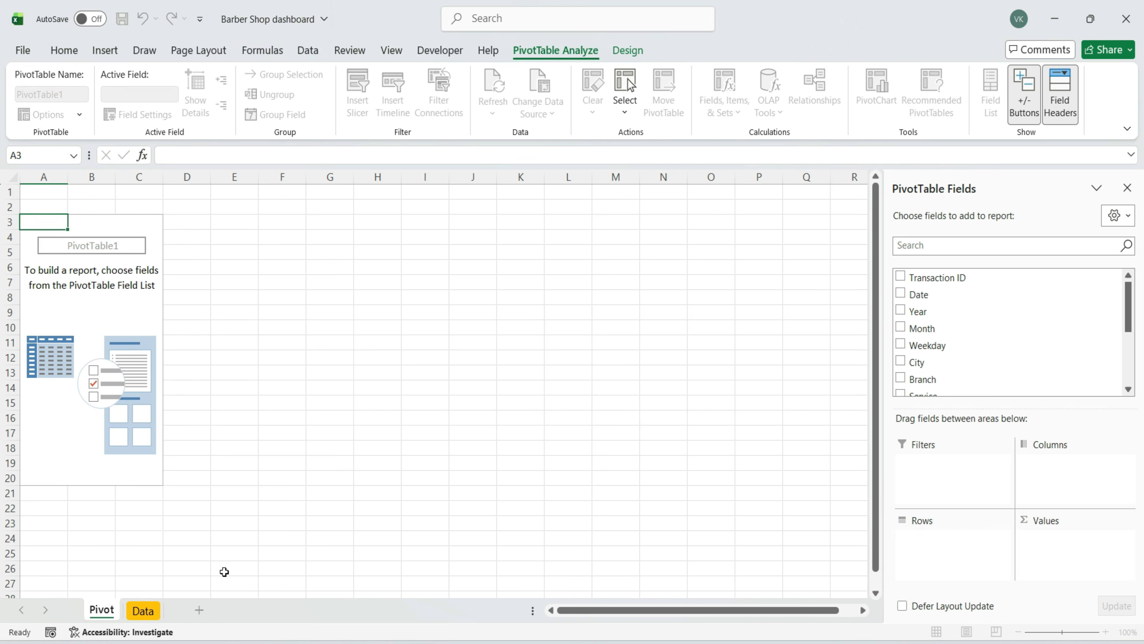
Hide the gridlines on the Pivot sheet and set its zoom to 80%
click(139, 568)
click(399, 58)
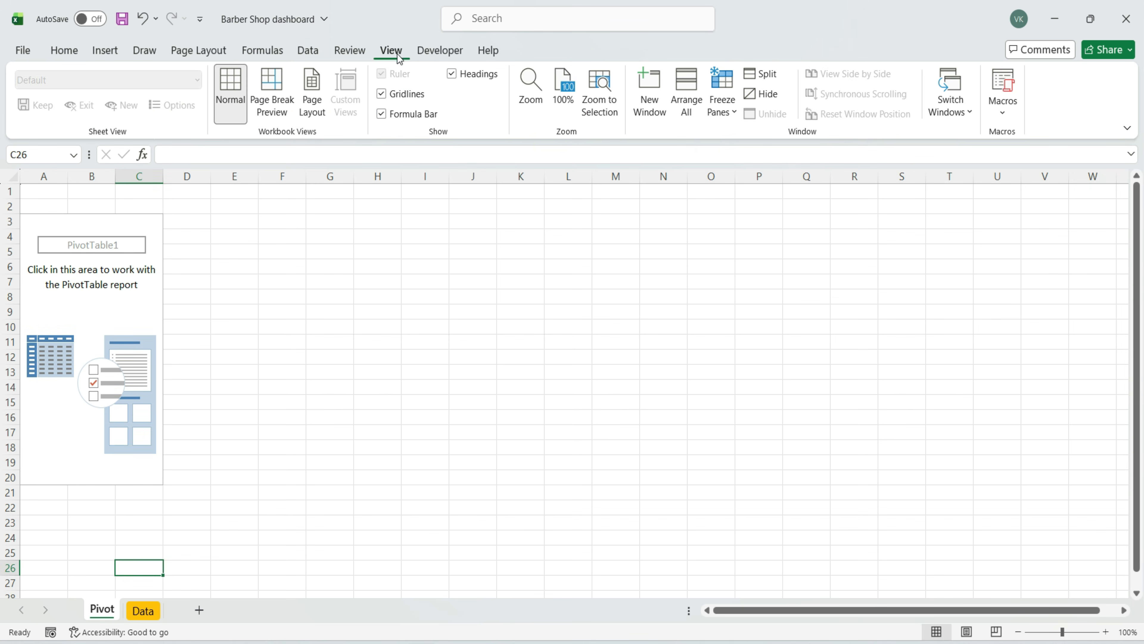
click(382, 95)
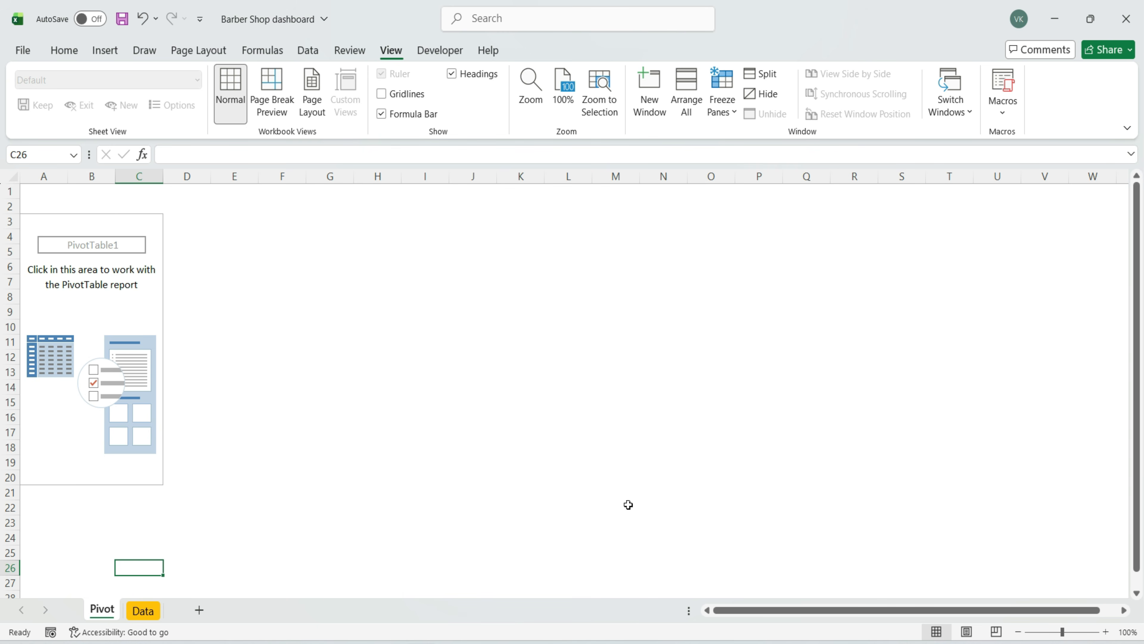
click(1129, 631)
click(442, 456)
text(10)
key(Return)
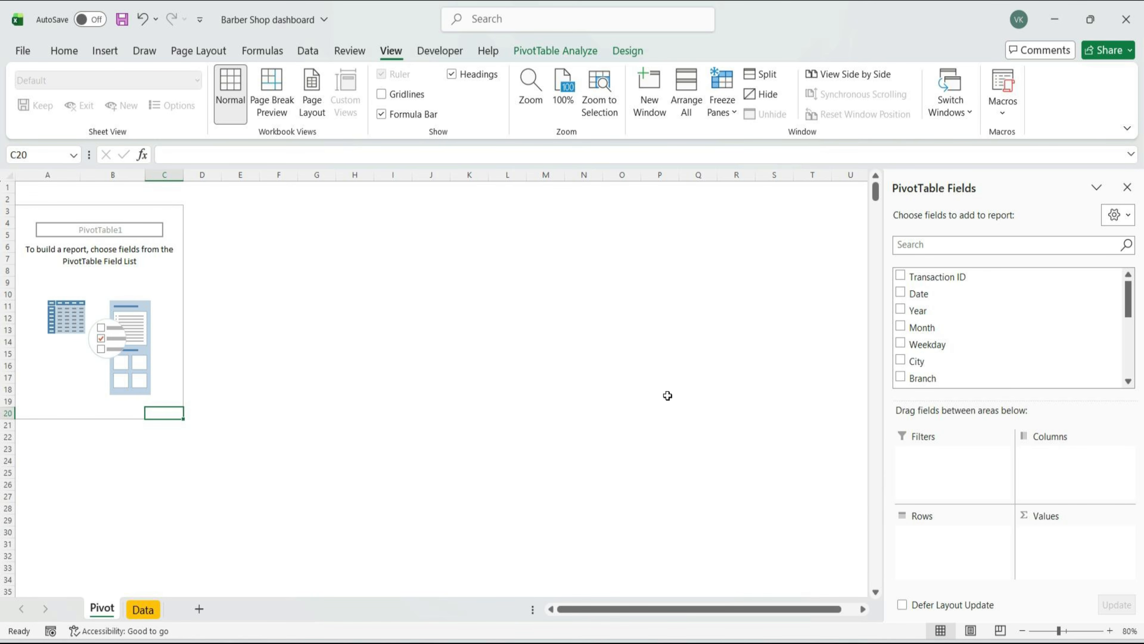
Build the pivot table with Date as rows and the sum of Revenue as values
drag(919, 293, 928, 537)
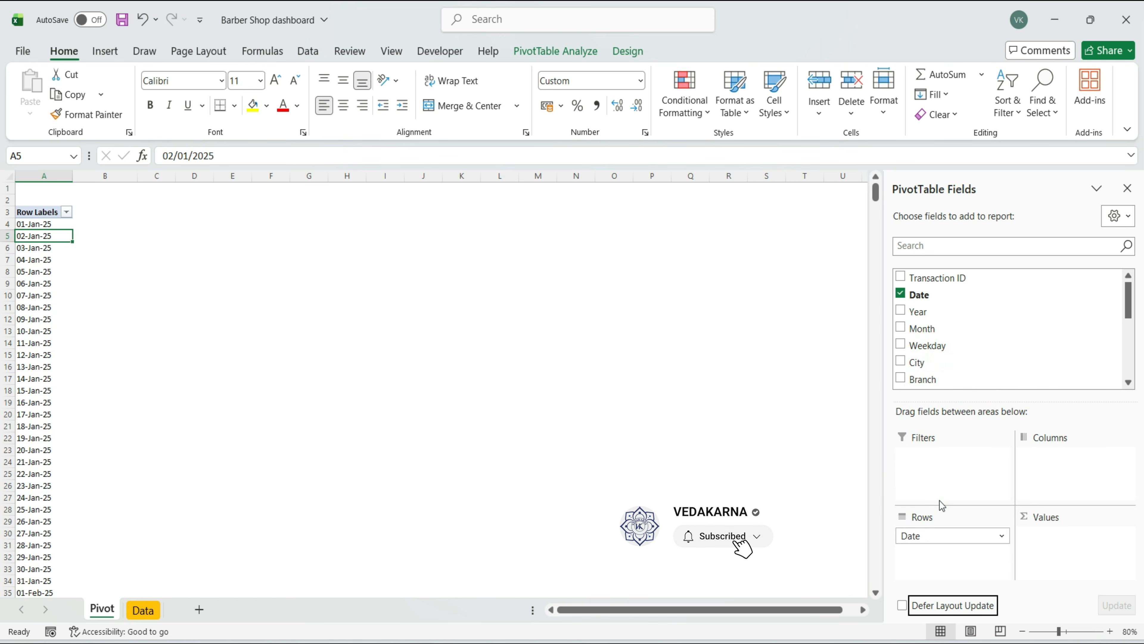
scroll(932, 370, down, 3)
drag(941, 374, 1059, 559)
click(124, 212)
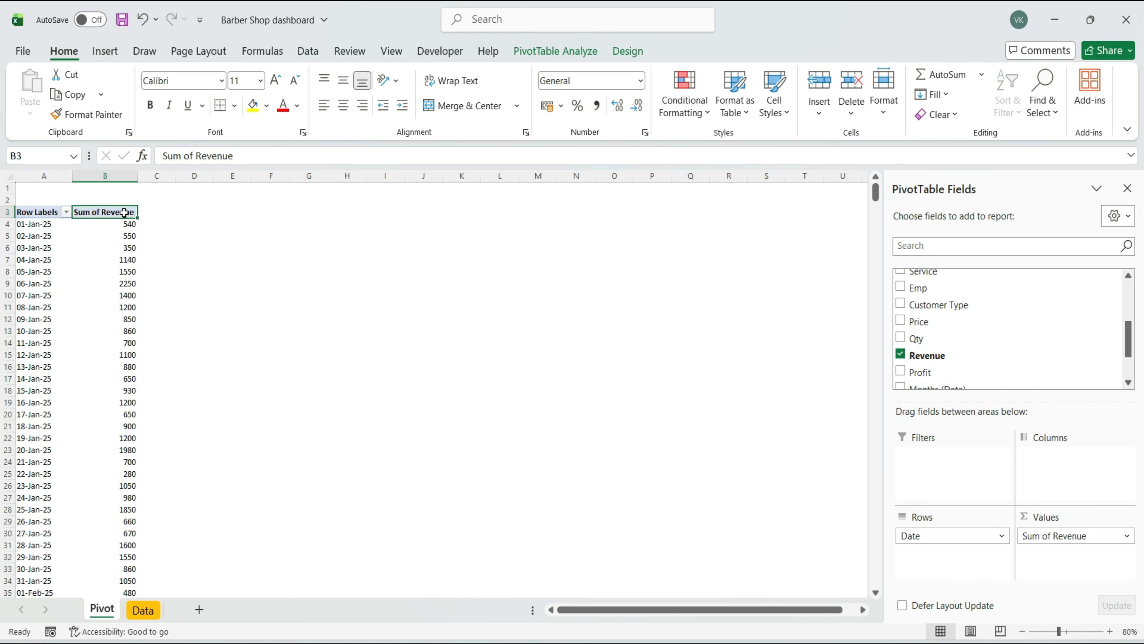
Enter the title "Average daily Service" in A1 and format it bold and red
click(32, 190)
text(Average daily Service)
drag(96, 188, 17, 189)
click(150, 105)
click(283, 105)
Rename the pivot table's value header in B3 as "Average of Revenue"
click(129, 212)
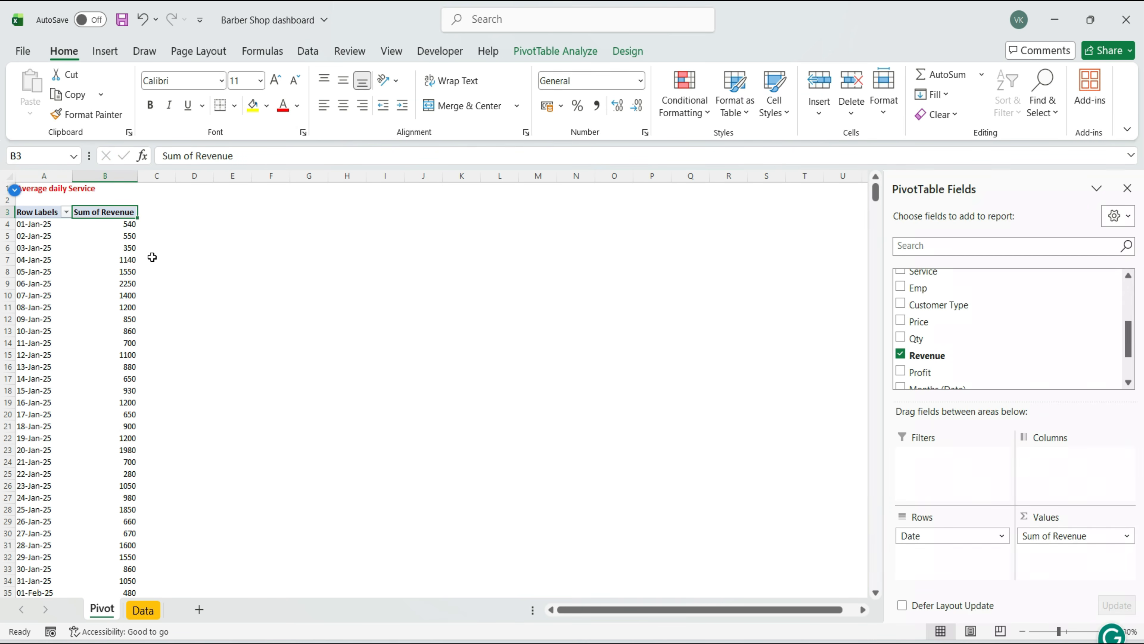
double_click(178, 156)
text(Average)
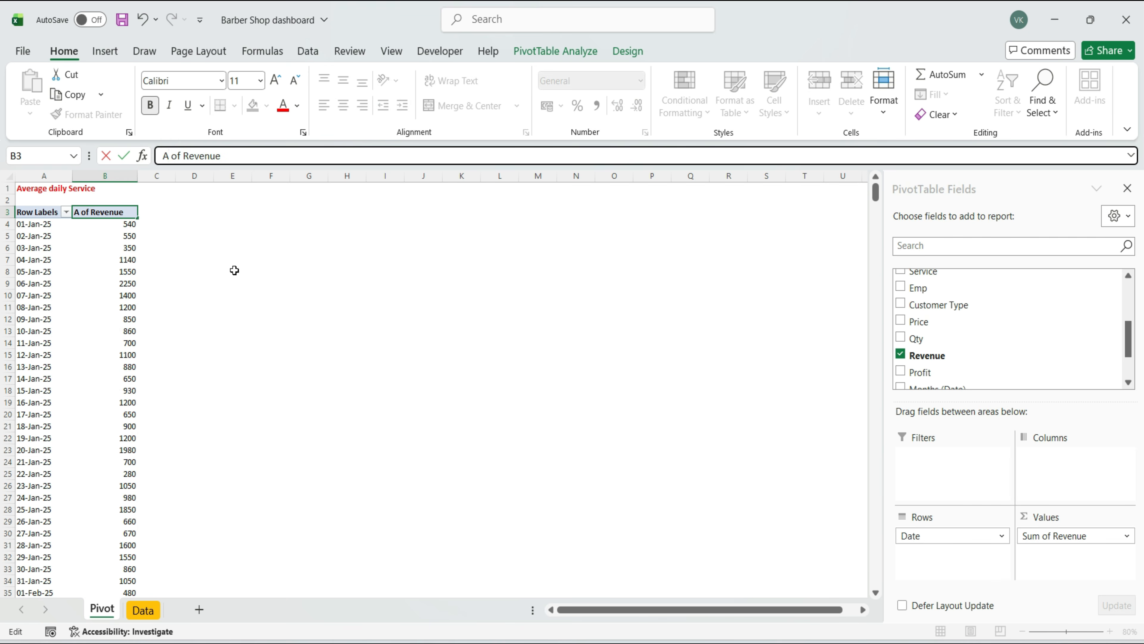
key(Return)
Copy the entire daily revenue pivot table together with its title to D1
click(43, 187)
drag(43, 187, 113, 187)
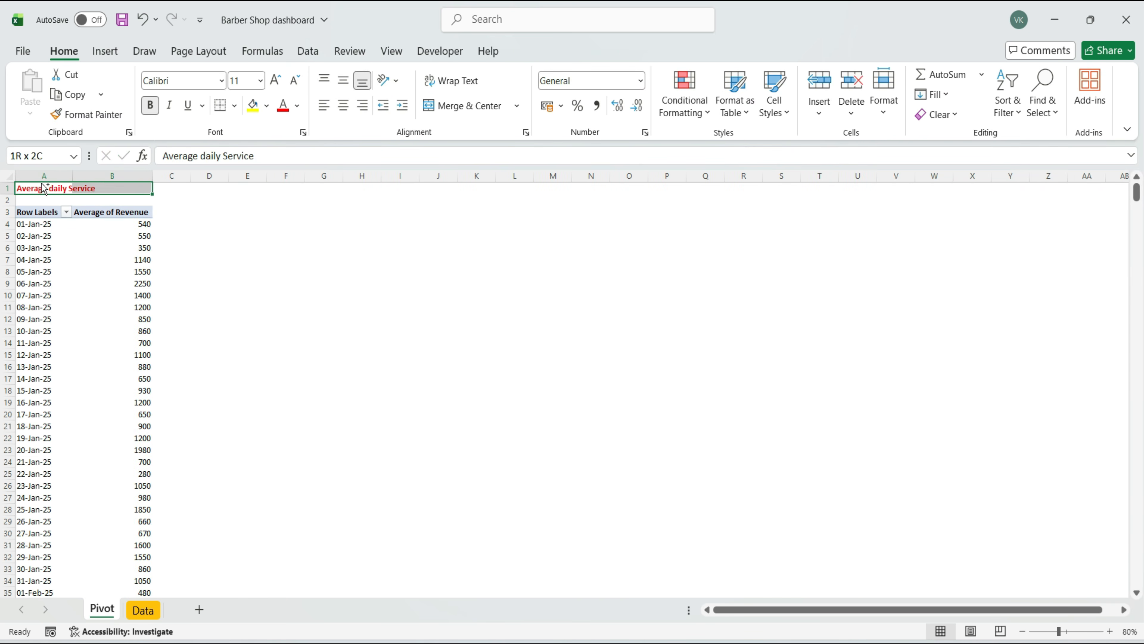
key(ctrl+shift+Down)
key(ctrl+shift+Down)
key(ctrl+c)
click(210, 187)
key(ctrl+v)
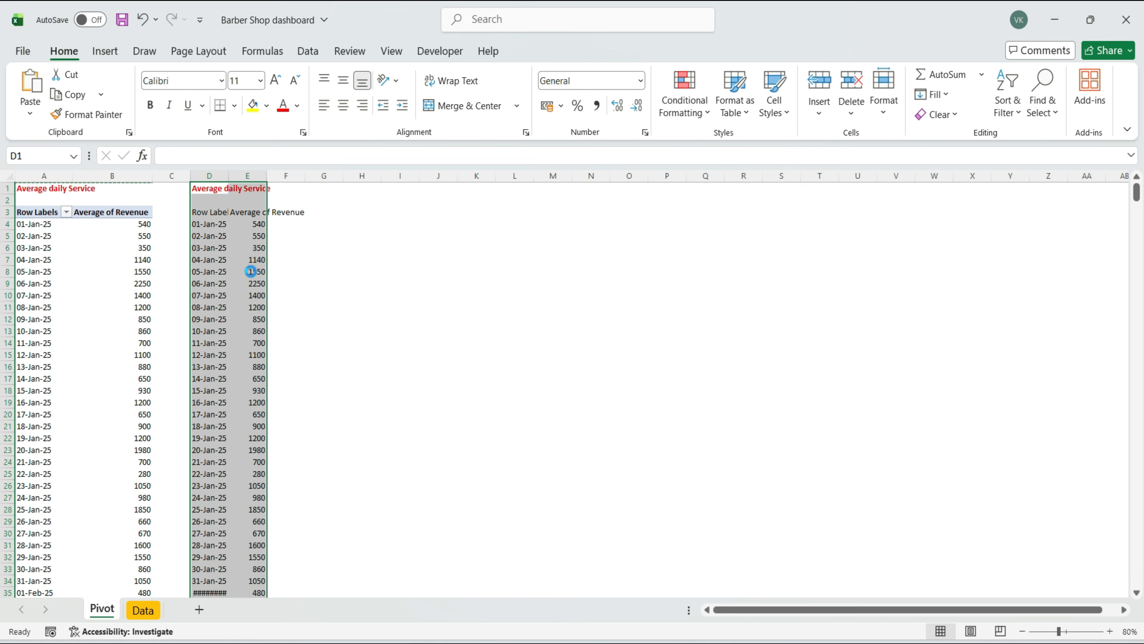
click(251, 270)
Title the copied pivot table in D1 "Custoner Count By Type" and autofit column E
click(210, 188)
drag(255, 155, 148, 167)
text(Custoner Count By Type)
click(286, 307)
double_click(266, 175)
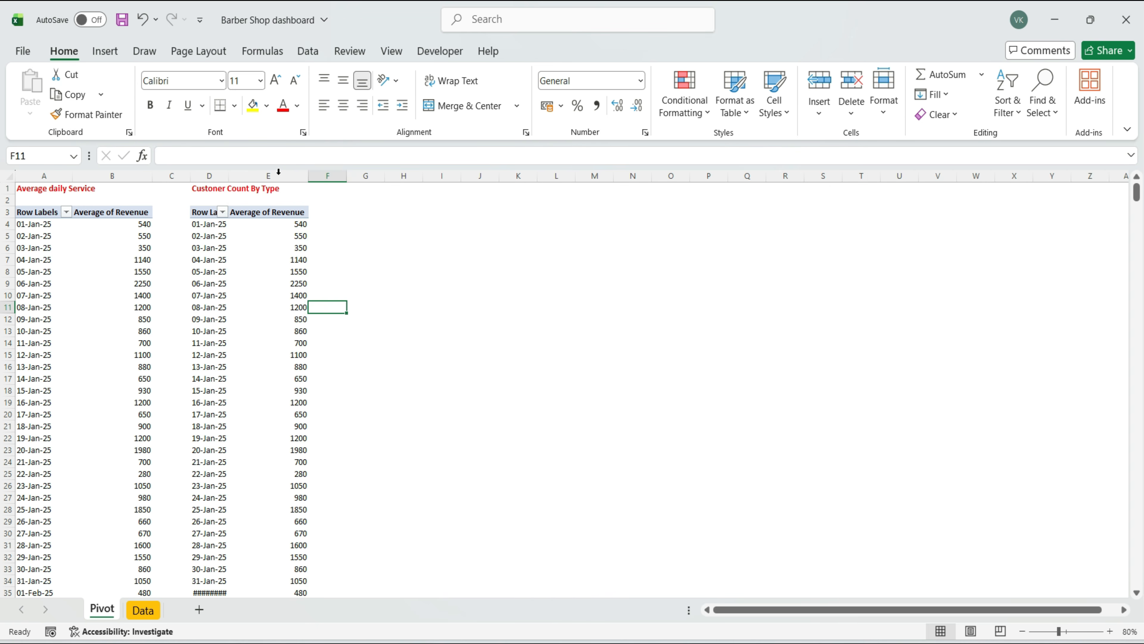
Replace the second pivot table's fields with Customer Type as rows and the count of Transaction ID as values
click(205, 212)
click(901, 294)
scroll(927, 342, down, 3)
drag(927, 354, 933, 541)
drag(1077, 535, 1022, 347)
drag(937, 277, 1045, 557)
click(306, 259)
Narrow column C and copy the customer count pivot table with its title to G1
drag(189, 176, 289, 269)
click(191, 212)
key(ctrl+c)
click(375, 189)
key(ctrl+v)
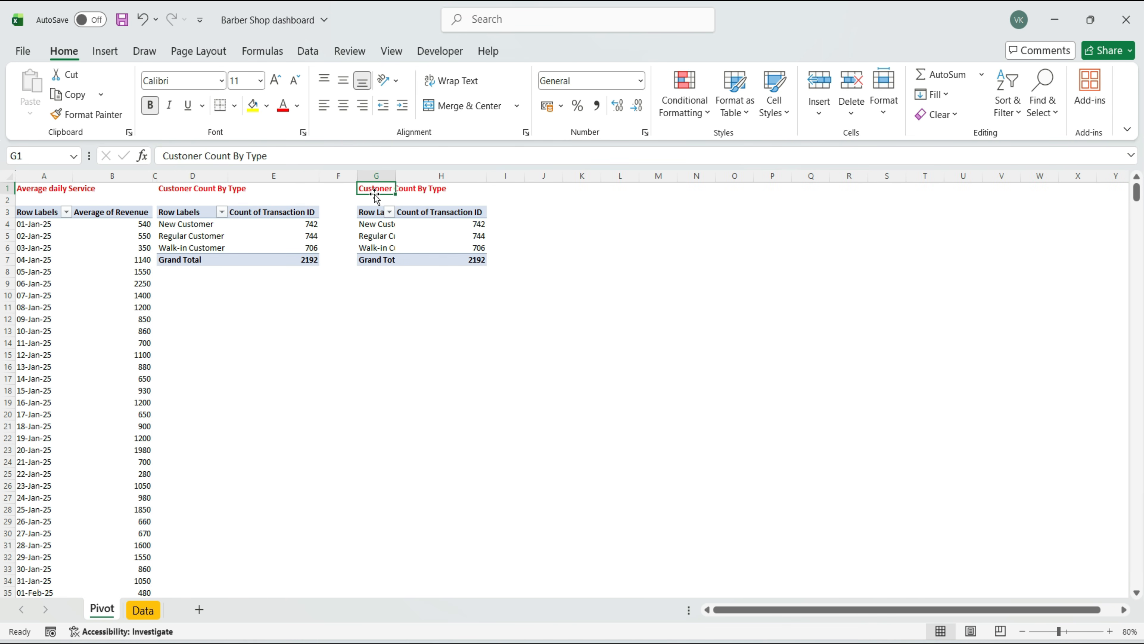
Title the third pivot table "Revenue By City" and rebuild it with City as rows and the sum of Revenue as values
text(Revenue By City)
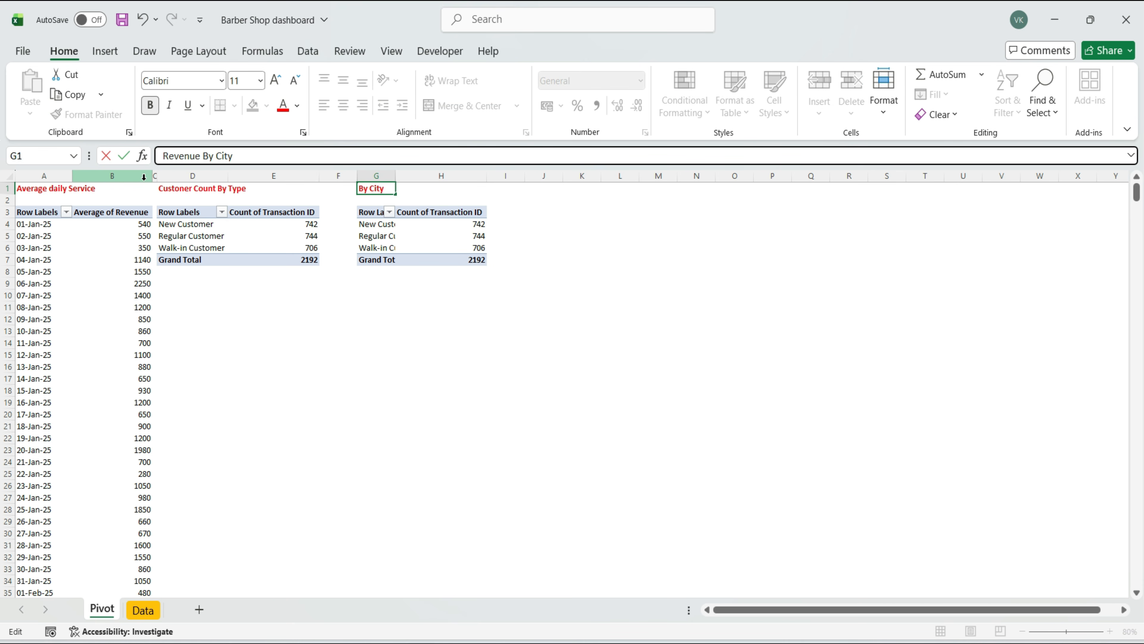
click(124, 155)
click(376, 225)
click(996, 534)
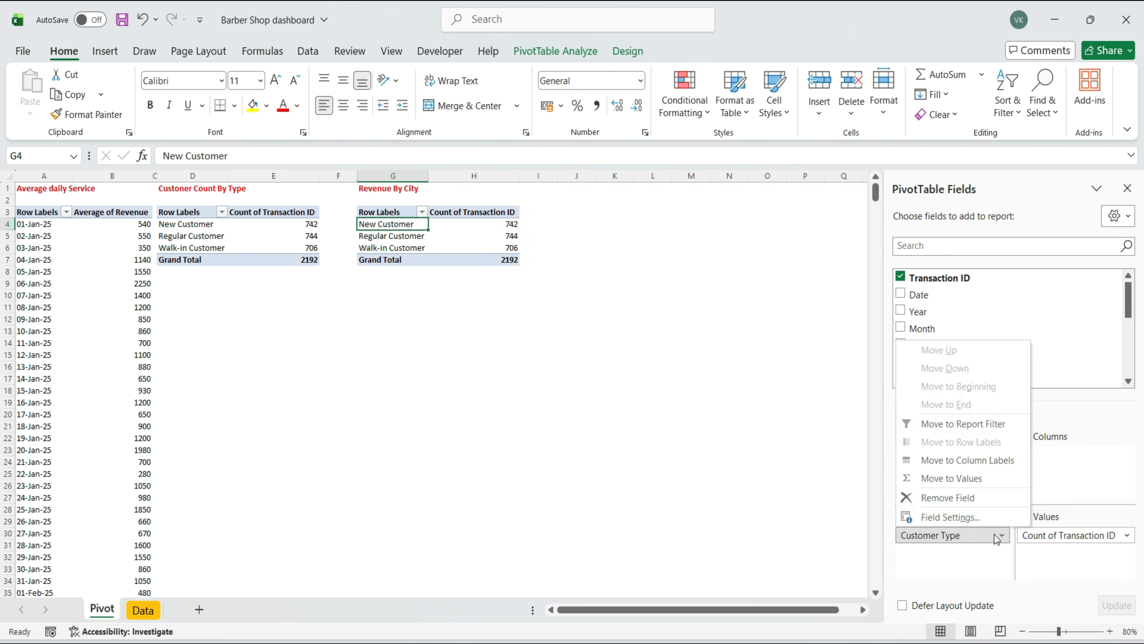
click(950, 496)
drag(922, 365, 935, 550)
drag(1067, 535, 1050, 561)
scroll(938, 376, down, 3)
Format the city revenue values, including the grand total, as US dollar accounting amounts without decimals
drag(455, 224, 455, 273)
click(561, 107)
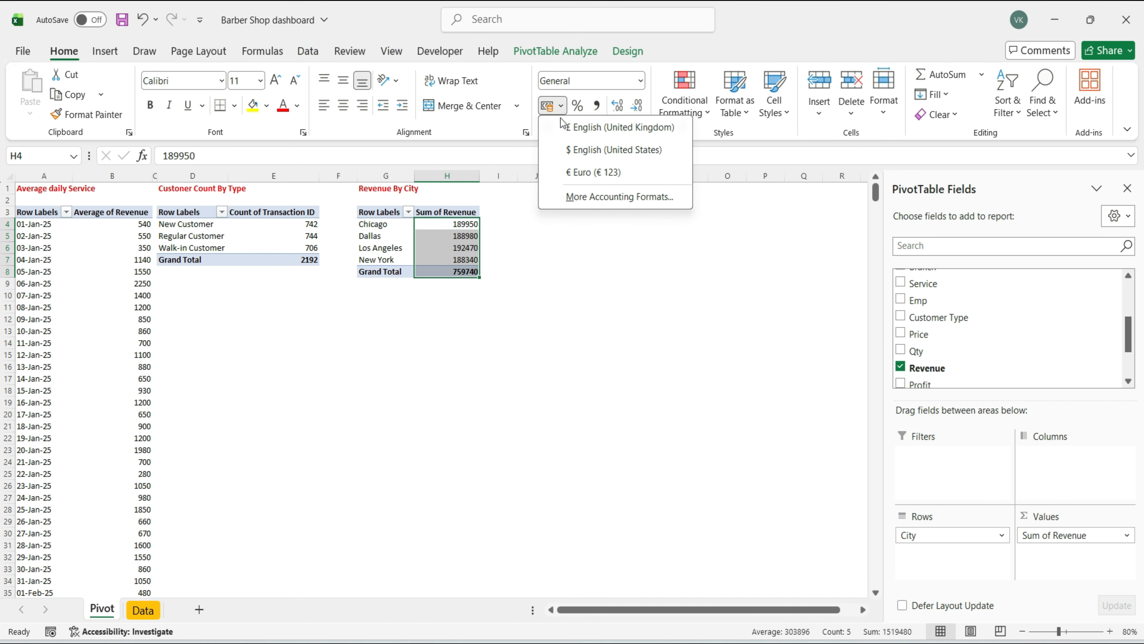
click(573, 151)
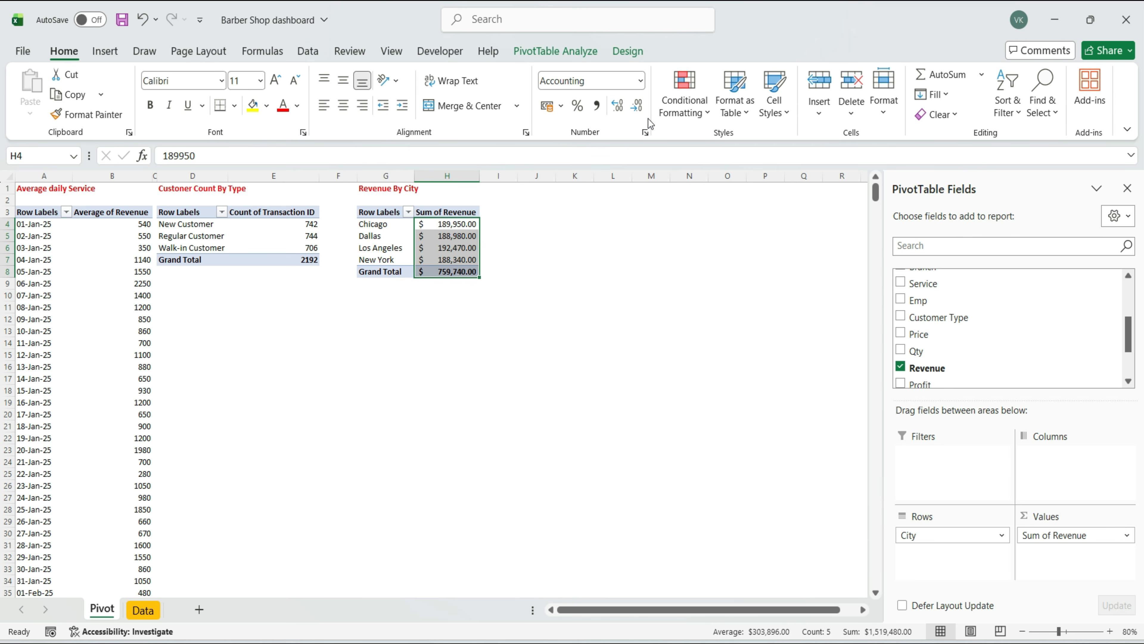
click(639, 107)
click(639, 108)
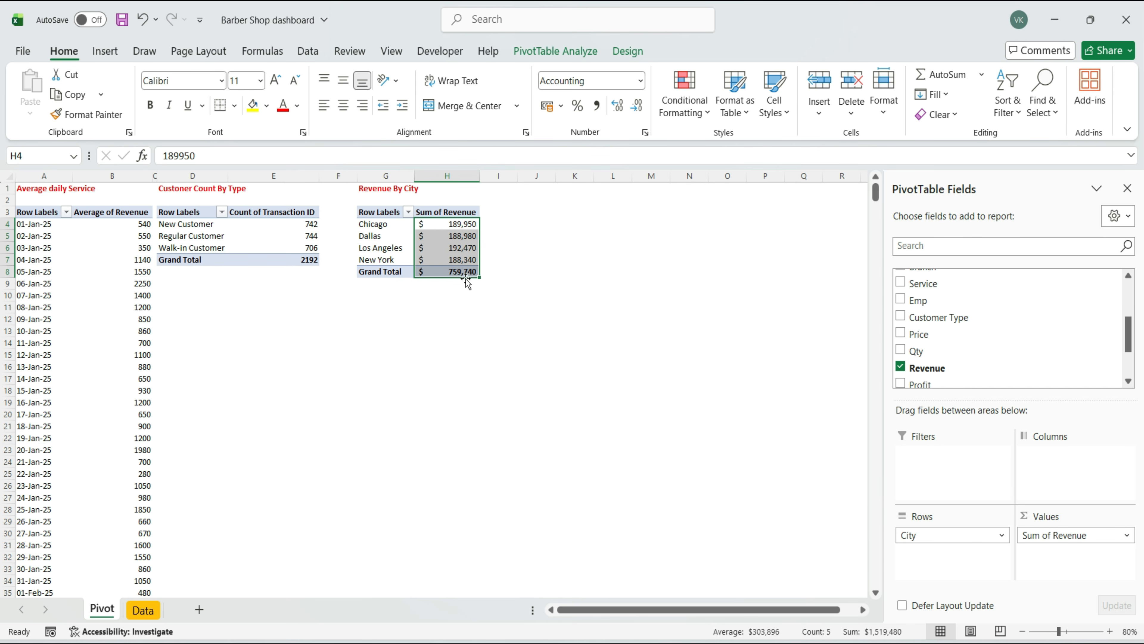
click(456, 271)
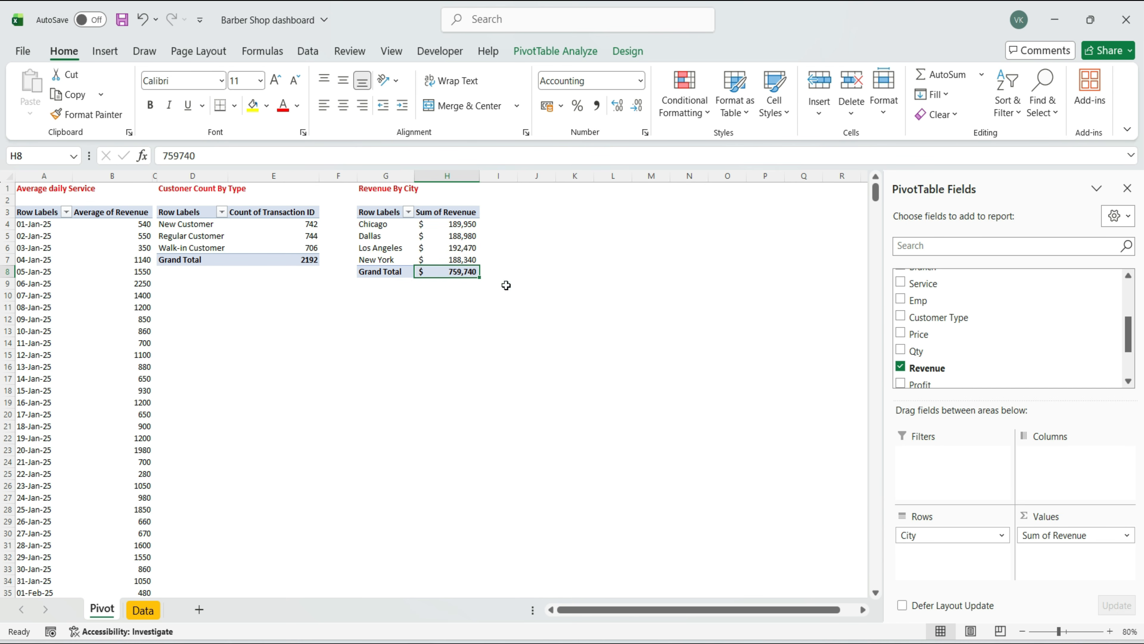
Narrow column F and rename the city pivot table's value header as "City of Revenue"
drag(357, 175, 325, 176)
click(416, 212)
double_click(172, 155)
key(BackSpace)
text(City)
click(409, 255)
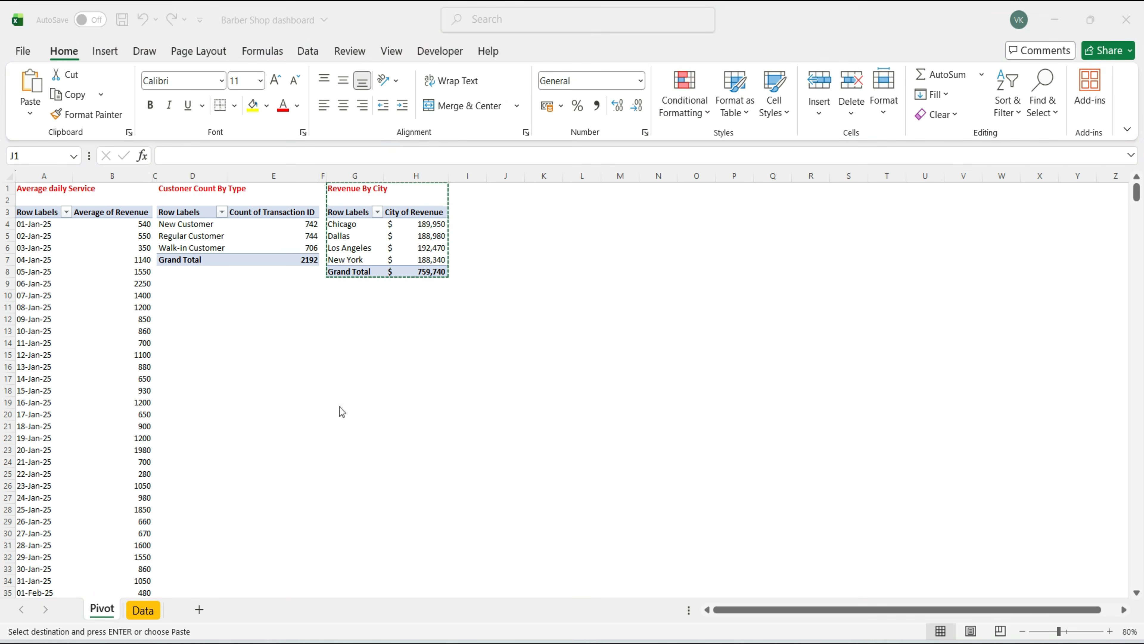
Paste the copied city revenue pivot table at J1 and title the copy "Transaction Year & Month"
key(ctrl+v)
text(Trans)
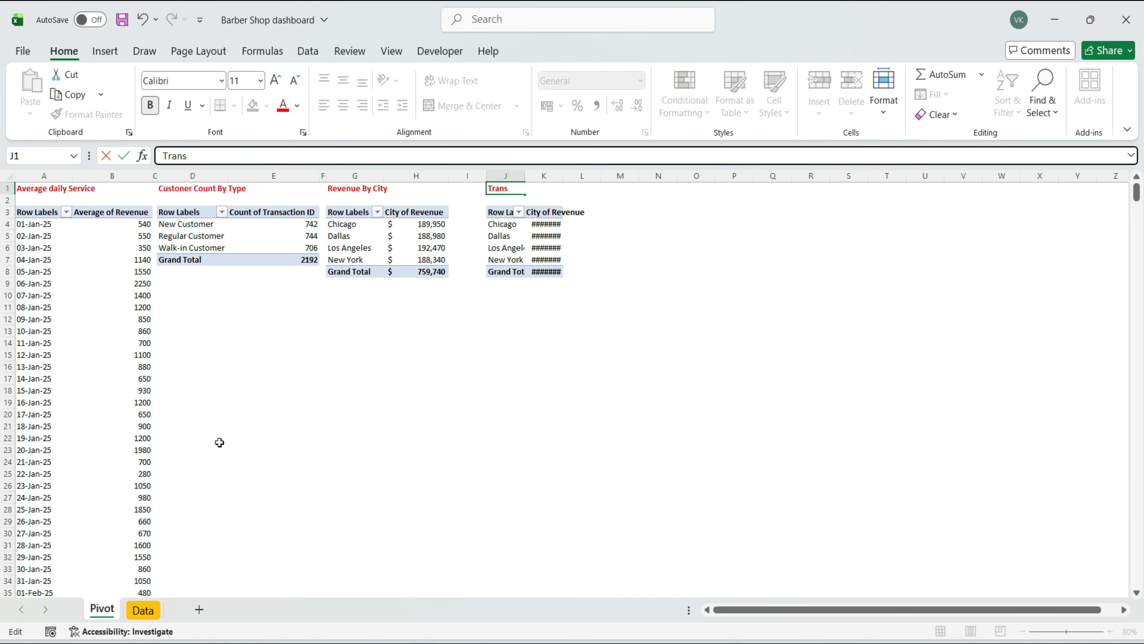
text(action Year & Month)
Rebuild the Transaction Year & Month pivot table with Month as rows, Year as columns and the count of Transaction ID as values
click(912, 534)
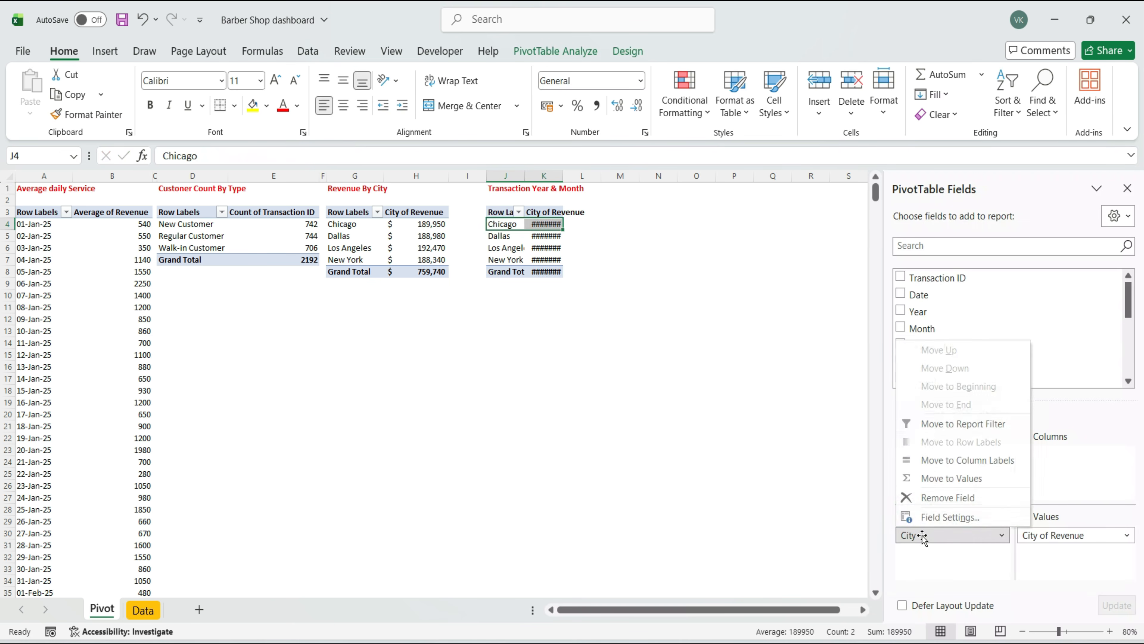
click(938, 493)
drag(923, 316, 931, 545)
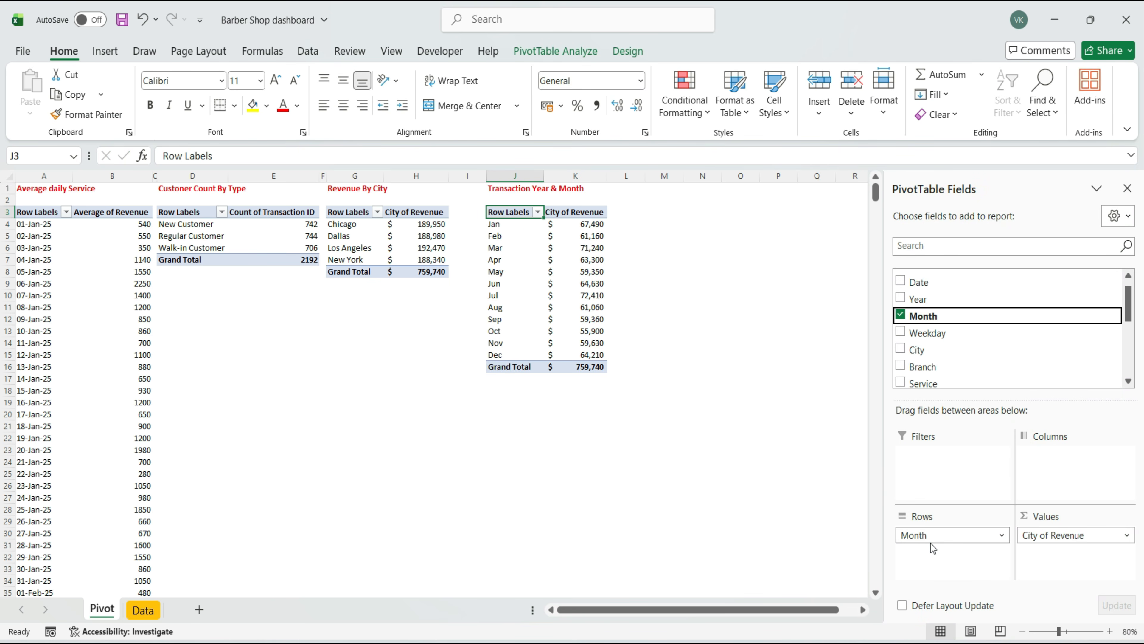
drag(919, 299, 1061, 480)
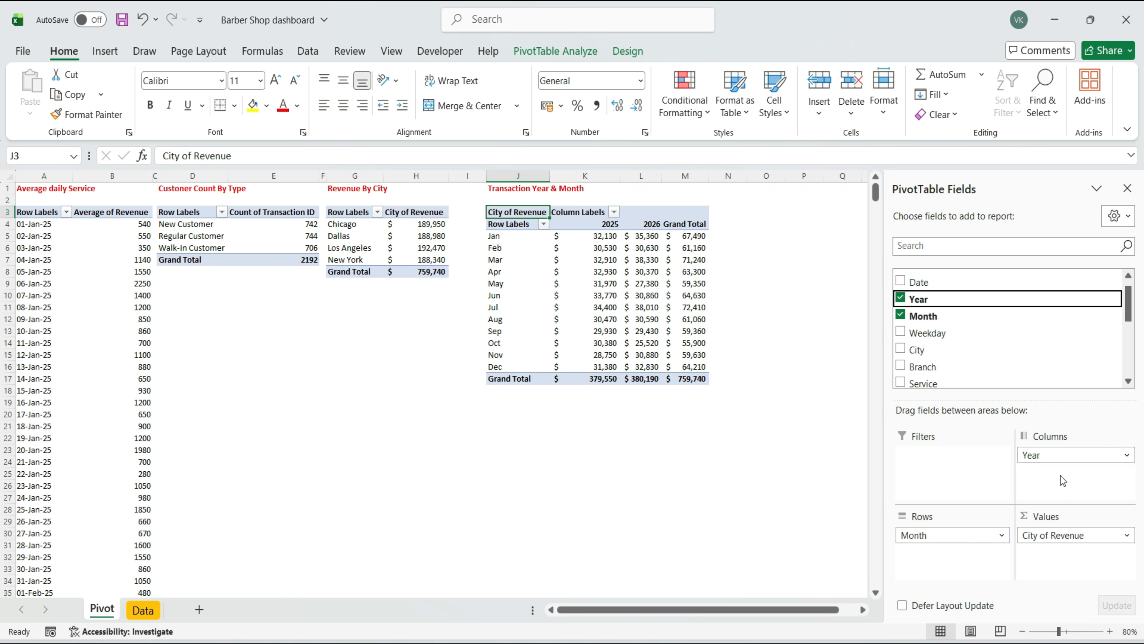
click(1064, 535)
click(1064, 502)
drag(920, 277, 1058, 549)
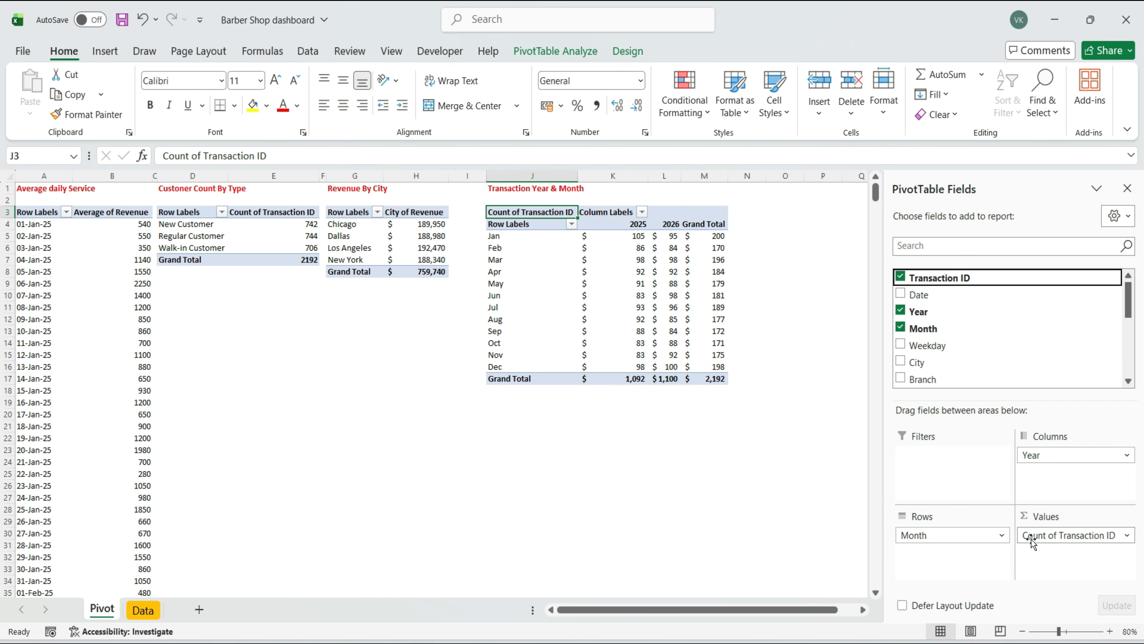
Fit the Transaction Year & Month columns to their contents and format all counts as Number with thousands separator and no decimals
double_click(579, 176)
double_click(660, 176)
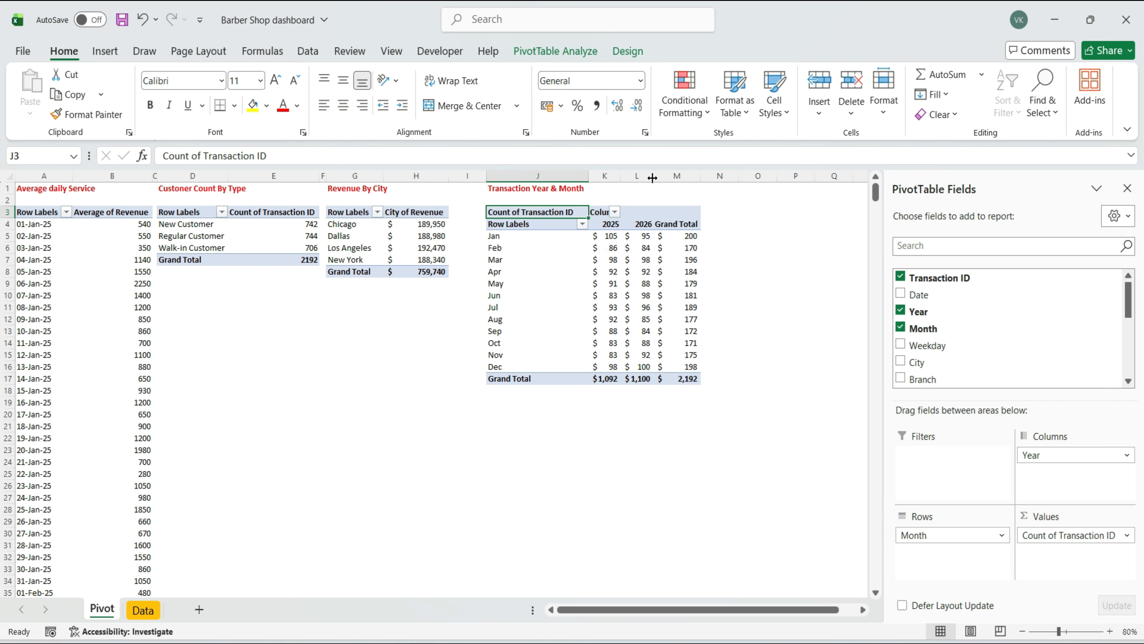
drag(598, 235, 696, 379)
key(ctrl+1)
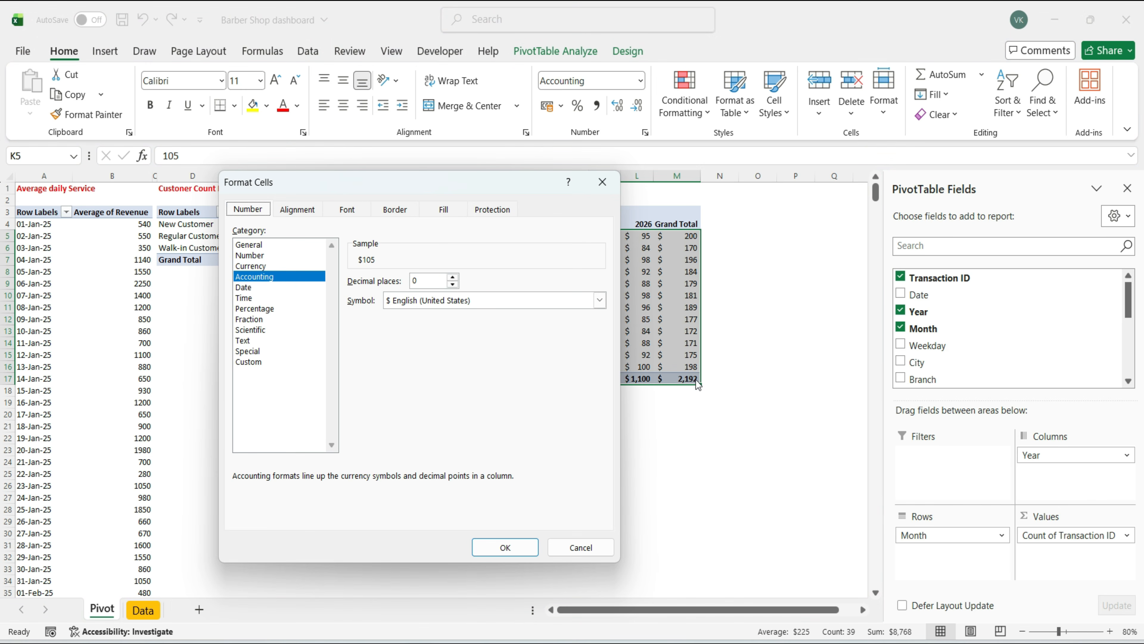
click(254, 255)
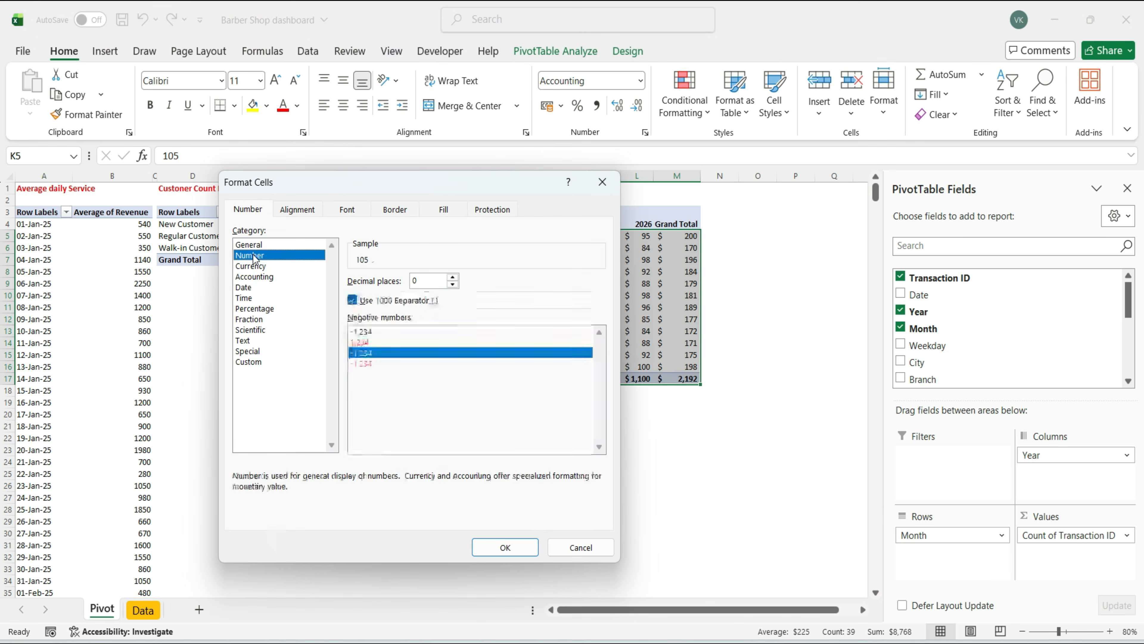
click(505, 546)
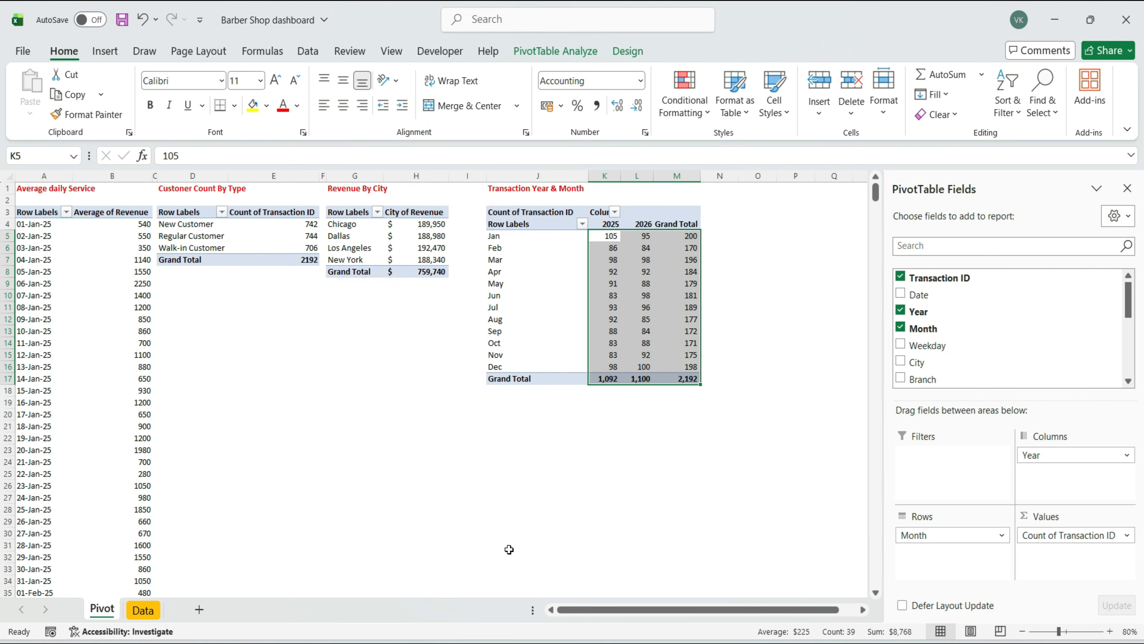
click(608, 377)
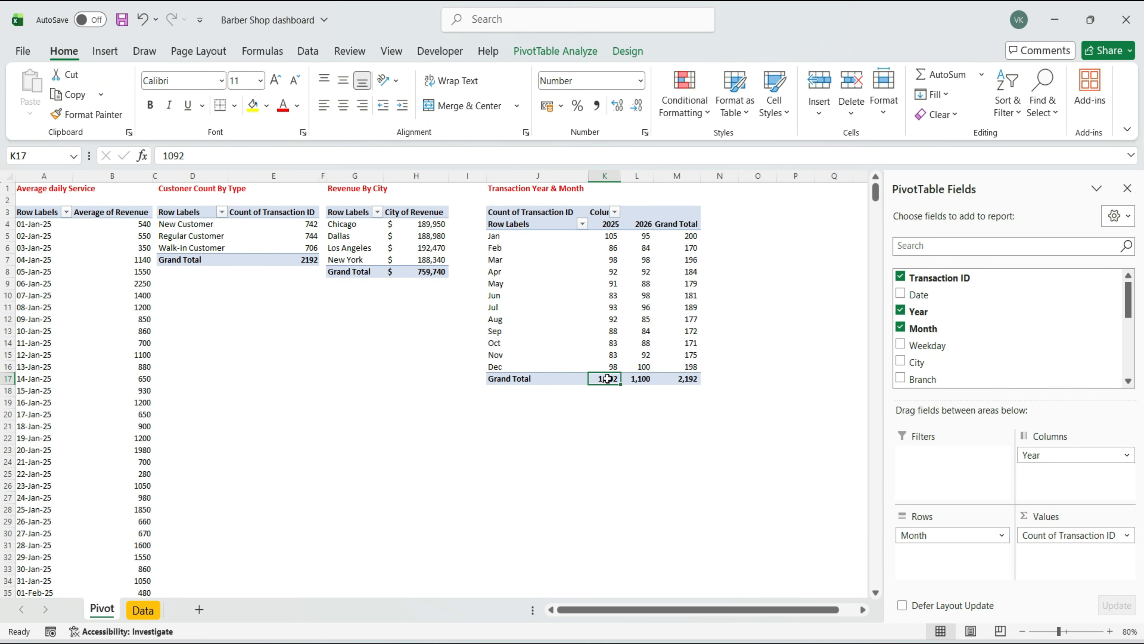
Narrow column I and copy the Revenue By City pivot table with its title to O1
drag(487, 177, 455, 189)
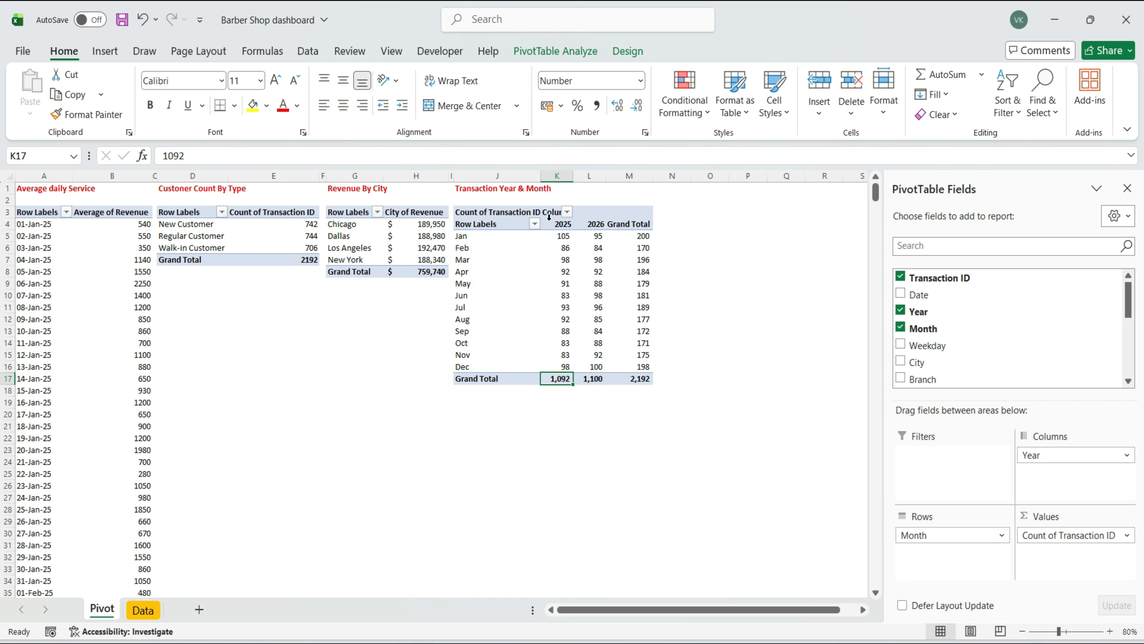
click(601, 310)
drag(351, 188, 439, 272)
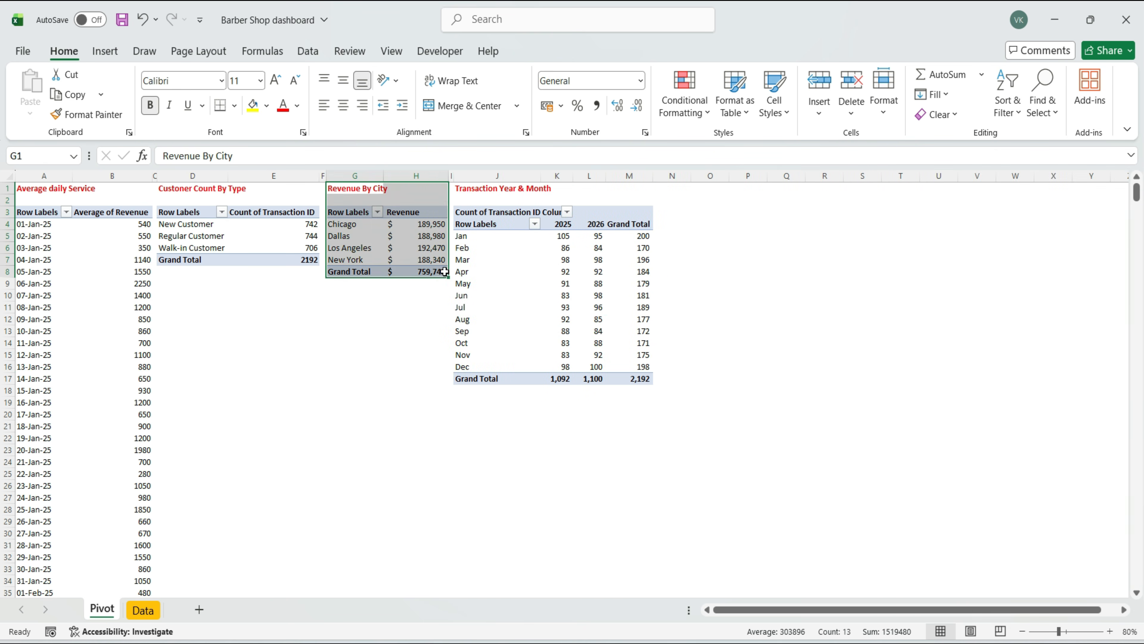
key(ctrl+c)
click(710, 188)
key(ctrl+v)
Title the O1 pivot table "Daily Revenue Trend" and replace City with Service as its rows
text(Da)
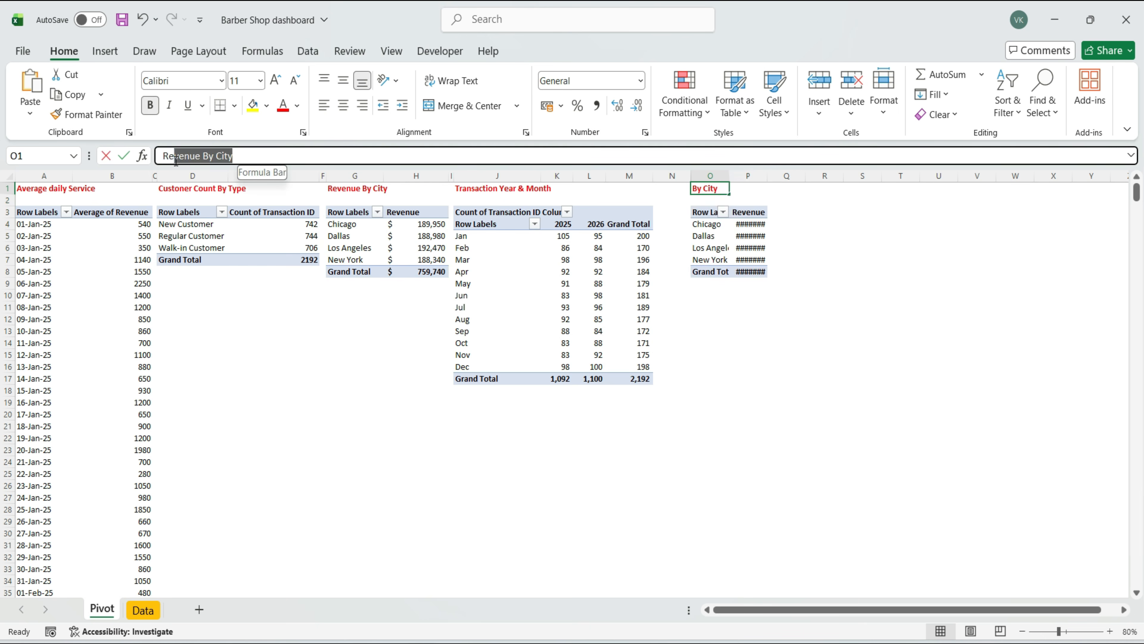
text(ily Revenue Trend)
click(706, 224)
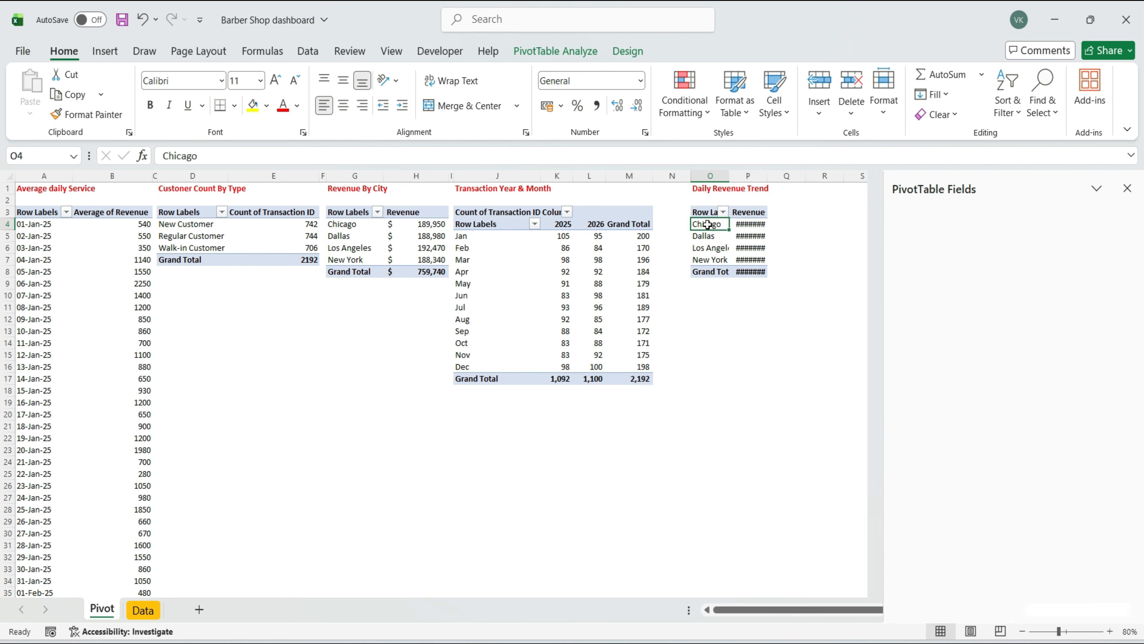
click(969, 353)
scroll(974, 343, down, 1)
drag(923, 346, 961, 556)
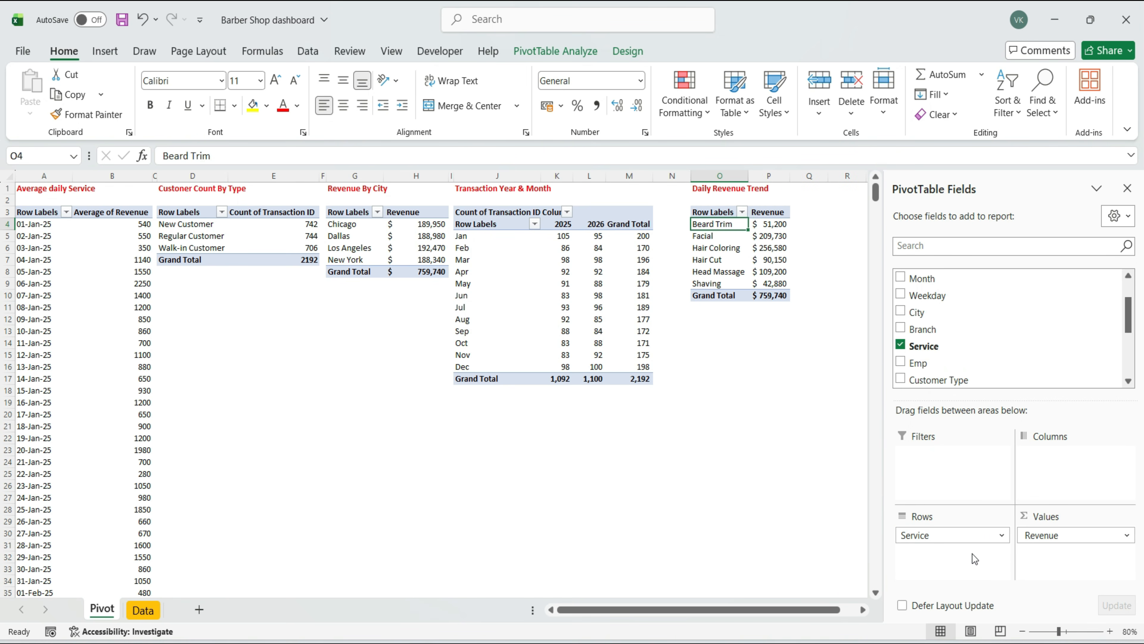
Narrow column N and copy the customer count pivot table with its title to R1
click(769, 224)
drag(699, 610, 713, 610)
drag(131, 188, 256, 260)
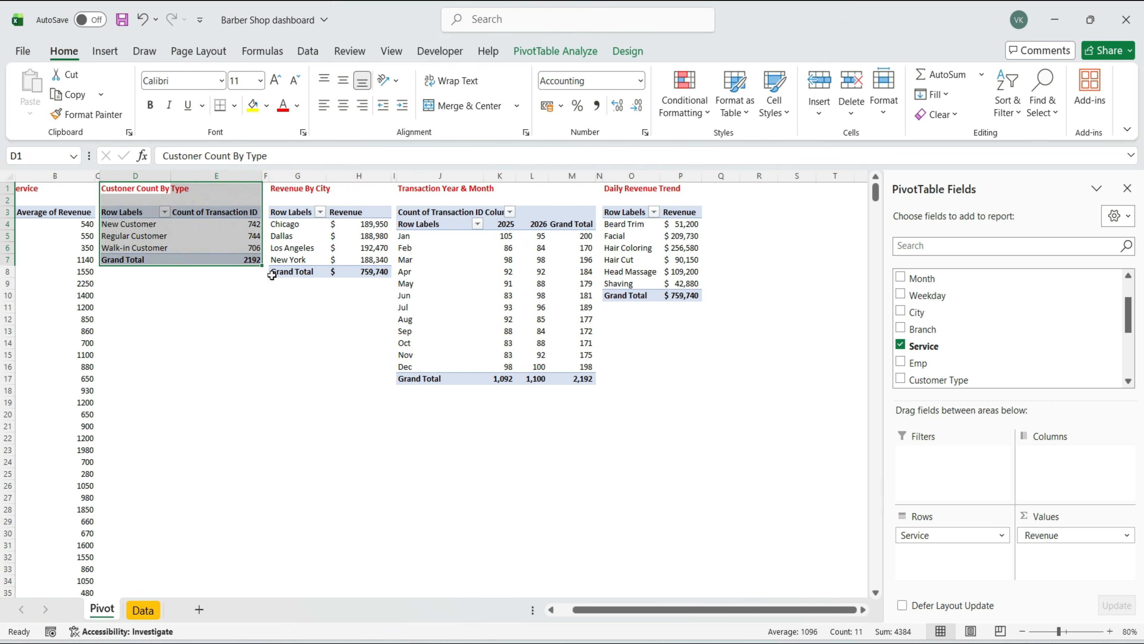
key(ctrl+c)
click(742, 189)
key(ctrl+v)
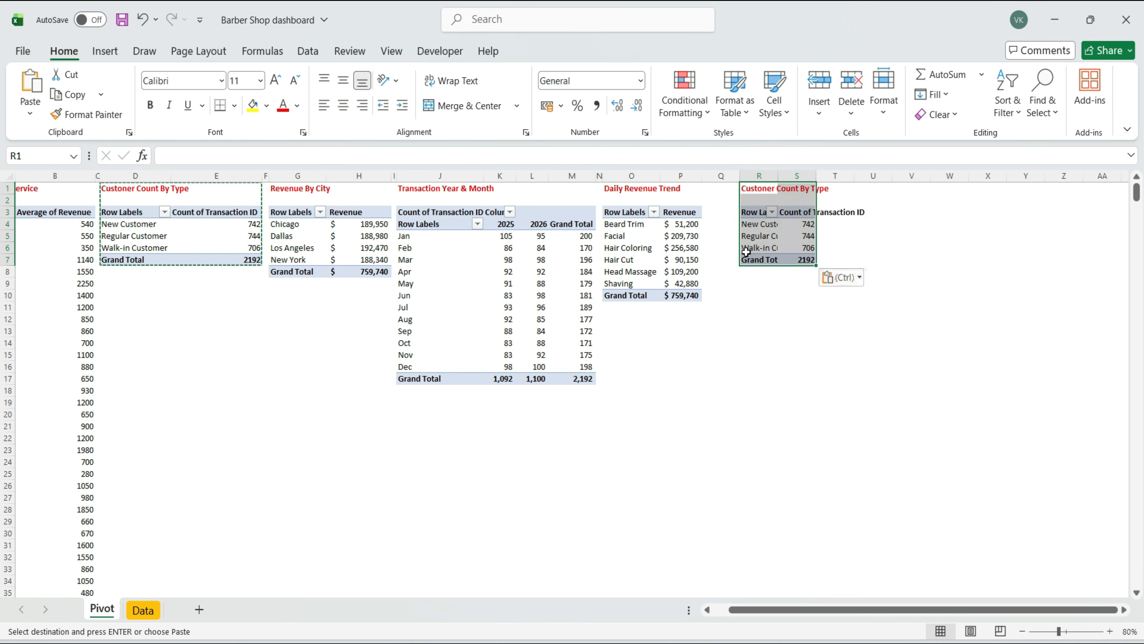
Title the R1 pivot table "Profit By Branch" and rebuild it with Branch as rows and the sum of Profit as values
key(F2)
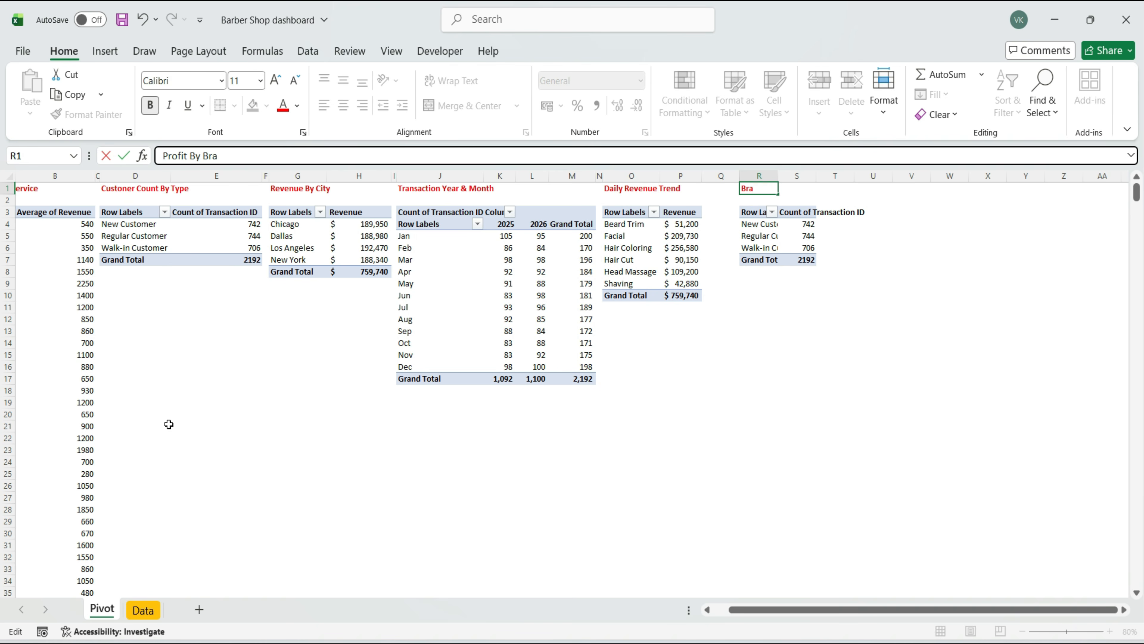
text(nch)
click(760, 236)
mouse_move(945, 538)
mouse_down()
mouse_move(946, 347)
mouse_move(932, 539)
mouse_up()
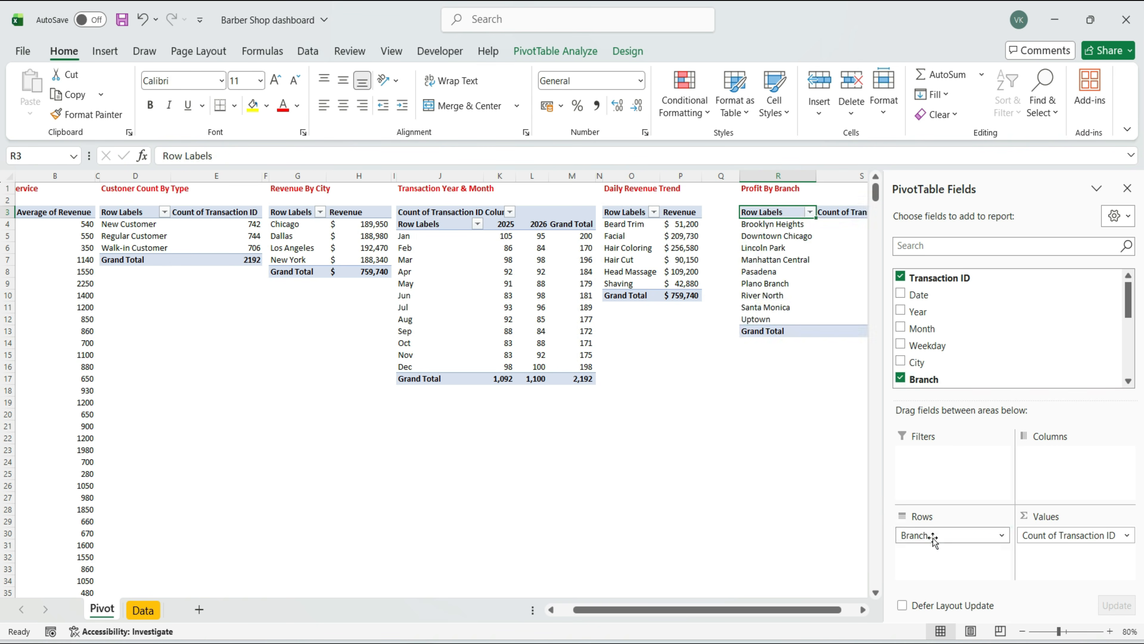
mouse_move(1056, 536)
mouse_down()
mouse_move(986, 374)
mouse_move(1021, 341)
mouse_move(934, 347)
mouse_move(1090, 562)
mouse_move(1045, 548)
mouse_up()
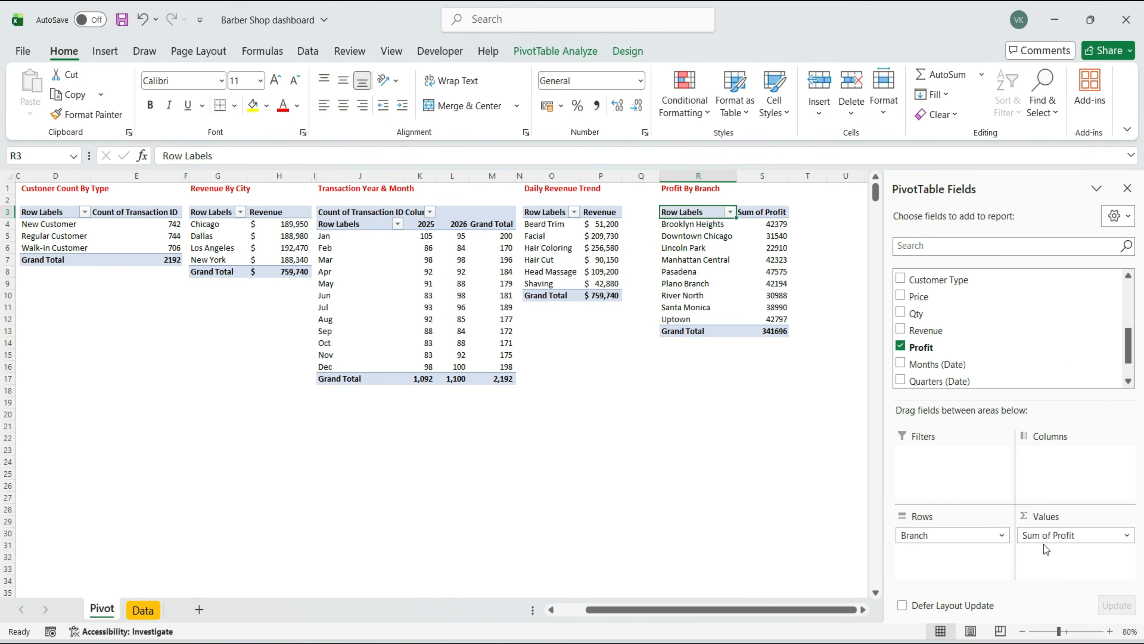
Format the branch profit values, including the grand total, as US dollar accounting amounts without decimals
click(749, 225)
drag(749, 224, 766, 332)
click(562, 108)
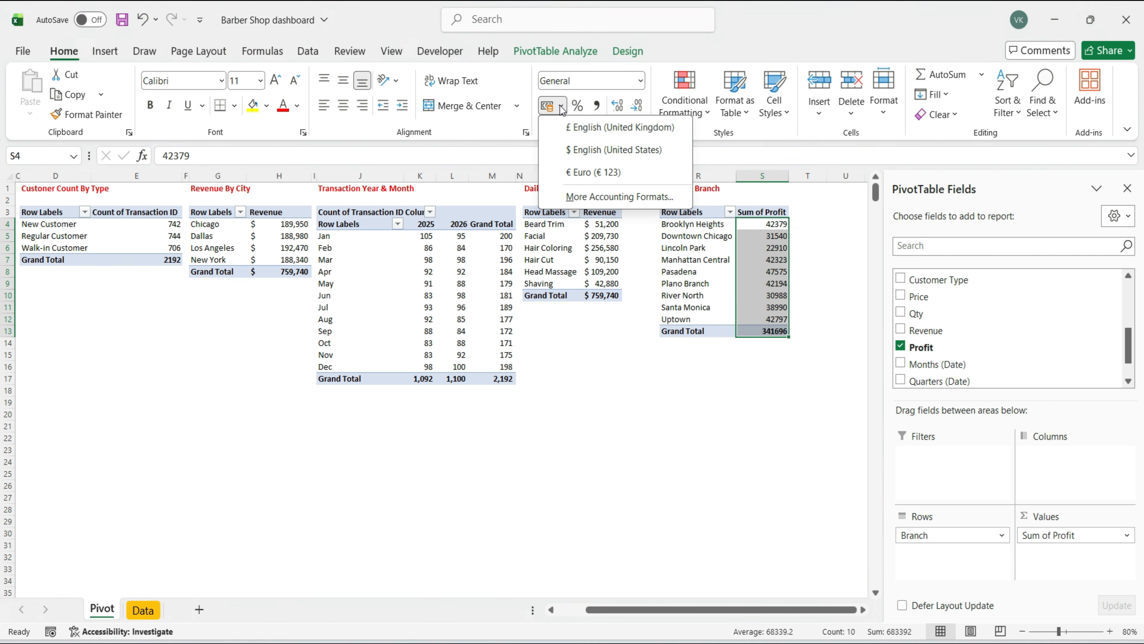
click(603, 150)
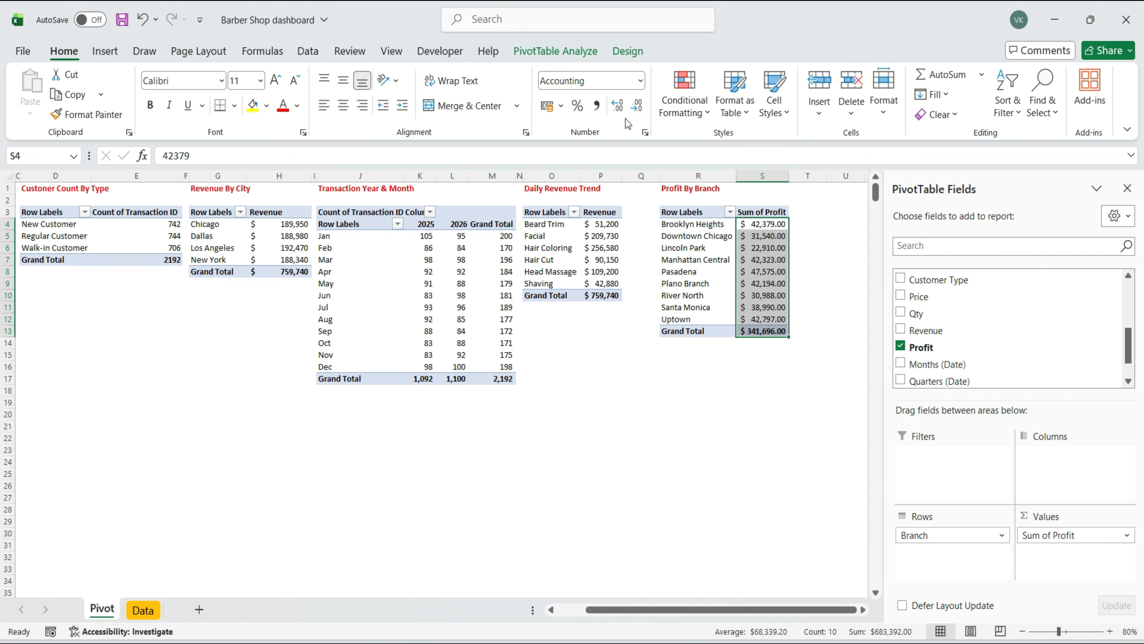
click(635, 110)
click(636, 108)
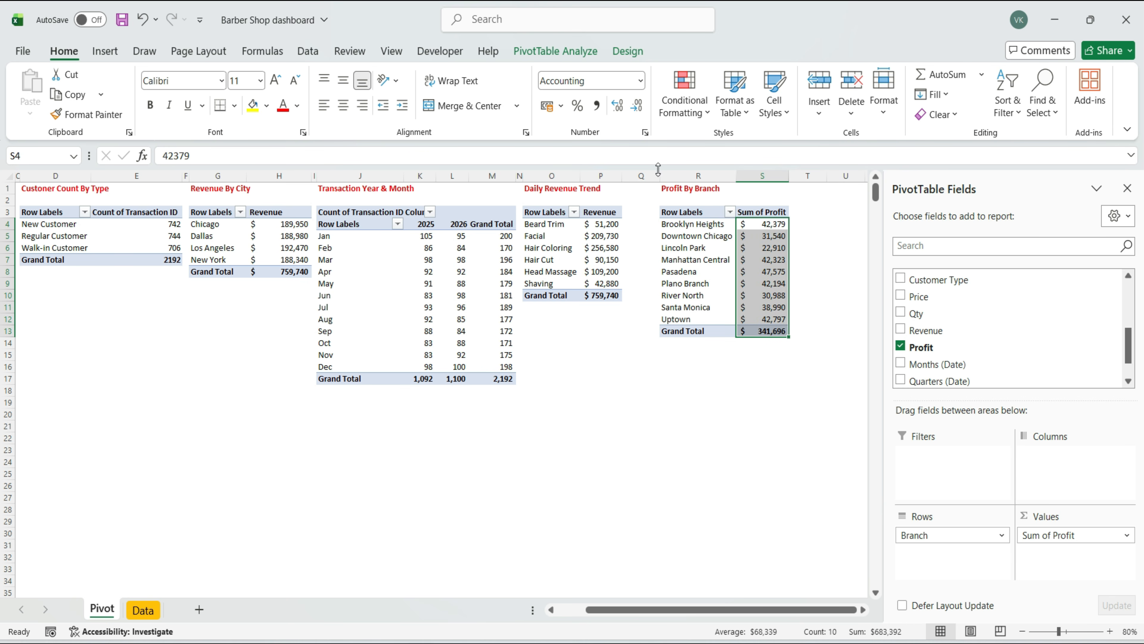
Narrow column Q and rename the branch pivot table's value header as "Profit"
drag(660, 173, 627, 173)
click(730, 211)
drag(162, 155, 188, 155)
key(Delete)
key(Return)
Copy the Daily Revenue Trend pivot table with its title to U1
click(545, 224)
drag(563, 189, 611, 294)
key(ctrl+c)
click(813, 188)
key(ctrl+v)
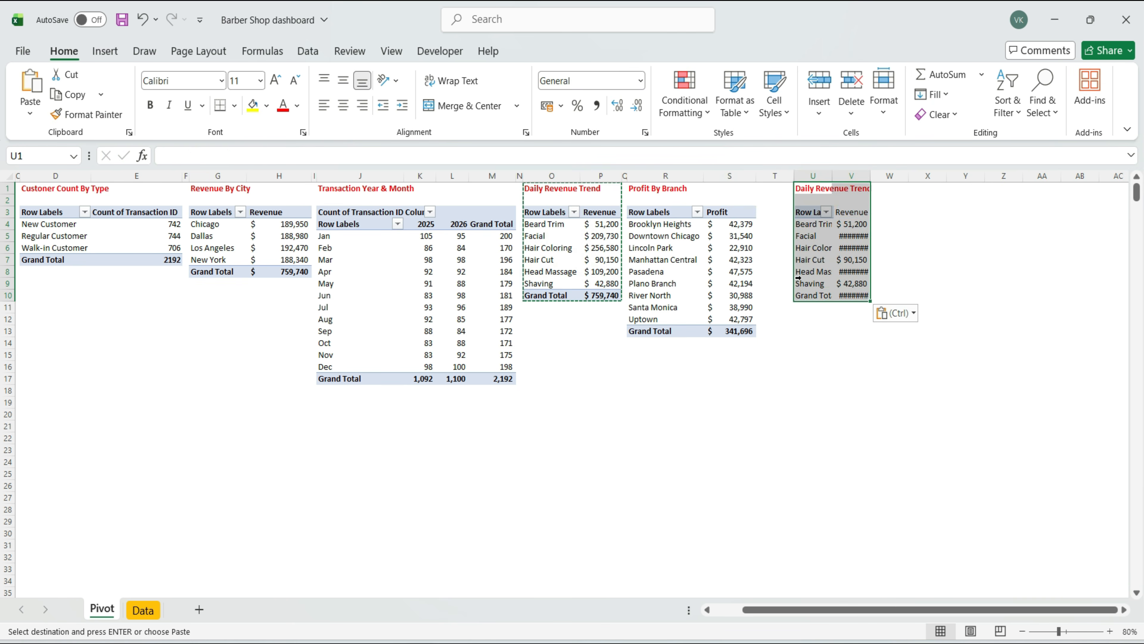
Title the U1 pivot table "Monthly Revenue & Profit", with Month as rows and the sum of Profit added beside Revenue
drag(162, 156, 264, 156)
key(Delete)
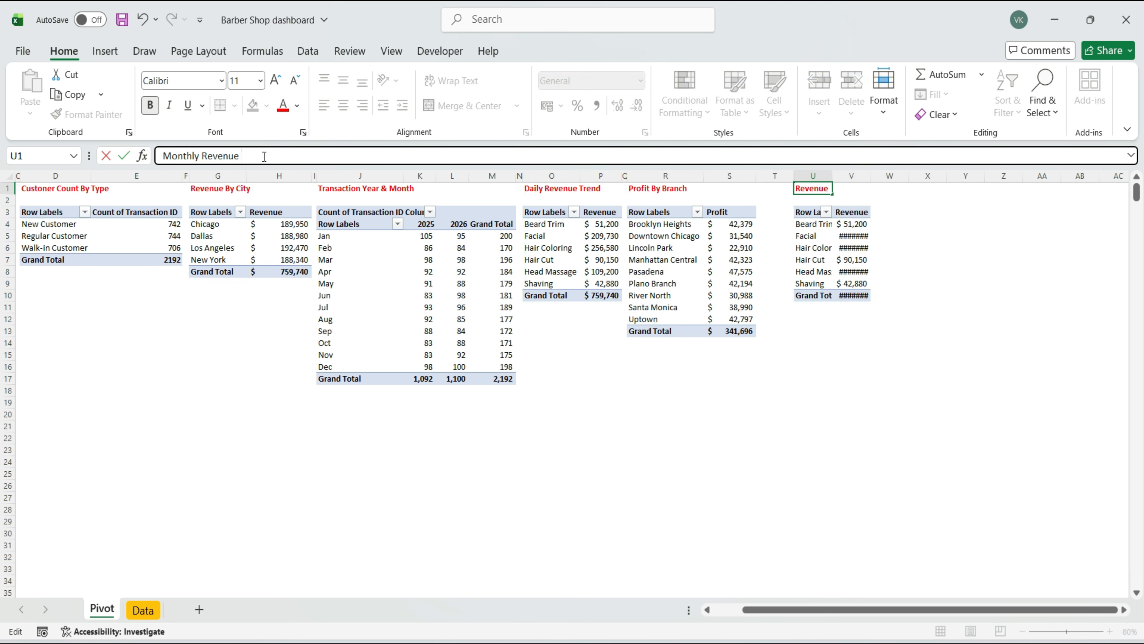
click(810, 224)
mouse_move(952, 535)
mouse_down()
mouse_move(950, 437)
mouse_move(994, 328)
mouse_move(978, 309)
mouse_move(967, 552)
mouse_up()
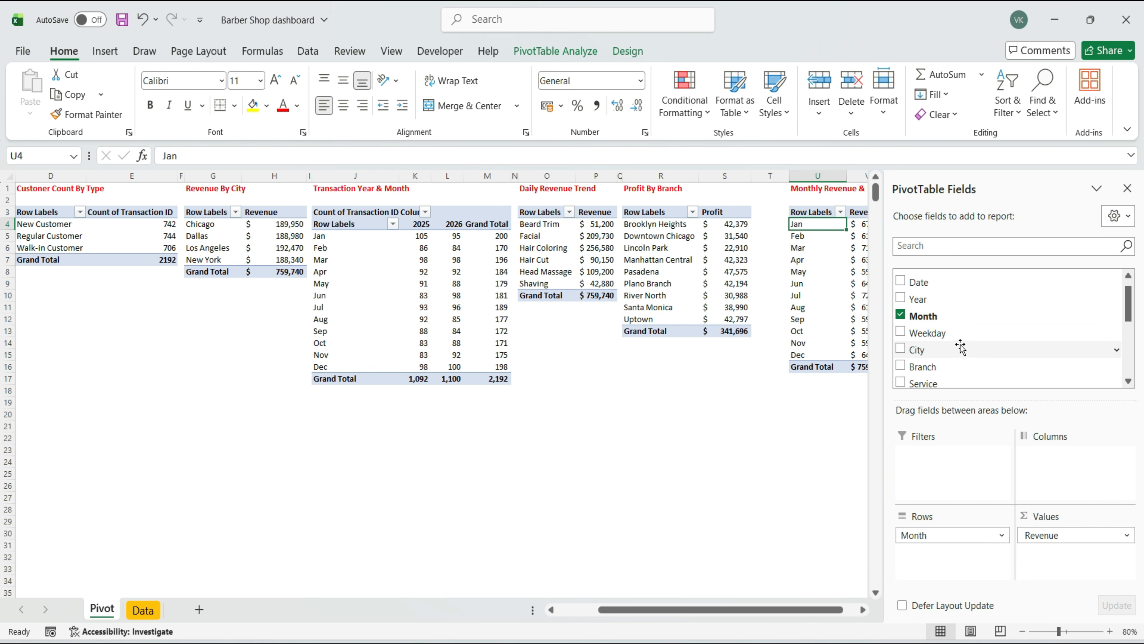
scroll(947, 340, down, 3)
drag(932, 334, 1046, 566)
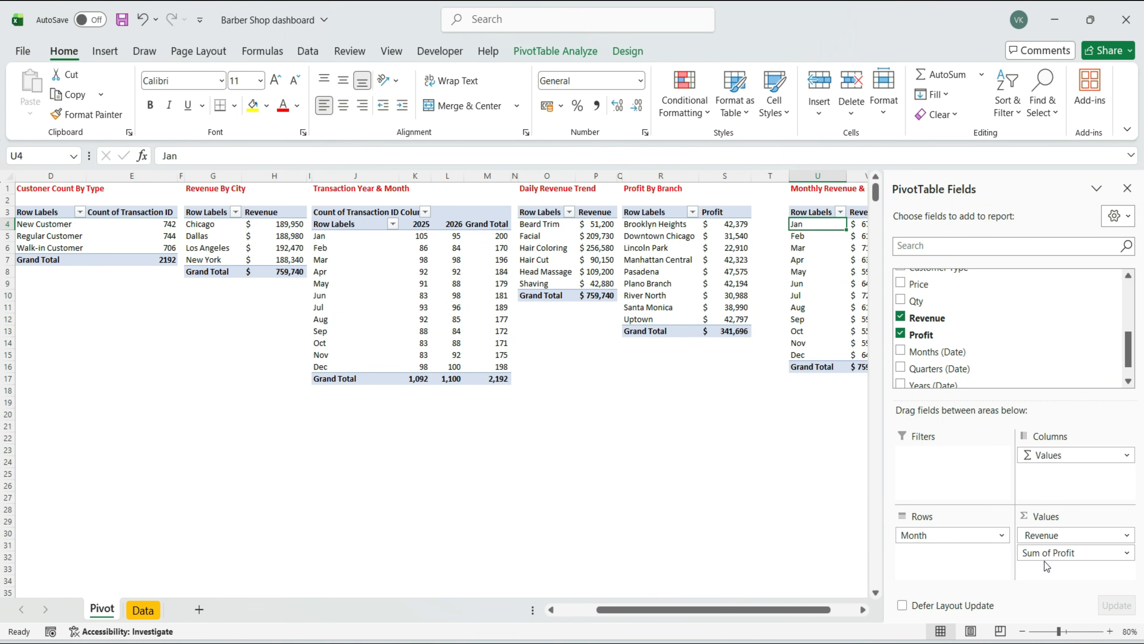
drag(771, 610, 856, 608)
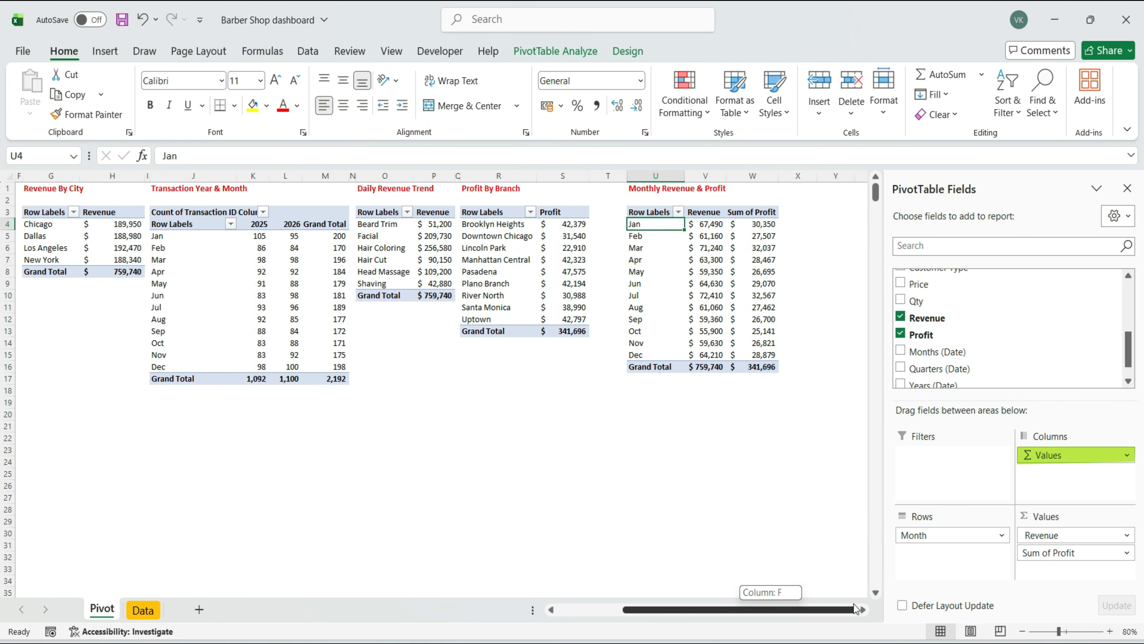
Narrow column T and copy the Revenue By City pivot table with its title to Y1
drag(627, 176, 590, 175)
click(729, 284)
drag(36, 190, 121, 273)
key(ctrl+c)
click(803, 188)
key(ctrl+v)
Title the pivot table at Y1 "Count by Employee Service"
text(Co)
click(243, 155)
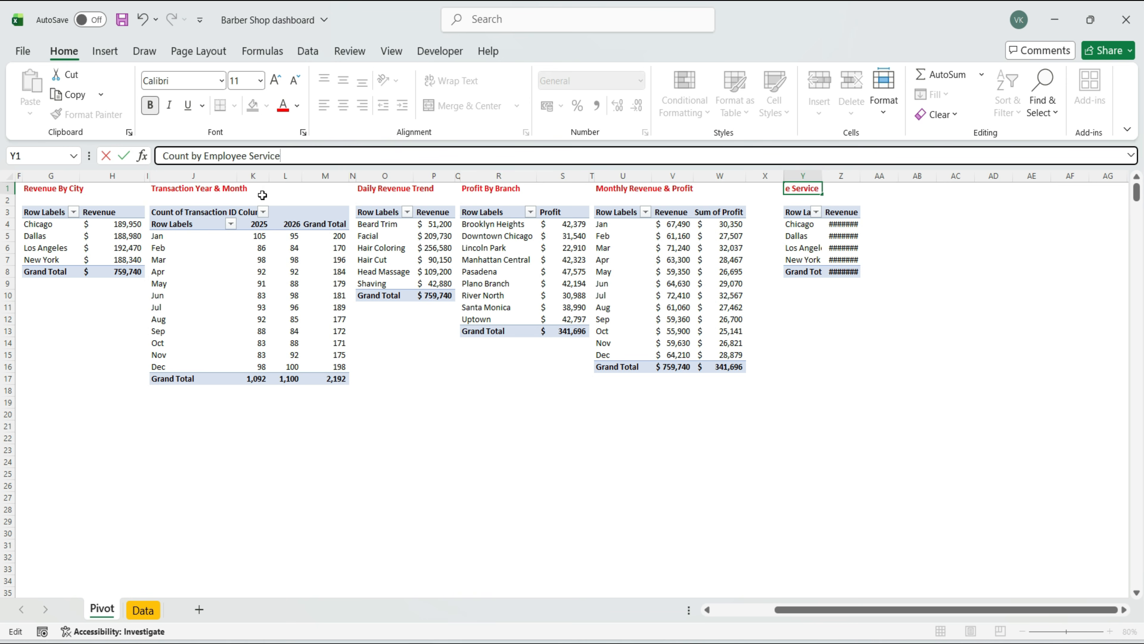
key(Return)
key(Down)
key(Down)
Rebuild the employee pivot table with Emp as rows and the count of Transaction ID as values instead of Revenue
mouse_move(953, 535)
mouse_down()
mouse_move(974, 334)
mouse_move(977, 492)
mouse_move(953, 566)
mouse_move(939, 552)
mouse_up()
scroll(992, 329, down, 2)
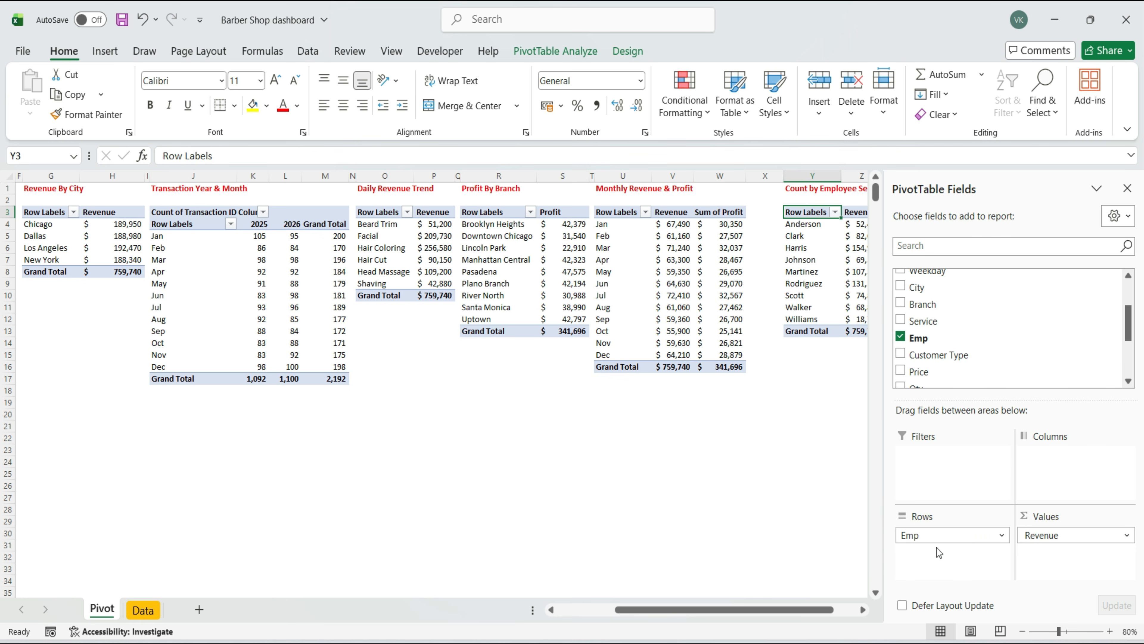
drag(1045, 536, 1045, 321)
scroll(991, 315, up, 2)
drag(948, 277, 1045, 551)
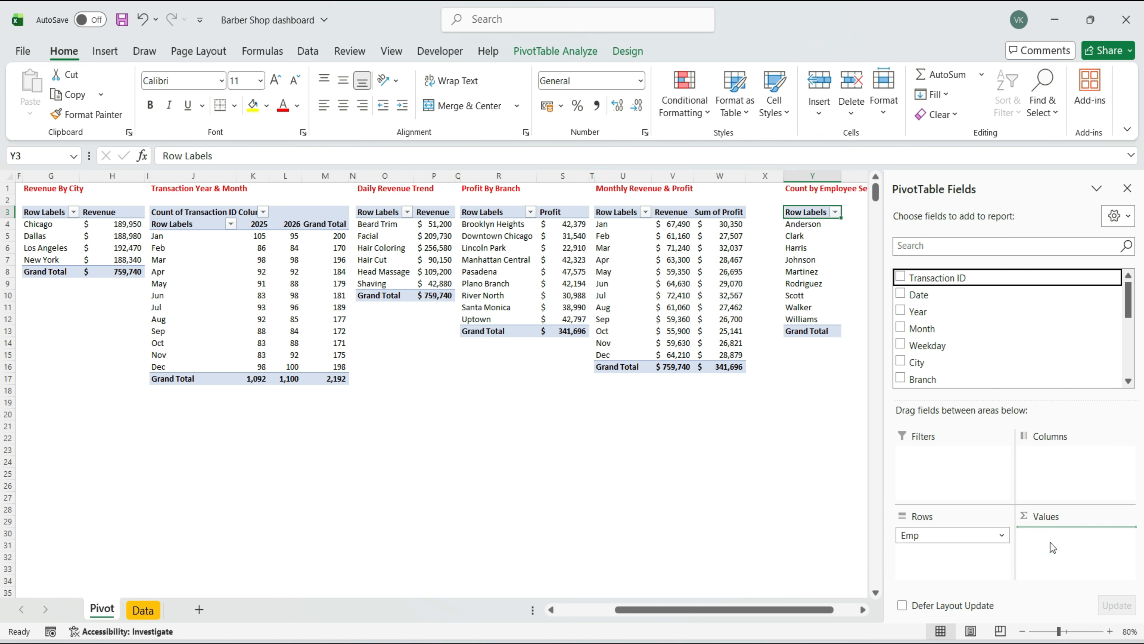
Narrow column X and copy the Monthly Revenue & Profit pivot table with its title to AB1
drag(818, 610, 843, 612)
drag(655, 176, 620, 177)
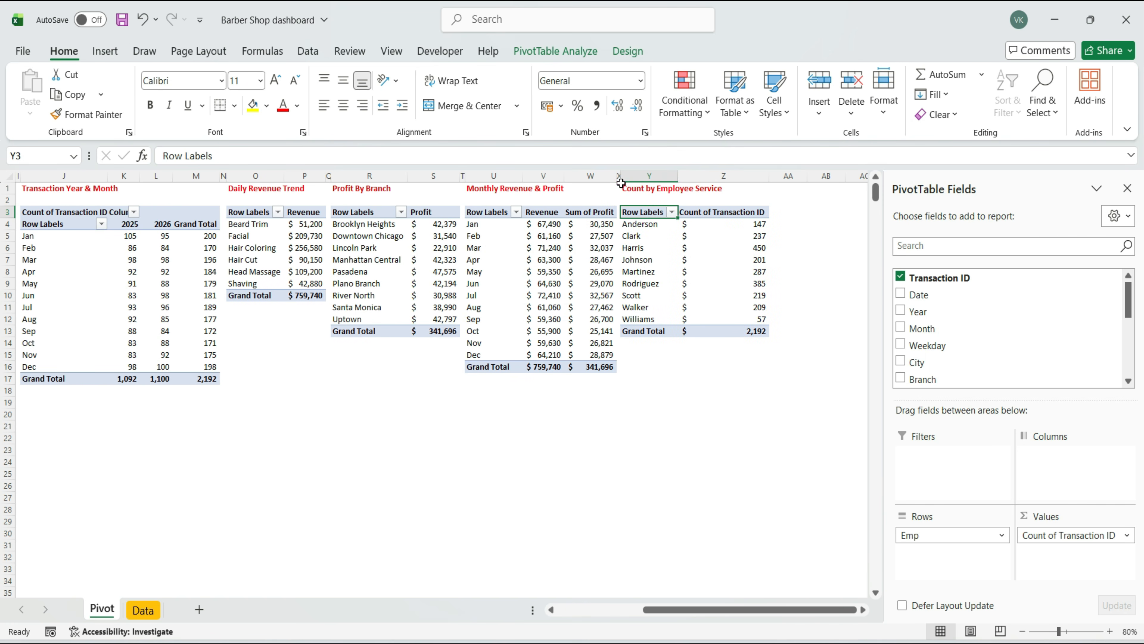
click(723, 237)
drag(468, 187, 612, 368)
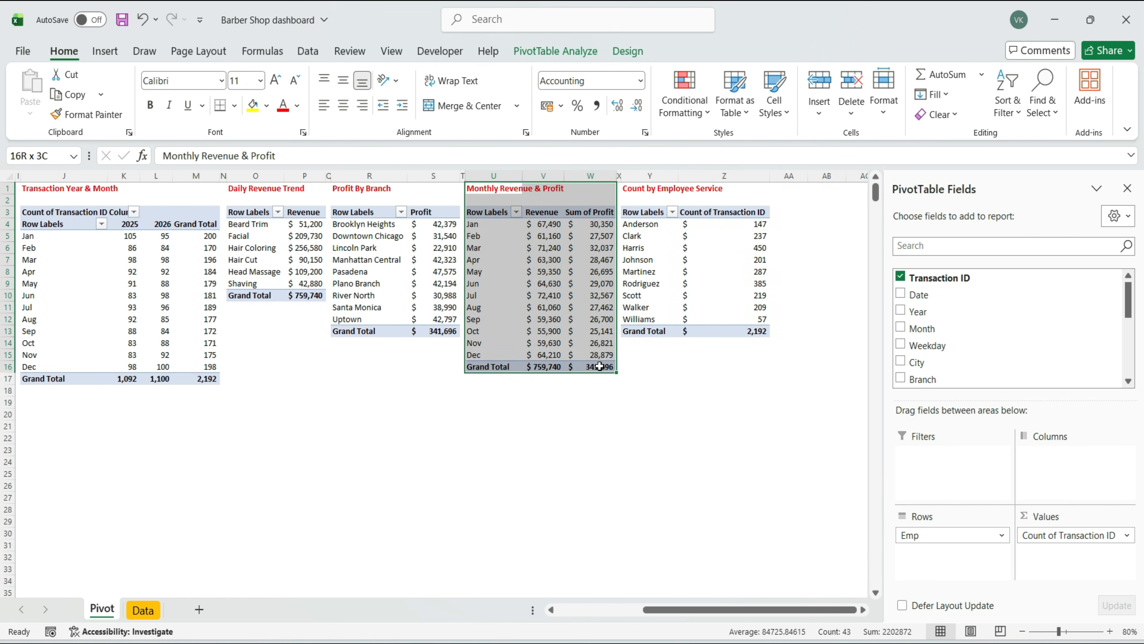
key(ctrl+c)
click(826, 188)
key(ctrl+v)
Title the AB1 pivot table "Year Revenue & Profit" and replace Month with Year as its rows
drag(162, 155, 204, 168)
text(Year)
key(Return)
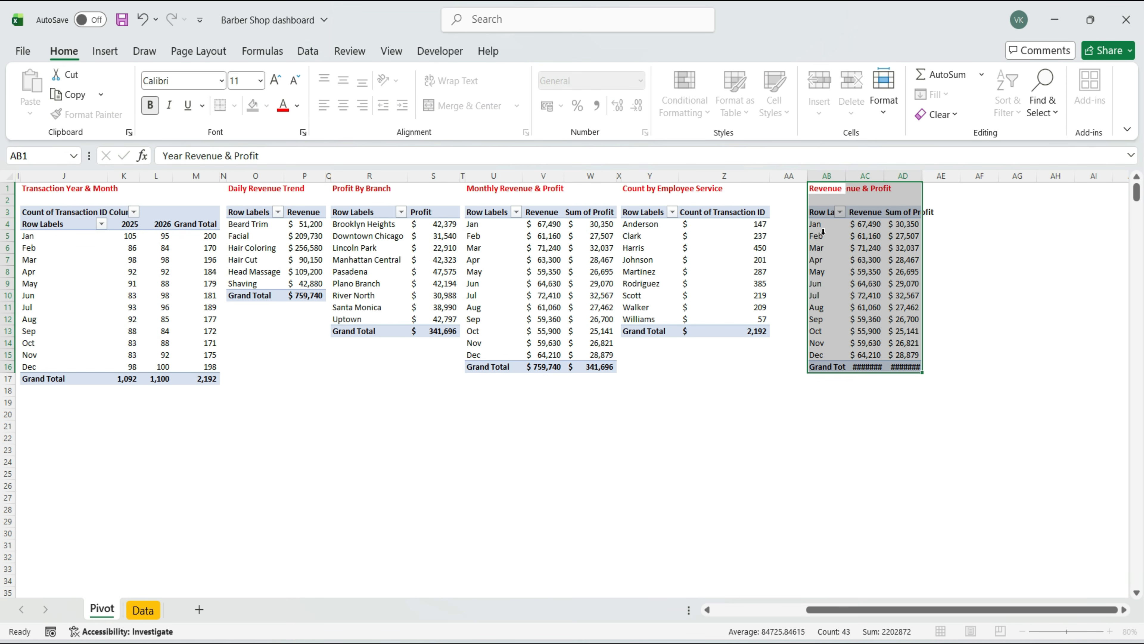
click(826, 236)
mouse_move(950, 535)
mouse_down()
mouse_move(986, 343)
mouse_move(929, 328)
mouse_move(951, 537)
mouse_up()
drag(812, 609, 917, 608)
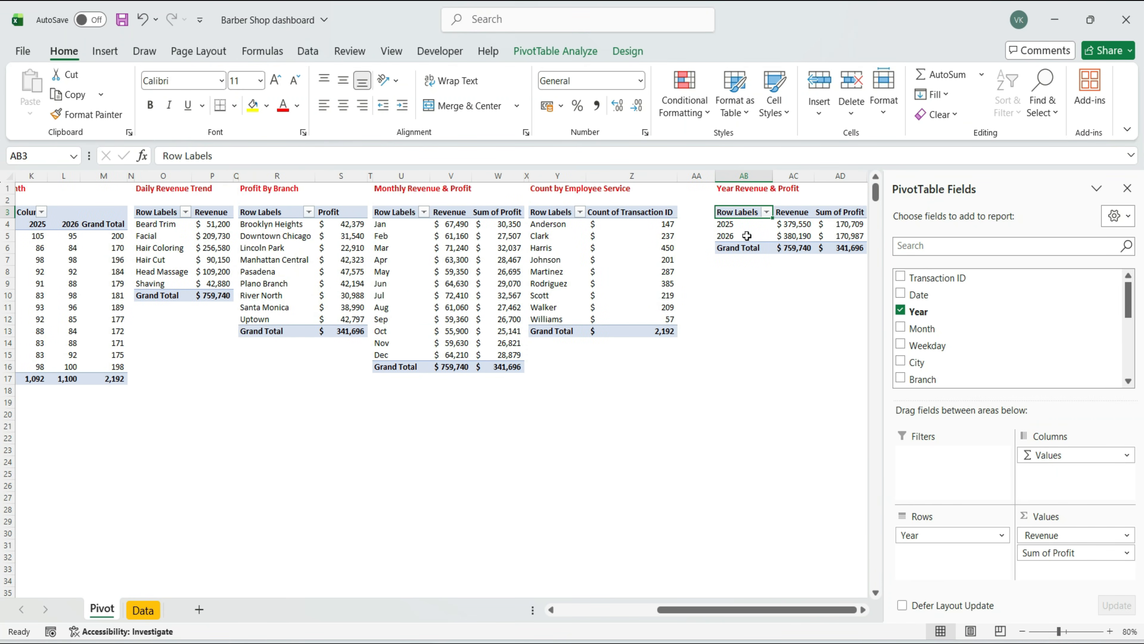
Narrow the empty column AA between the employee and year pivot tables
drag(717, 172, 682, 172)
click(808, 248)
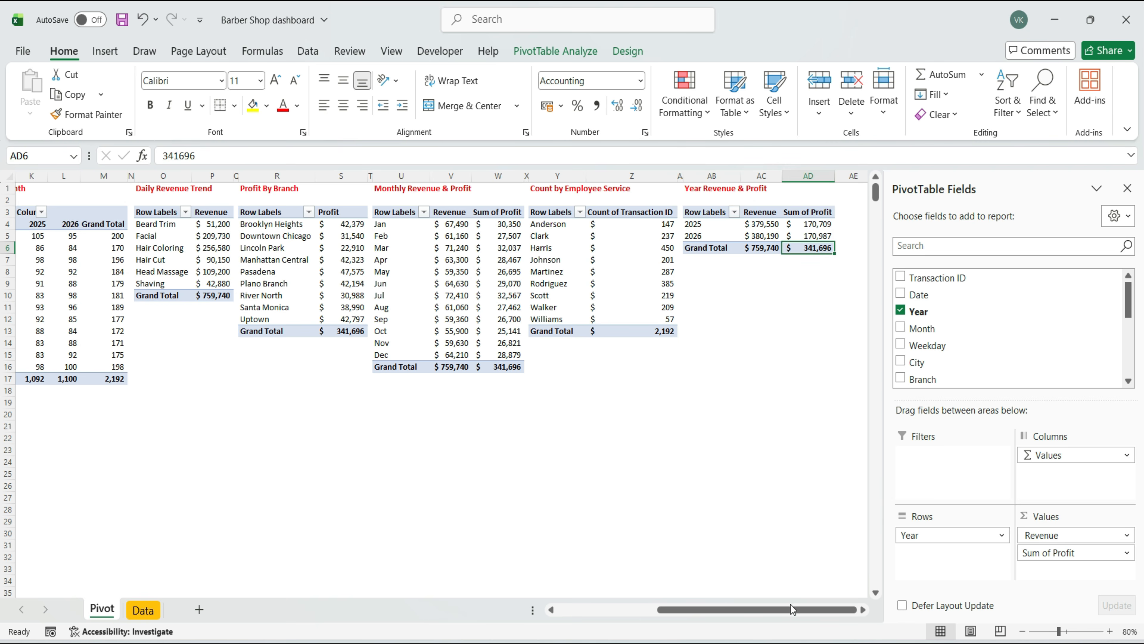
Turn off autofitting column widths on update for the Average daily Service pivot table
drag(793, 610, 529, 577)
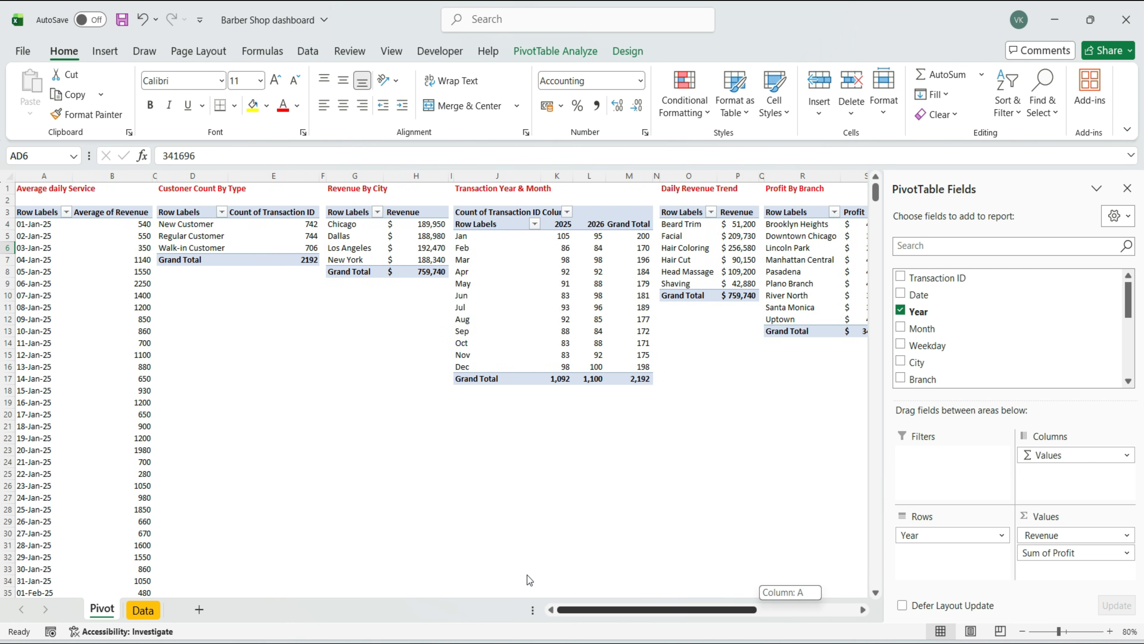
click(122, 215)
right_click(125, 214)
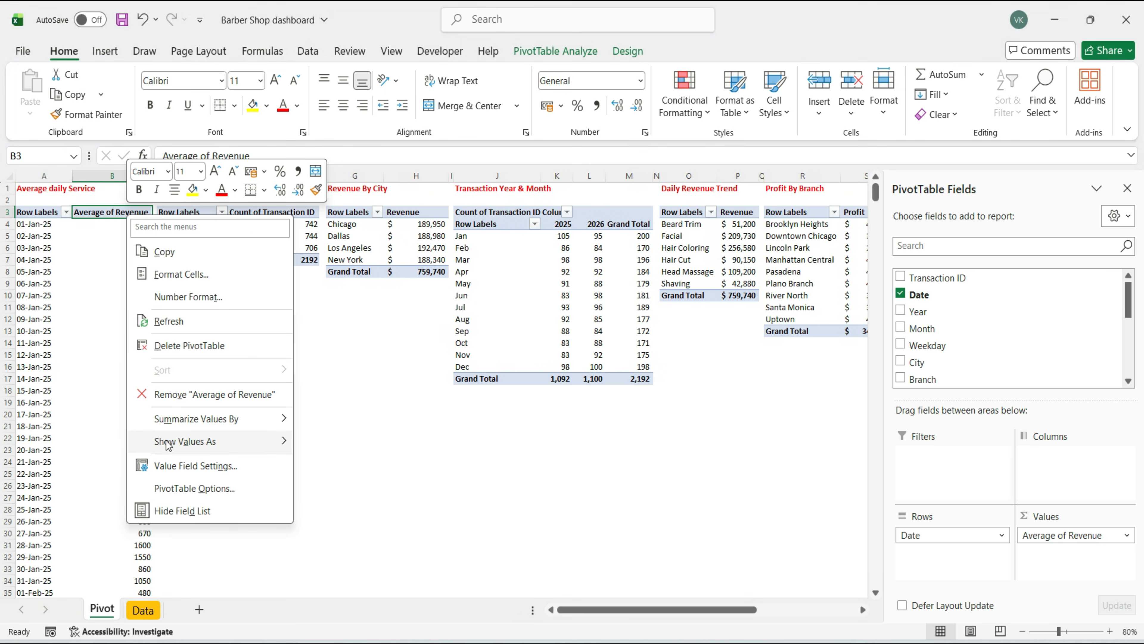
click(179, 489)
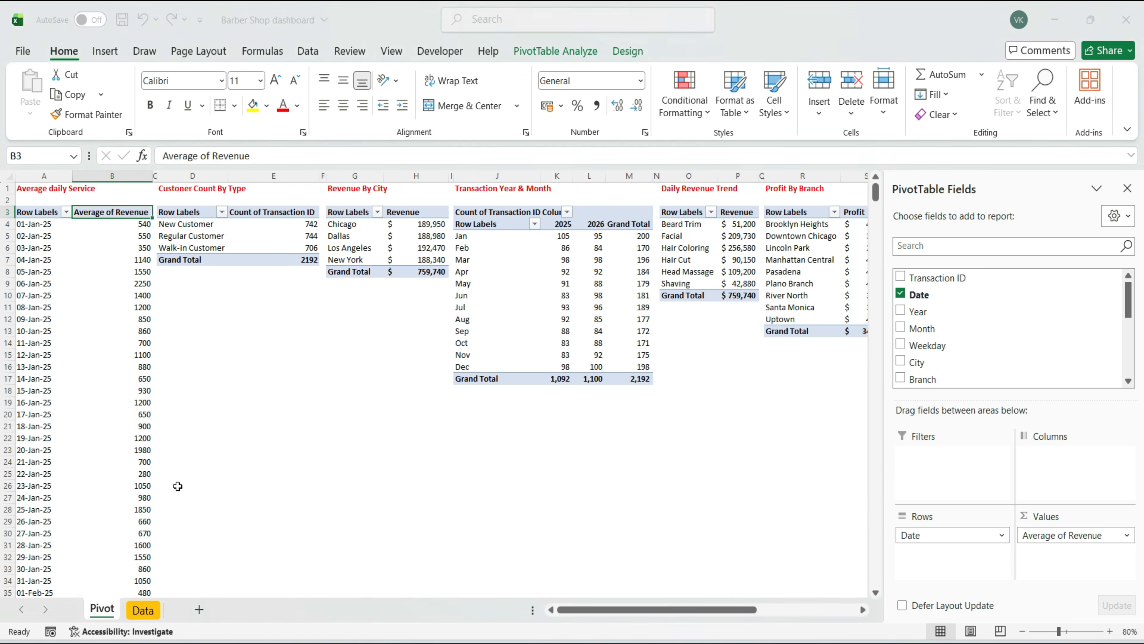
click(200, 613)
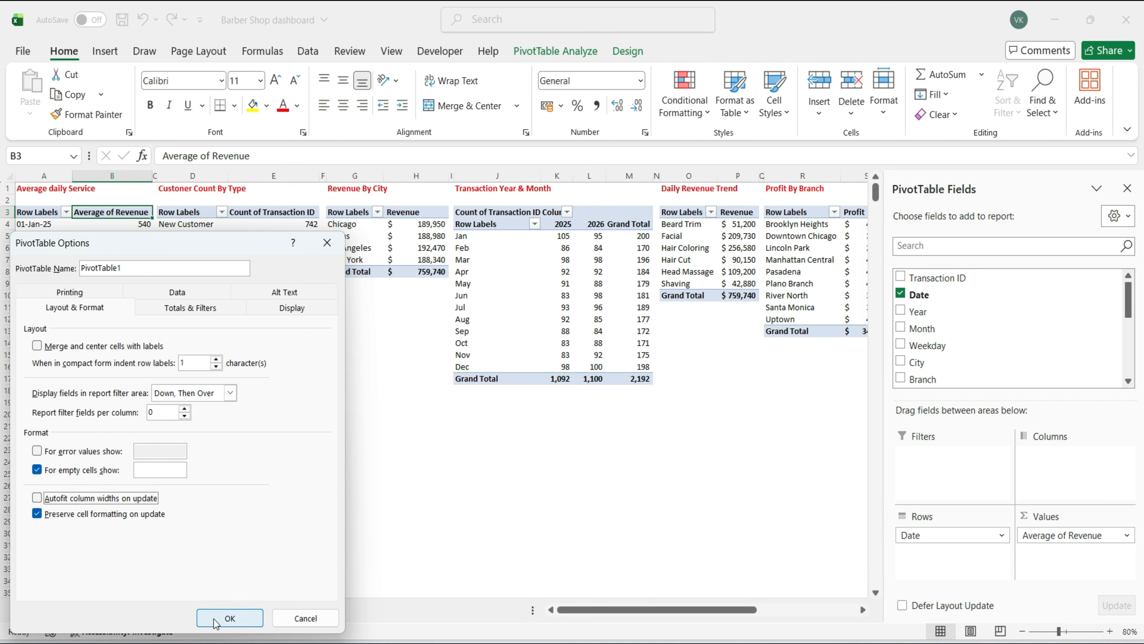
Turn off autofitting column widths on update for the customer type, city, year and month, and daily revenue trend pivot tables
right_click(192, 238)
right_click(349, 247)
right_click(462, 247)
right_click(684, 260)
click(738, 533)
click(593, 498)
click(786, 617)
Turn off autofitting column widths on update for the remaining pivot tables, through Year Revenue & Profit
scroll(450, 405, right, 10)
right_click(365, 258)
right_click(650, 295)
click(561, 498)
click(755, 617)
right_click(702, 246)
click(767, 577)
click(561, 498)
click(754, 617)
scroll(450, 406, left, 10)
Enter the headers "Key Metrics" in D10 and "Value" in E10
click(172, 297)
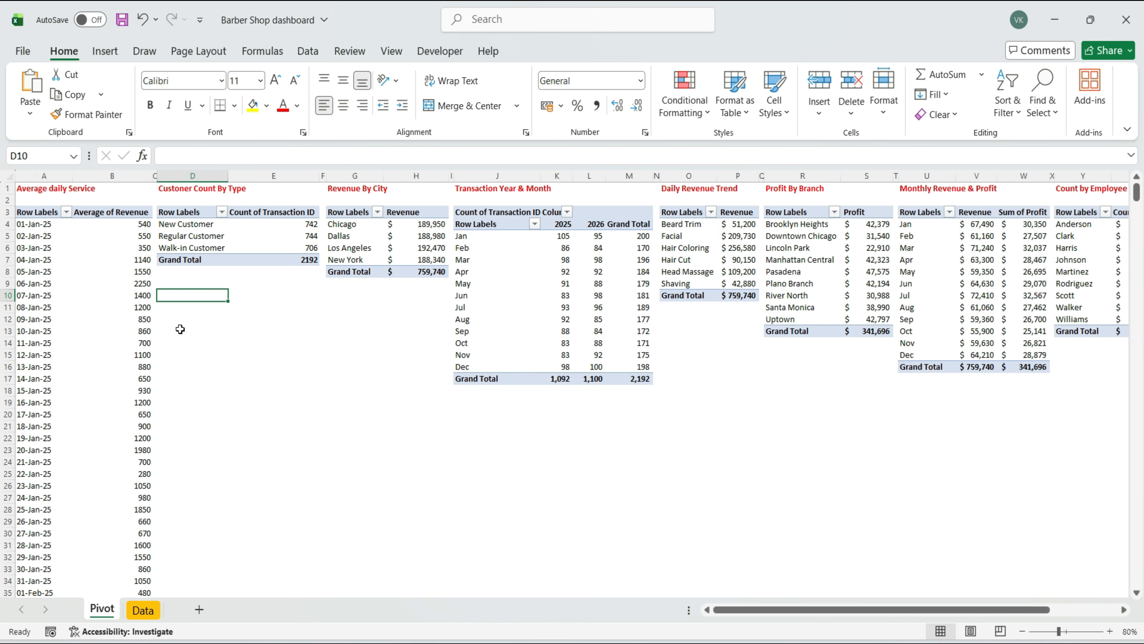
text(Key Metrics)
key(Tab)
text(Value)
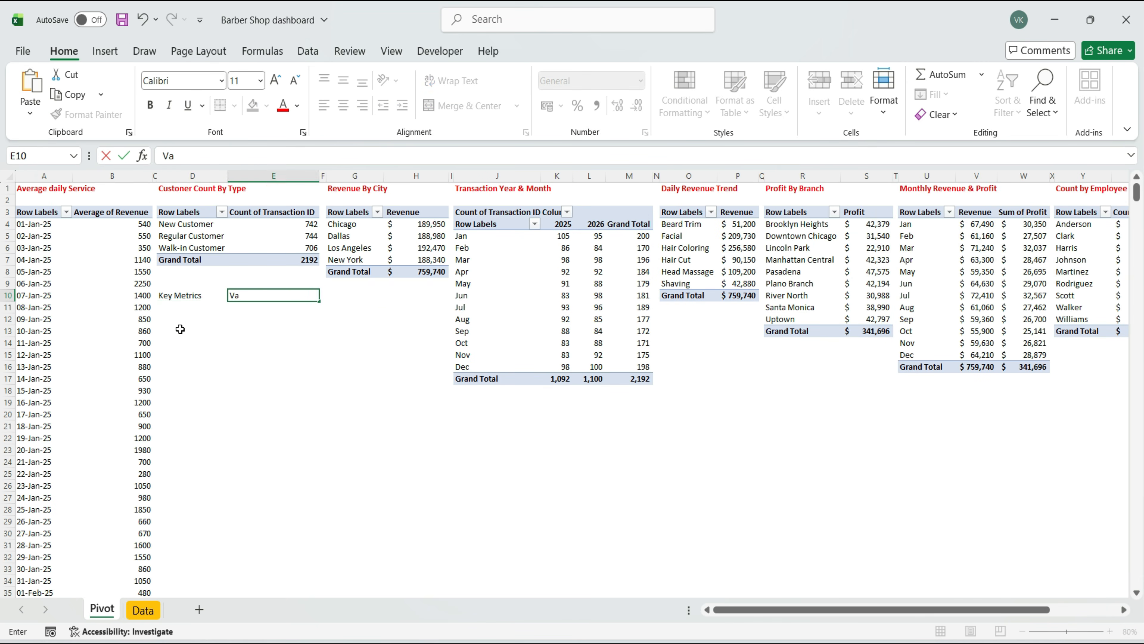
key(Return)
List Avg Daily Service, Total Customer, Total Revenue and Total Profit in D11:D14 below the Key Metrics header
text(Avg Daily Service)
key(Return)
text(Total Customer)
key(Return)
text(Total Revenue)
key(Return)
text(Total Profi)
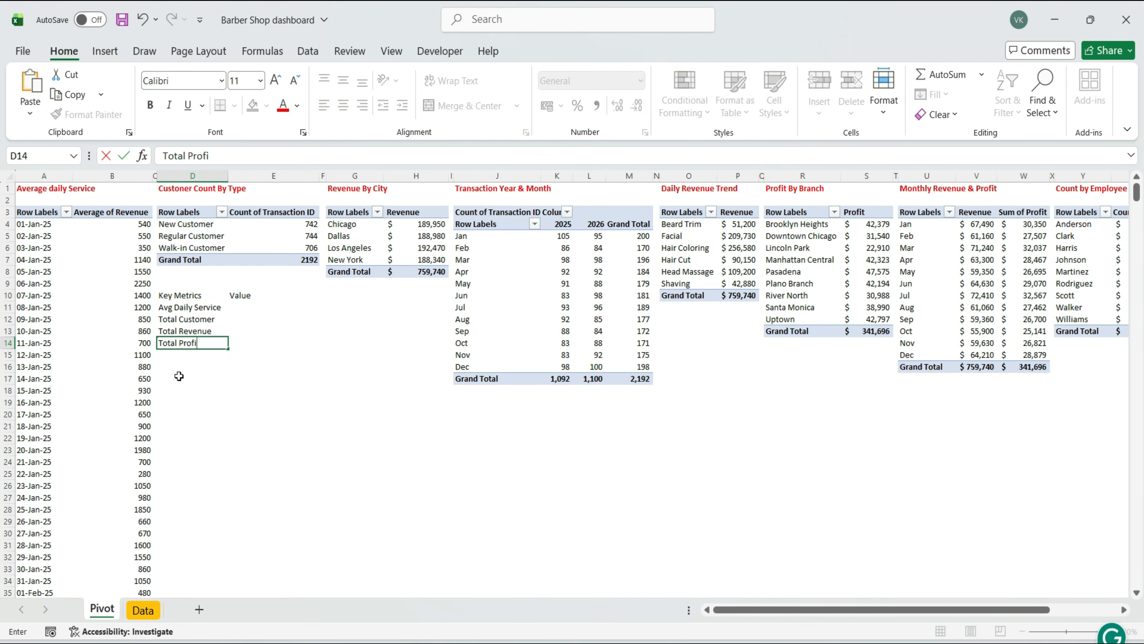
text(t)
Center the Key Metrics table D10:E14 horizontally and vertically and add borders to all its cells
drag(190, 296, 266, 296)
mouse_move(251, 344)
mouse_down()
mouse_move(243, 354)
mouse_move(242, 341)
mouse_up()
click(343, 105)
click(343, 81)
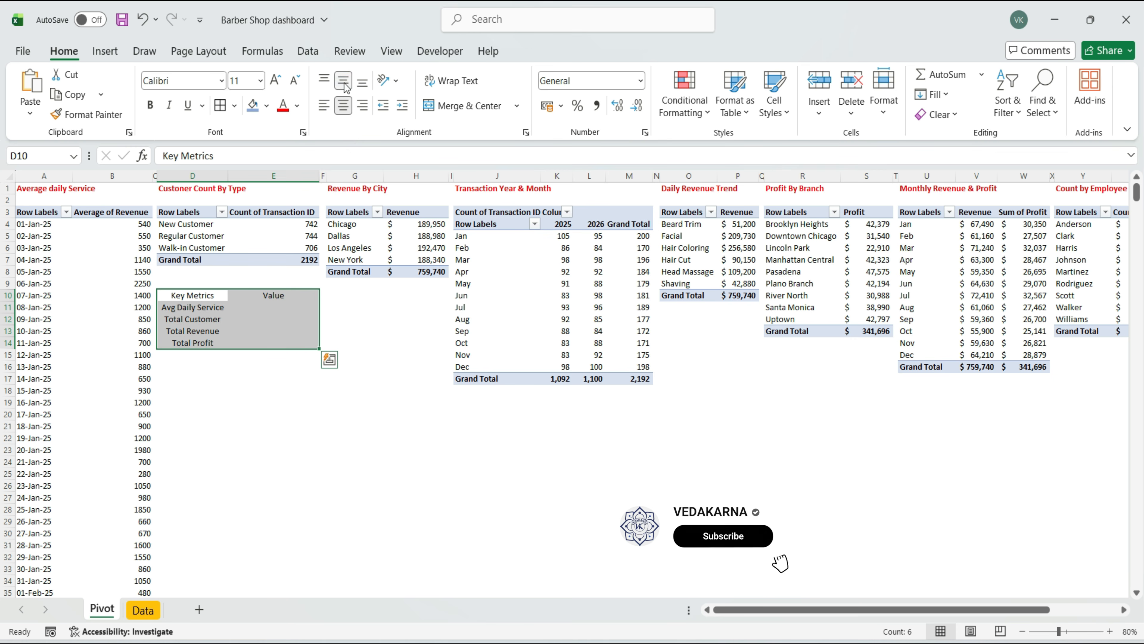
click(221, 106)
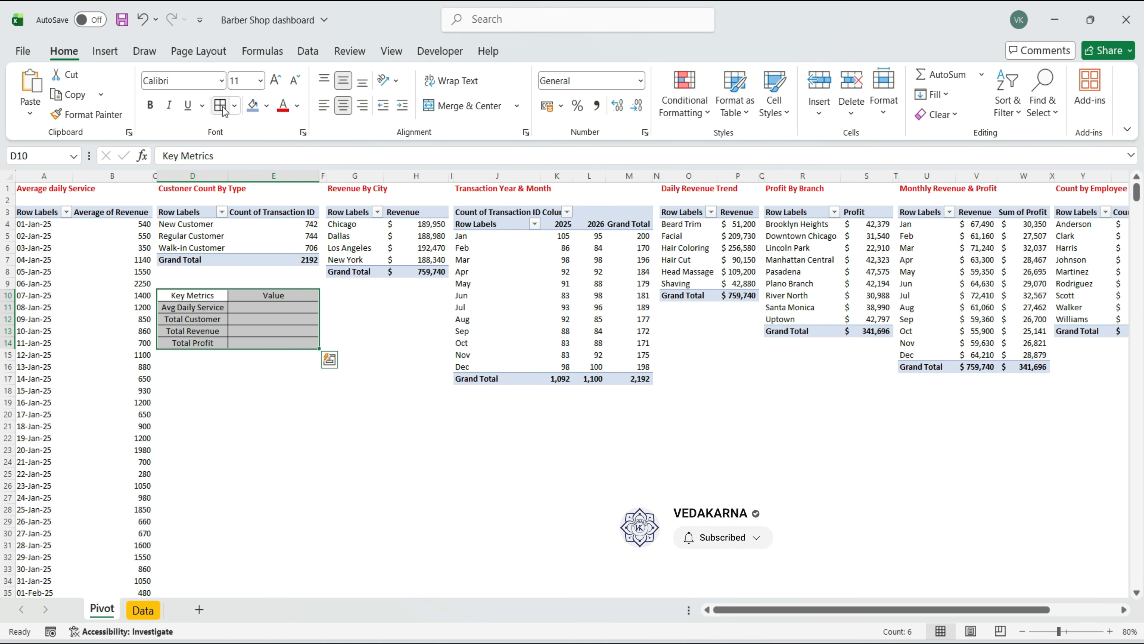
Fill the Key Metrics header row D10:E10 with blue
drag(178, 298, 298, 295)
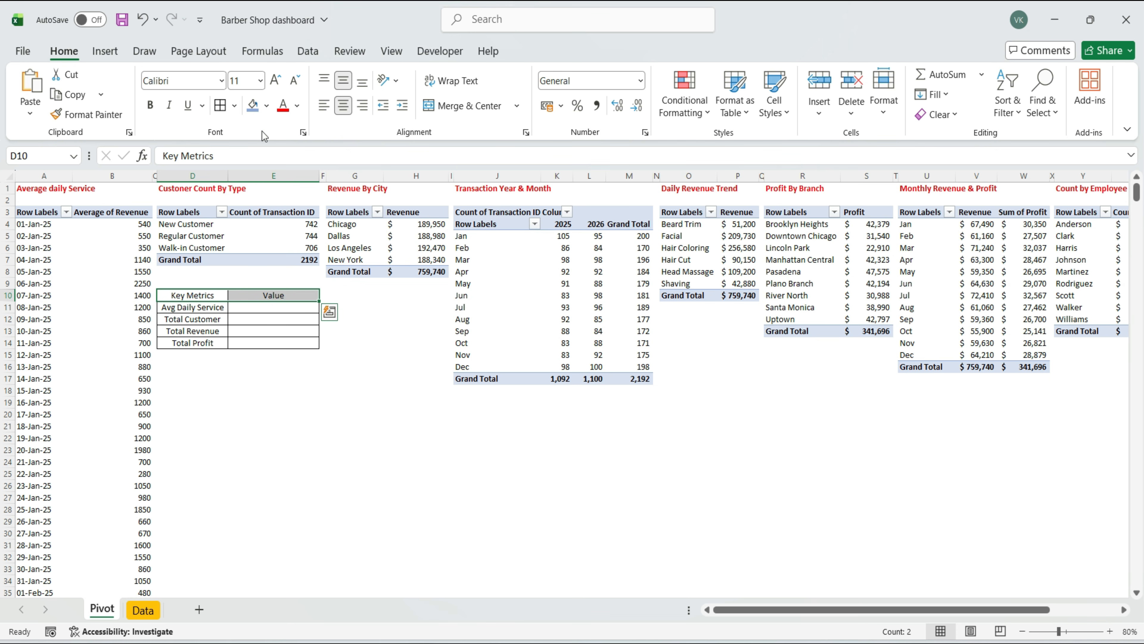
click(253, 106)
click(282, 311)
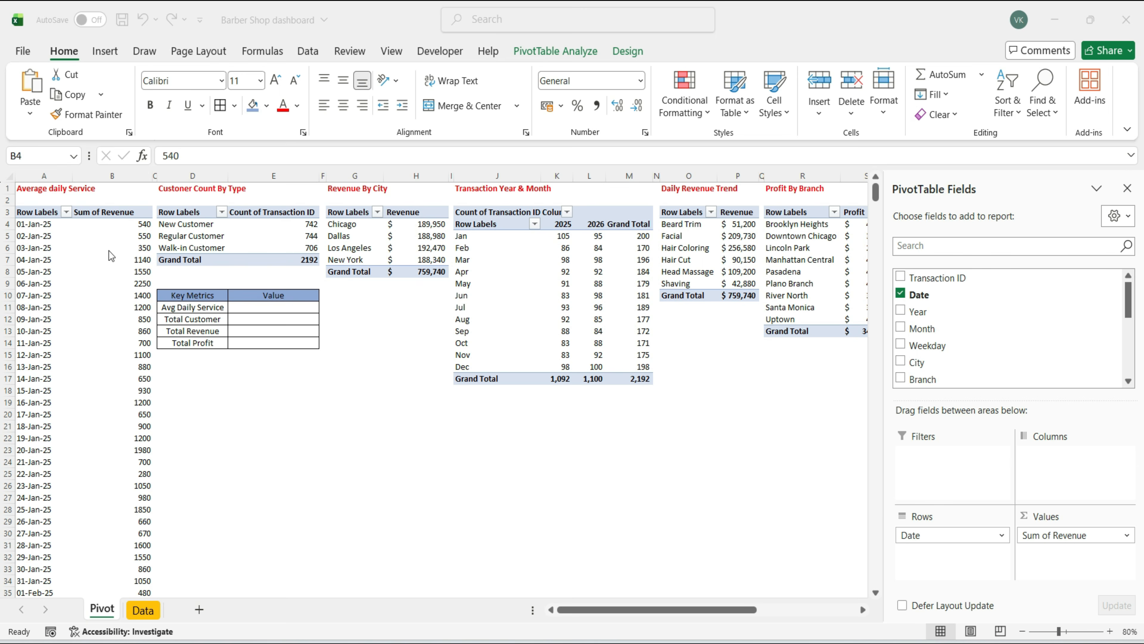
Summarize Revenue by Average in the Average daily Service pivot table
click(113, 224)
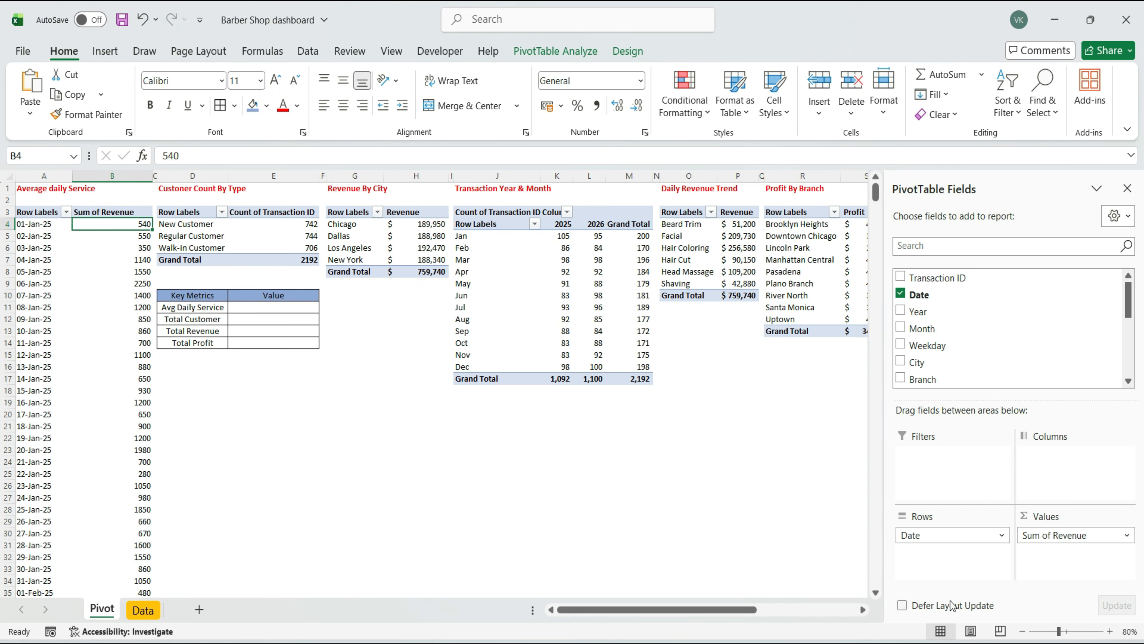
click(1046, 536)
click(1049, 519)
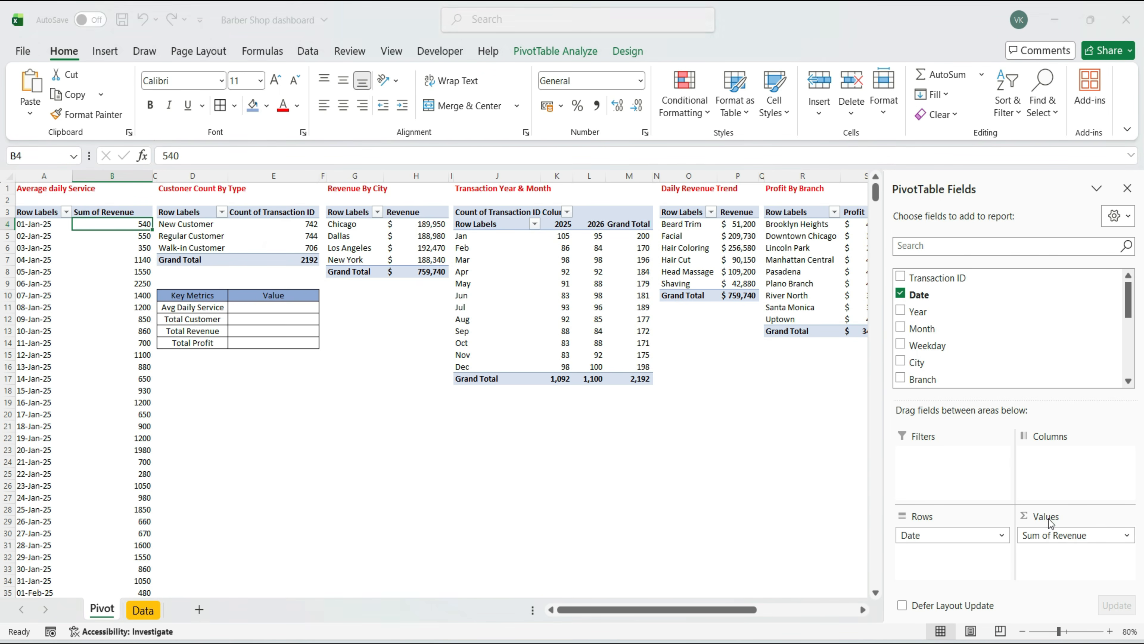
click(303, 404)
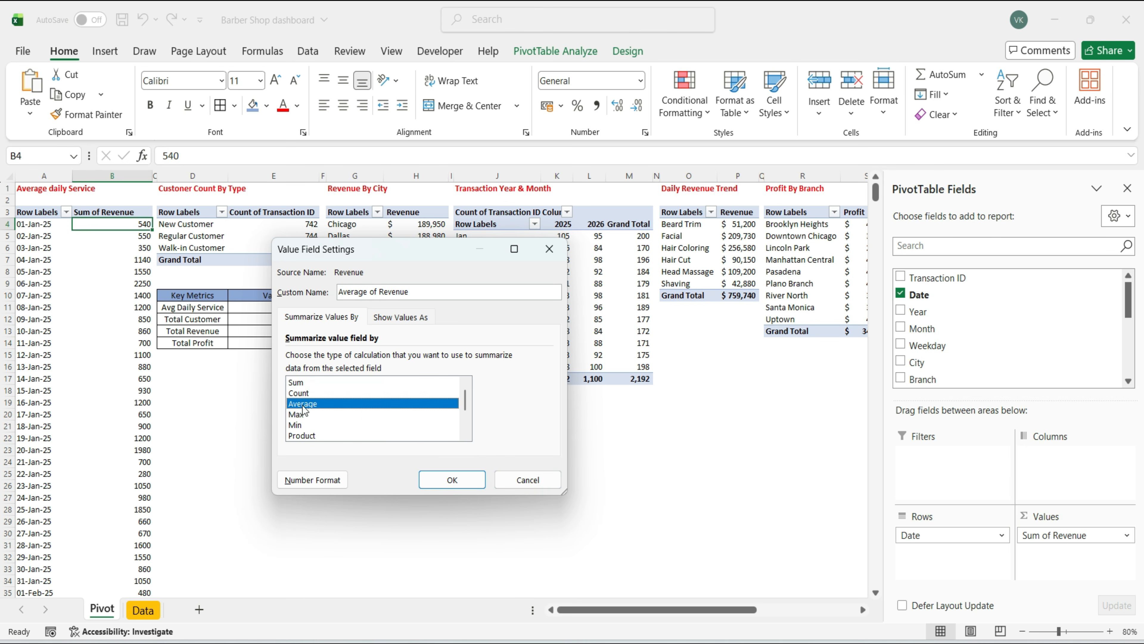
click(451, 479)
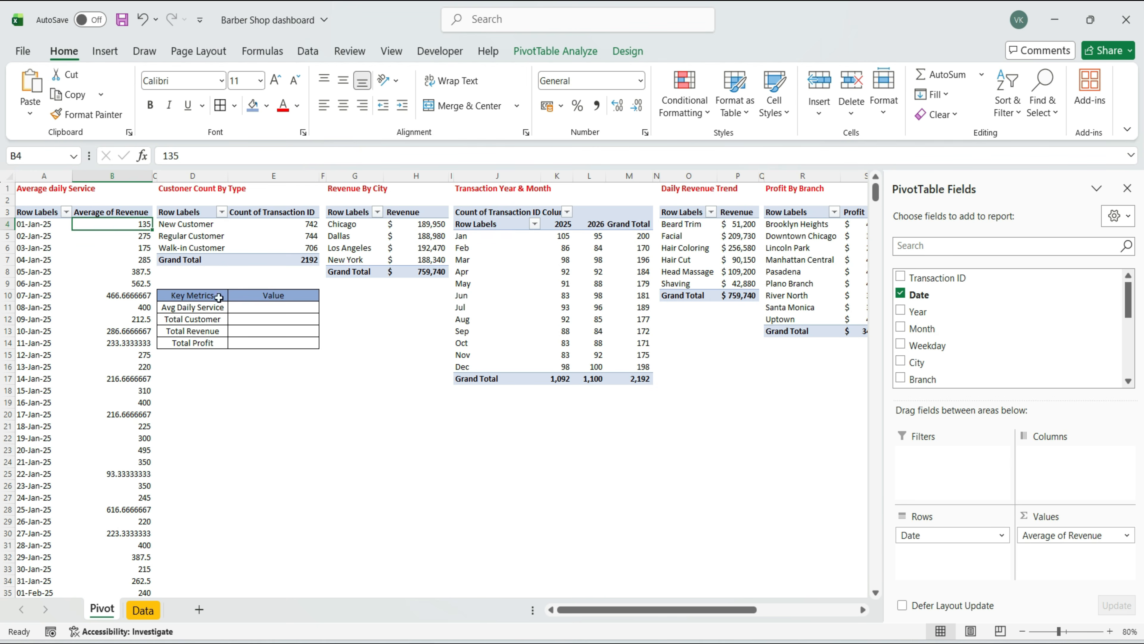
Format the Average of Revenue column from B4 down as US dollar accounting without decimals
key(ctrl+shift+Down)
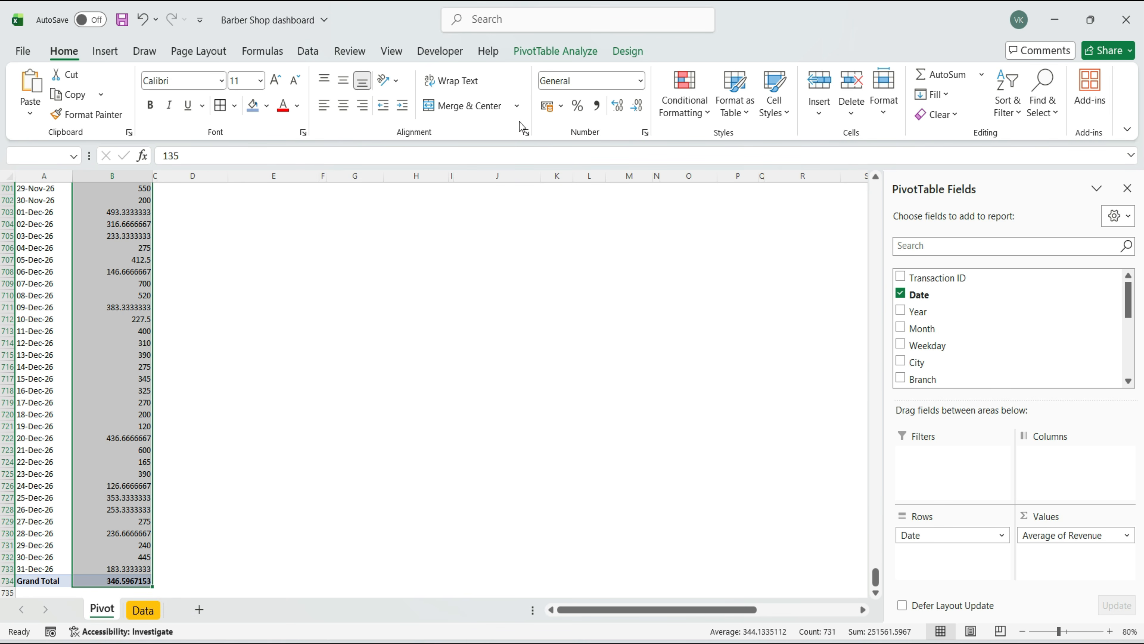
click(560, 112)
click(581, 148)
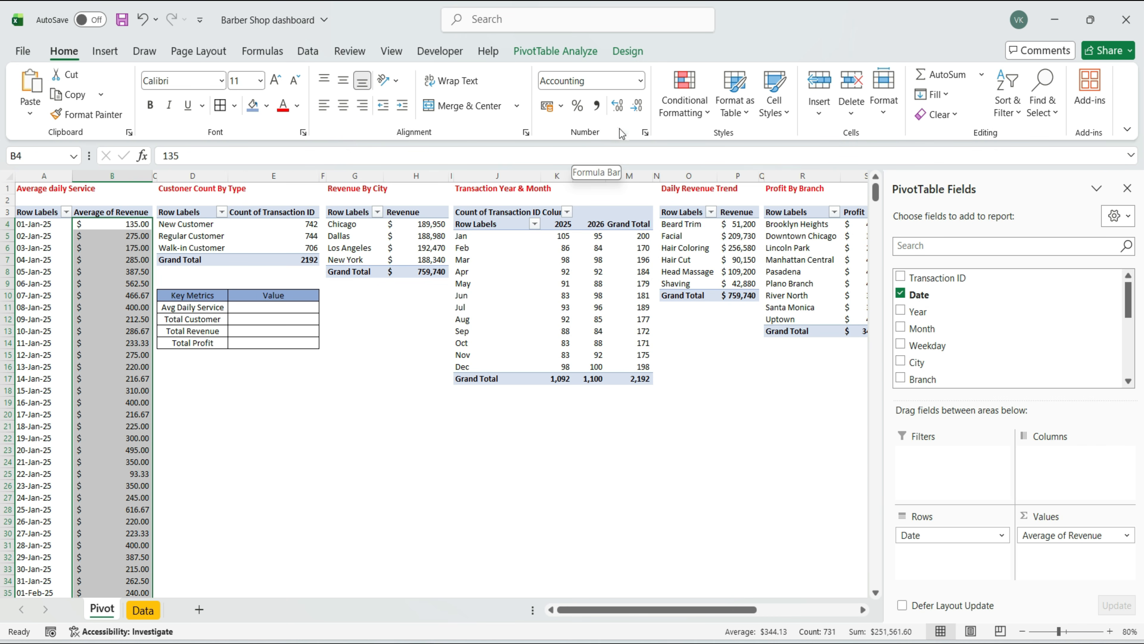
click(638, 110)
click(638, 110)
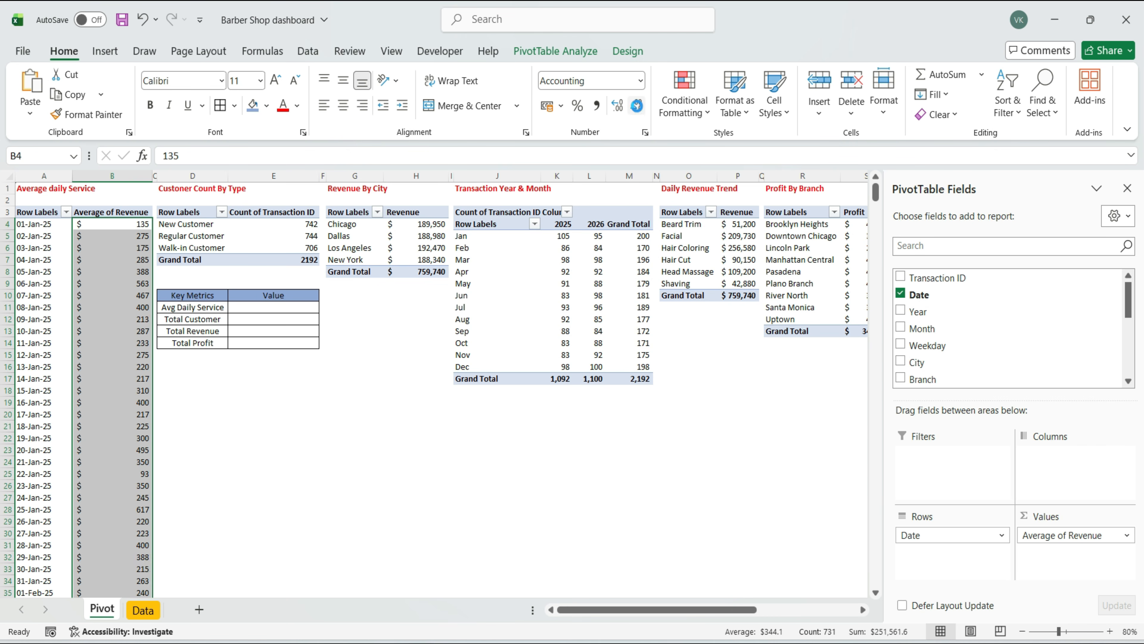
click(129, 251)
click(116, 228)
Link the Avg Daily Service value in E11 to the grand total of the Average daily Service pivot table
click(273, 307)
text(=)
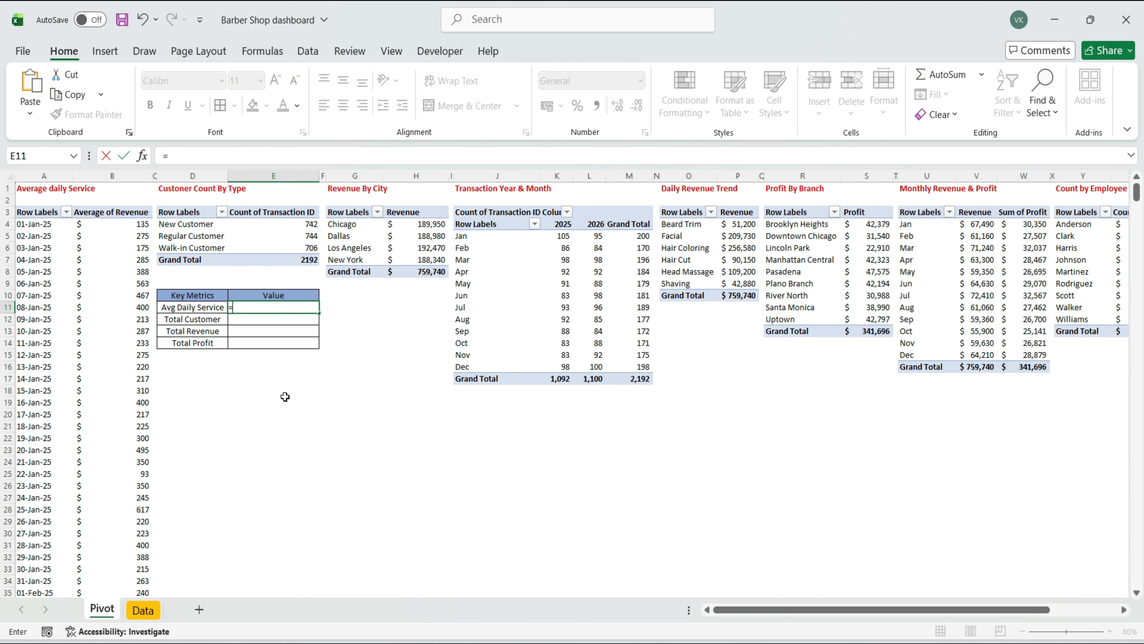
drag(1136, 191, 1136, 577)
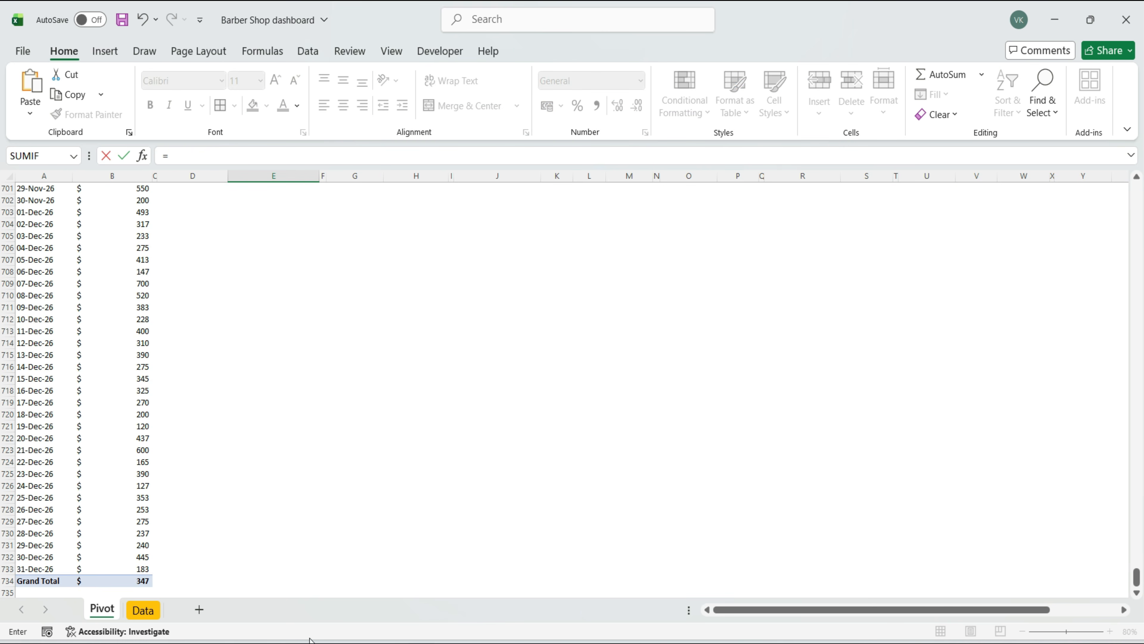
click(130, 582)
key(Return)
Format the Avg Daily Service value in E11 as US dollar accounting without decimals
click(278, 309)
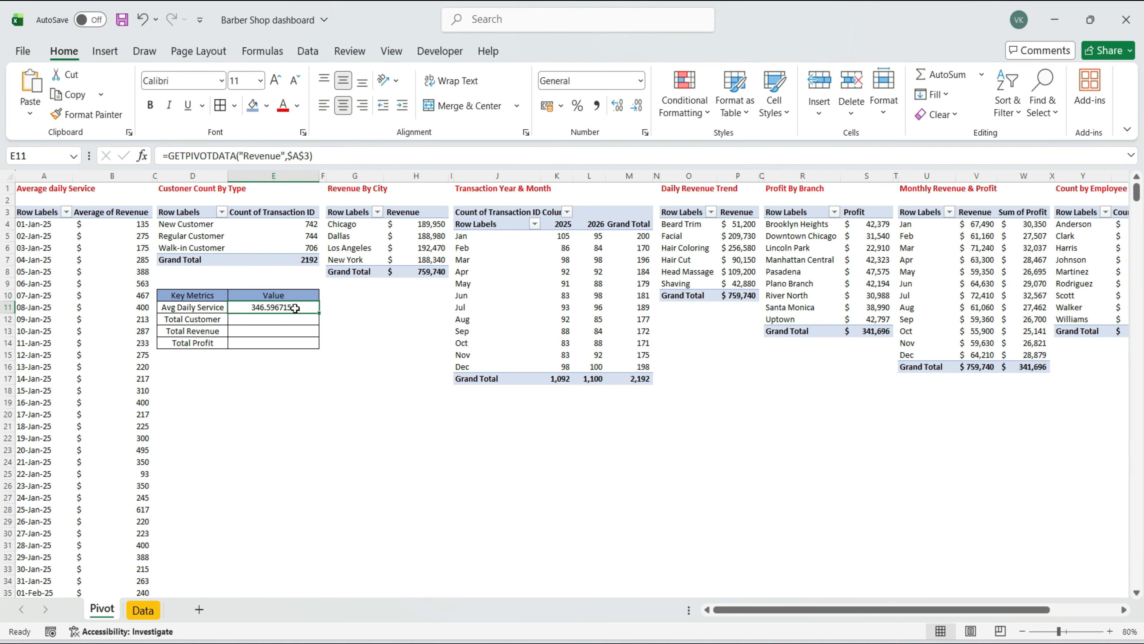
click(562, 107)
click(569, 147)
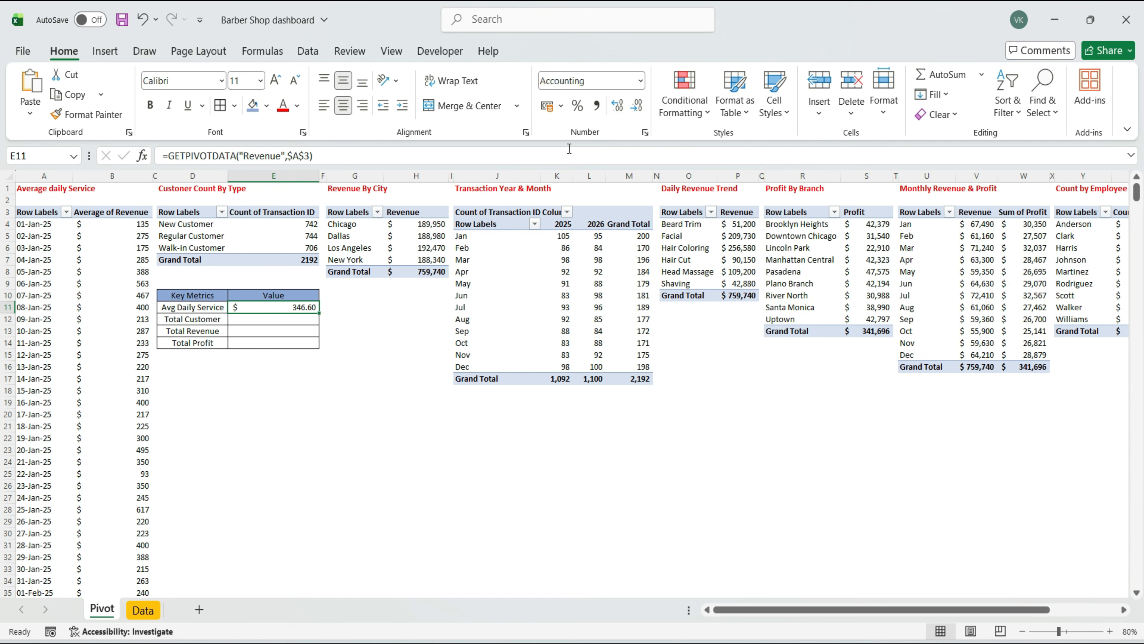
click(638, 107)
Link the Total Customer value in E12 to the grand total of the customer count by type pivot table
click(278, 319)
text(=)
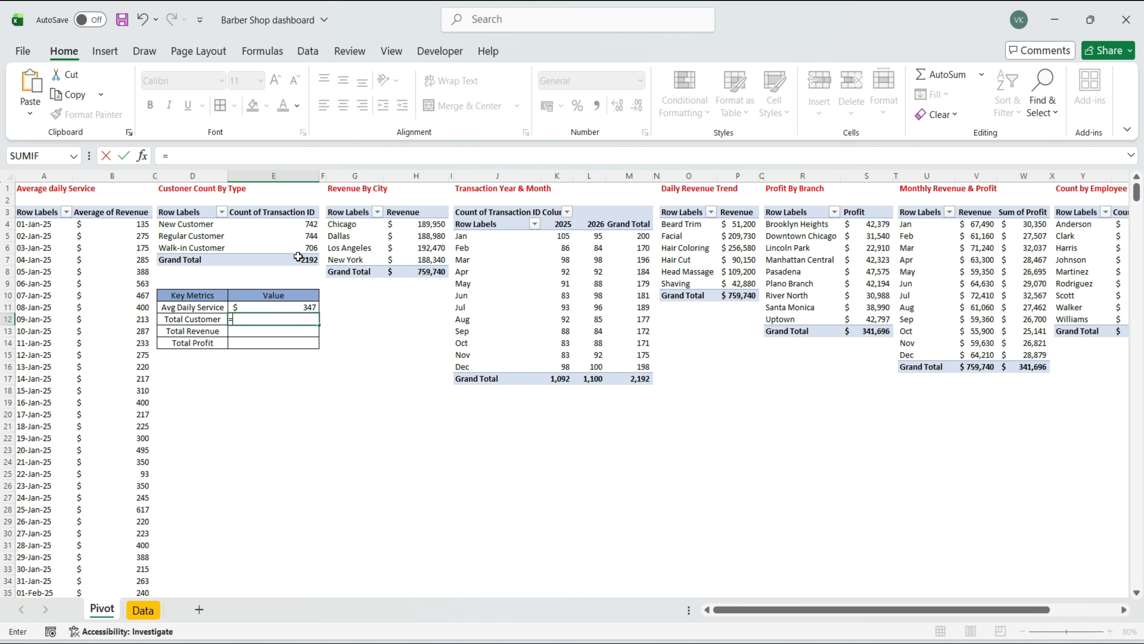
click(299, 257)
key(Return)
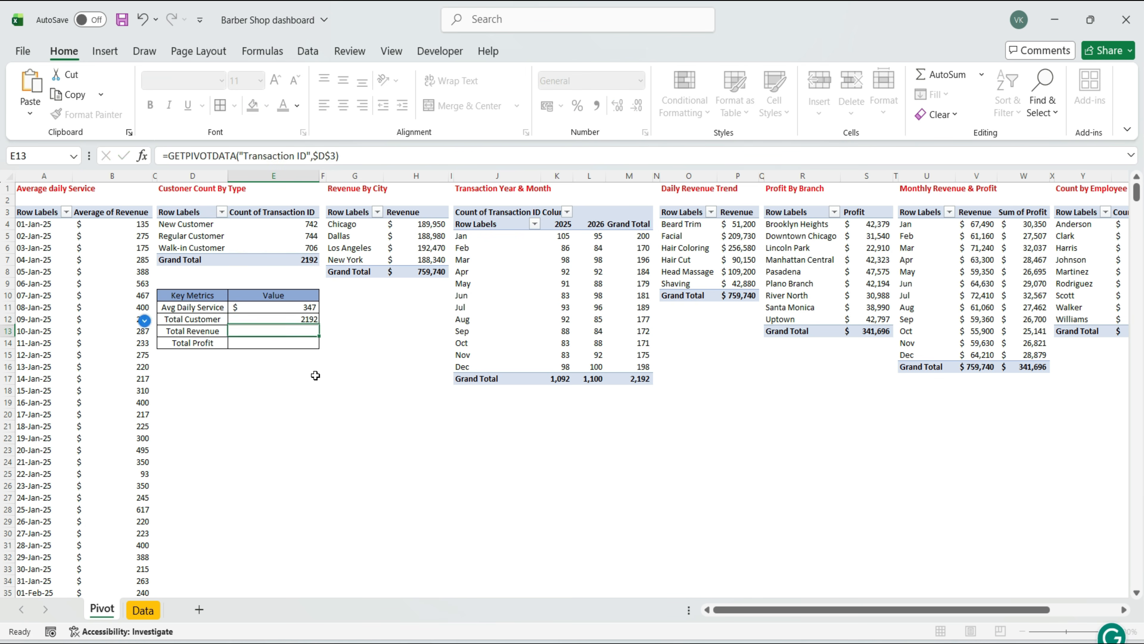
Link Total Revenue in E13 and Total Profit in E14 to the grand totals of the Monthly Revenue & Profit pivot table
text(=)
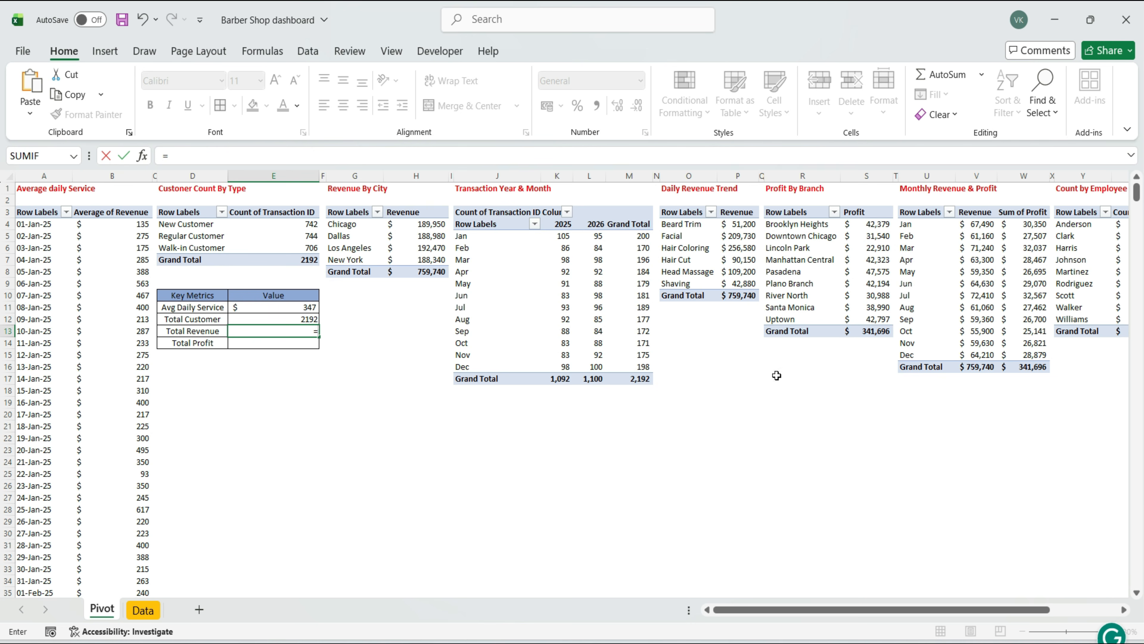
click(975, 368)
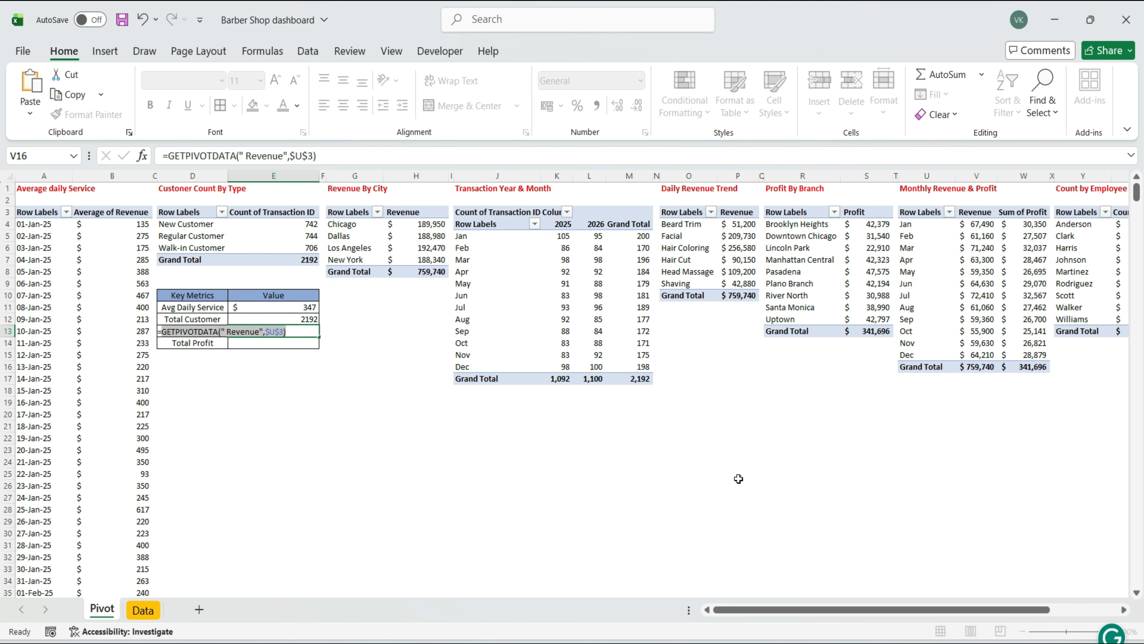
key(Return)
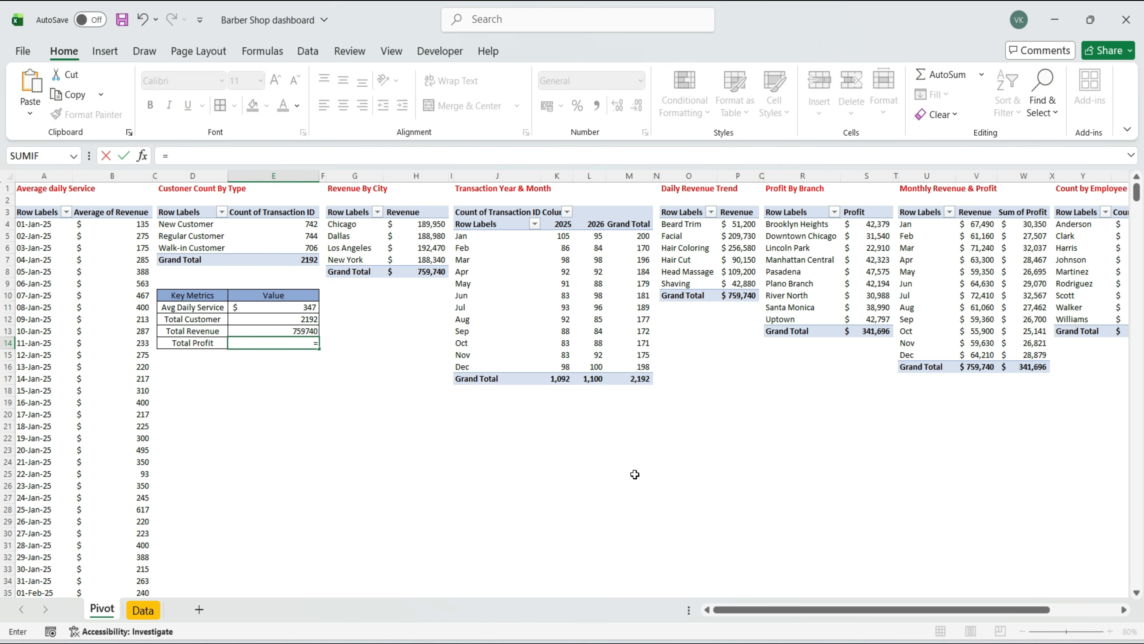
click(1036, 366)
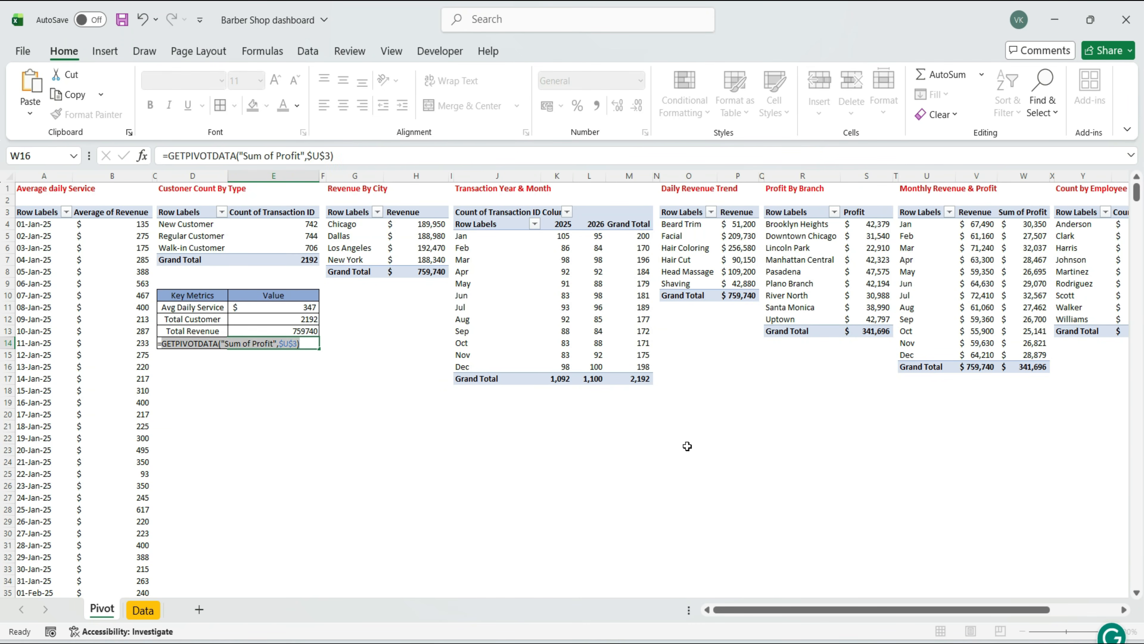
key(Return)
Format the Total Revenue and Total Profit values in E13:E14 as US dollar accounting without decimals
drag(273, 331, 273, 342)
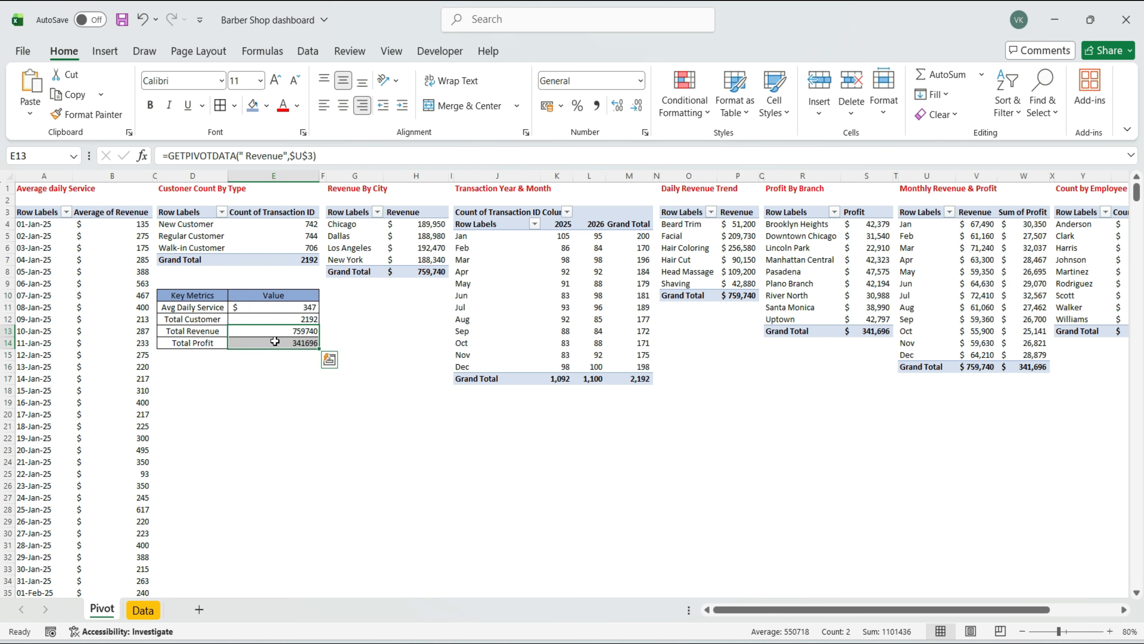
click(562, 108)
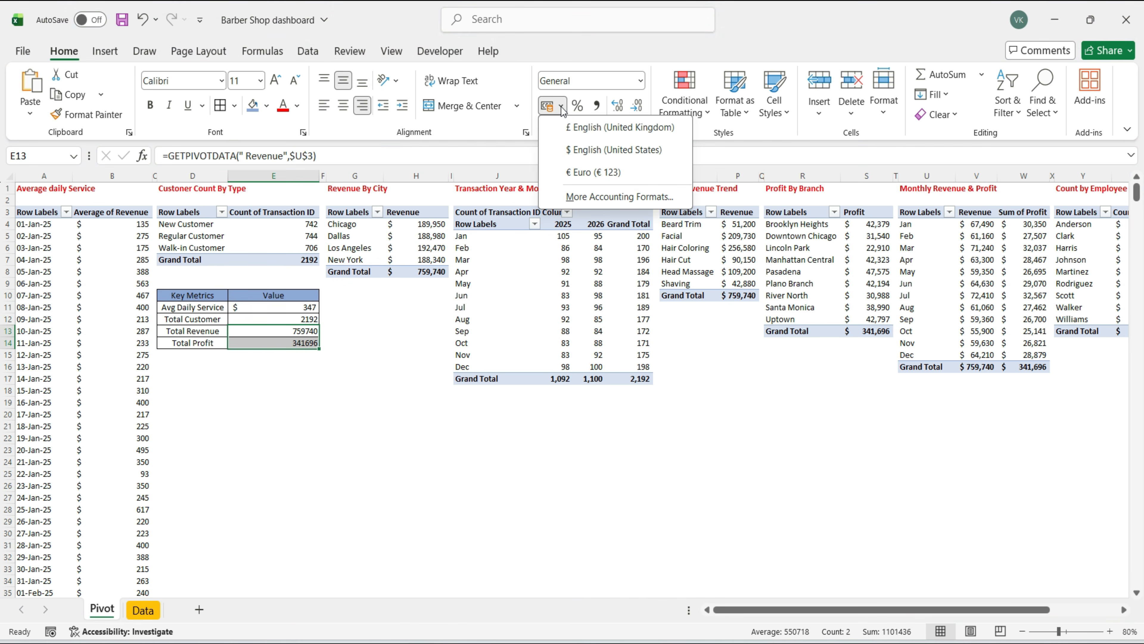
click(572, 150)
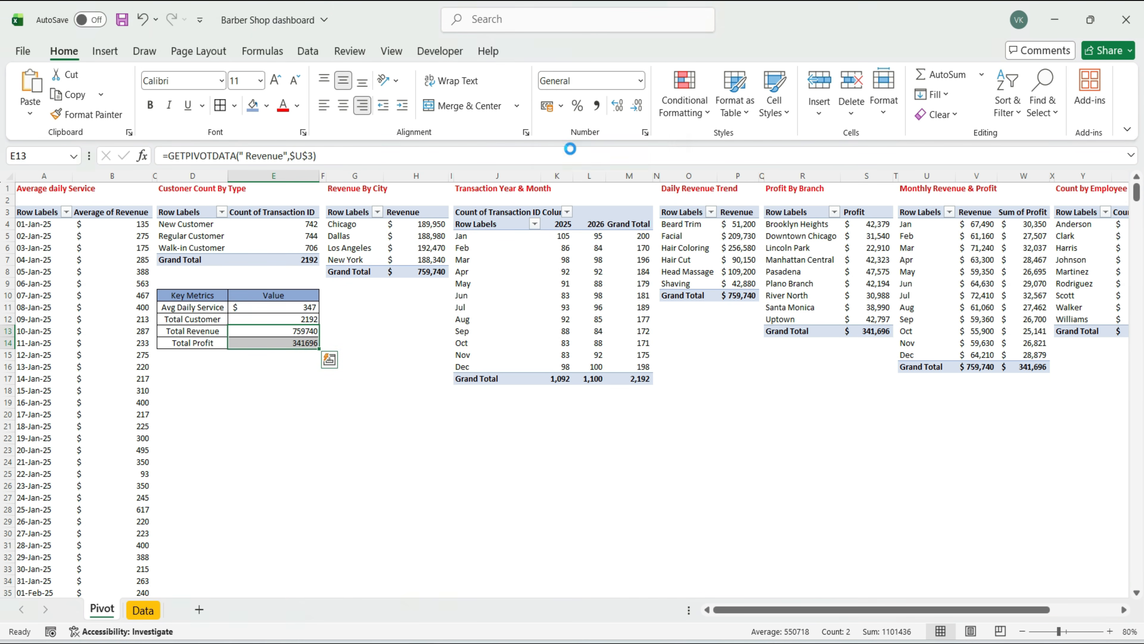
click(638, 110)
click(638, 111)
Fill the Key Metrics values in E11:E14 with light gray
drag(270, 307, 271, 345)
click(267, 105)
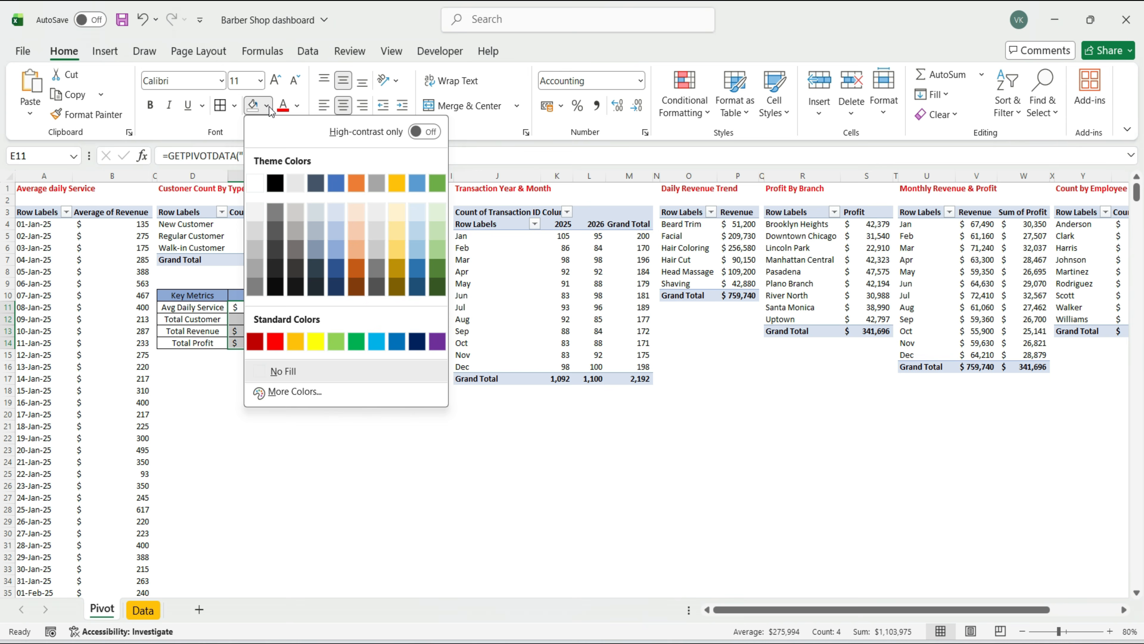
click(256, 236)
click(288, 297)
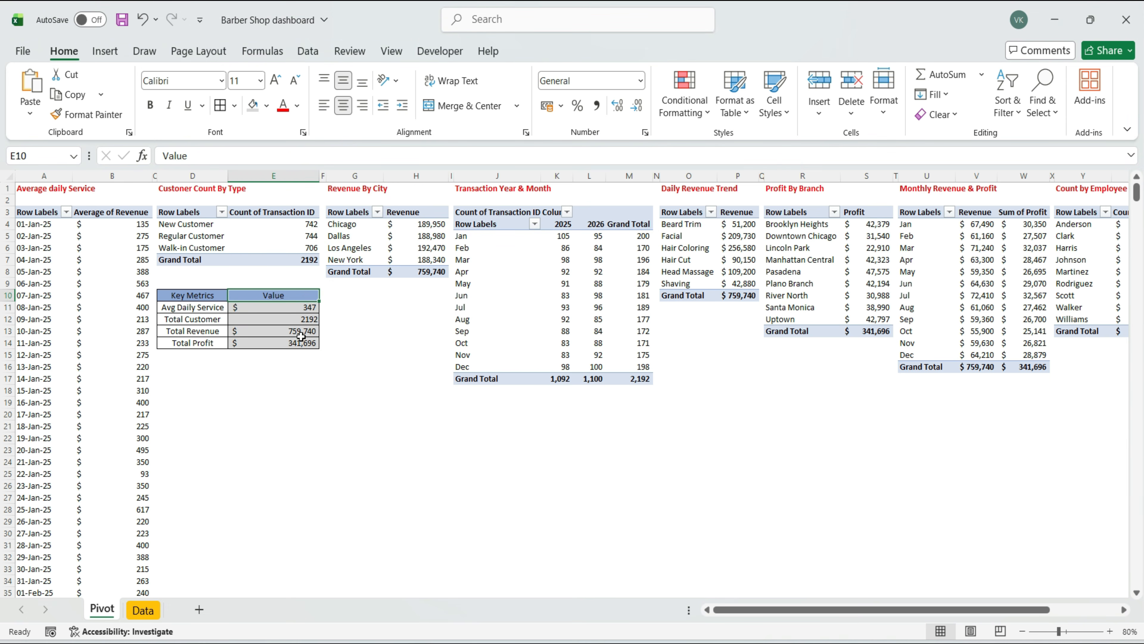
click(196, 318)
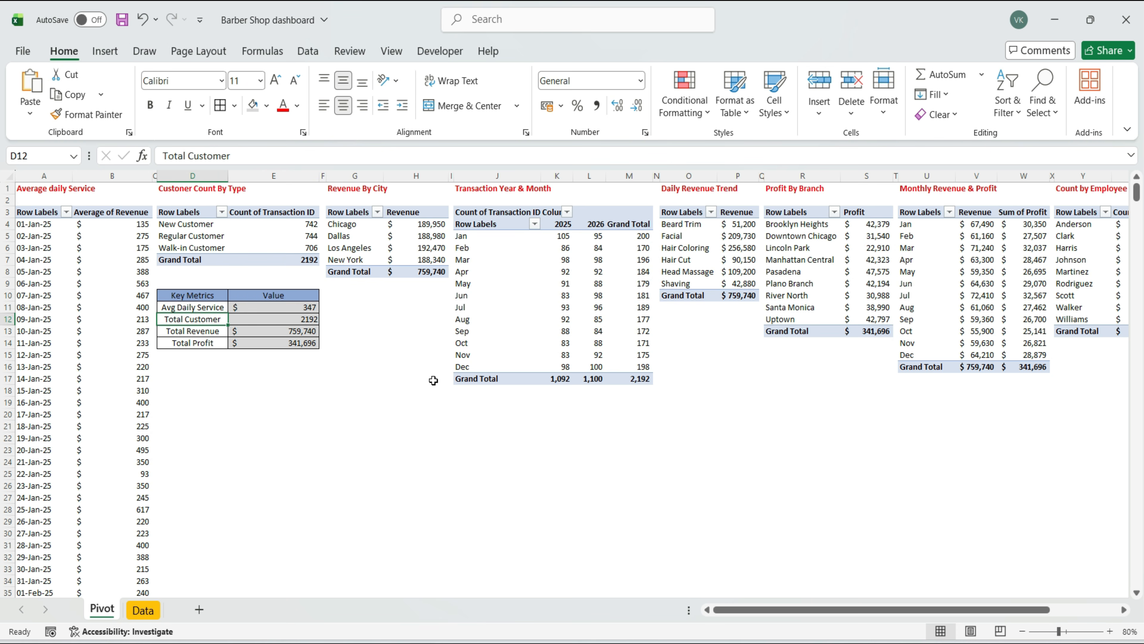
Name the new sheet Dashboard and place it before the Pivot sheet
key(Right)
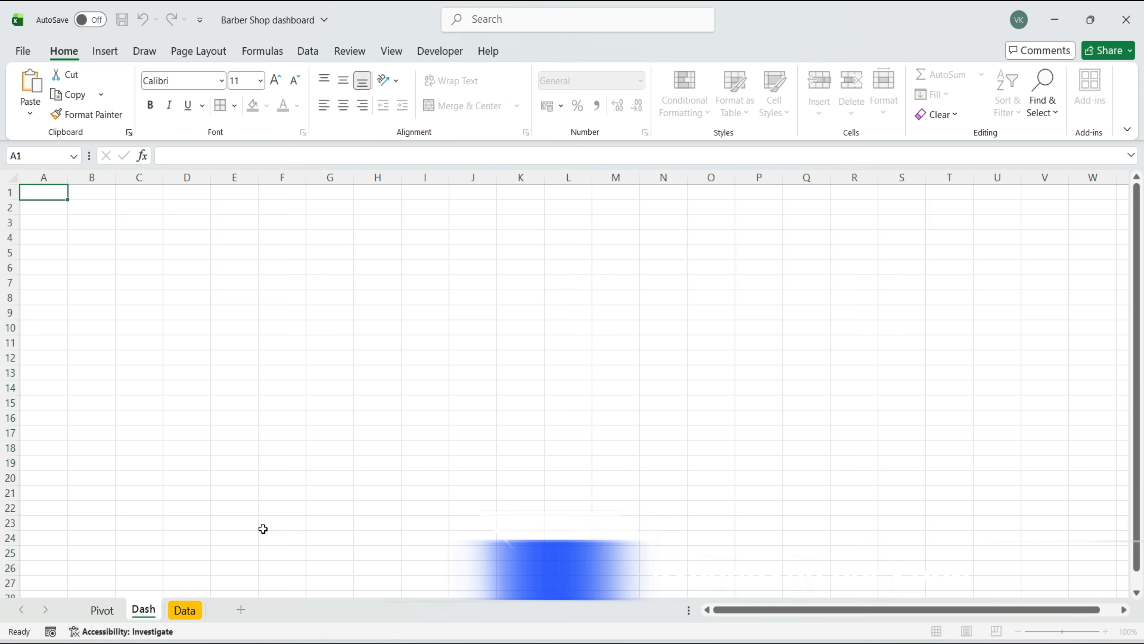
text(board)
key(Return)
drag(158, 609, 80, 621)
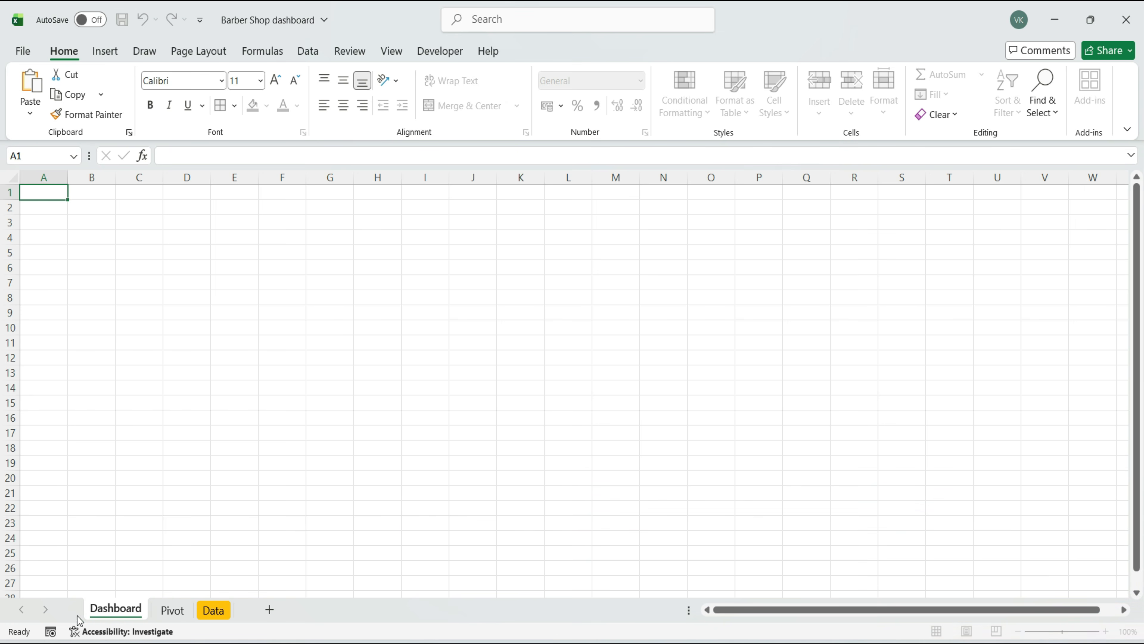
Give the Dashboard sheet tab a dark tan color and hide the sheet's gridlines
right_click(114, 613)
mouse_move(203, 525)
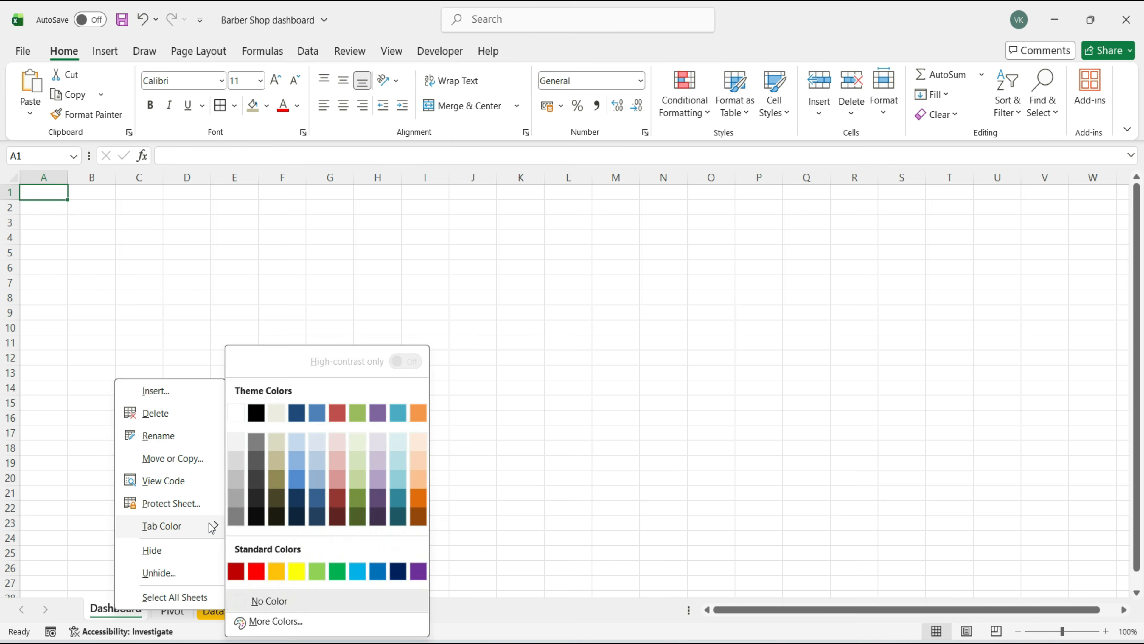
click(280, 503)
click(391, 51)
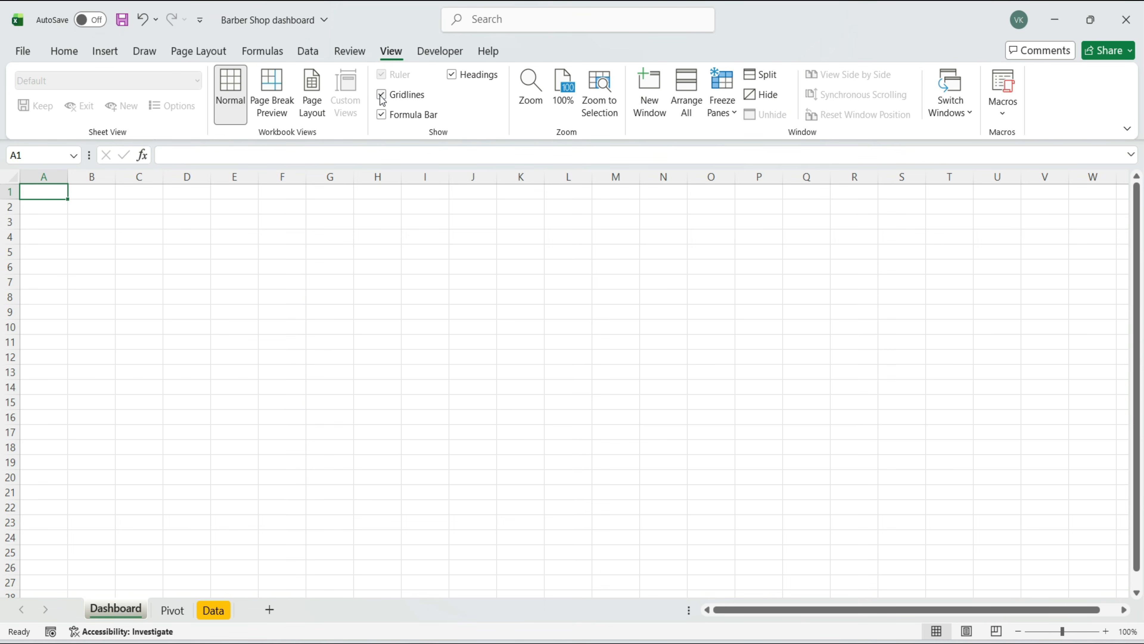
Draw a rounded rectangle about 15 cm high and 20.29 cm wide from the sheet's upper-left corner
click(105, 51)
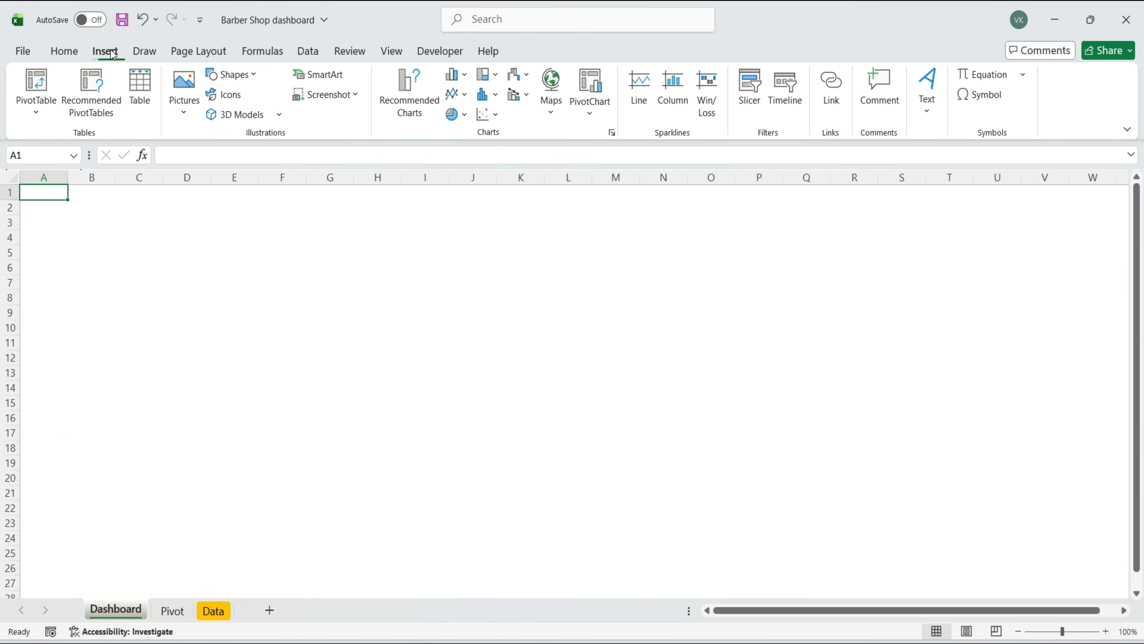
click(234, 75)
click(306, 124)
mouse_move(22, 184)
mouse_down()
mouse_move(281, 409)
mouse_move(421, 496)
mouse_up()
scroll(281, 409, down, 3)
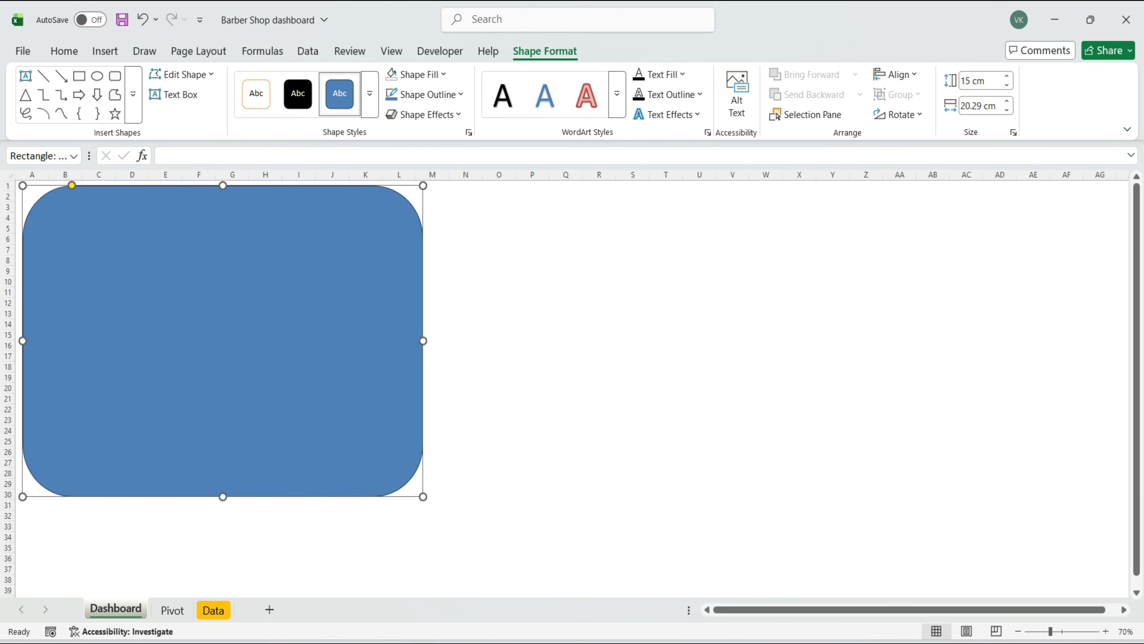
Resize the rounded rectangle to 26.48 cm high and 50.36 cm wide
click(981, 77)
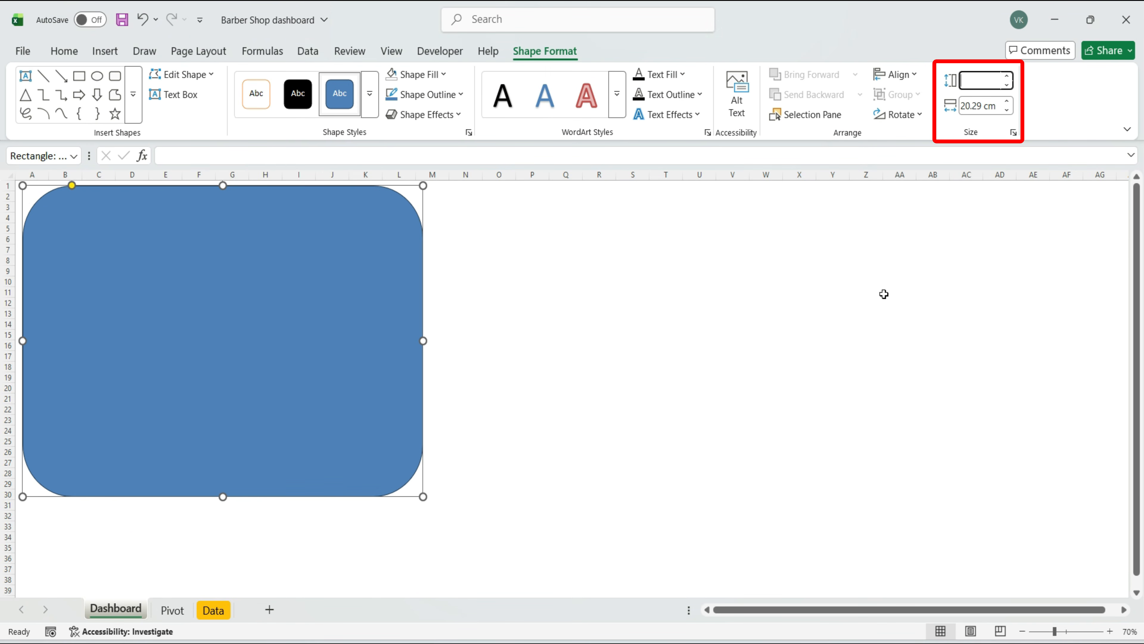
text(26.48)
key(Tab)
key(BackSpace)
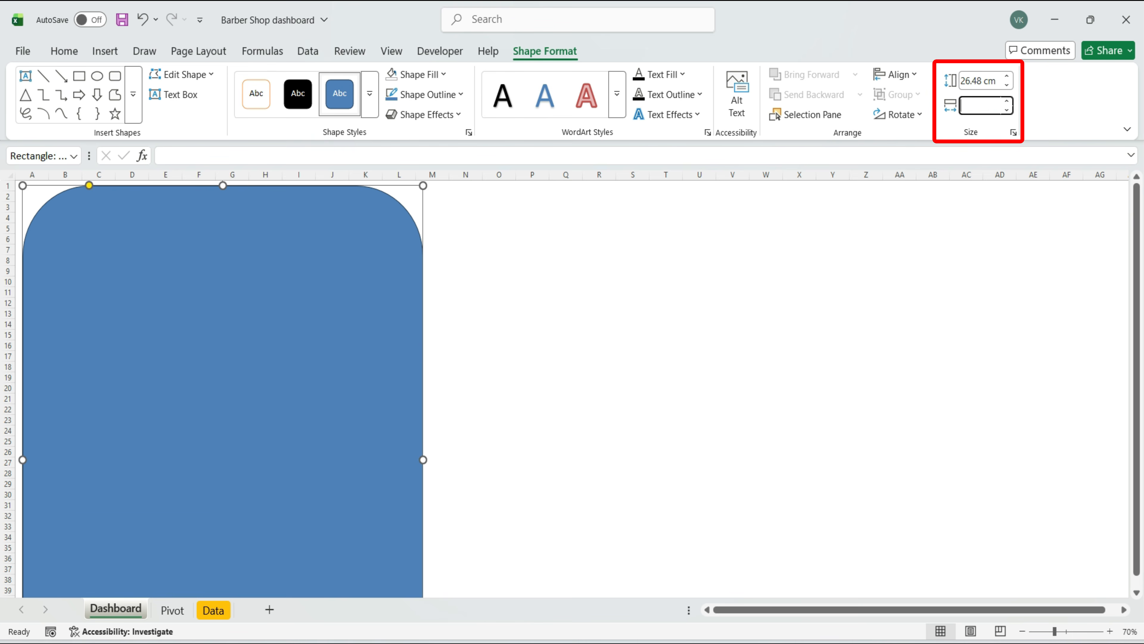
text(50.36)
key(Return)
Reduce the large rectangle's corner rounding to a minimum and remove its fill to leave an outline frame
drag(110, 188, 25, 186)
click(445, 77)
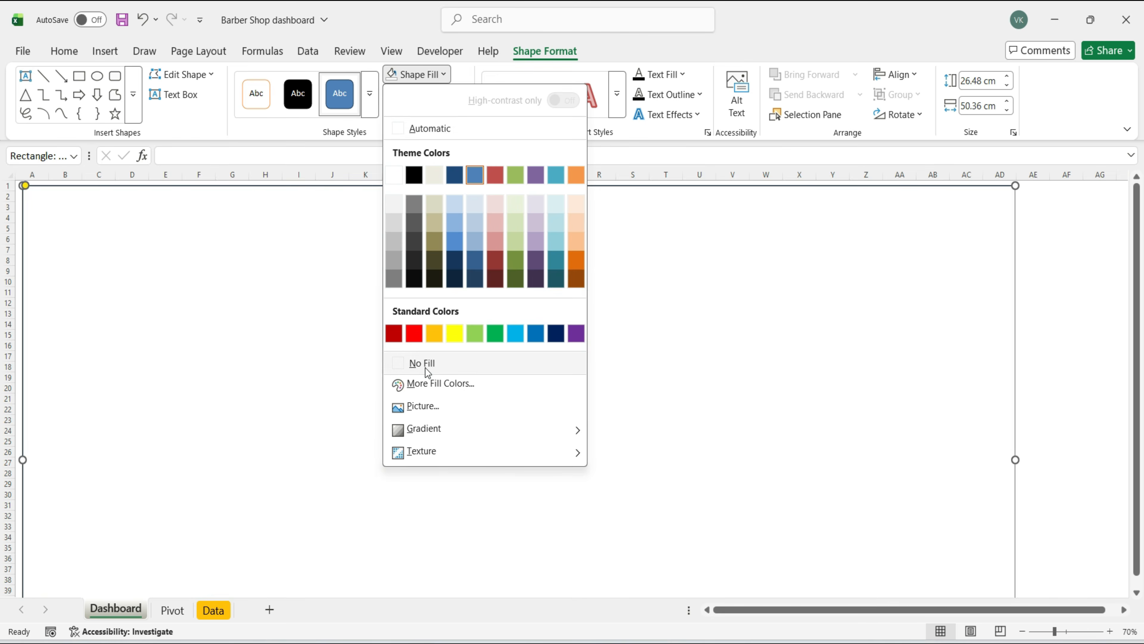
click(422, 363)
key(Escape)
Draw a small rounded rectangle about 3.57 cm high and 5.2 cm wide in the frame's upper-left corner
click(113, 56)
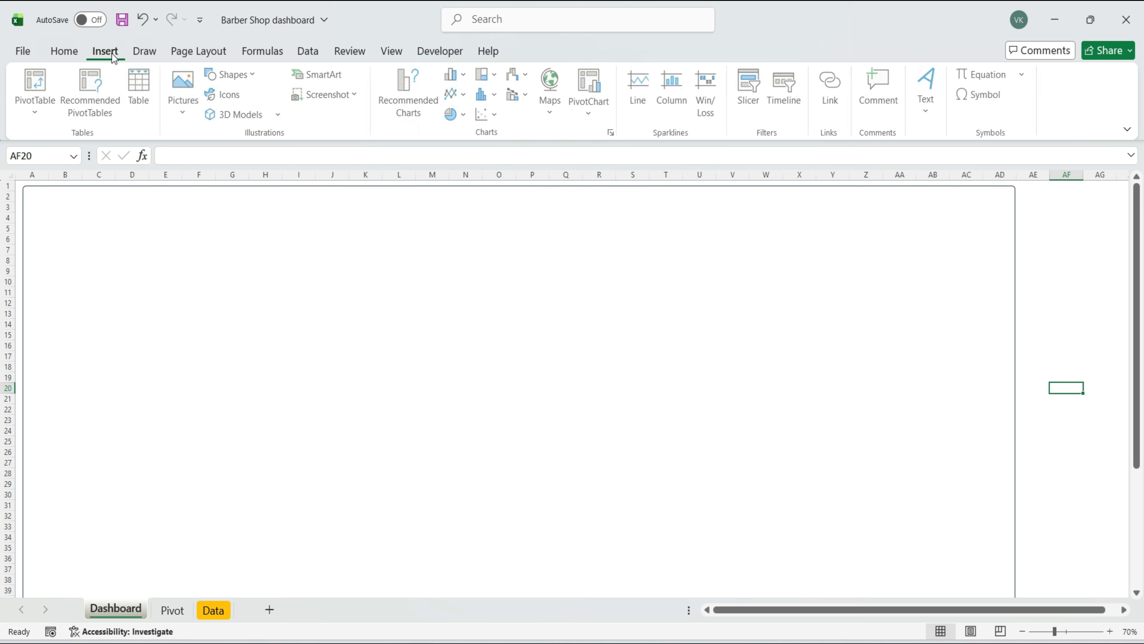
click(229, 75)
click(302, 126)
drag(29, 191, 132, 266)
Color the small rectangle with the recent dark brown and switch it to a gradient fill
click(417, 75)
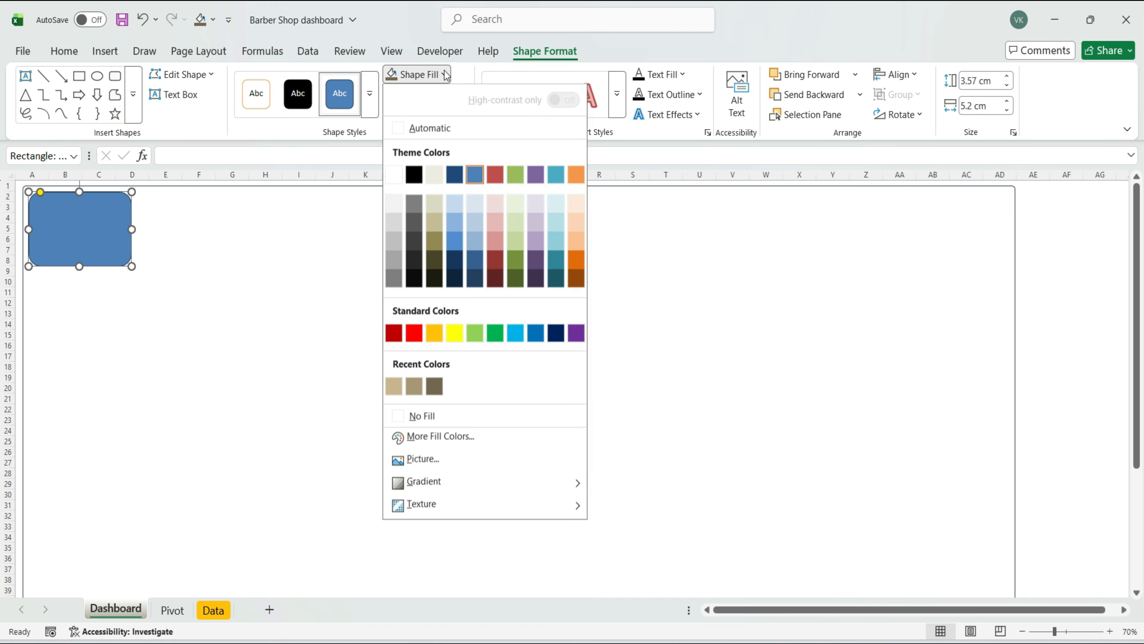
mouse_move(482, 486)
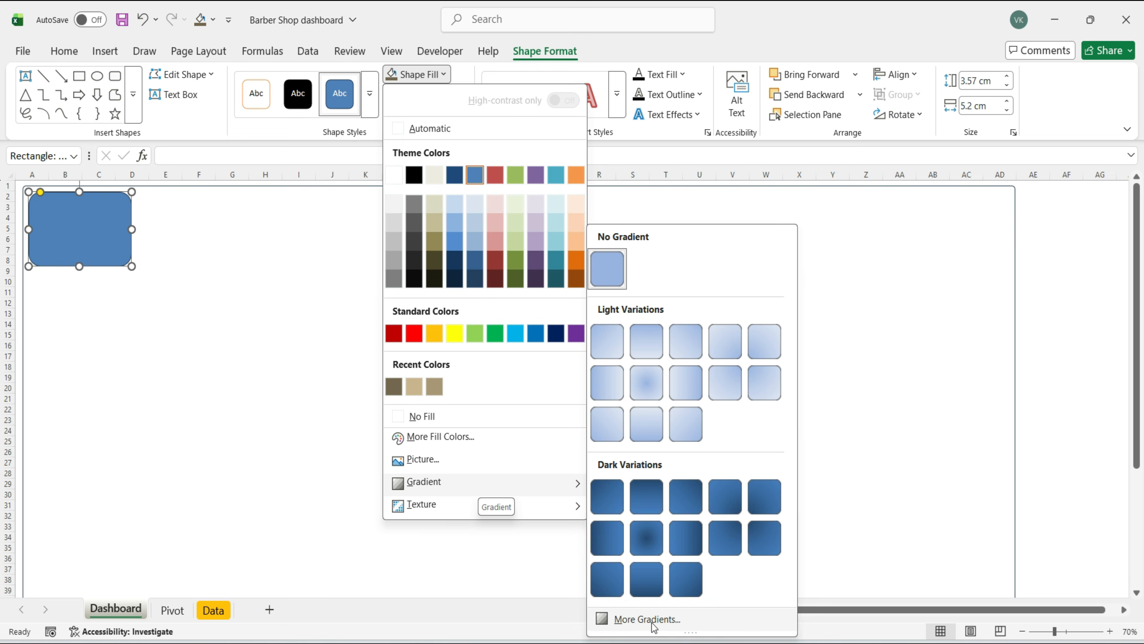
click(652, 621)
click(1114, 414)
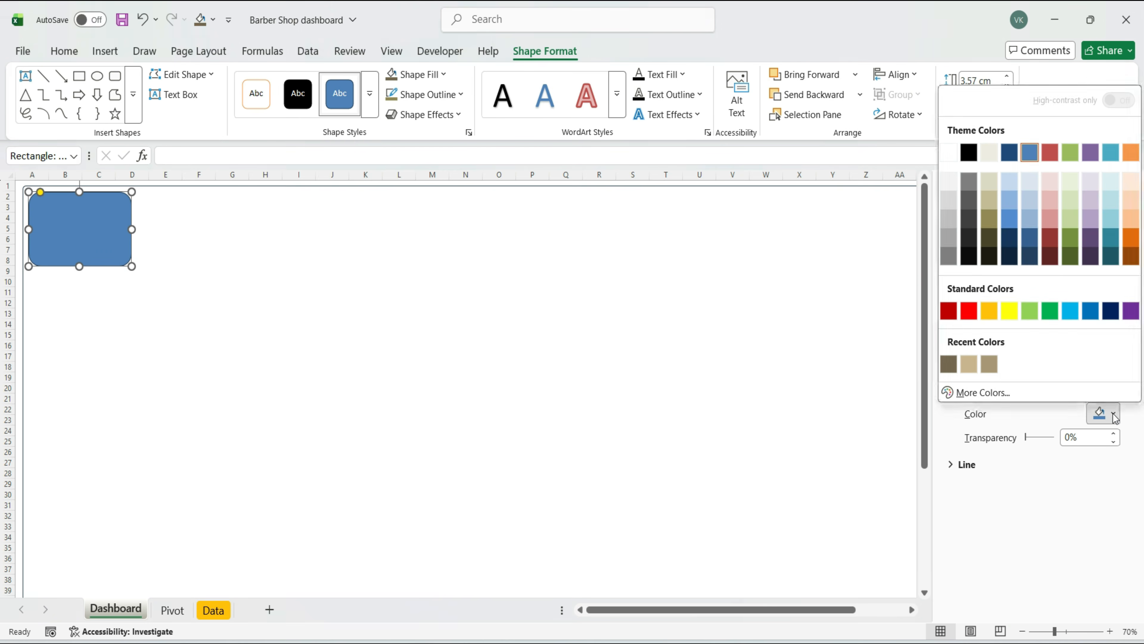
click(948, 364)
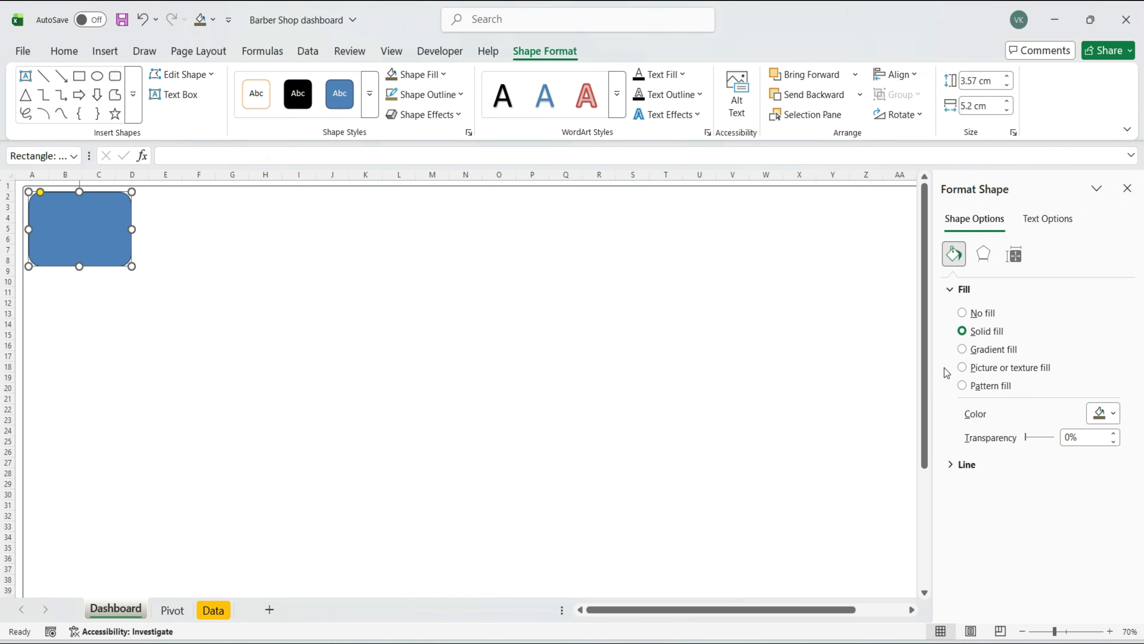
click(963, 349)
Set the gradient's 50% stop to the recent medium tan and its 100% stop to the light tan
click(1020, 524)
click(1104, 552)
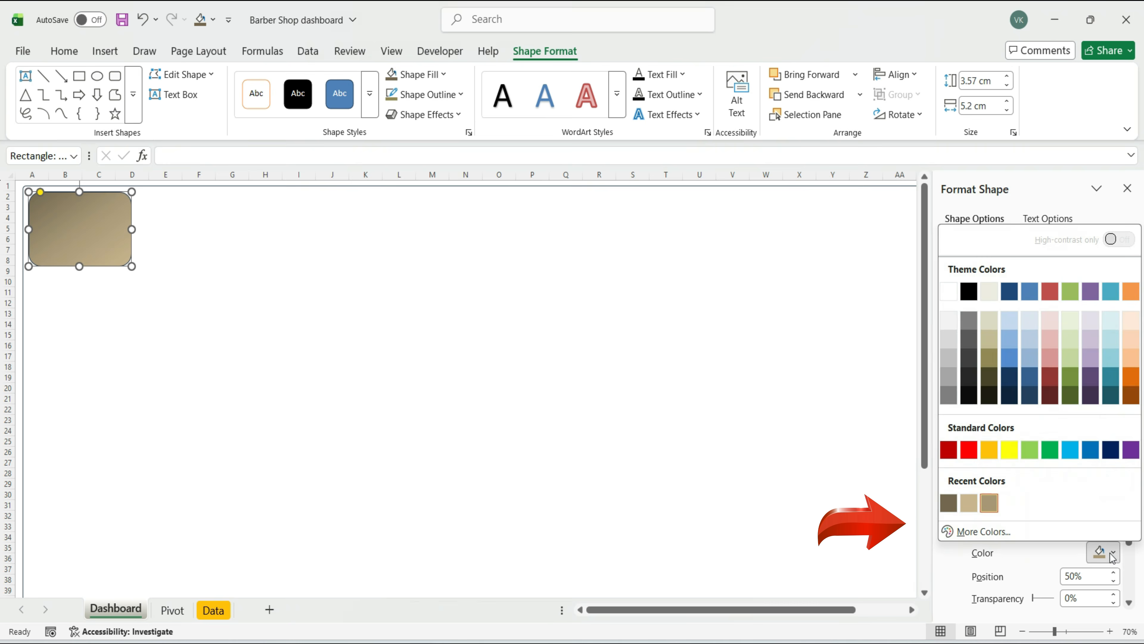
click(990, 504)
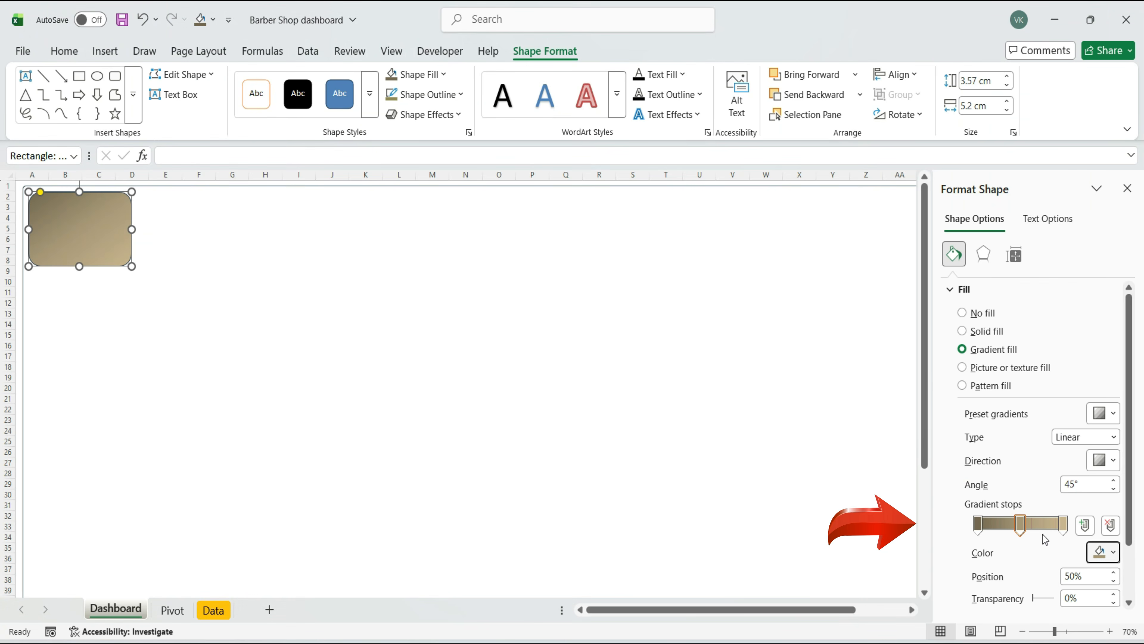
click(1063, 524)
click(1106, 553)
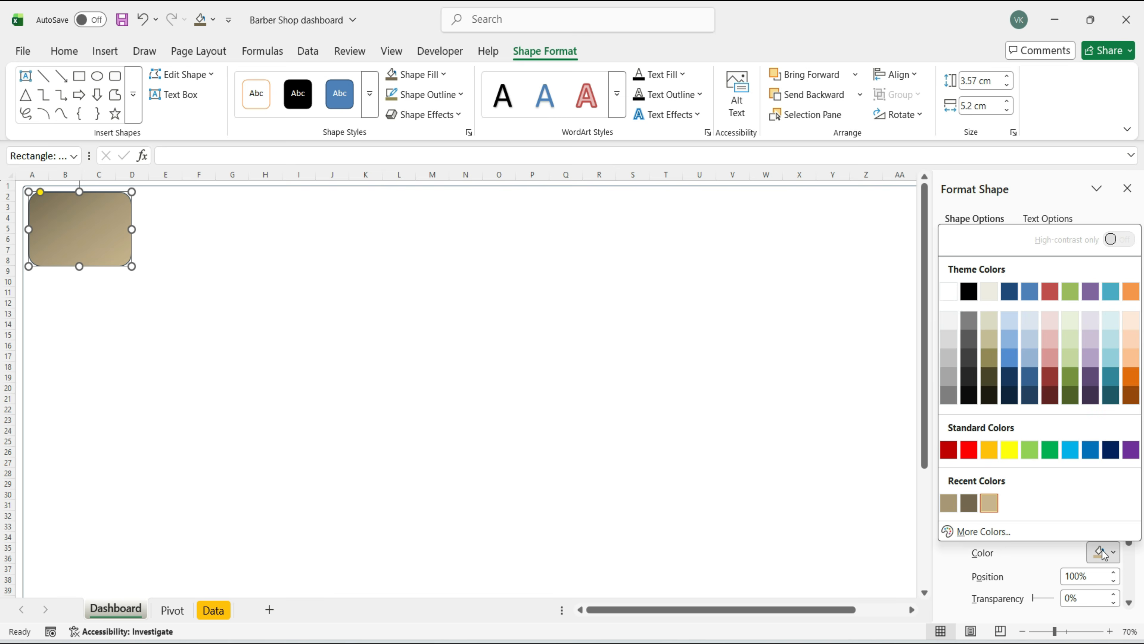
click(990, 504)
Apply the first outer shadow preset to the gradient-filled rectangle
click(545, 51)
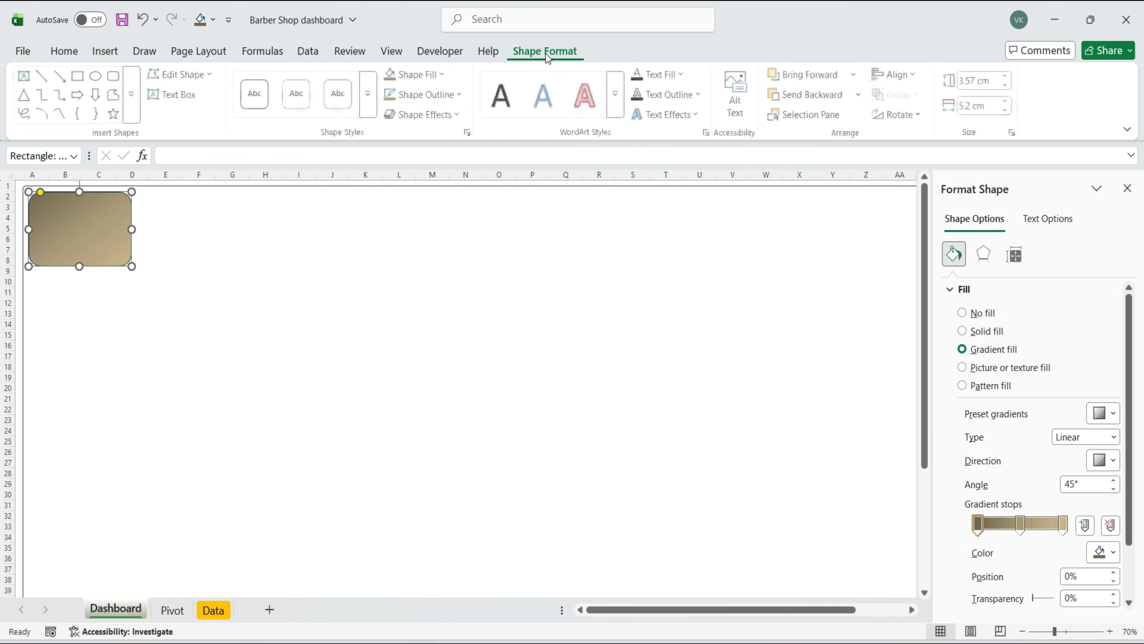
click(444, 120)
mouse_move(435, 175)
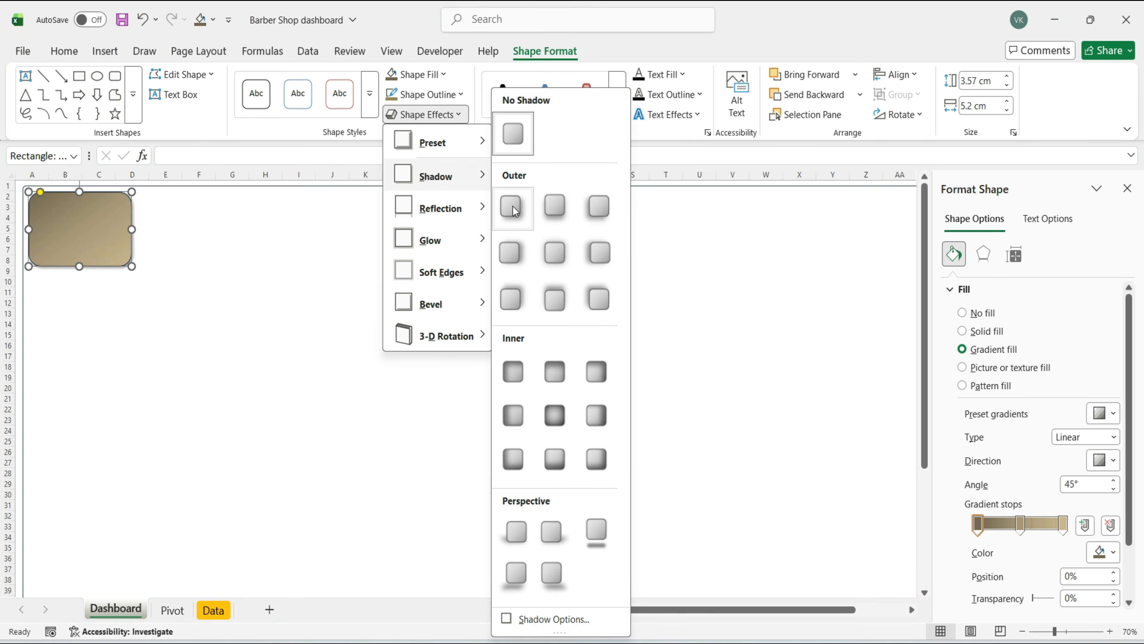
click(514, 210)
key(Escape)
Duplicate the gradient card beside the original and stretch the copy into a wide header banner across the frame
drag(80, 229, 173, 228)
drag(226, 255, 1009, 256)
click(68, 230)
mouse_move(68, 231)
mouse_down()
mouse_move(79, 409)
mouse_move(77, 238)
mouse_up()
Lay out four KPI cards below the header banner and a taller card at the end of their row
scroll(77, 238, up, 10)
drag(205, 302, 562, 327)
drag(676, 307, 1004, 302)
drag(883, 342, 883, 424)
Create stacked chart panels below the KPI cards in the left and middle columns by copying and resizing cards
drag(205, 302, 416, 473)
scroll(324, 439, down, 5)
drag(324, 439, 273, 444)
scroll(434, 439, down, 2)
drag(587, 252, 587, 405)
drag(588, 492, 592, 501)
Stack further copies of the taller panel down the right-hand column of the dashboard layout
scroll(592, 501, up, 5)
drag(868, 284, 868, 447)
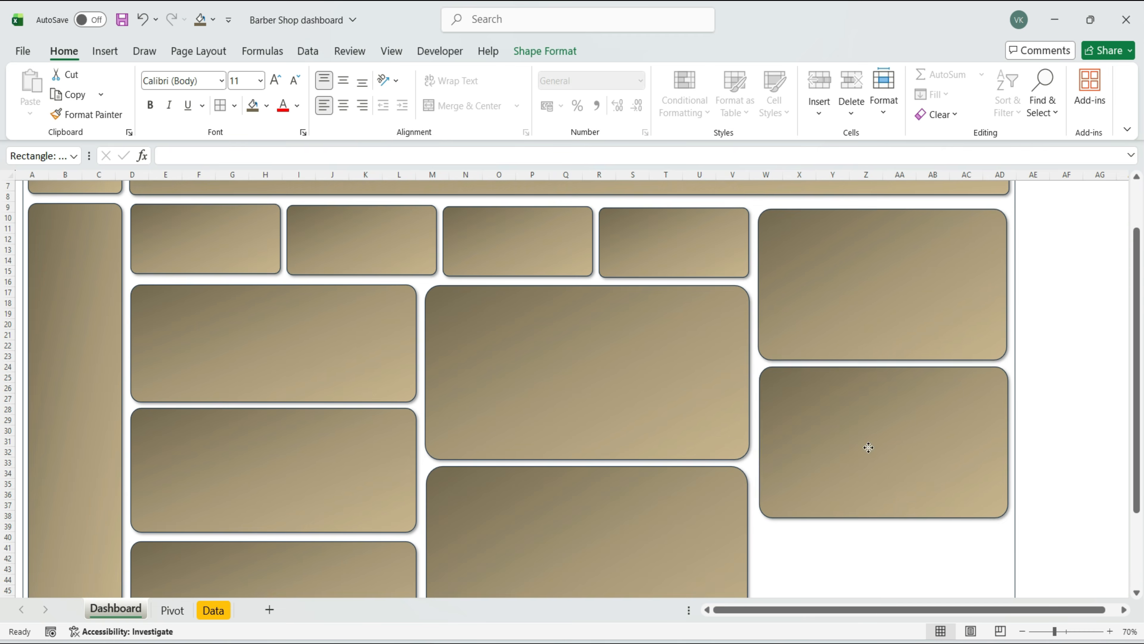
scroll(868, 448, down, 3)
drag(870, 348, 878, 352)
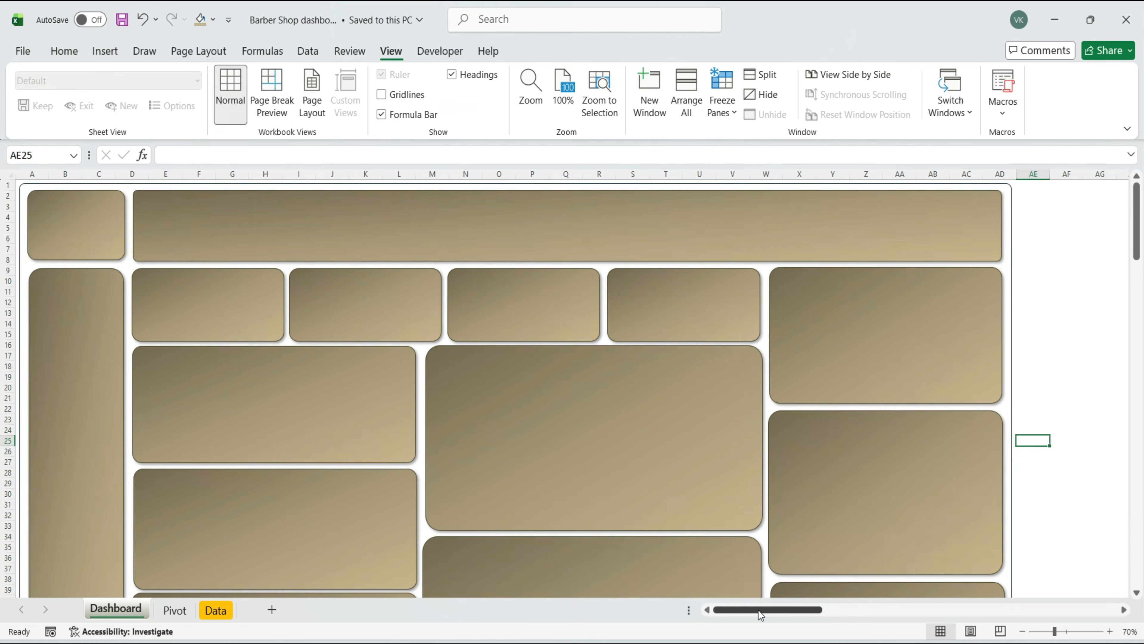
Place the VEDAKARNA logo in the upper-left card and the bearded barber illustration at the header banner's left end
drag(758, 610, 810, 610)
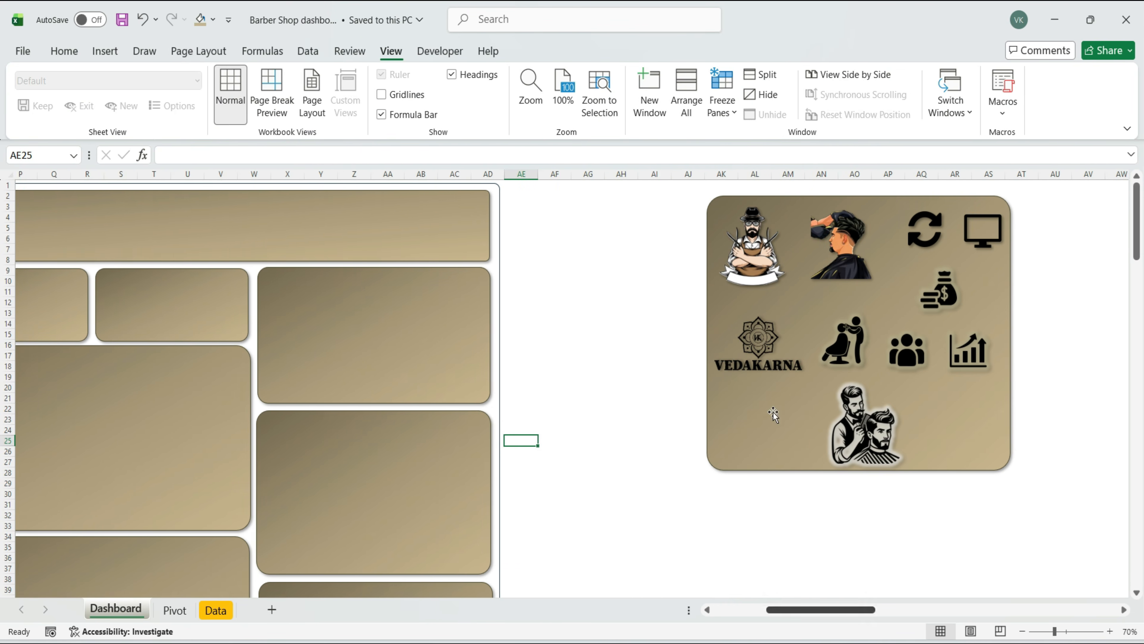
drag(751, 360, 72, 233)
drag(760, 610, 810, 611)
drag(703, 254, 194, 244)
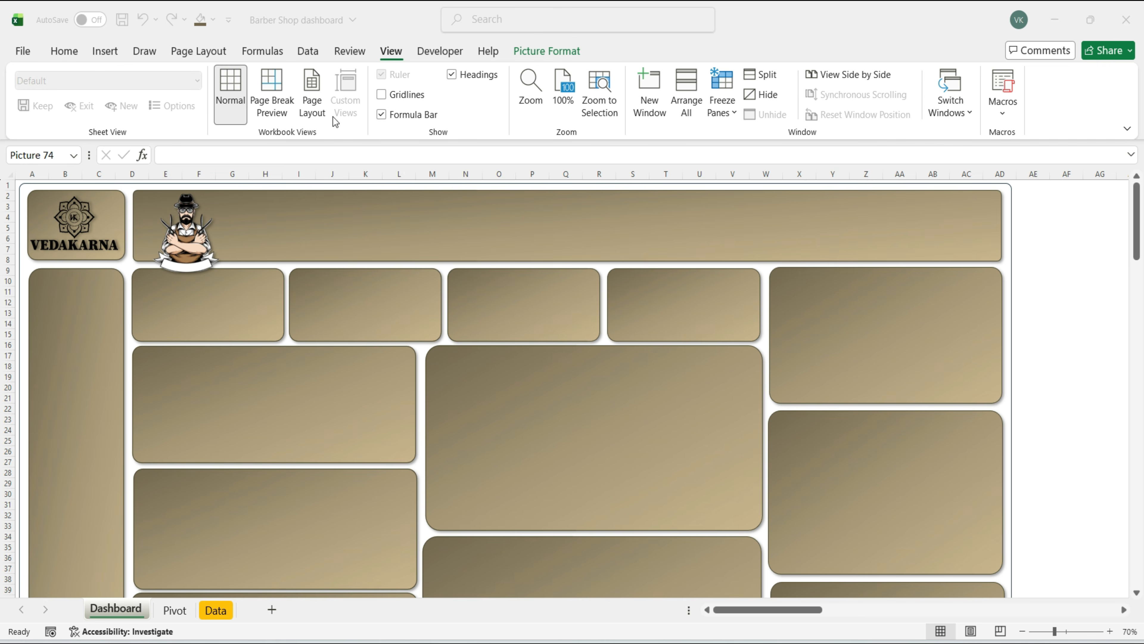
Add a text box reading BARBER SHOP DASHBOARD across the header banner, beside the barber illustration
click(105, 50)
click(391, 51)
click(114, 55)
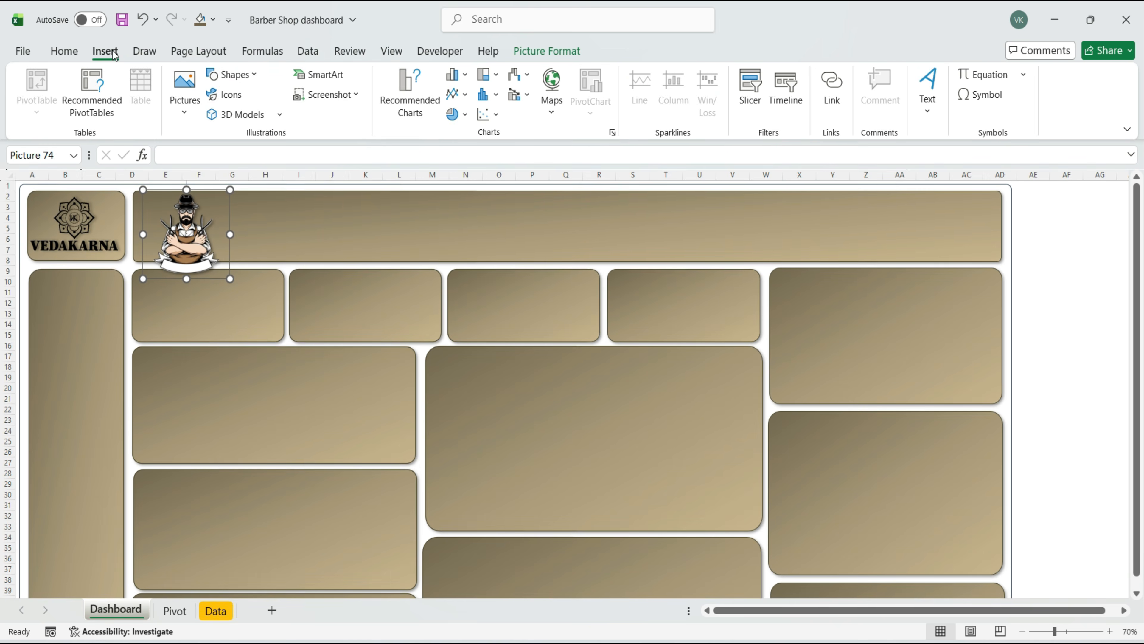
click(231, 74)
click(215, 121)
drag(245, 215, 757, 240)
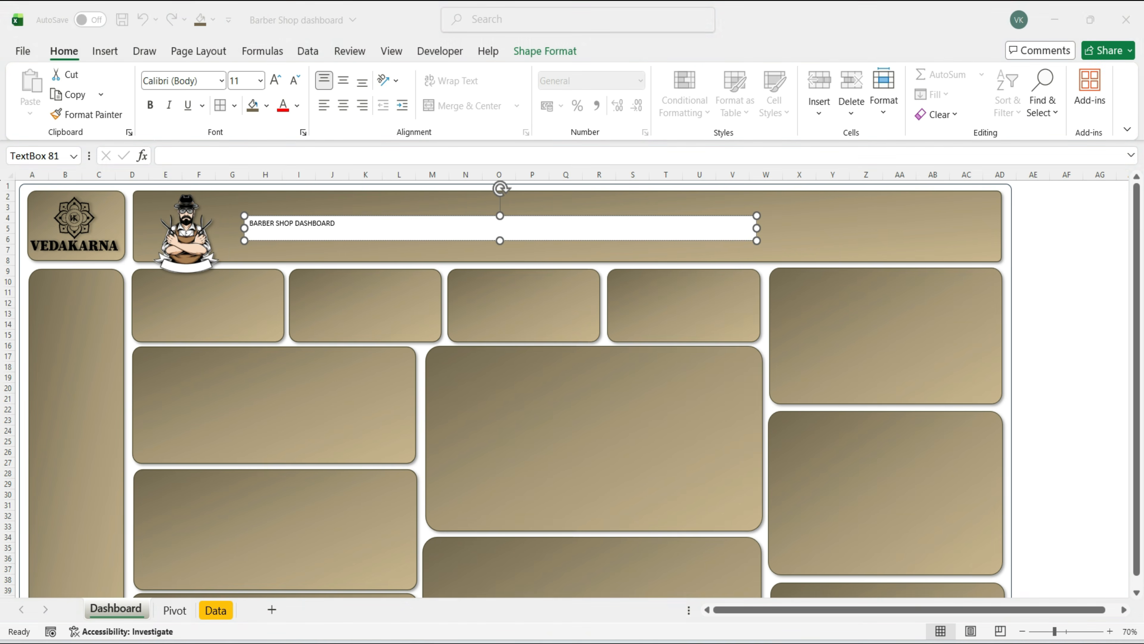
Remove the fill from the title text box
click(537, 51)
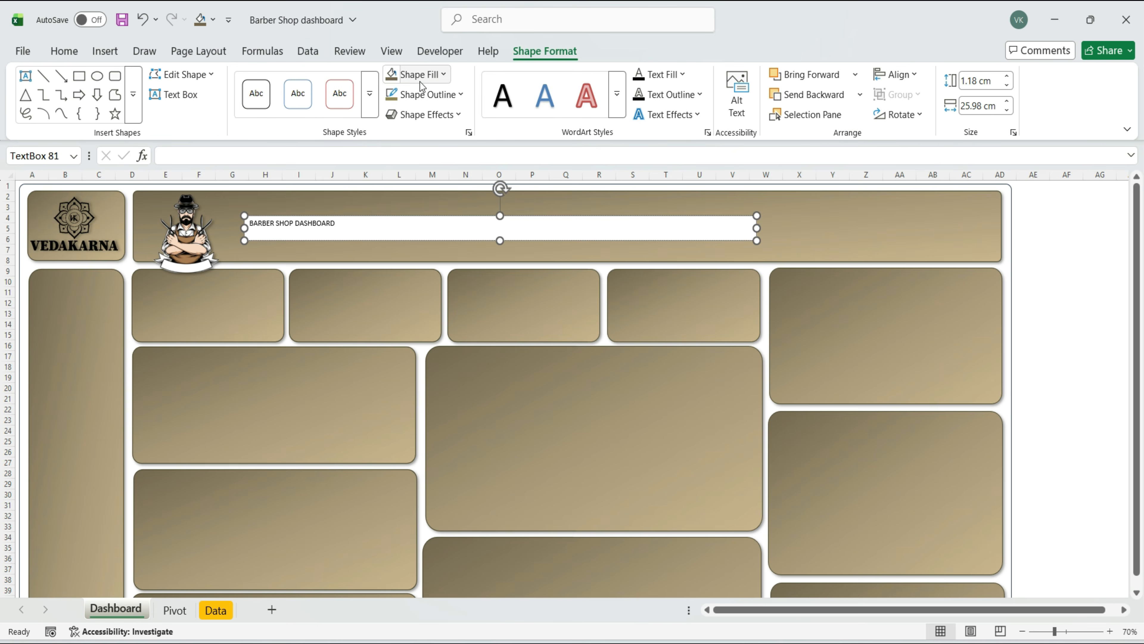
click(417, 74)
click(417, 424)
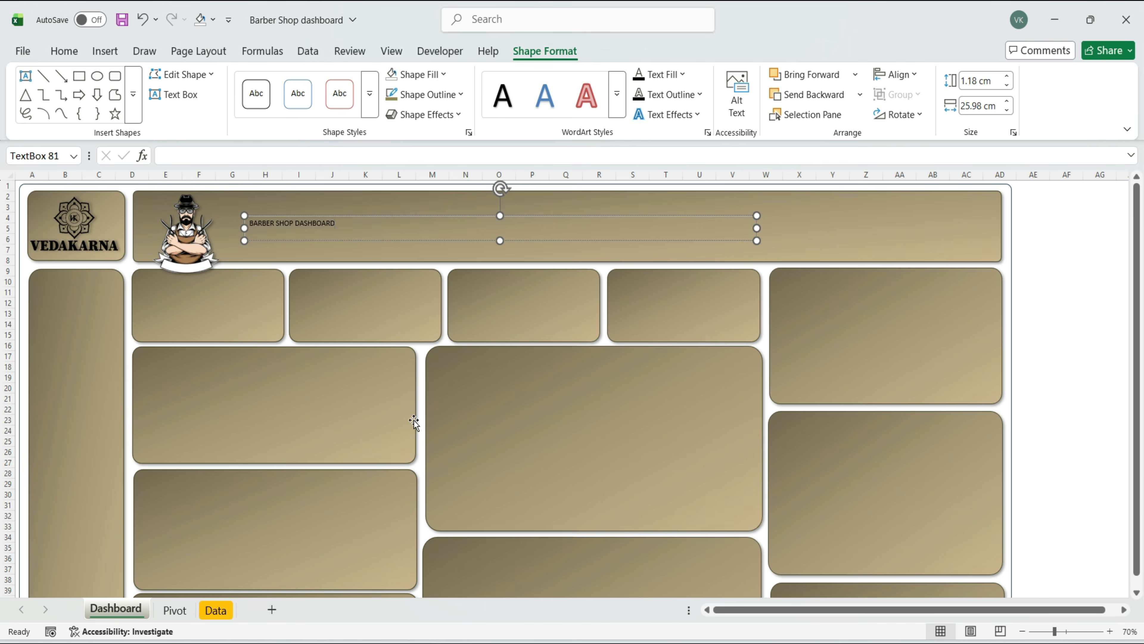
Format the dashboard title as 60 pt bold text, centered horizontally and vertically in its text box
click(64, 51)
click(249, 81)
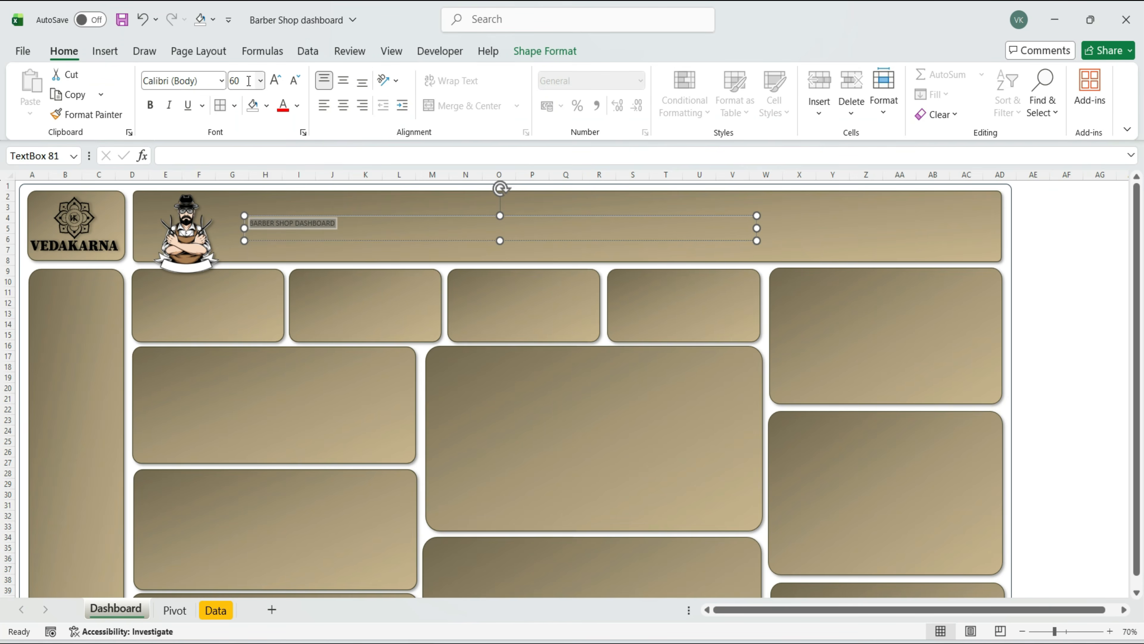
key(Return)
key(ctrl+b)
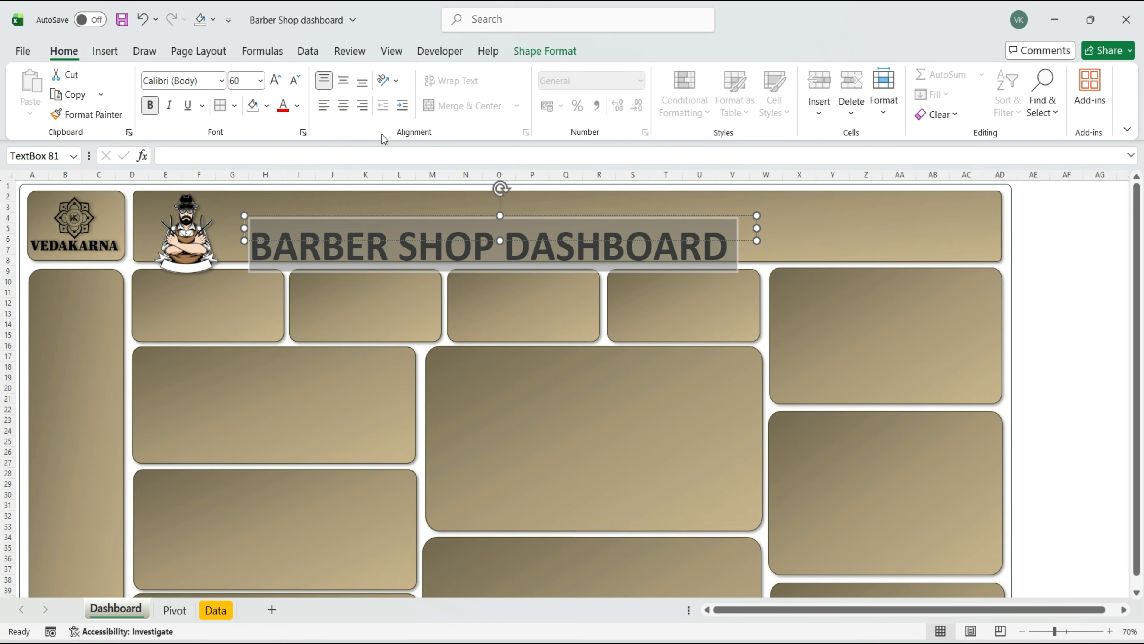
click(345, 110)
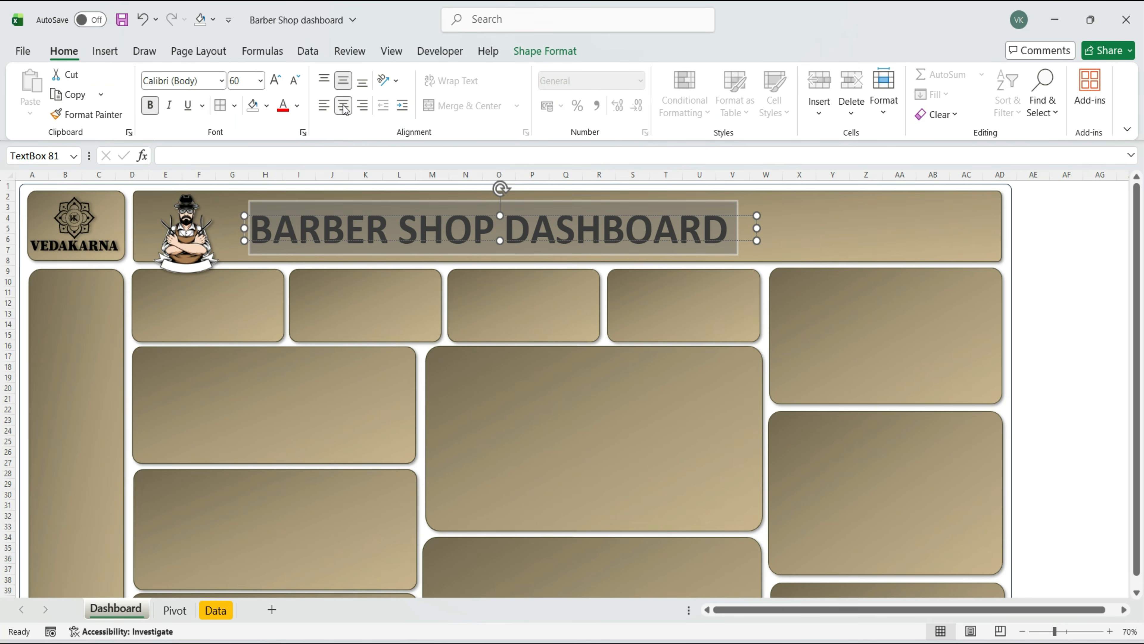
Remove the title text box's outline and adjust its position within the header banner
click(541, 54)
click(448, 95)
click(442, 439)
click(516, 258)
drag(523, 258, 525, 250)
Apply the first outer shadow preset to the dashboard title
click(543, 52)
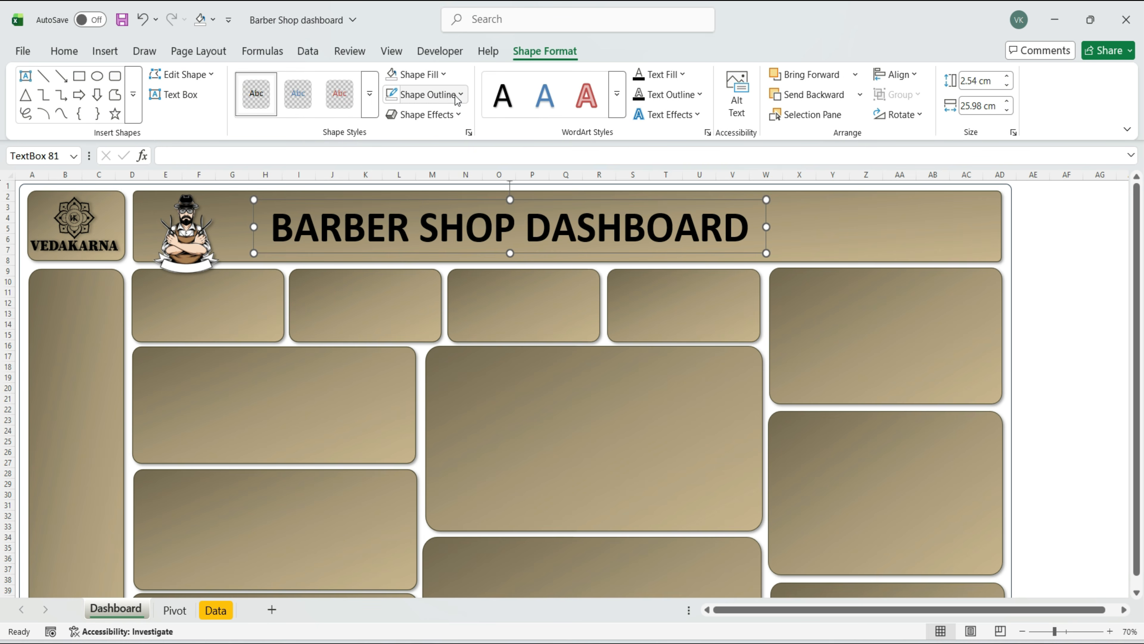
click(455, 114)
mouse_move(452, 187)
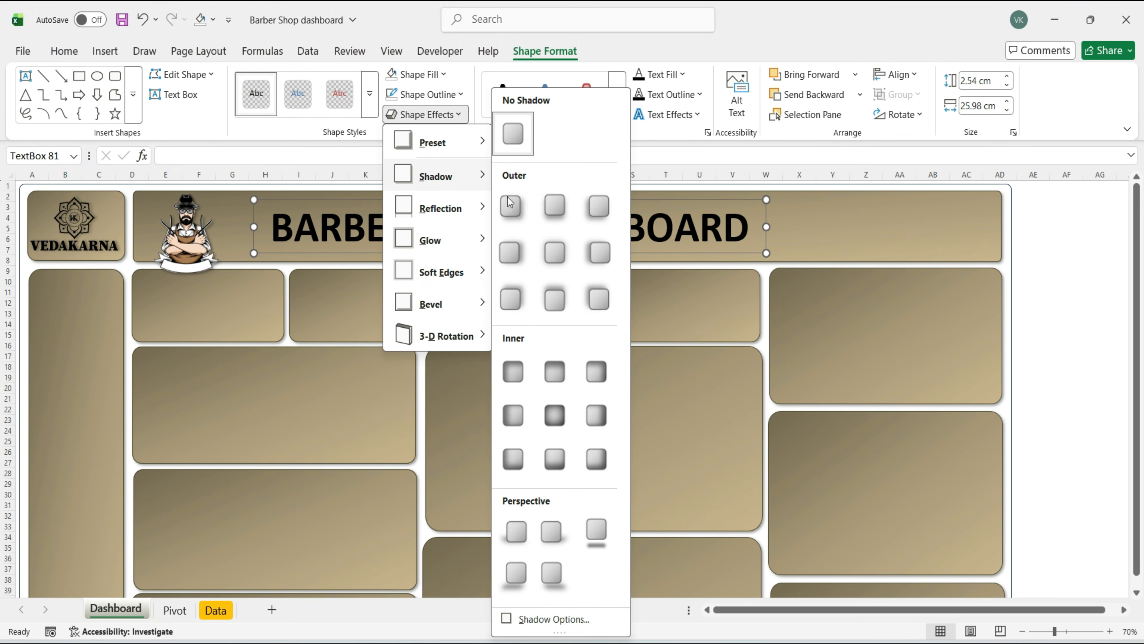
click(514, 207)
click(1066, 323)
Move the haircut illustration, refresh icon and monitor icon from the image collection to the header banner's right end
click(1124, 610)
click(1125, 610)
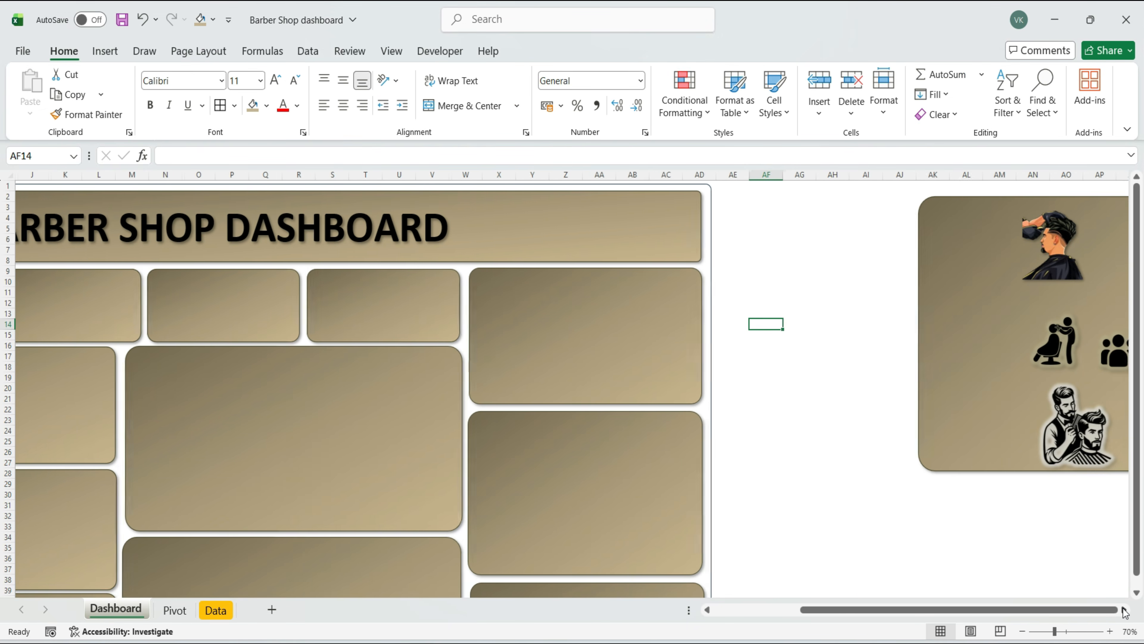
click(919, 244)
drag(919, 243, 360, 226)
drag(870, 232, 439, 226)
drag(1061, 232, 498, 228)
scroll(661, 467, left, 5)
click(1061, 381)
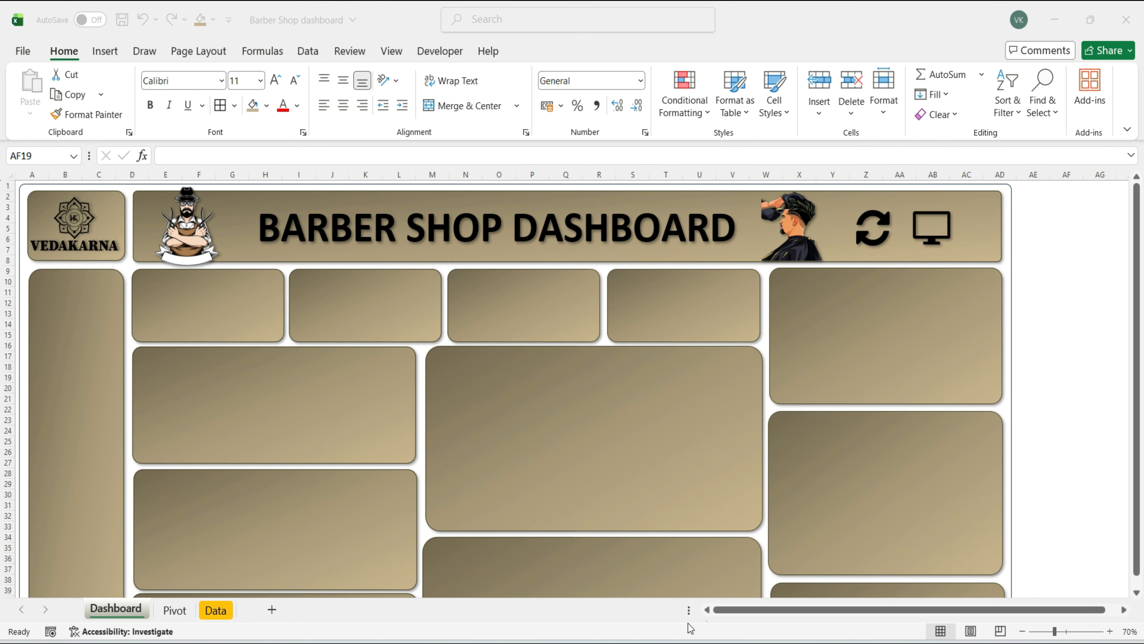
Copy the barber chair icon from the image collection into the first KPI card
scroll(690, 628, right, 10)
click(886, 289)
key(ctrl+c)
scroll(631, 405, left, 10)
click(237, 343)
key(ctrl+v)
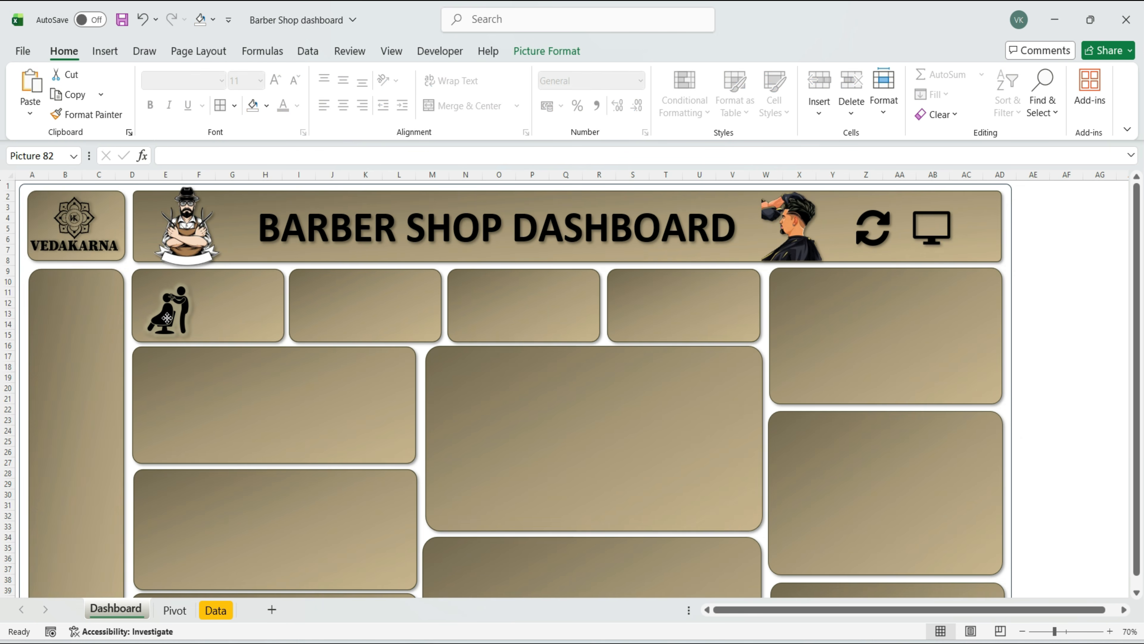
Copy the customer group icon from the image collection into the second KPI card
scroll(167, 318, right, 10)
click(951, 343)
key(ctrl+c)
scroll(631, 406, left, 10)
click(342, 316)
key(ctrl+v)
drag(317, 320, 317, 315)
Copy the growth chart icon from the image collection into the third KPI card
scroll(973, 585, right, 10)
click(1012, 350)
key(ctrl+c)
scroll(631, 406, left, 10)
click(469, 289)
key(ctrl+v)
drag(469, 288, 477, 309)
Copy the money bag icon from the image collection into the fourth KPI card and save the workbook
scroll(631, 406, right, 10)
click(1016, 289)
key(ctrl+c)
scroll(630, 406, left, 10)
click(640, 318)
key(ctrl+v)
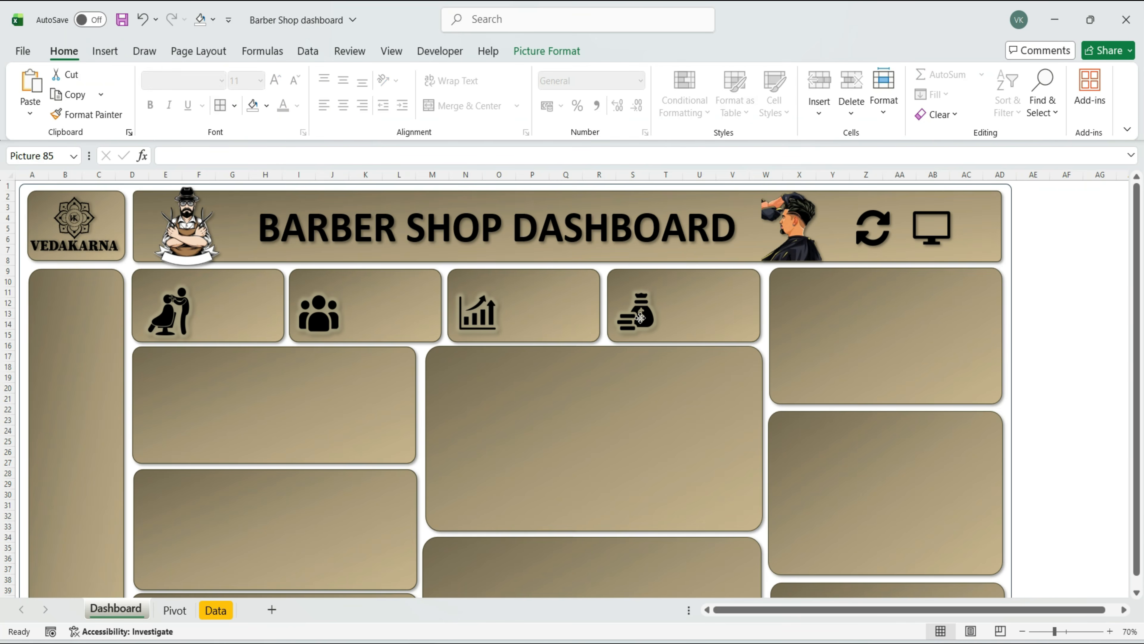
key(ctrl+s)
Add a text box reading "Avg Daily Service" in the first KPI card
click(239, 324)
click(105, 50)
click(230, 74)
click(188, 139)
drag(186, 274, 287, 310)
text(Avg Daily Service)
Remove the fill and outline from the Avg Daily Service text box
click(545, 51)
click(419, 75)
click(417, 414)
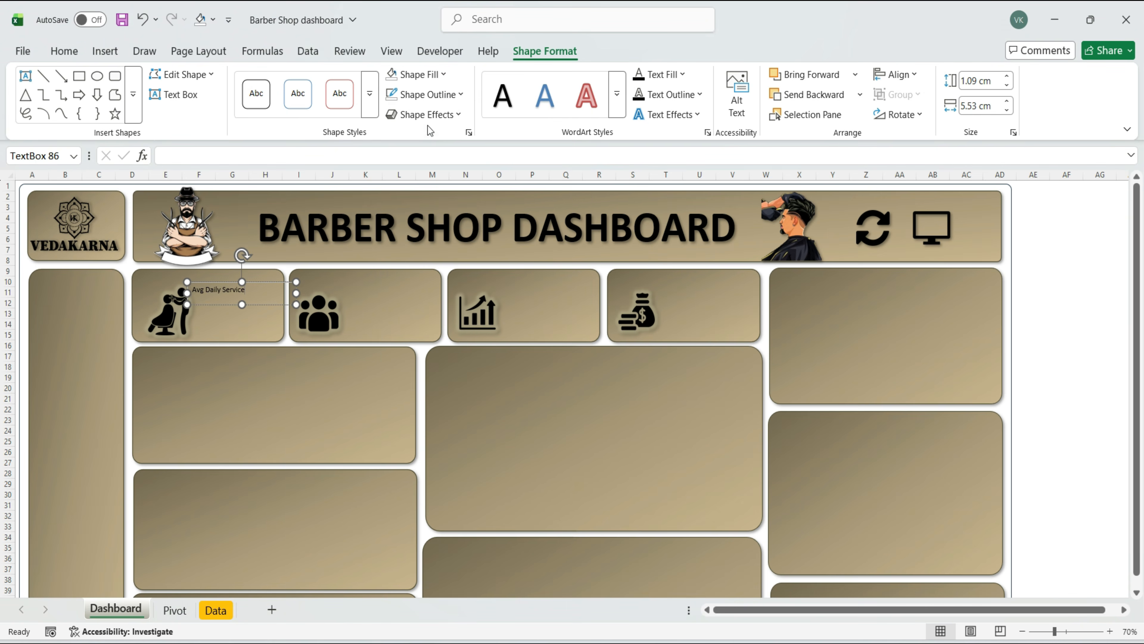
click(436, 94)
click(419, 437)
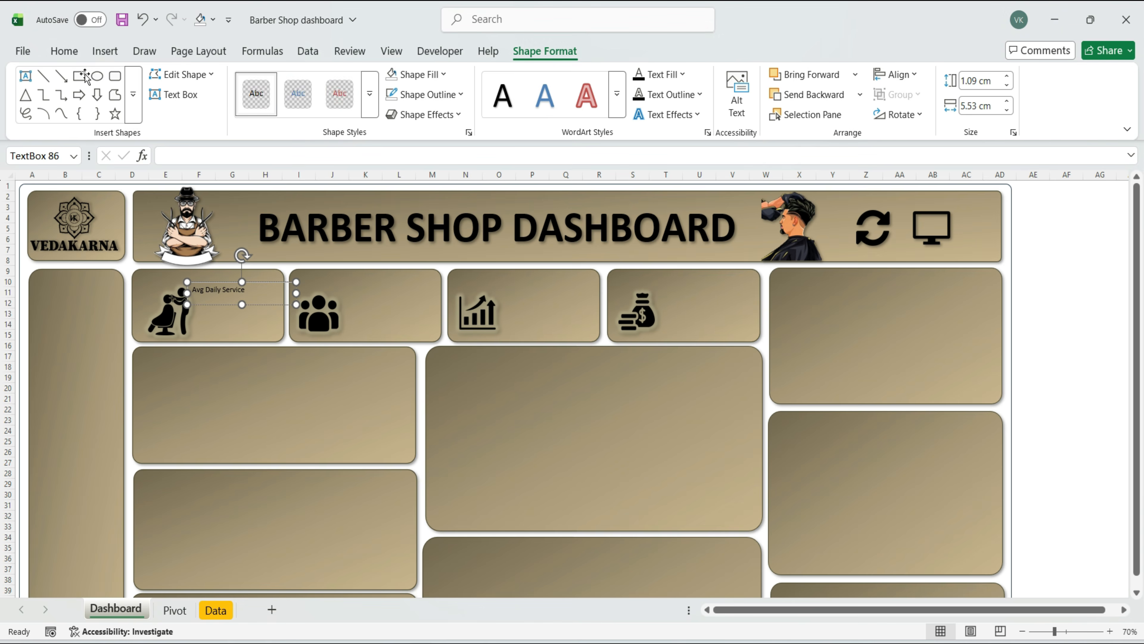
Centre the Avg Daily Service label, increase its font size to 18 and make it bold
click(64, 51)
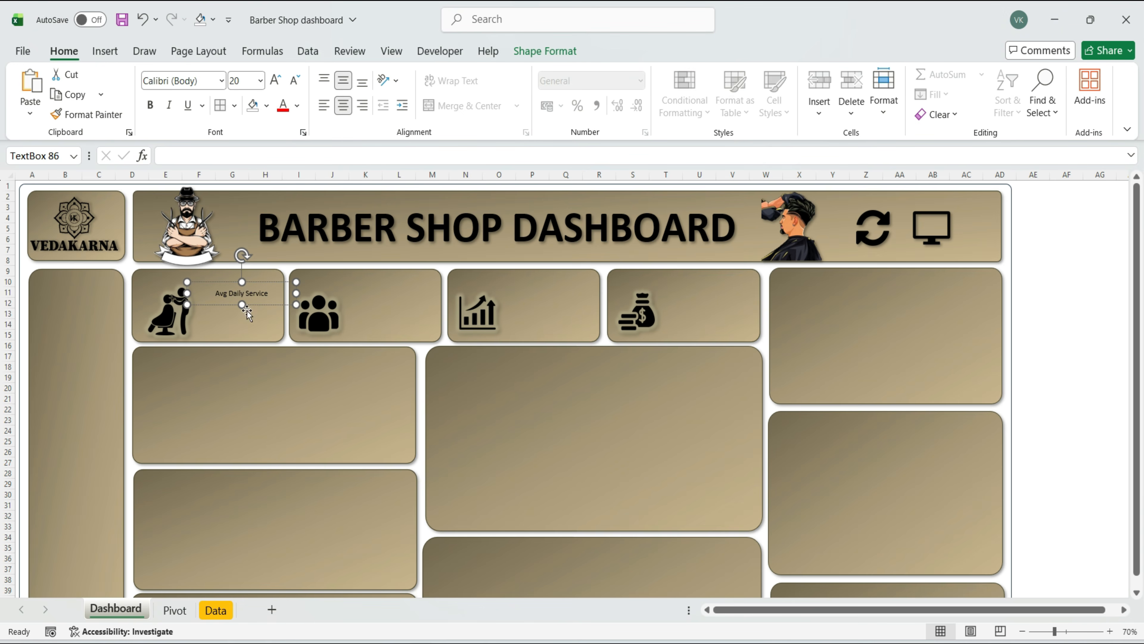
click(274, 80)
click(275, 80)
click(275, 80)
click(275, 80)
click(152, 106)
Move the Avg Daily Service label to the upper edge of the first KPI card
key(Left)
key(Left)
key(Left)
key(Left)
key(Left)
key(Left)
key(Left)
key(Left)
key(Left)
key(Left)
key(Up)
key(Up)
key(Up)
key(Up)
key(Up)
key(Up)
Add a text box below the Avg Daily Service label and link it to Pivot!E11
drag(175, 292, 284, 316)
click(215, 157)
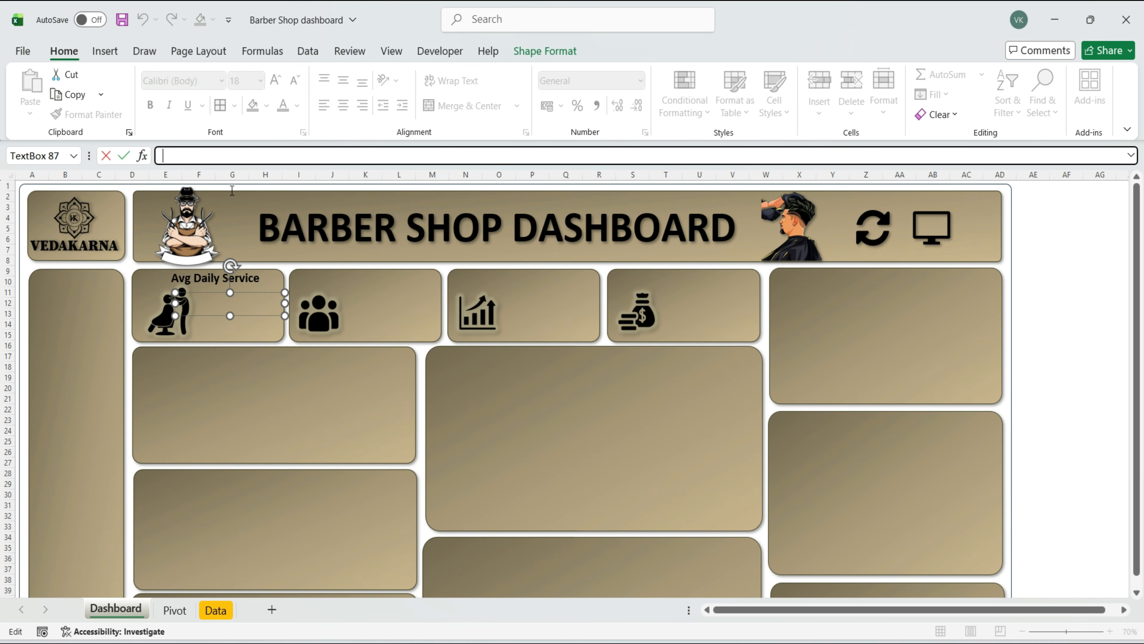
click(174, 610)
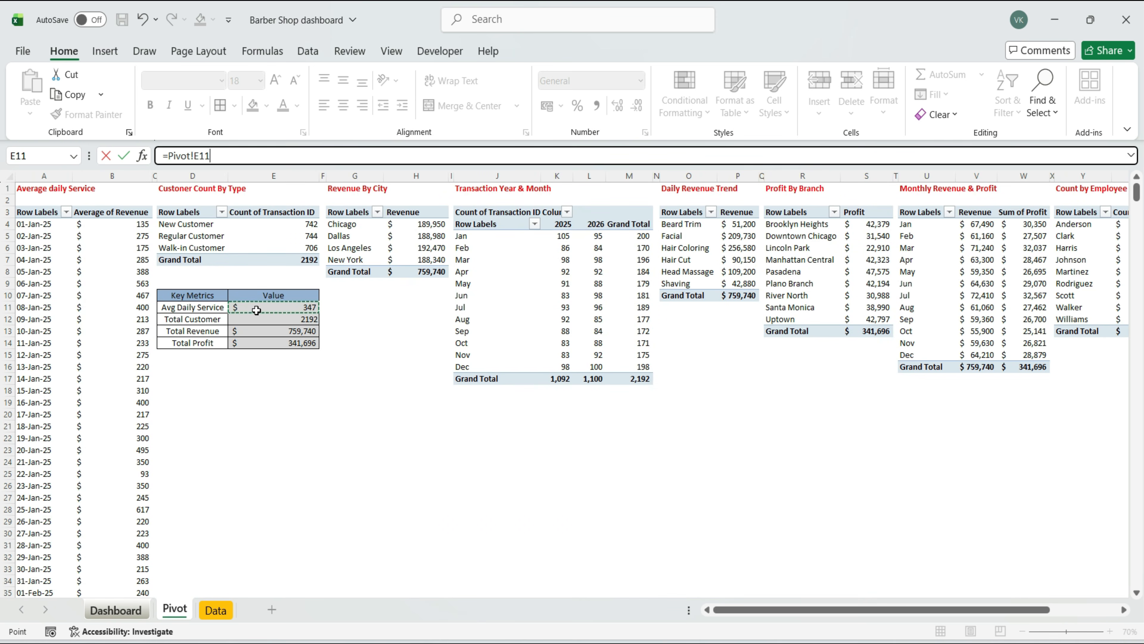
key(Return)
Format the Avg Daily Service value as bold 36 pt and place it beside the barber chair icon
click(276, 80)
click(275, 80)
click(276, 80)
click(276, 81)
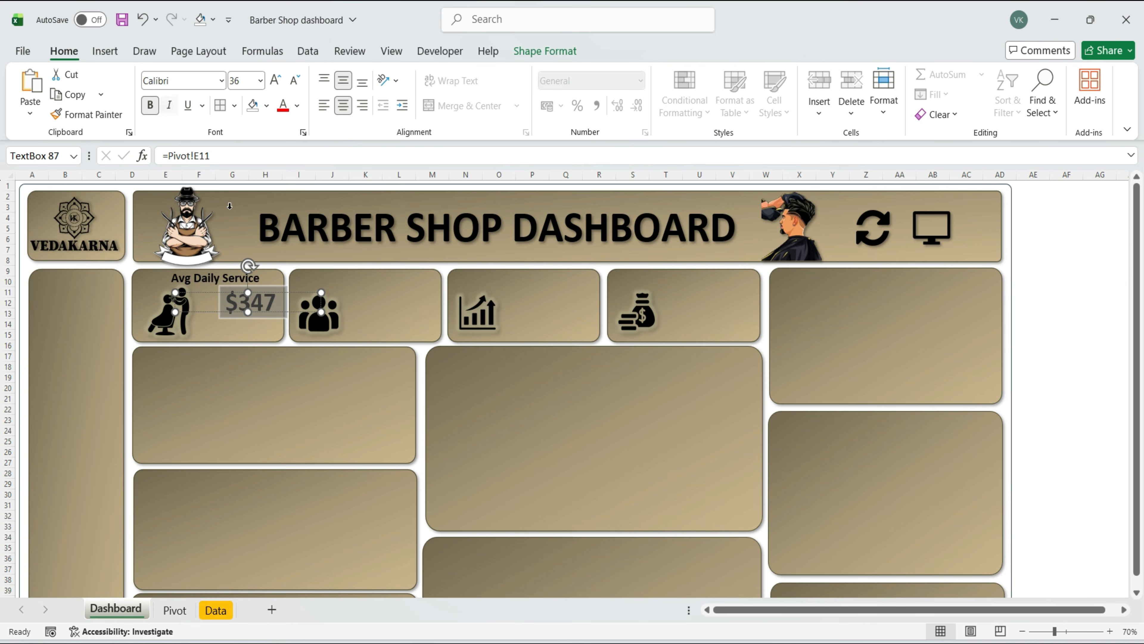
drag(272, 321, 256, 319)
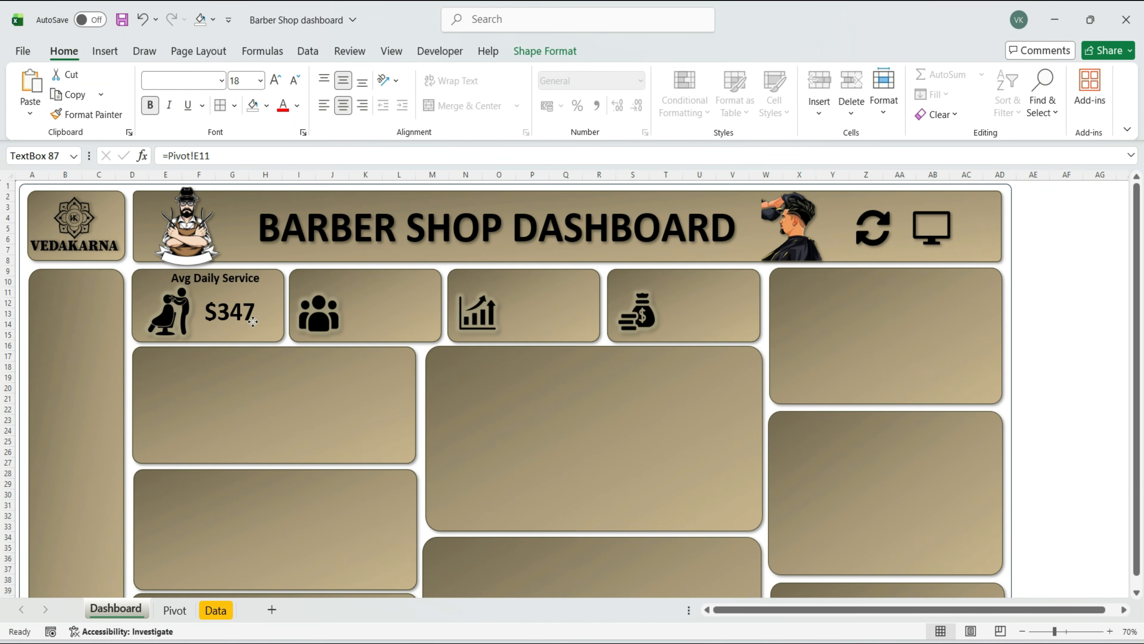
Copy the first card's label and value boxes to the second KPI card and change the label to "Total Customer"
drag(215, 278, 369, 279)
text(Total Customer)
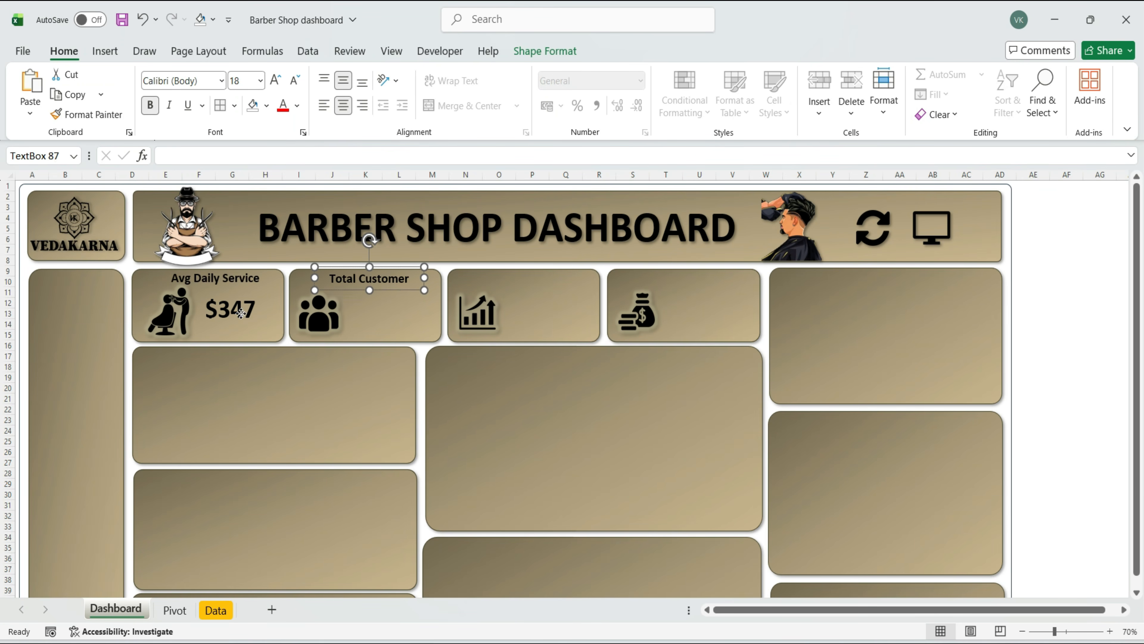
click(265, 326)
key(ctrl+d)
drag(259, 327, 398, 320)
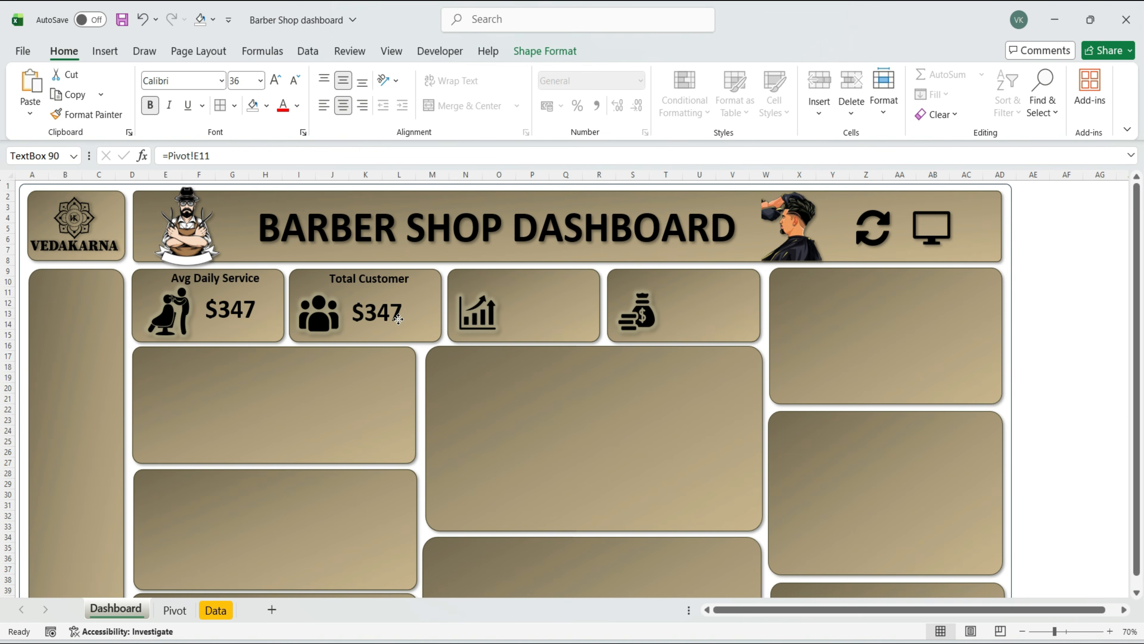
Link the value box in the Total Customer card to Pivot!E12
click(230, 155)
key(BackSpace)
key(BackSpace)
key(BackSpace)
key(BackSpace)
key(BackSpace)
key(BackSpace)
key(BackSpace)
key(BackSpace)
key(BackSpace)
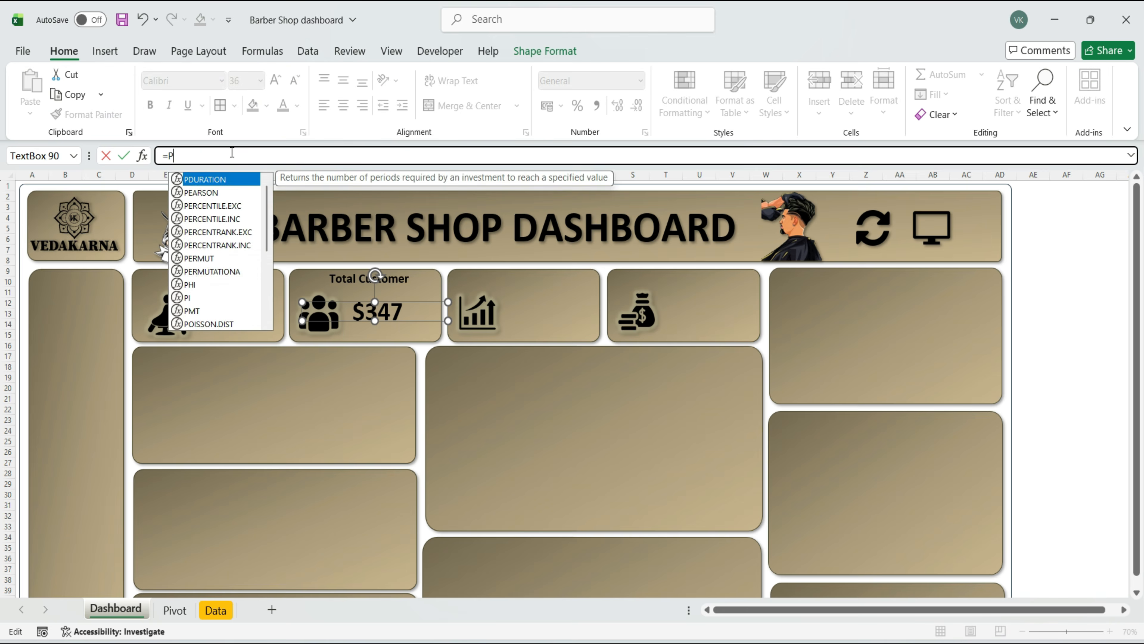
click(175, 610)
key(Return)
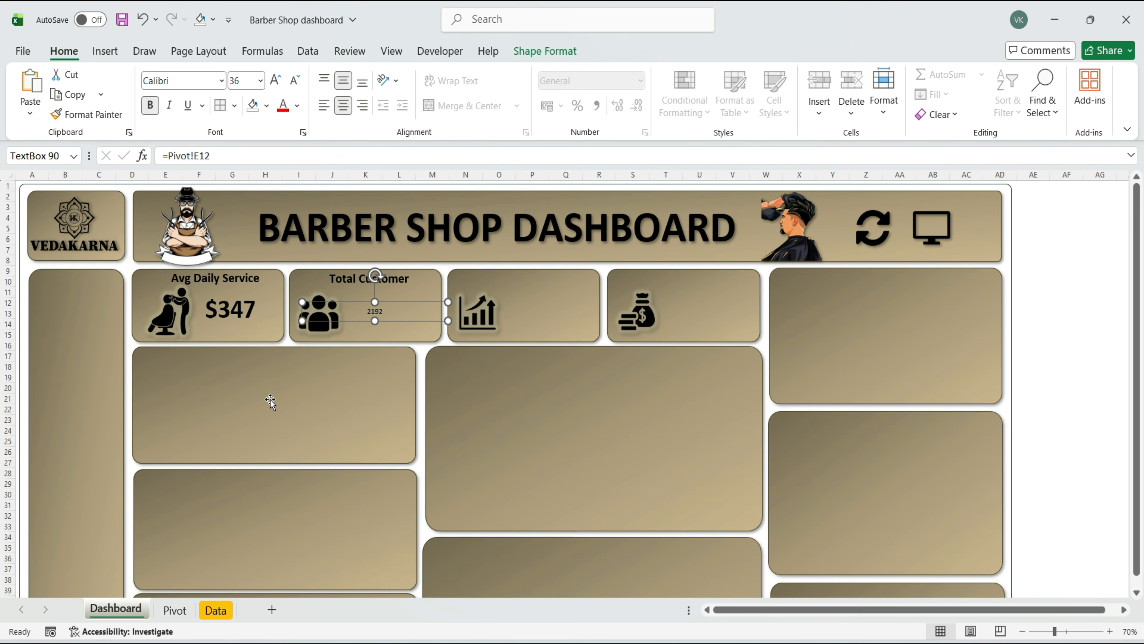
Increase the Total Customer value's font size to 36 and make it bold
click(275, 80)
click(276, 80)
click(276, 80)
click(276, 80)
click(276, 80)
click(149, 105)
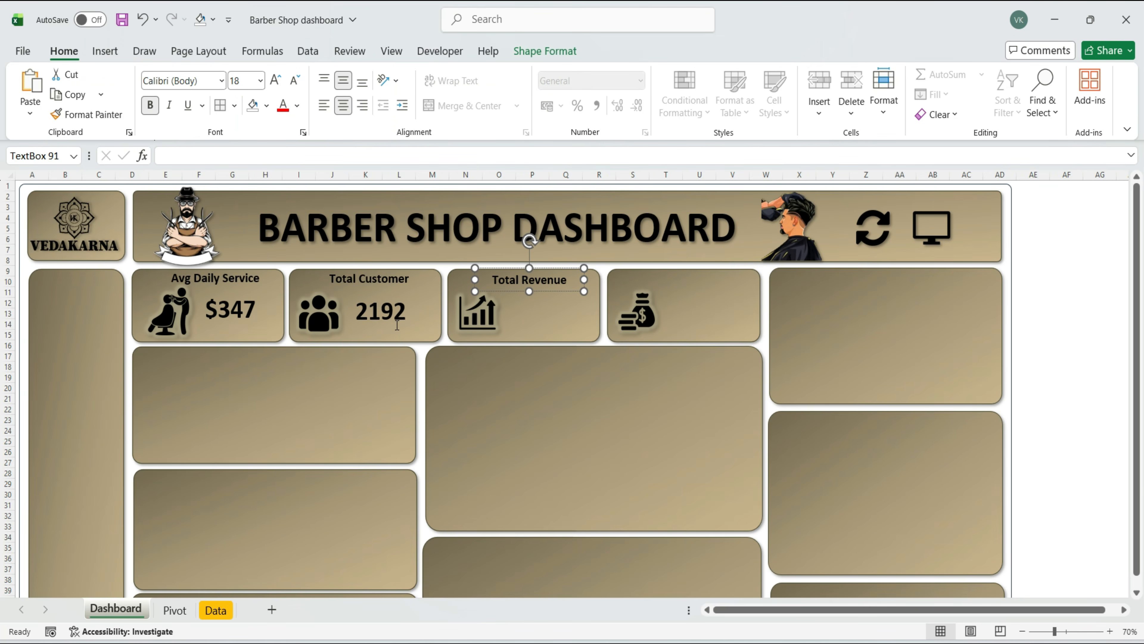
Copy the value box into the Total Revenue card and link it to Pivot!E13
drag(386, 317, 545, 316)
text(=P)
key(BackSpace)
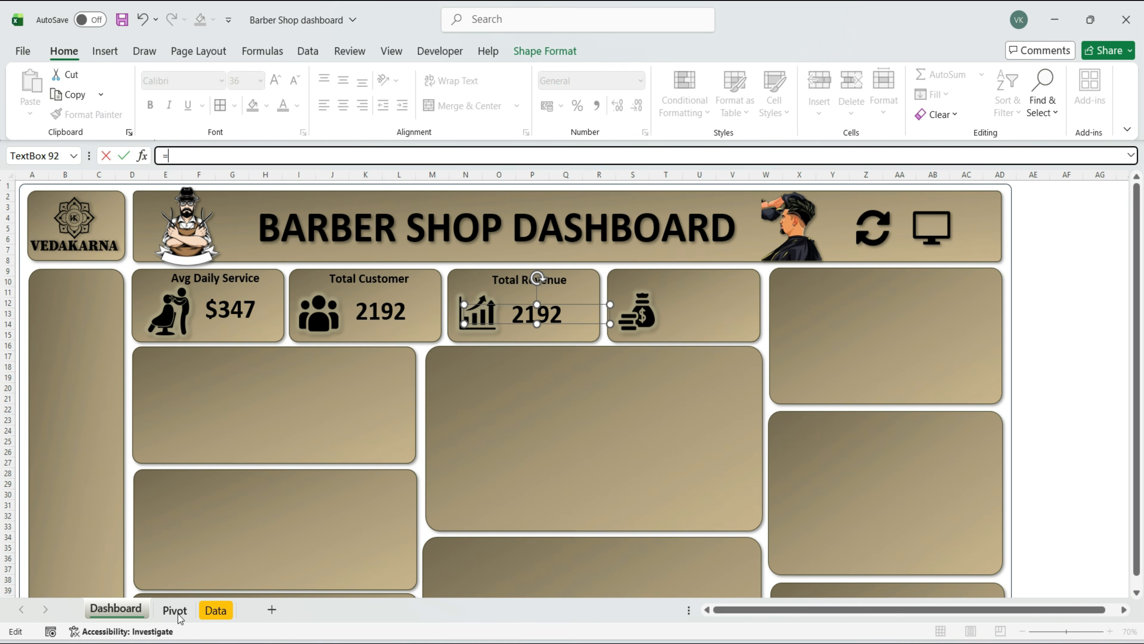
click(175, 610)
click(279, 333)
key(Return)
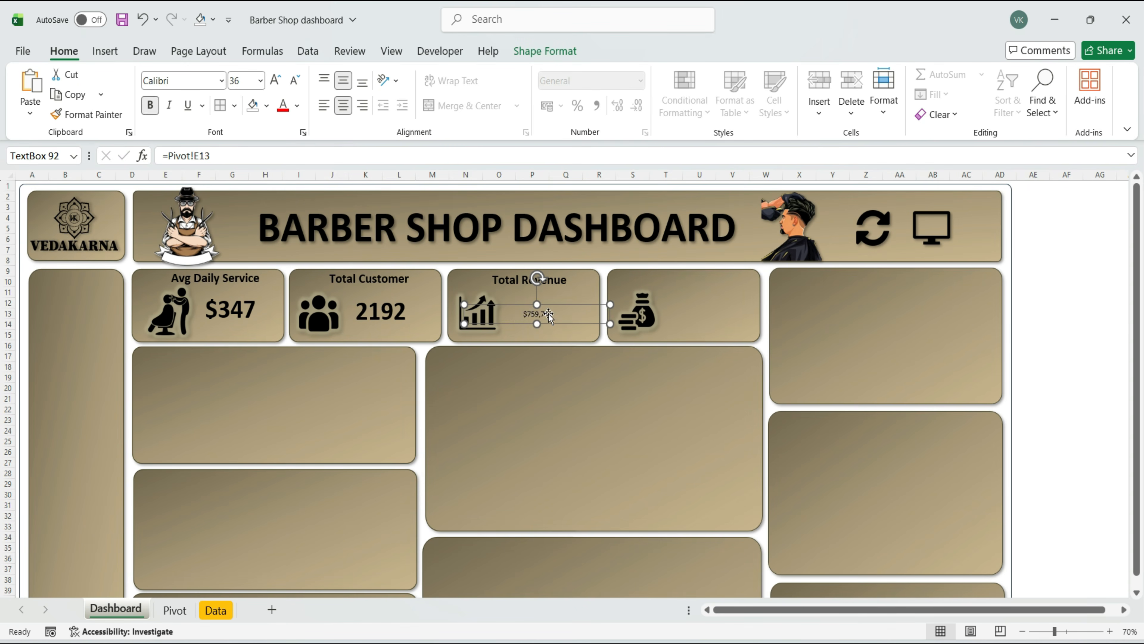
Format the Total Revenue value as bold 36 pt and adjust the positions of the icon and value within the card
click(275, 80)
click(150, 105)
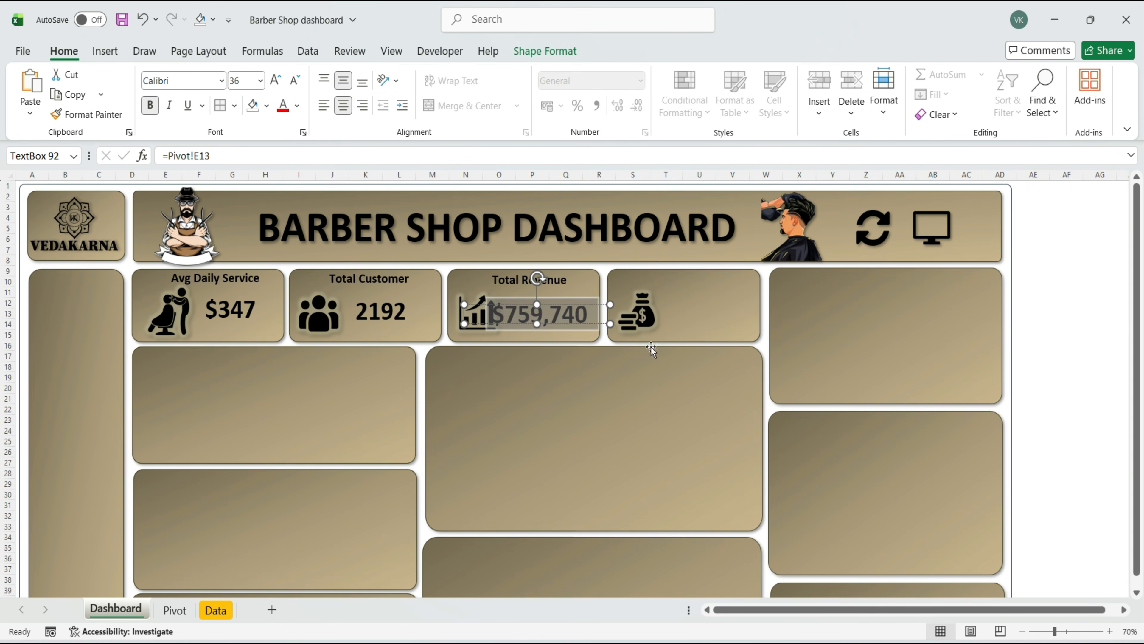
drag(550, 293, 549, 294)
click(466, 324)
click(567, 324)
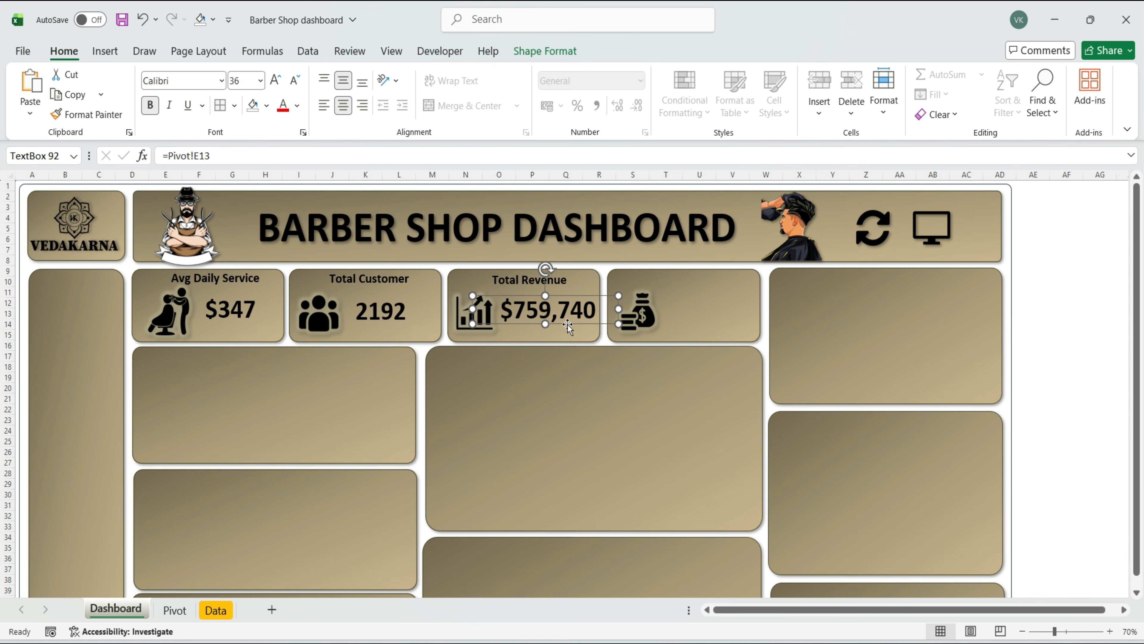
Label the fourth KPI card "Total Profit" and add a copied value box linked to Pivot!E14
text(Total Profit)
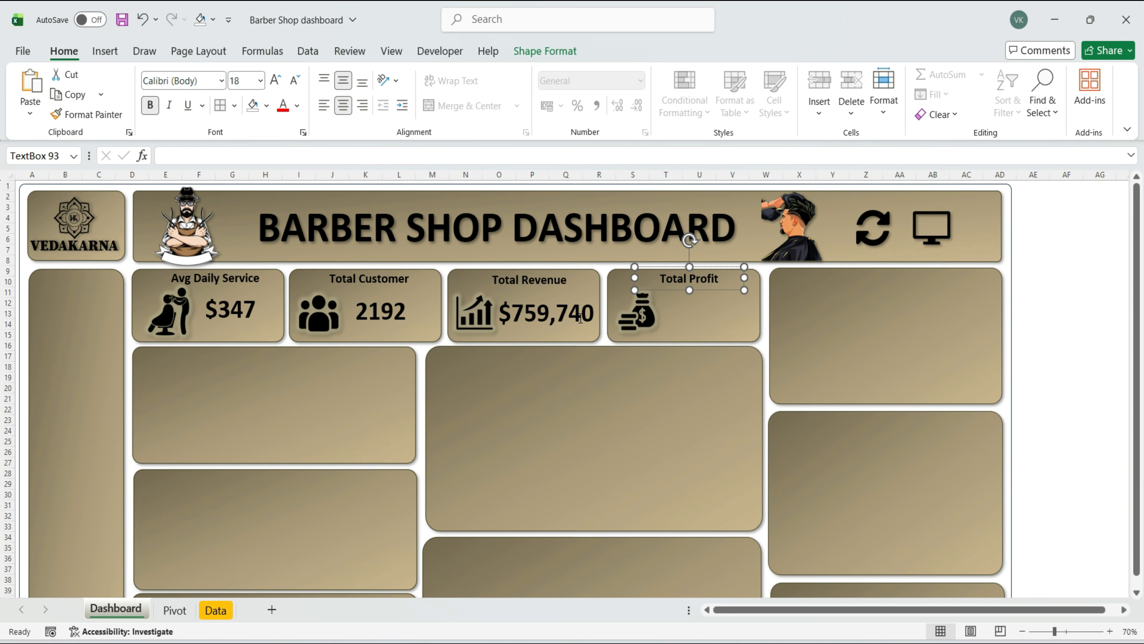
drag(576, 320, 735, 322)
text(=)
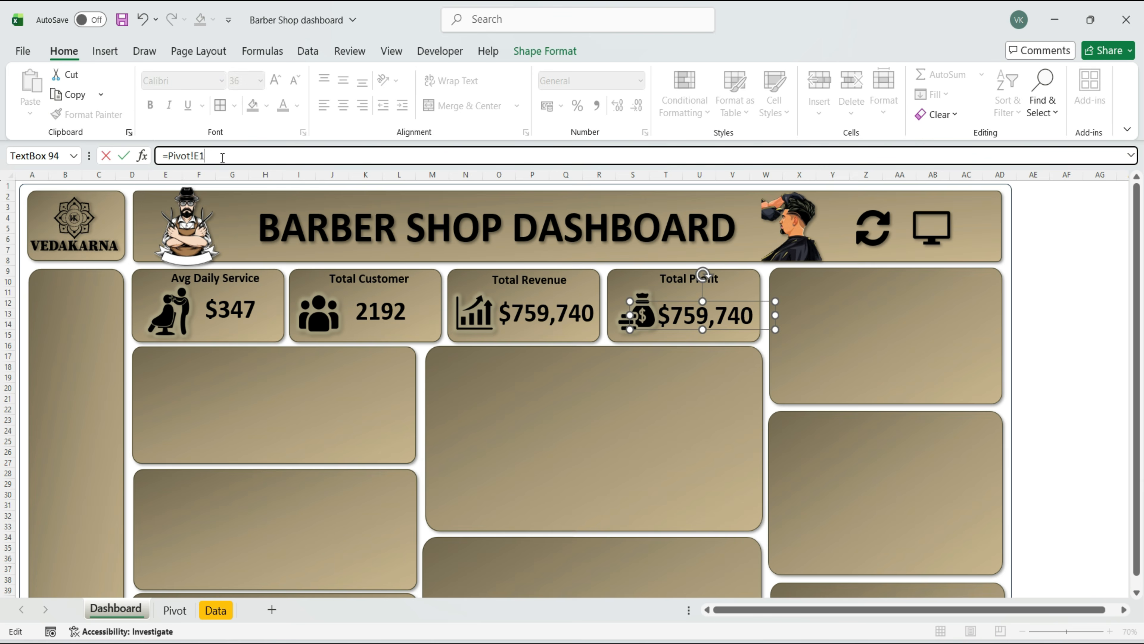
key(ctrl+Page_Down)
key(Return)
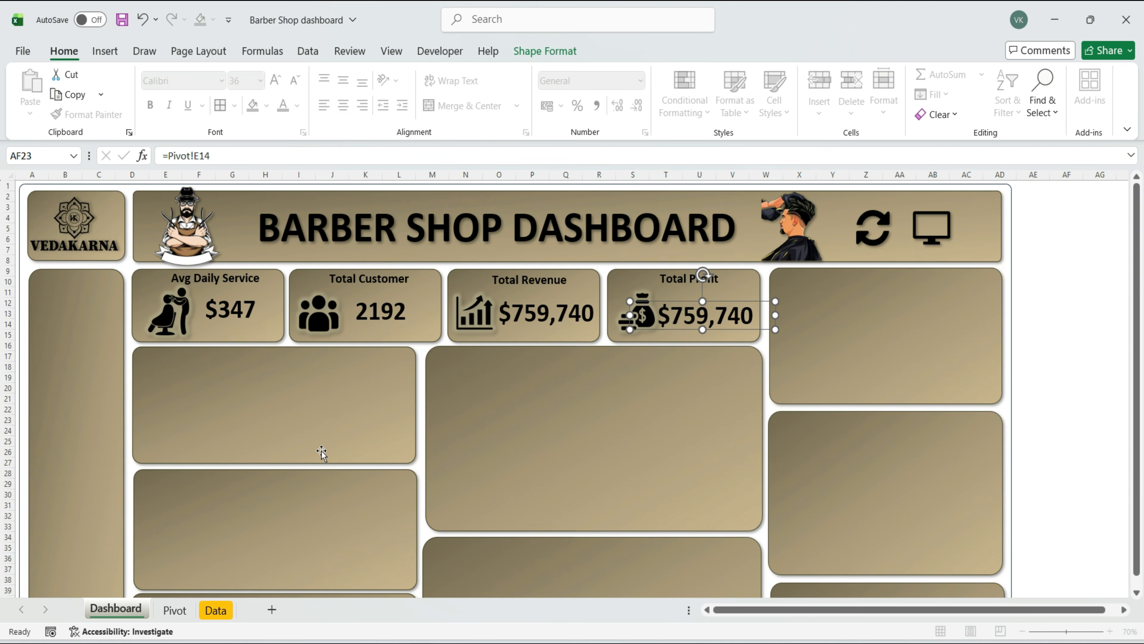
Format the Total Profit value as bold 36 pt and adjust the positions of the icon and value within the card
click(276, 79)
click(150, 104)
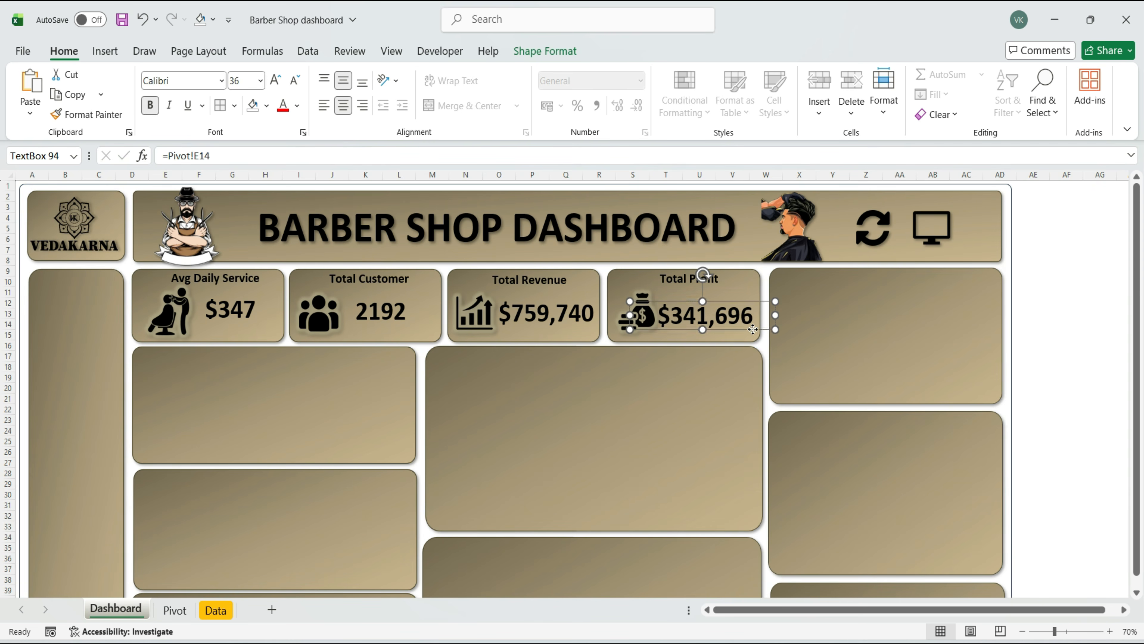
drag(627, 344, 622, 341)
click(703, 312)
drag(703, 312, 701, 313)
click(1071, 347)
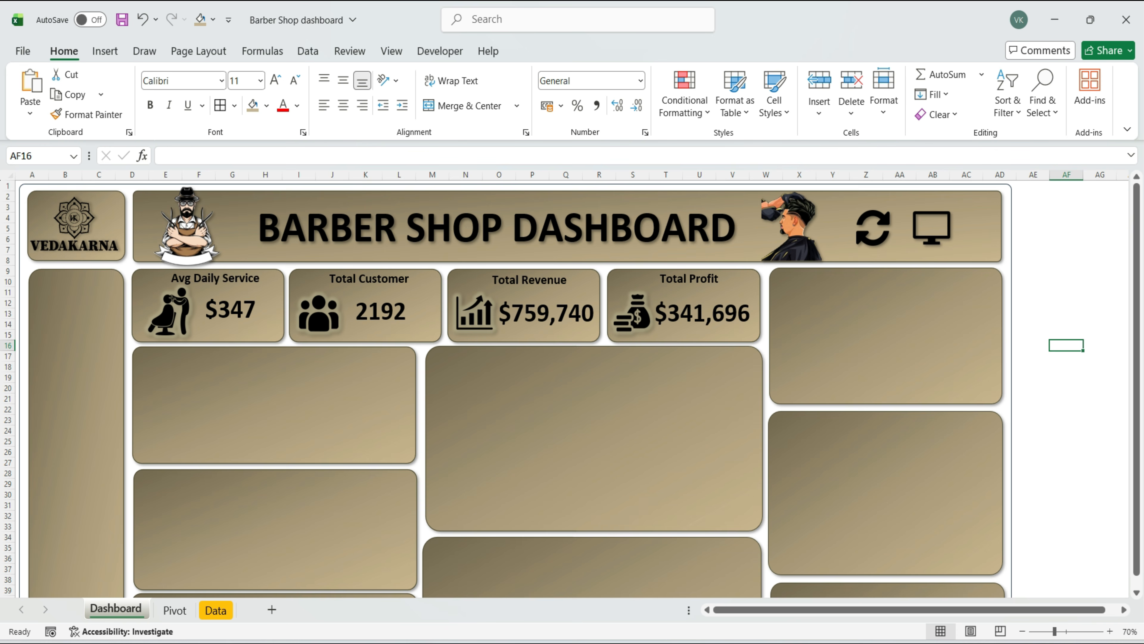
Insert a pie chart from the Customer Count By Type pivot table and move it onto the Dashboard sheet below the first KPI cards
click(175, 610)
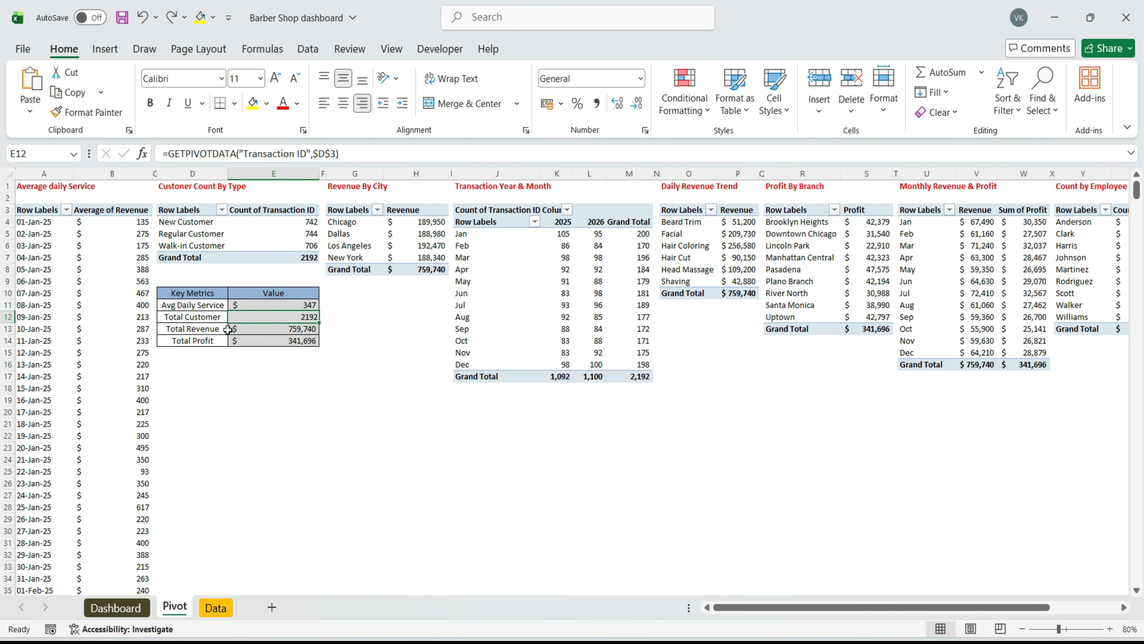
click(194, 221)
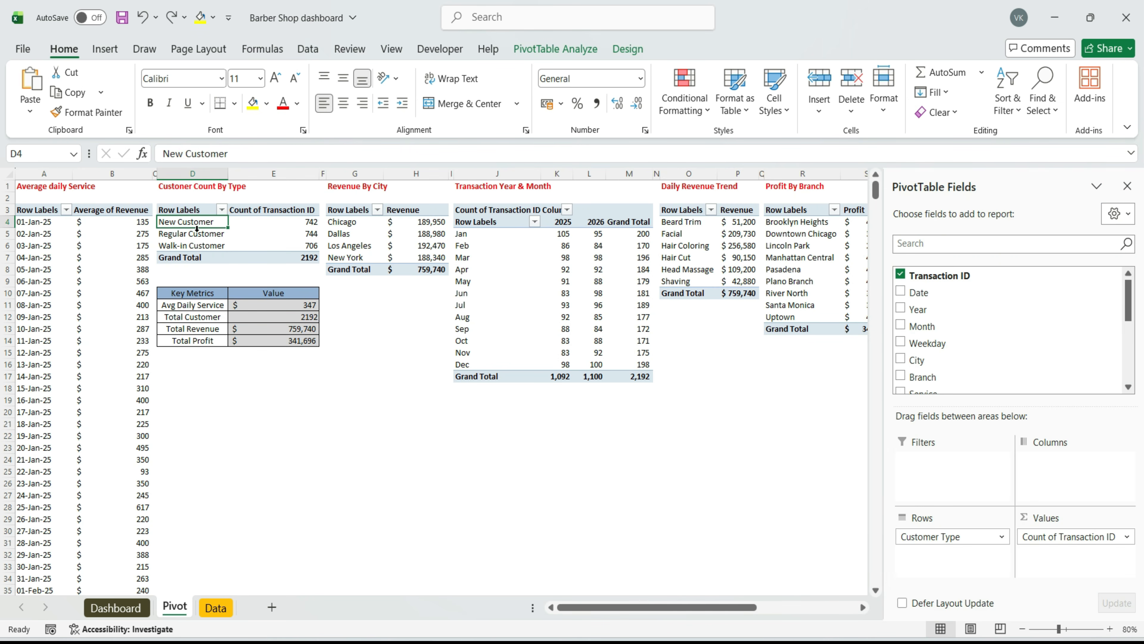
click(104, 49)
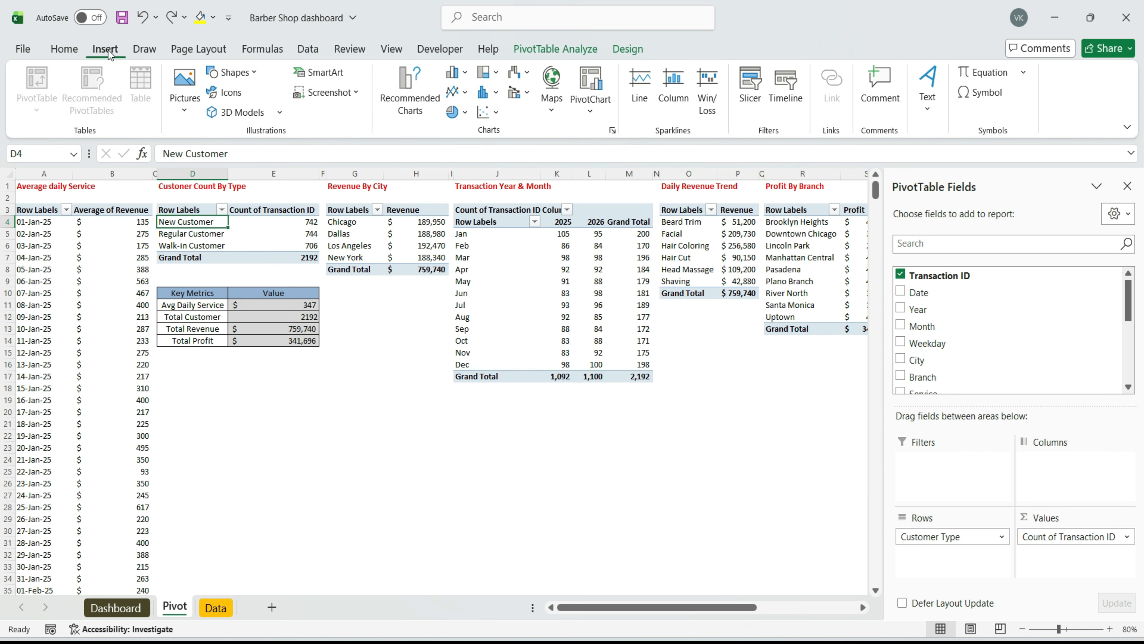
click(403, 96)
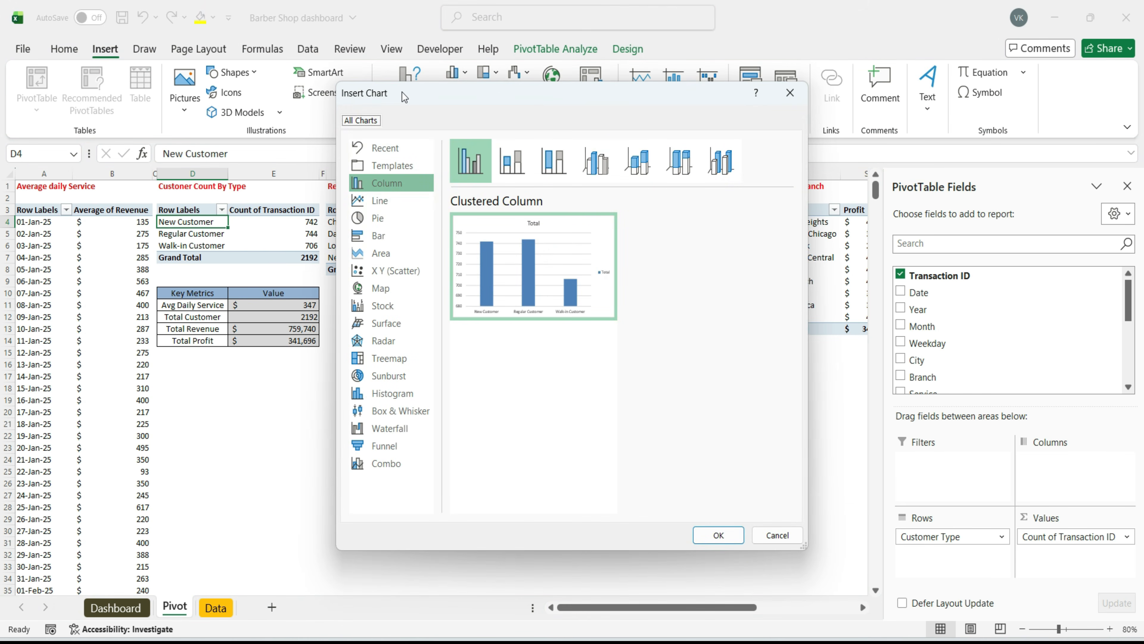
click(382, 217)
click(718, 534)
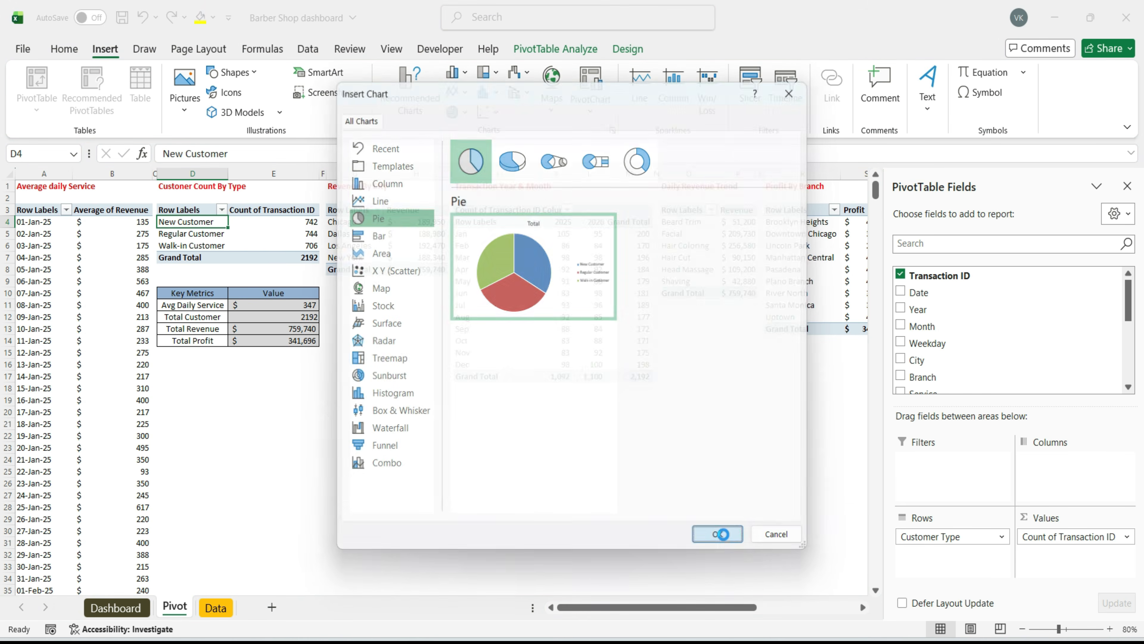
key(ctrl+x)
key(ctrl+Page_Up)
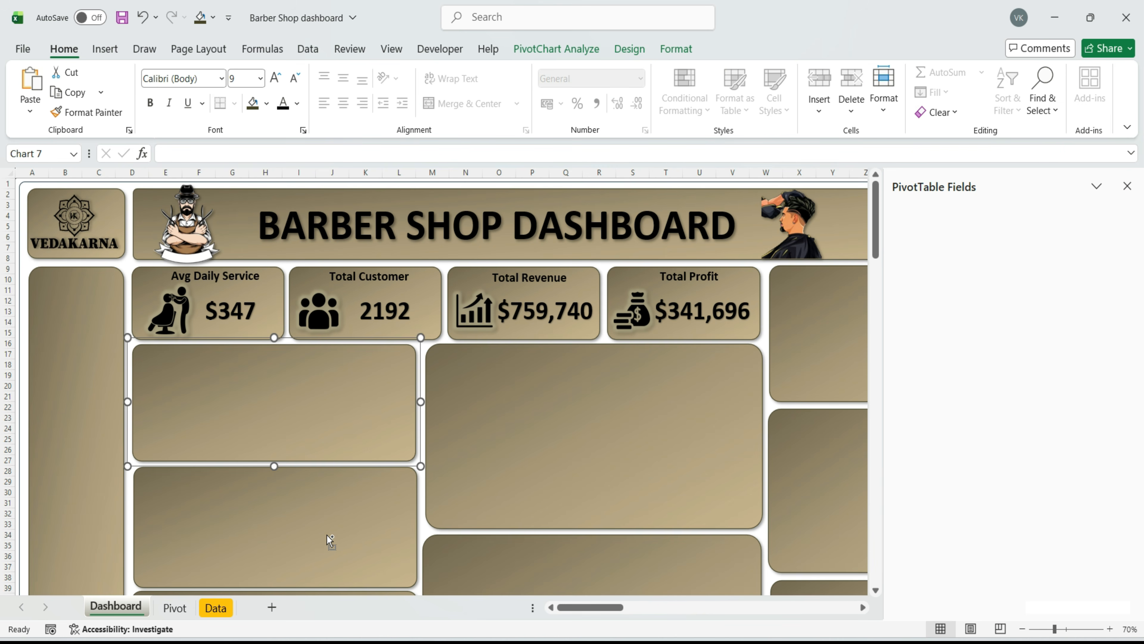
key(ctrl+v)
Hide the field buttons on the customer type pie chart and delete its title
right_click(335, 422)
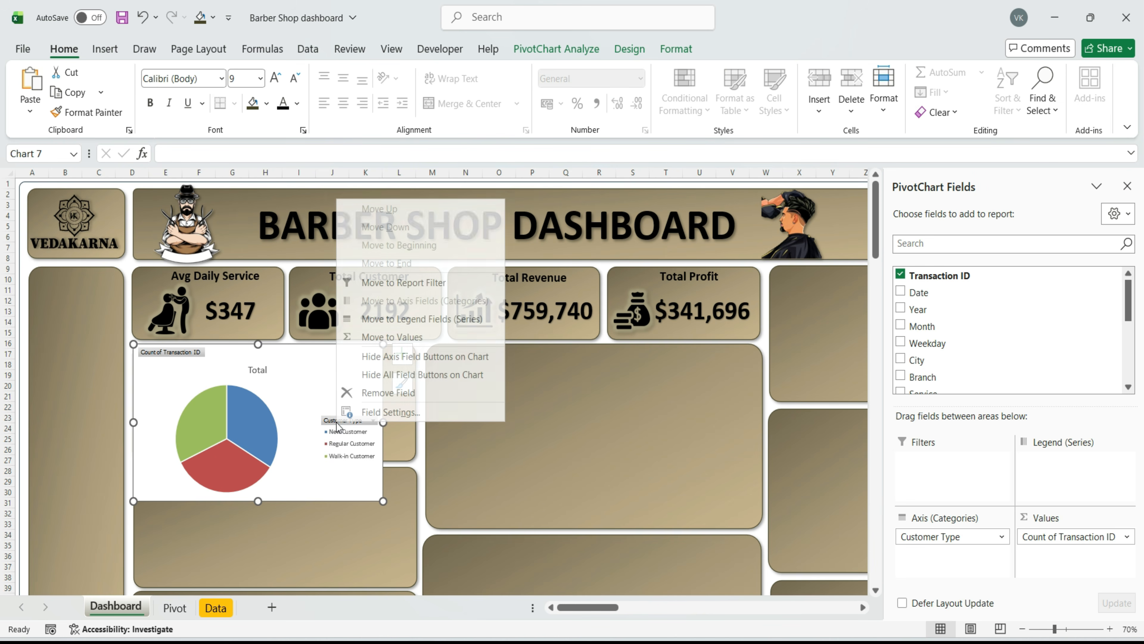
click(382, 376)
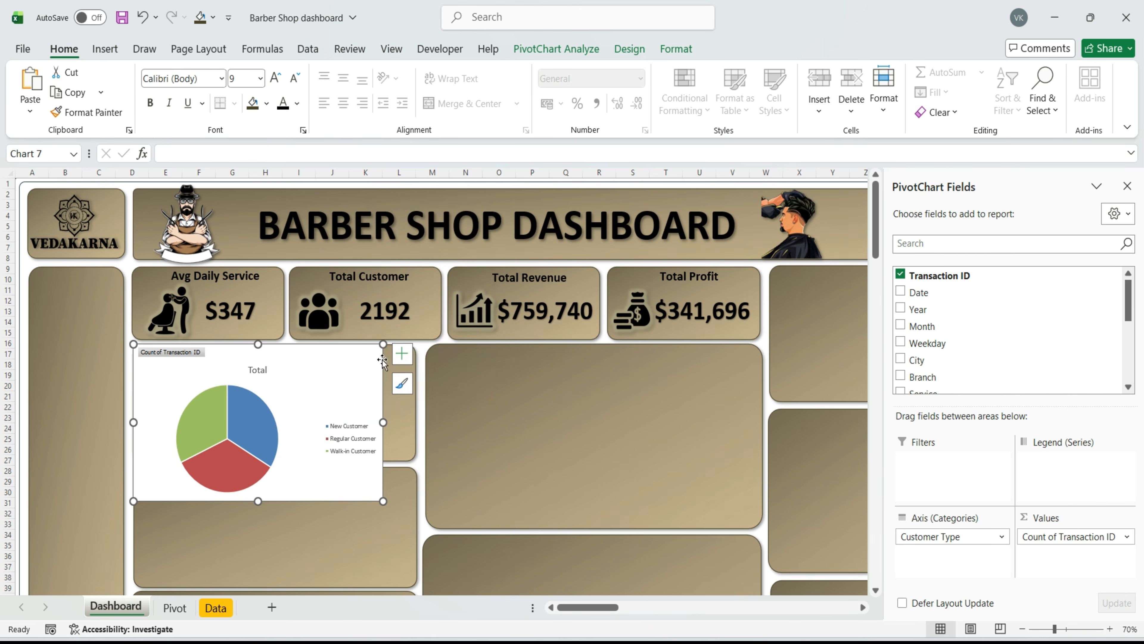
right_click(194, 352)
click(270, 511)
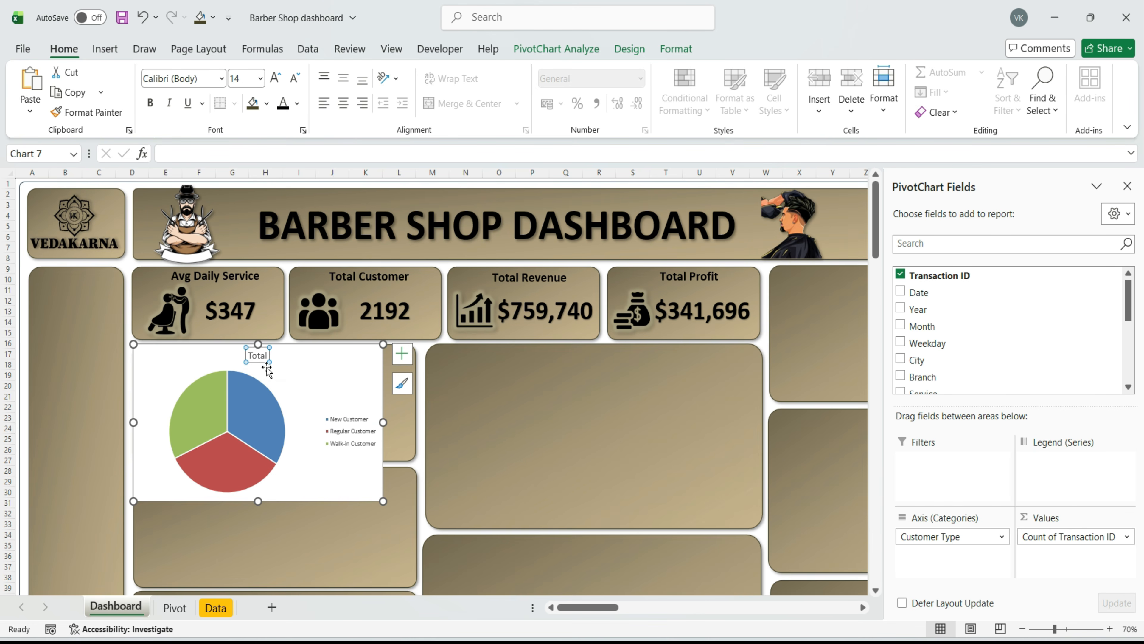
key(Delete)
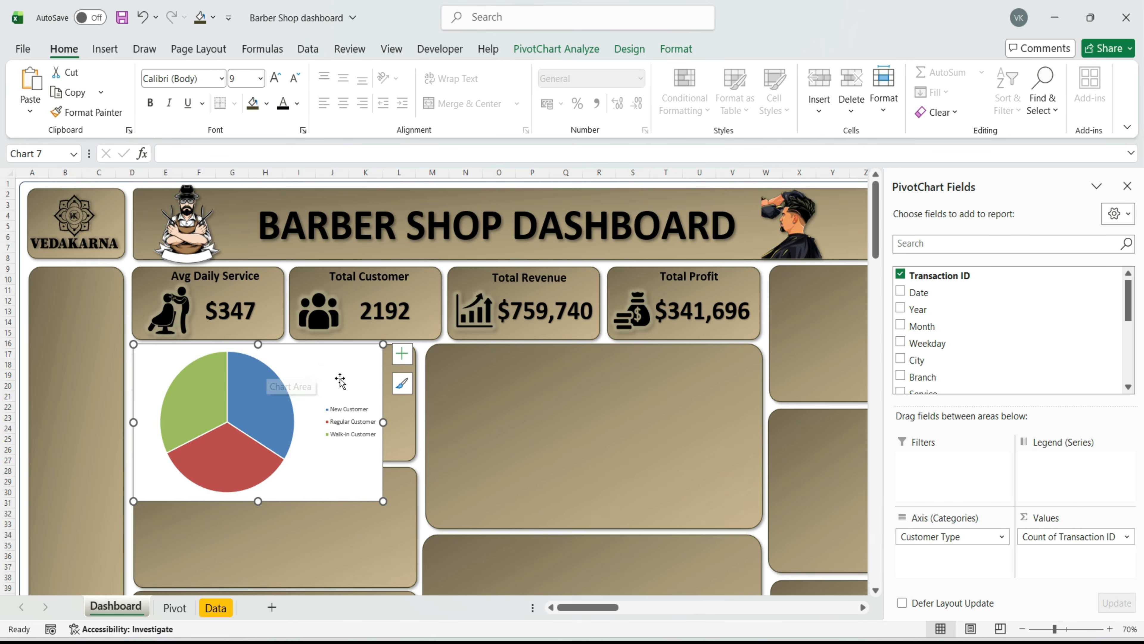
Add data labels to the pie chart that contain the percentage instead of the value
click(396, 358)
click(436, 391)
mouse_move(518, 391)
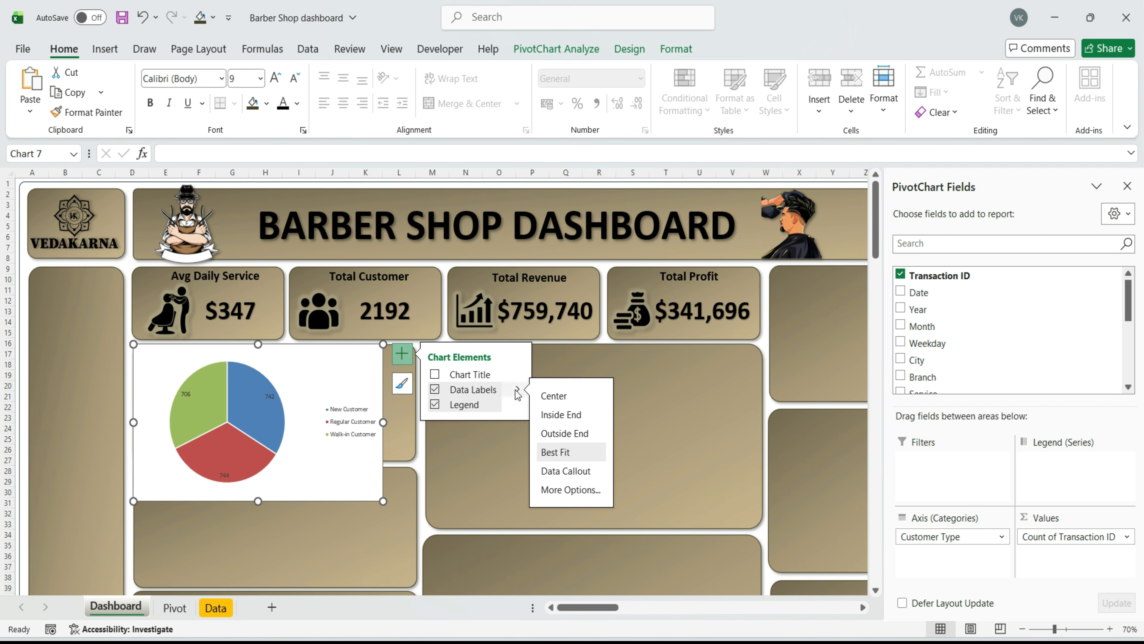
click(558, 494)
click(939, 381)
click(939, 401)
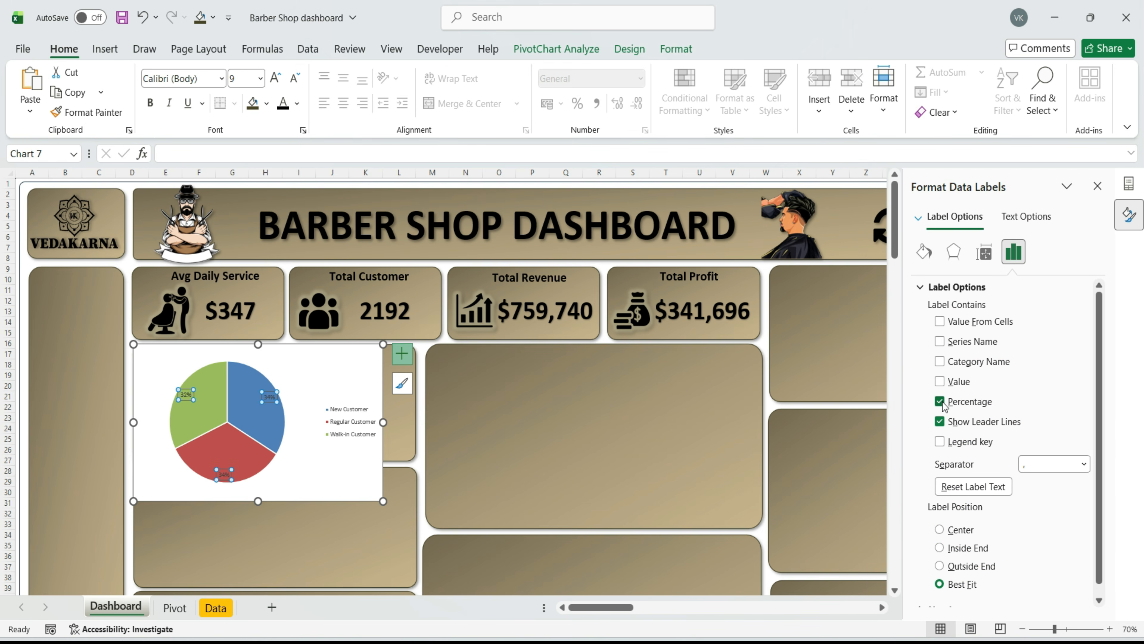
Remove the fill from the pie chart's chart area
key(Escape)
click(676, 49)
click(444, 72)
click(446, 413)
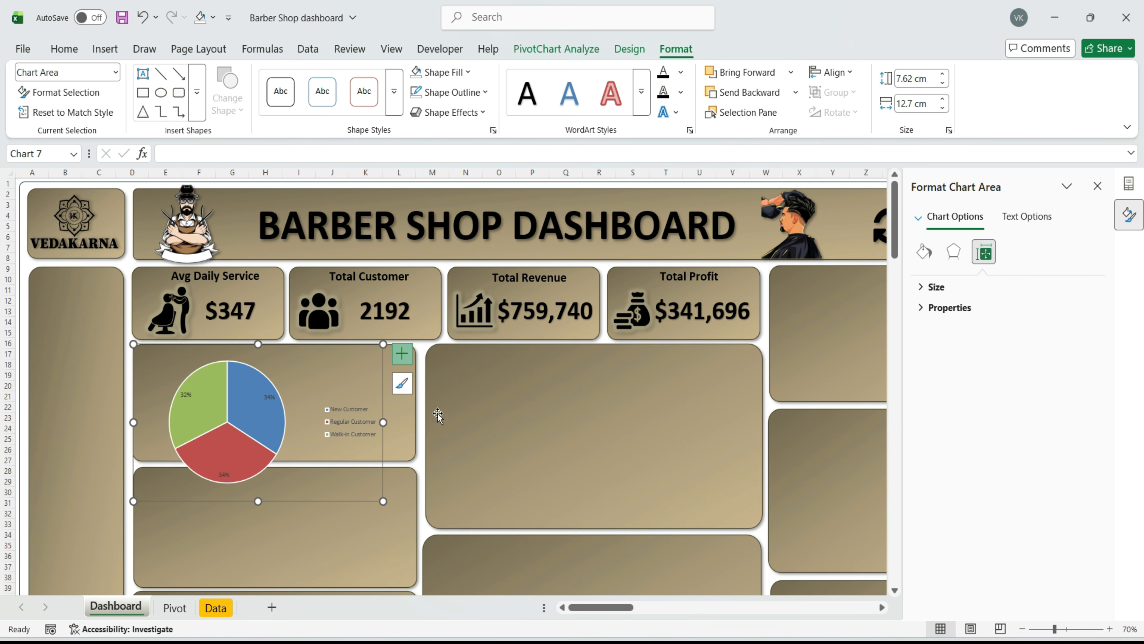
Align the pie chart with the far edge of its card and apply a bevel effect to the chart
drag(273, 383, 307, 382)
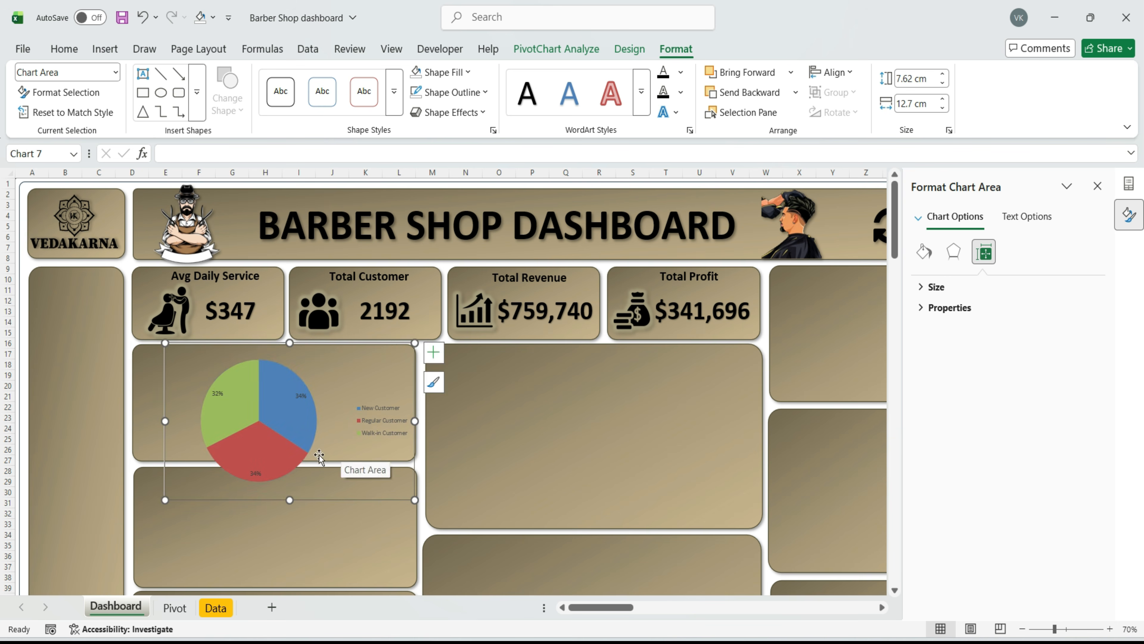
click(470, 118)
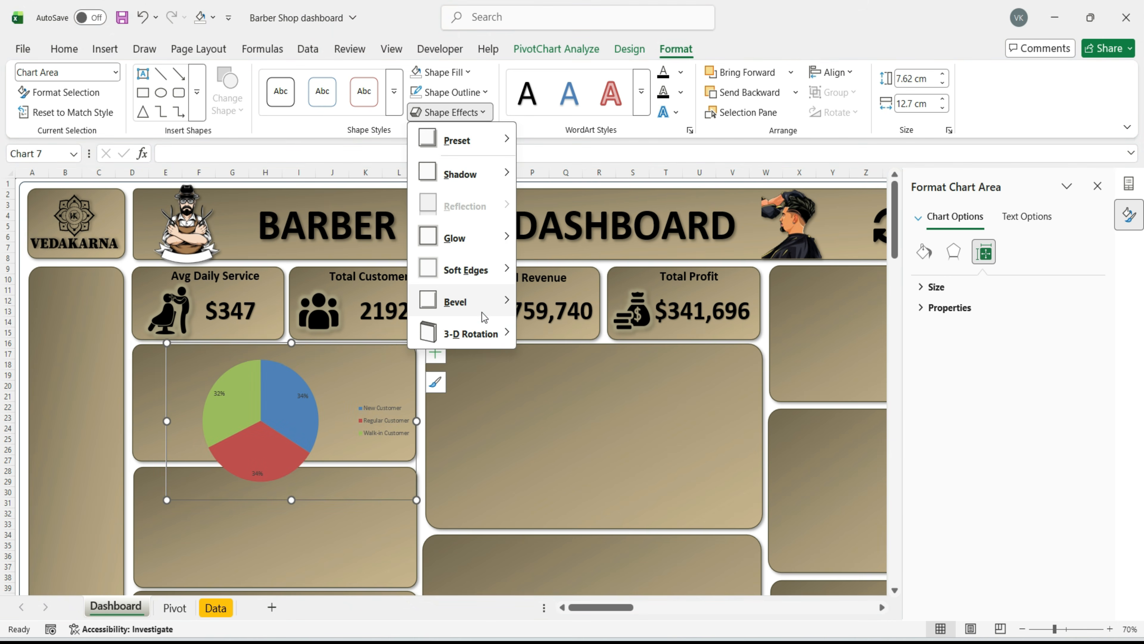
mouse_move(482, 311)
click(536, 396)
Fill the Walk-in Customer slice black, the New Customer slice cream and the Regular Customer slice dark olive
click(230, 405)
click(468, 72)
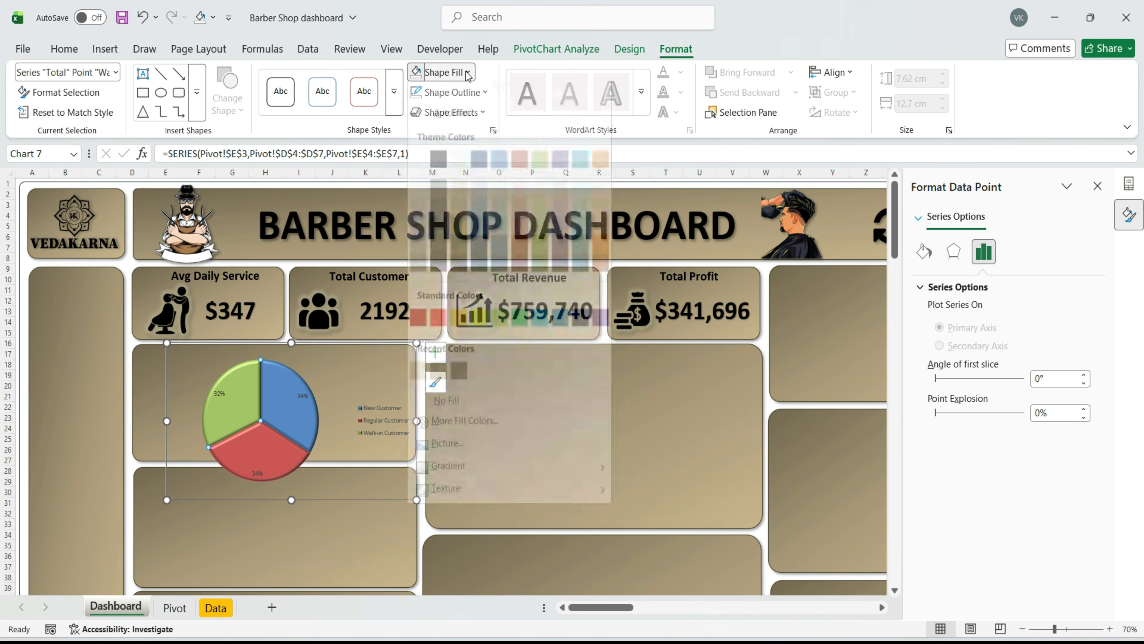
click(450, 169)
click(290, 411)
click(467, 72)
click(458, 221)
click(454, 79)
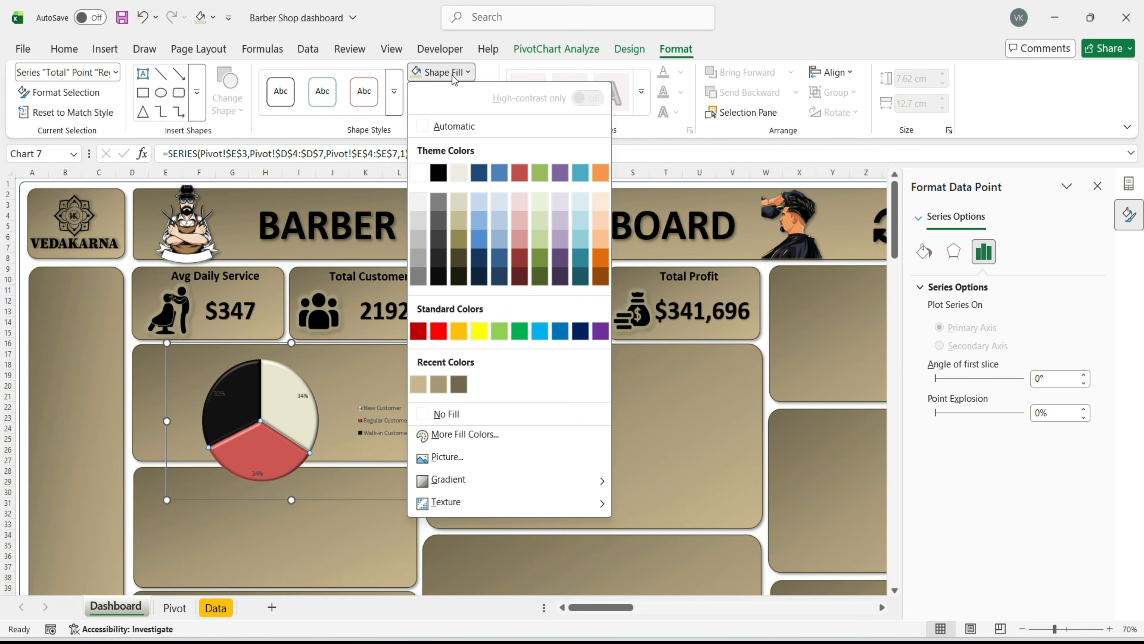
click(459, 259)
Format the pie's data labels as bold 16 pt, with white text on the black and dark olive slices
click(219, 394)
click(63, 49)
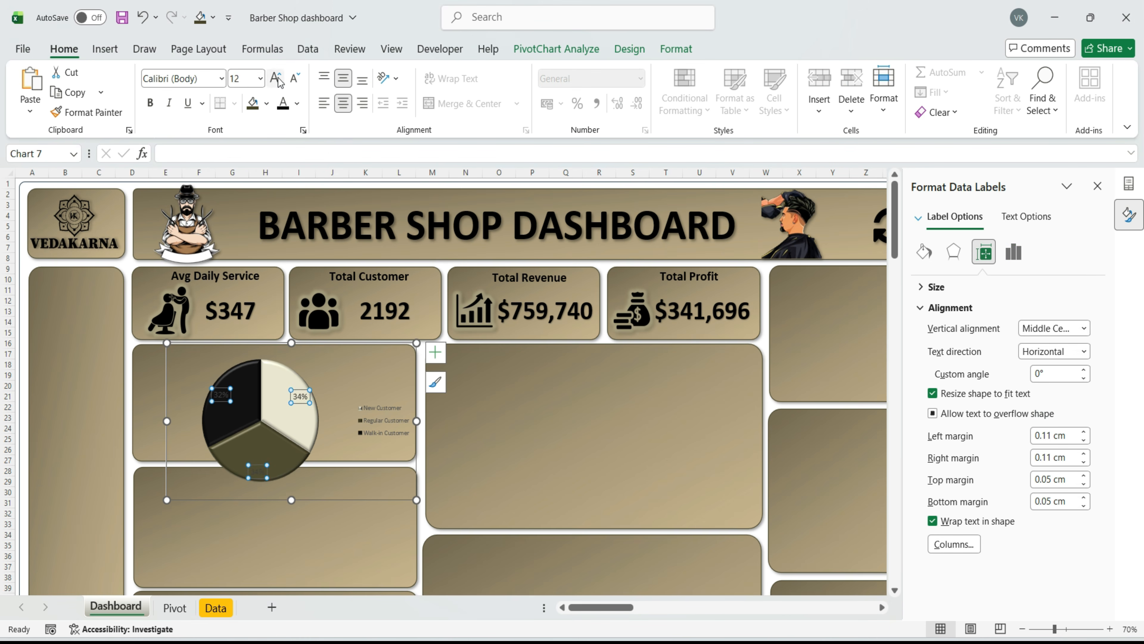
click(224, 396)
click(297, 103)
click(287, 201)
click(263, 470)
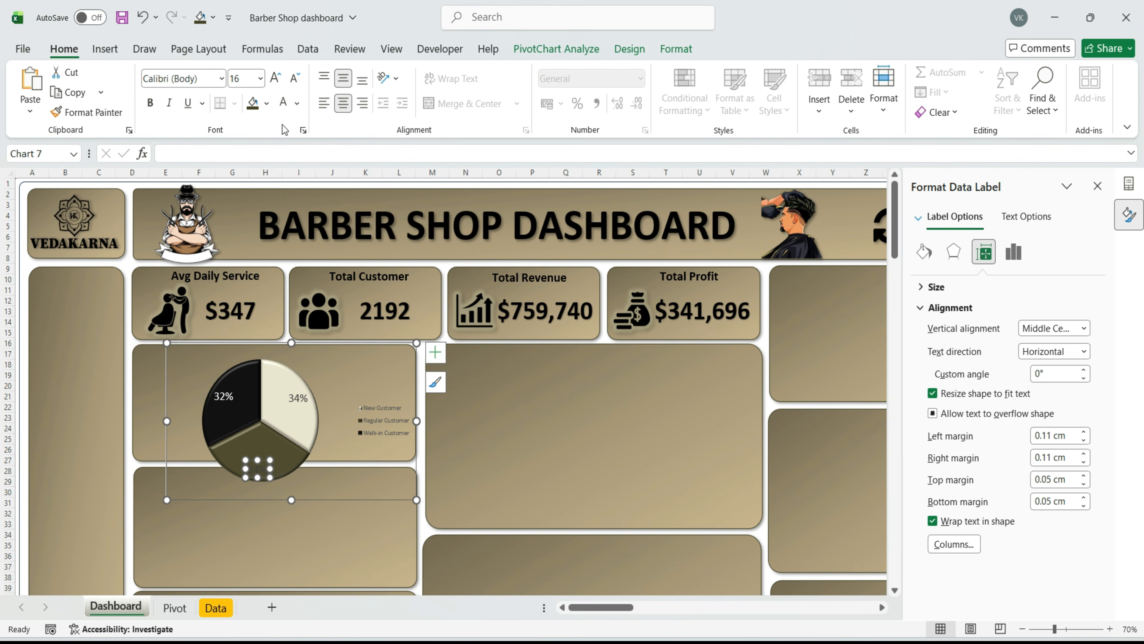
click(295, 102)
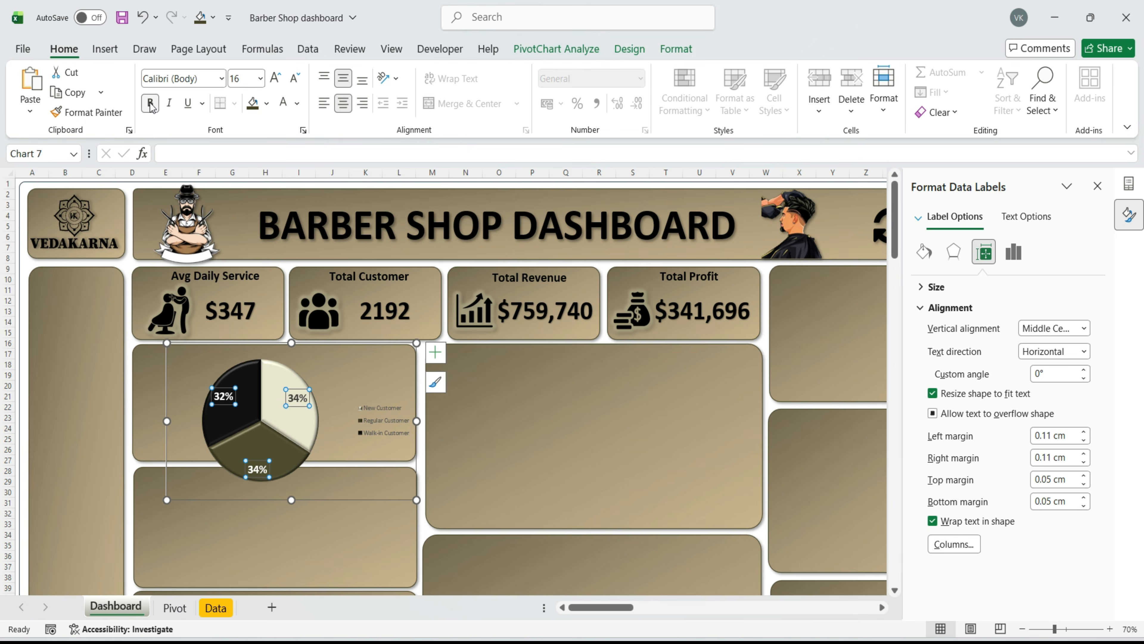
Remove the pie chart's outline and resize the chart to fit the width and height of its card
click(400, 471)
click(452, 92)
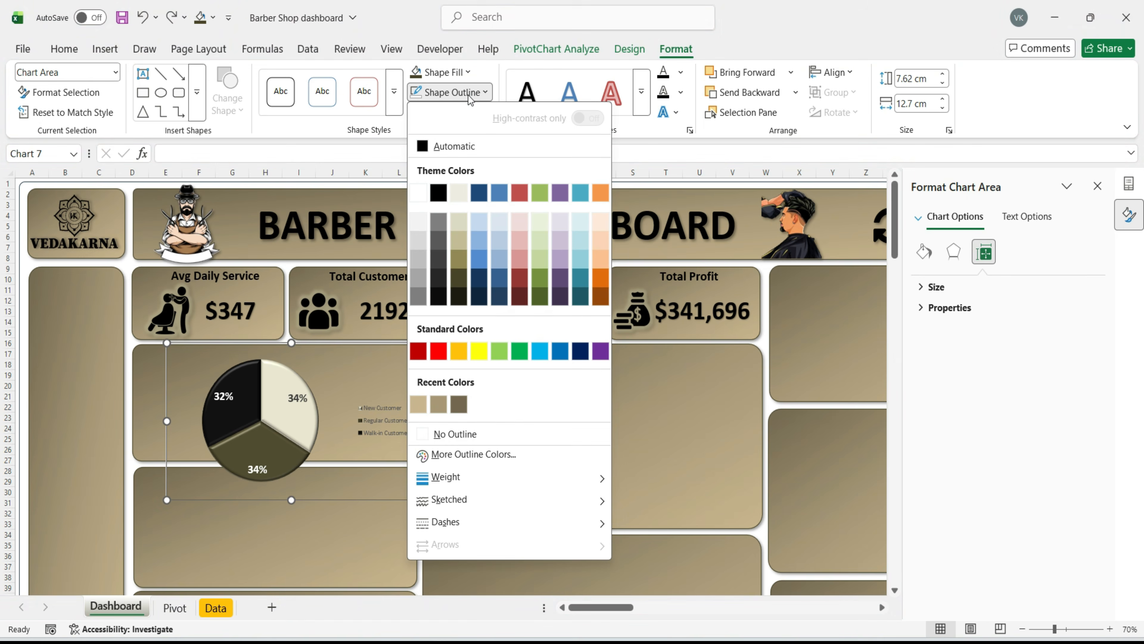
click(463, 436)
drag(346, 496, 305, 479)
drag(251, 484, 353, 458)
drag(167, 406, 132, 406)
Enlarge the pie chart's legend text, stretch the legend vertically and shift the pie away from it
click(385, 404)
click(64, 49)
click(275, 77)
drag(350, 423, 349, 459)
click(223, 406)
drag(223, 406, 209, 408)
Add a title text box reading "Customer Count by Type" above the pie chart
click(342, 405)
click(272, 354)
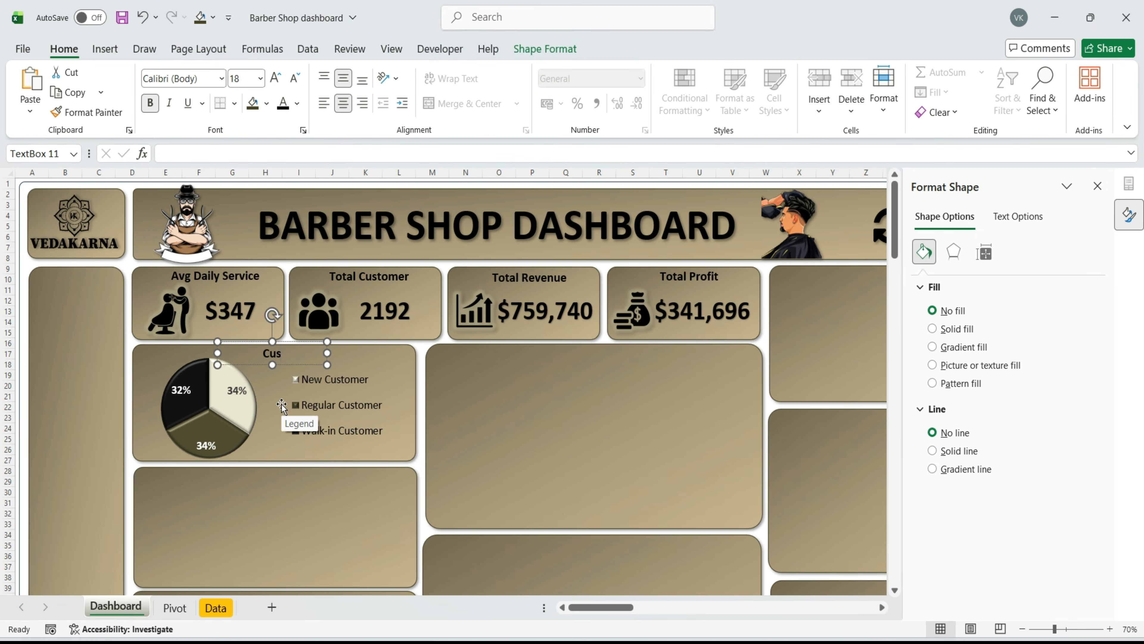
text(Customer Count by Type)
Adjust the legend's size and spacing inside the customer type card and close the formatting pane
click(288, 406)
click(245, 453)
click(404, 446)
drag(404, 446, 408, 460)
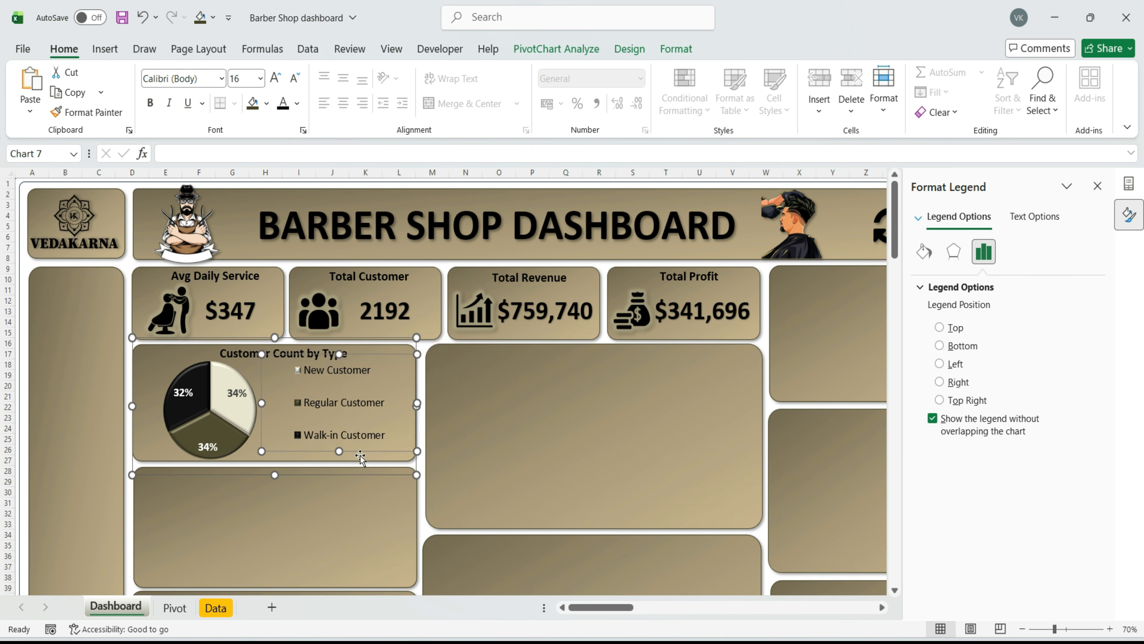
click(451, 441)
click(1097, 188)
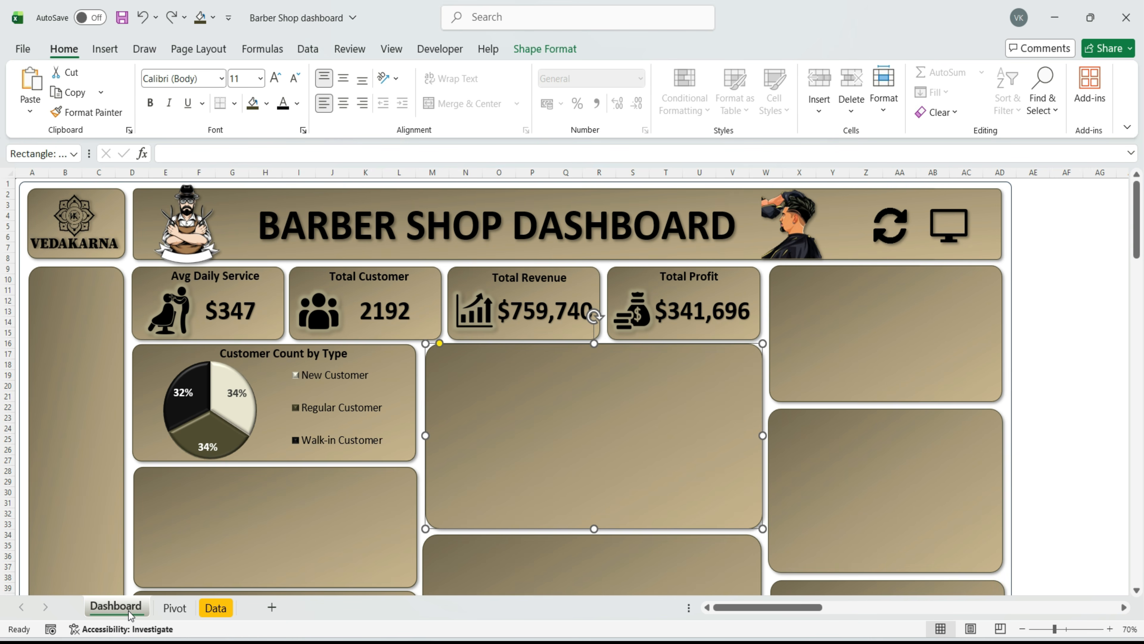
Insert a stacked column chart from the Monthly Revenue & Profit pivot table and move it onto the Dashboard sheet
click(174, 608)
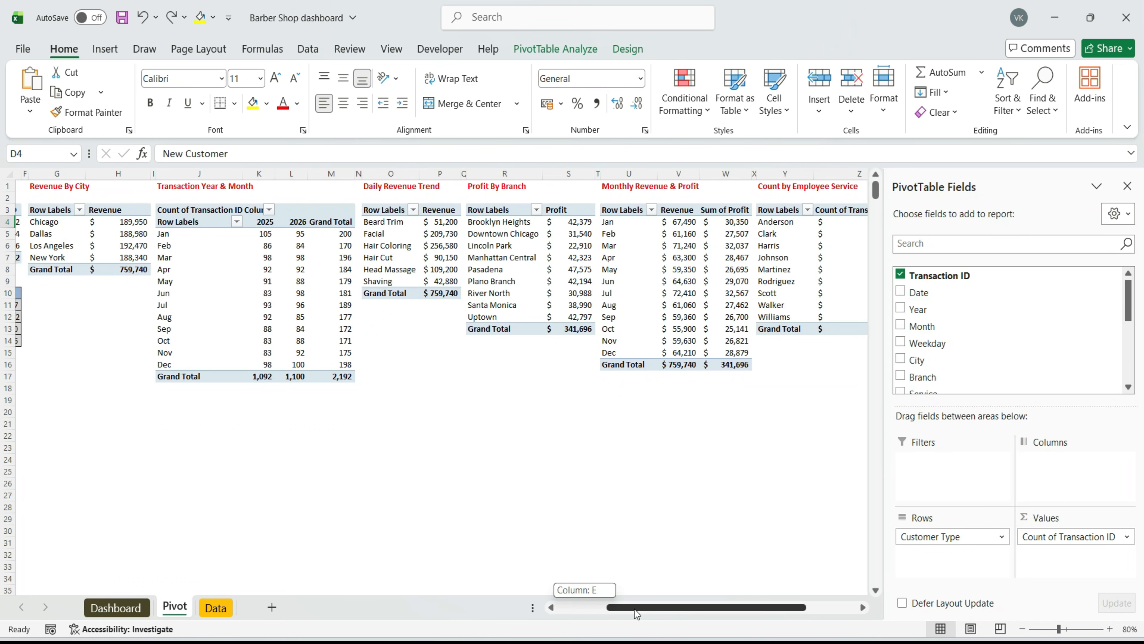
click(618, 263)
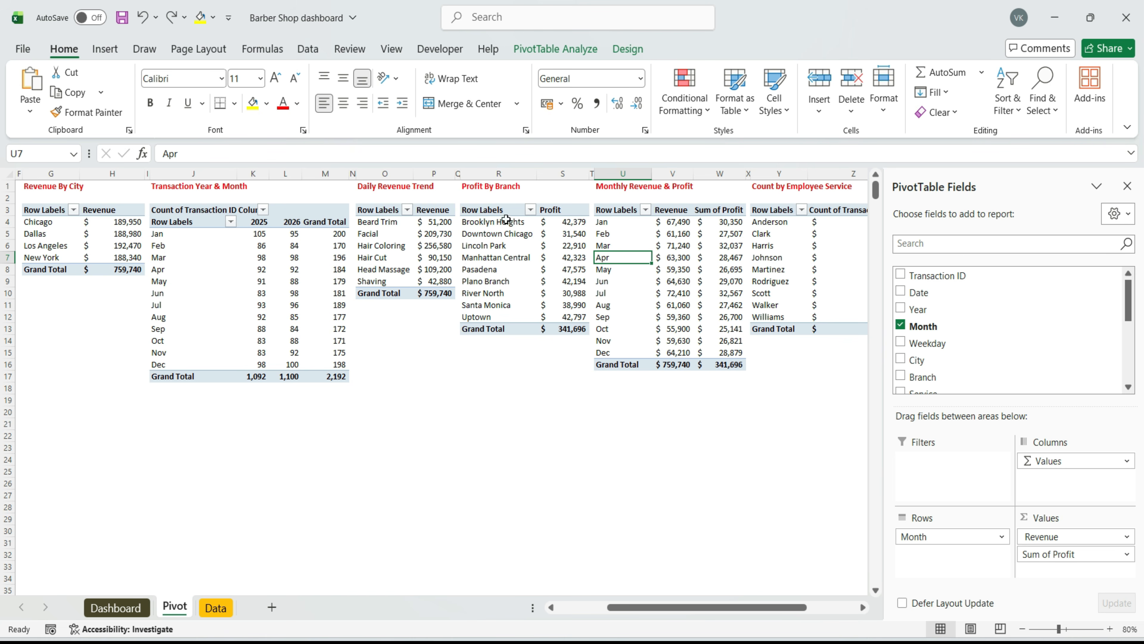
click(99, 49)
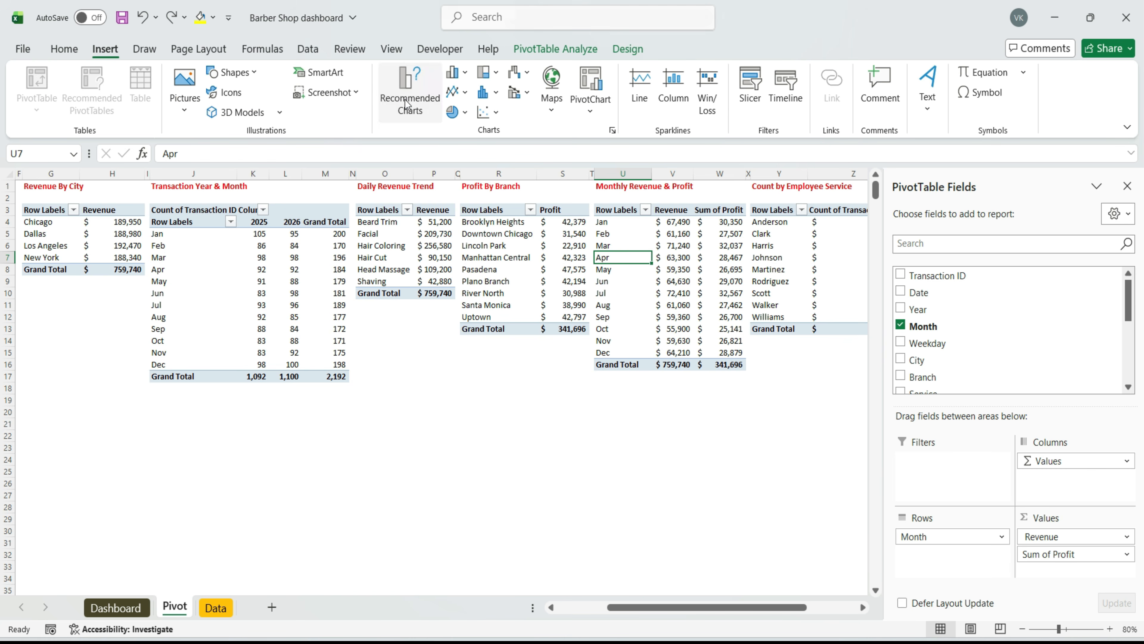
click(408, 101)
click(517, 163)
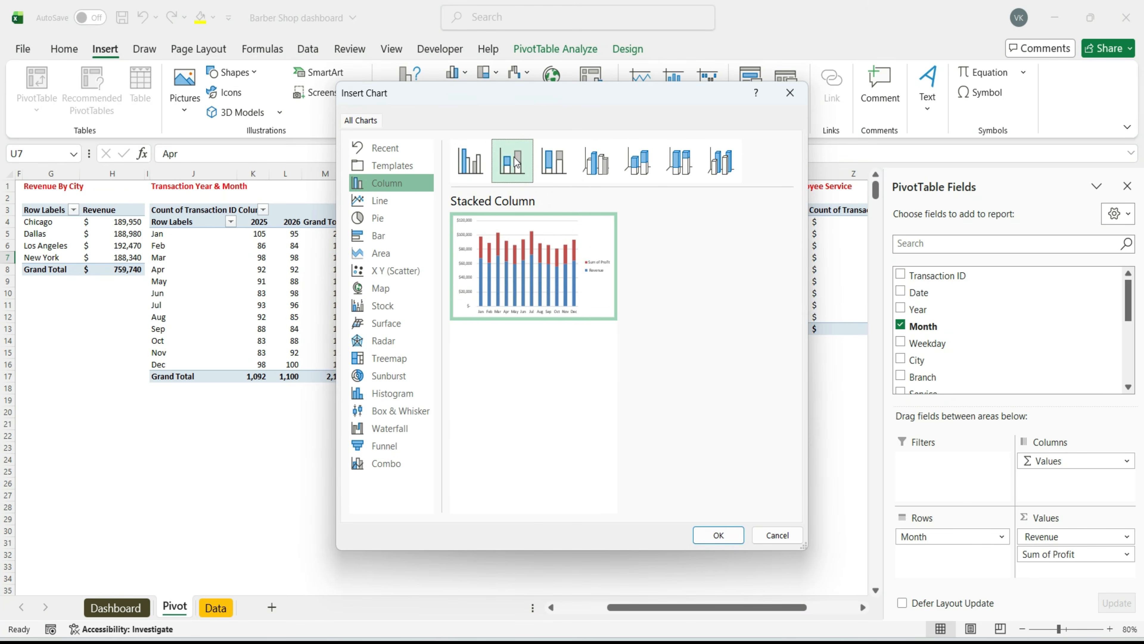
click(718, 535)
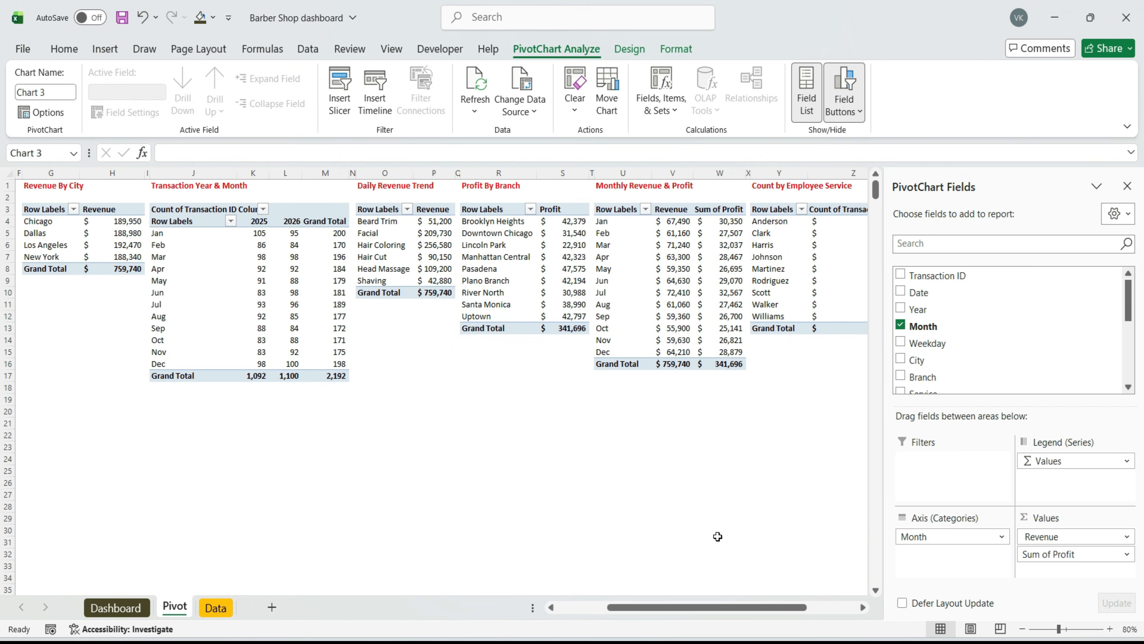
key(ctrl+x)
click(115, 607)
key(ctrl+v)
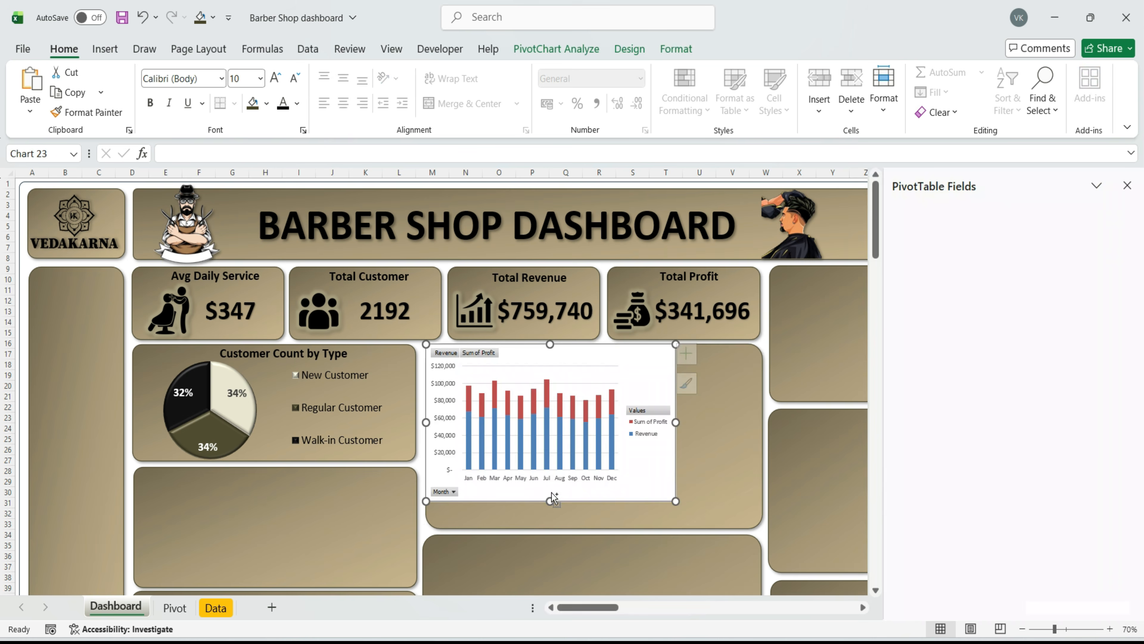
Center the column chart in the large middle card, hide its field buttons and delete its gridlines
drag(588, 496, 636, 508)
right_click(501, 364)
click(561, 540)
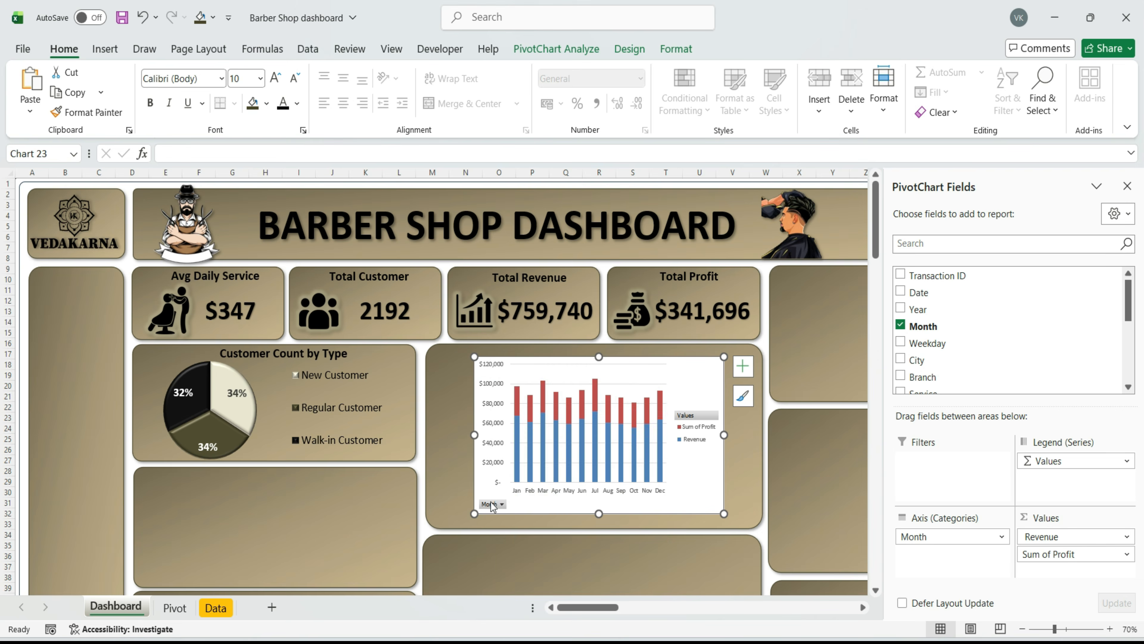
click(641, 391)
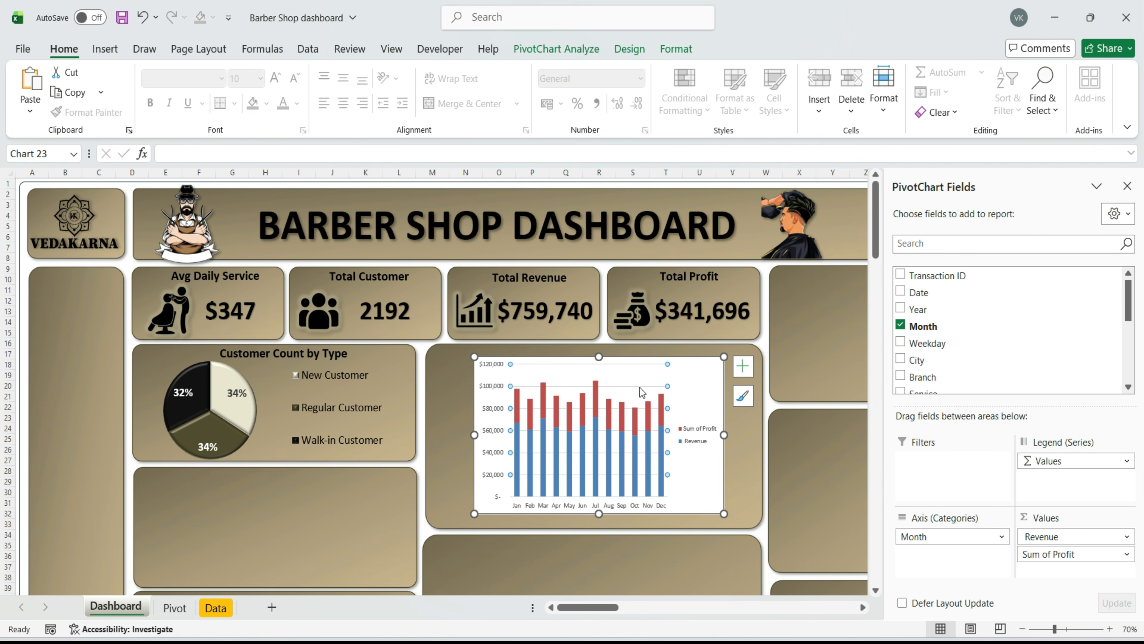
click(640, 387)
Remove the fill and outline from the column chart's chart area
click(676, 49)
click(441, 72)
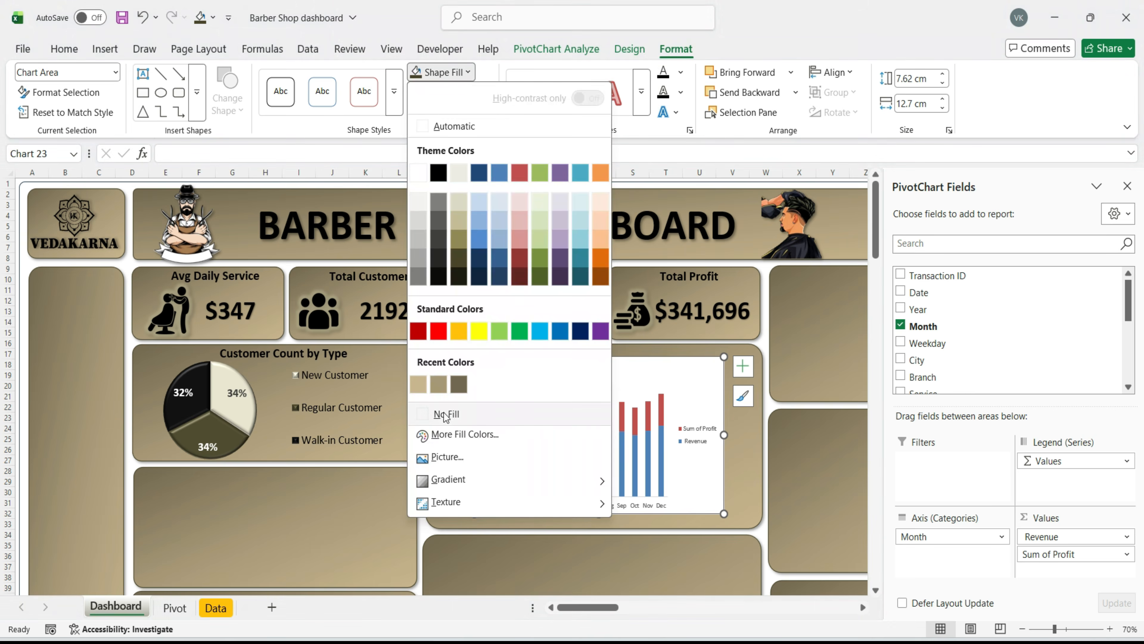
click(445, 414)
click(450, 92)
click(440, 434)
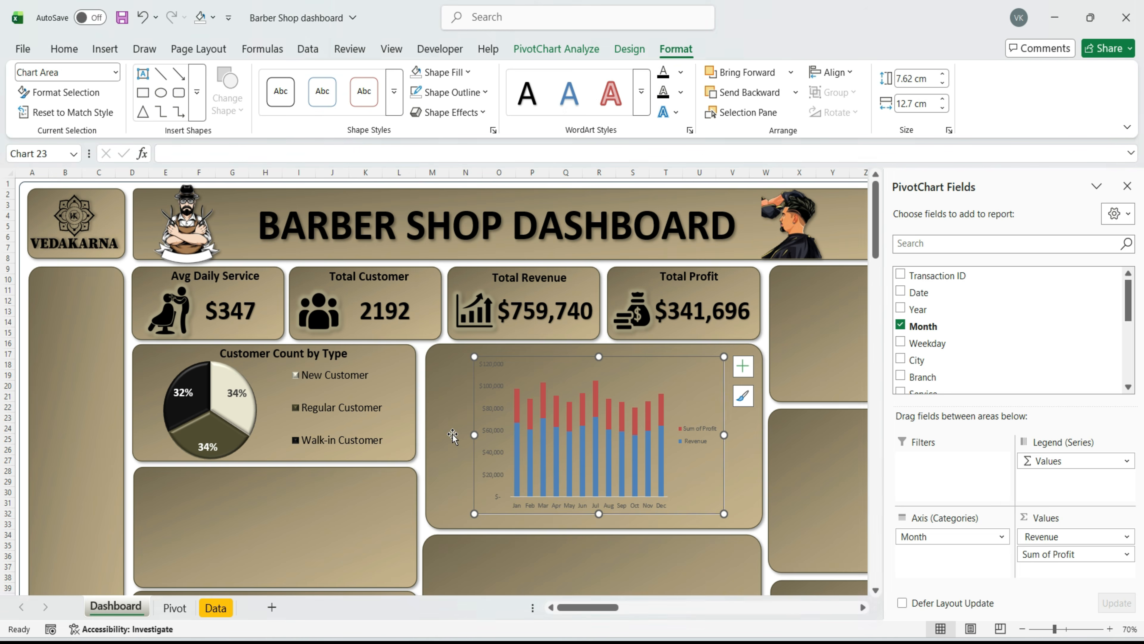
Enlarge the column chart's axis labels to 12 pt and add a data table to the chart
click(1127, 185)
click(64, 49)
click(276, 78)
click(275, 78)
click(692, 51)
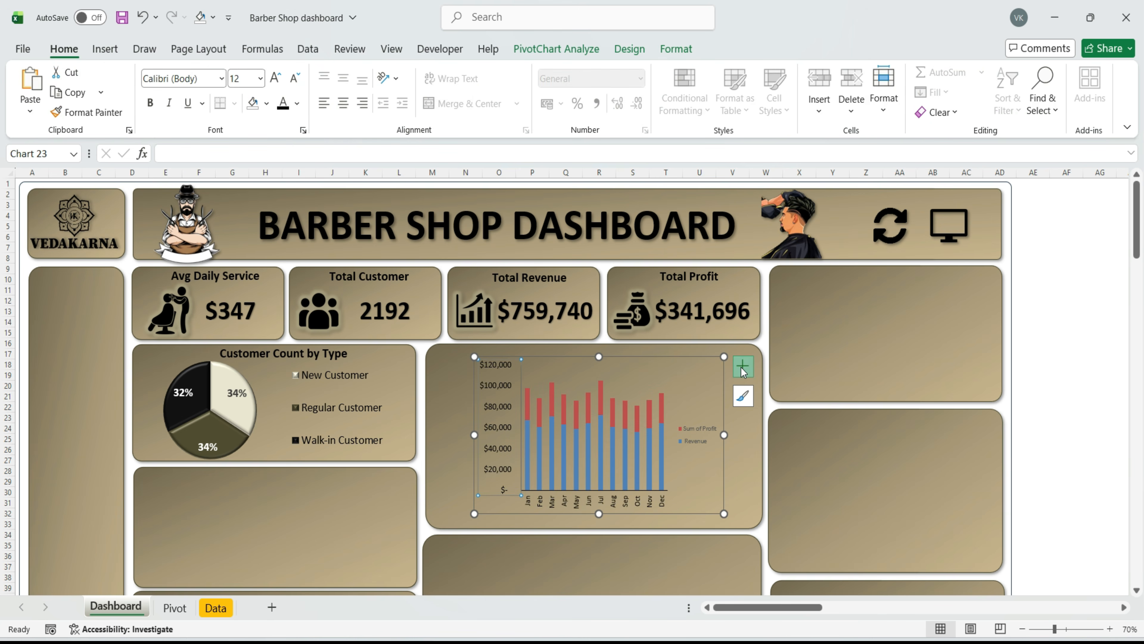
click(743, 369)
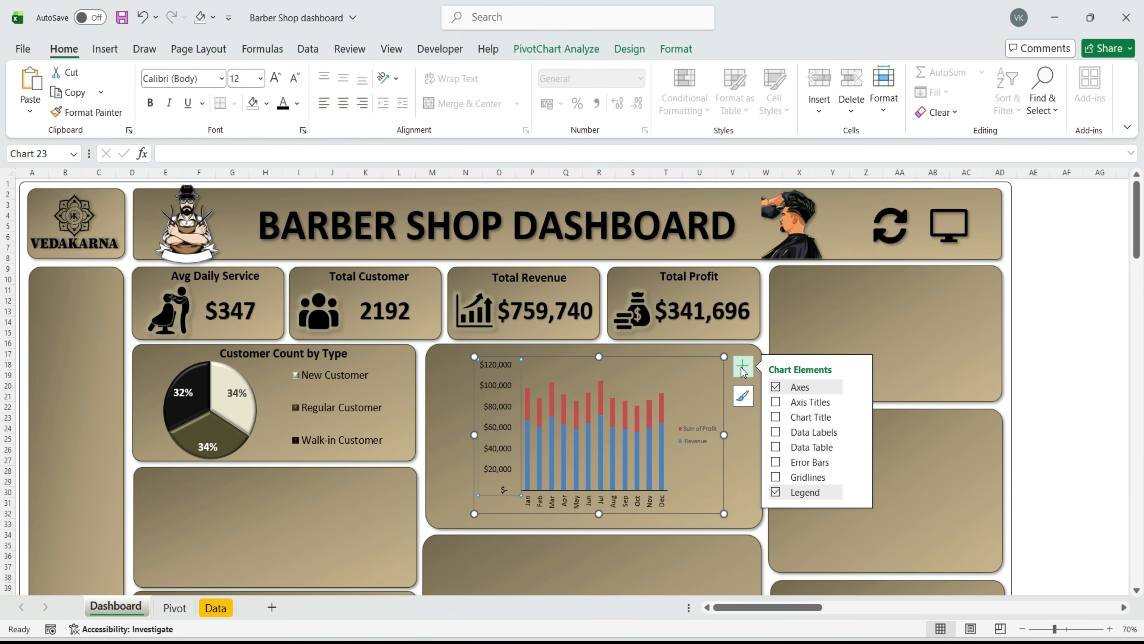
click(776, 447)
Set the gap width of the column series to 10%
double_click(652, 459)
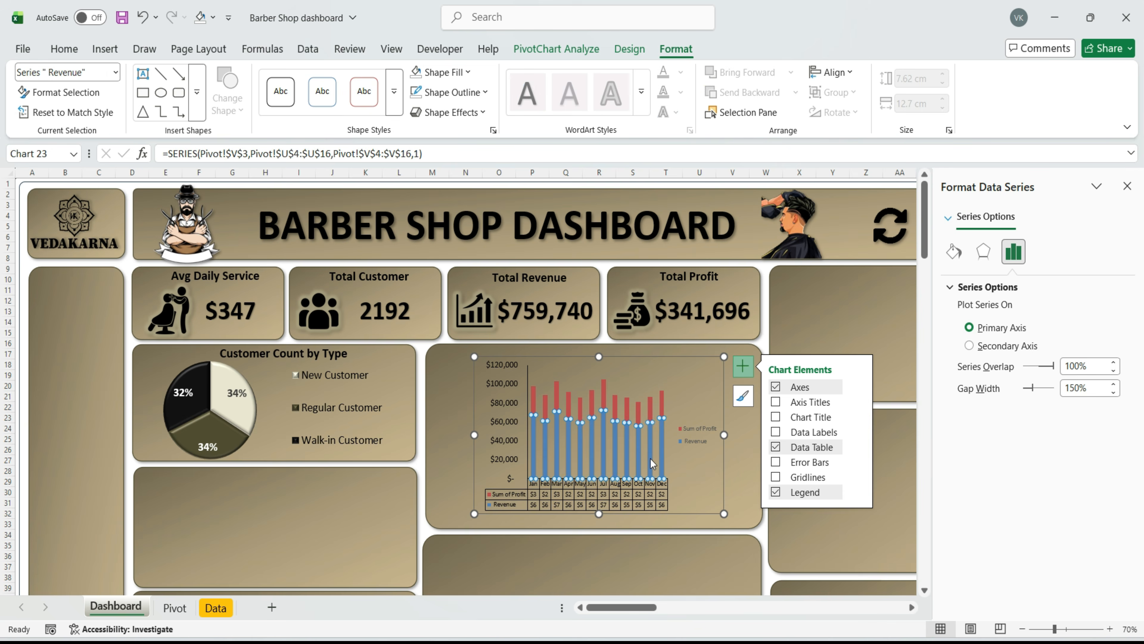
double_click(1070, 388)
text(1)
text(0)
key(Return)
click(1127, 186)
Apply a bevel effect to the Revenue series and the Sum of Profit series of the column chart
click(477, 115)
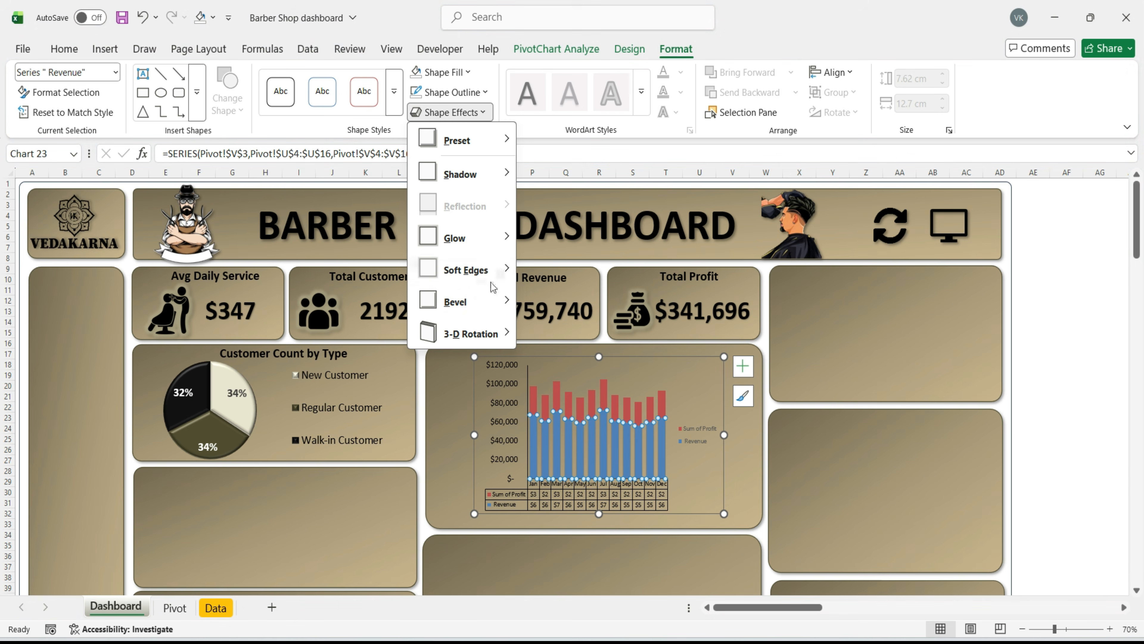
mouse_move(480, 301)
click(532, 415)
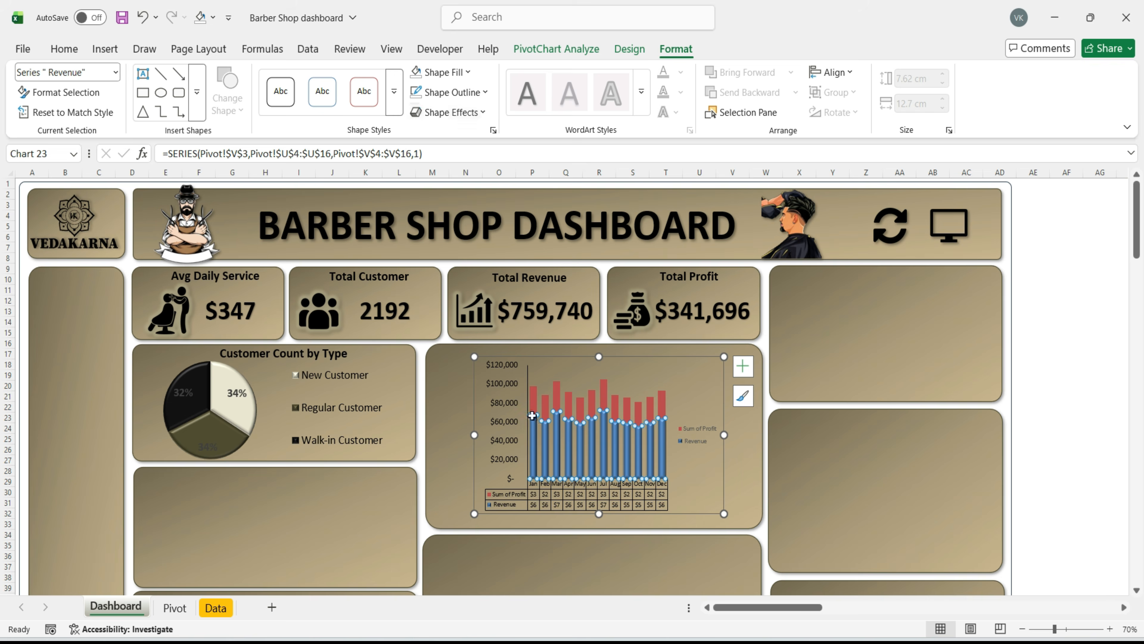
click(533, 399)
click(451, 112)
mouse_move(480, 302)
click(531, 415)
Fill the Sum of Profit columns black and the Revenue columns dark olive
click(463, 75)
click(439, 173)
click(581, 449)
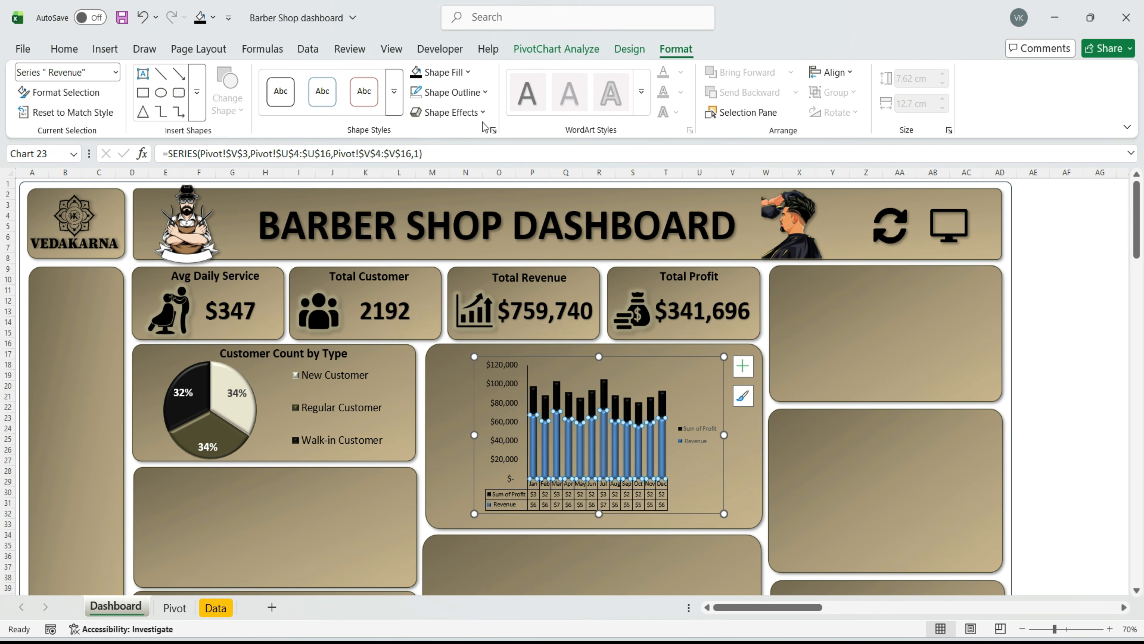
click(464, 73)
click(464, 258)
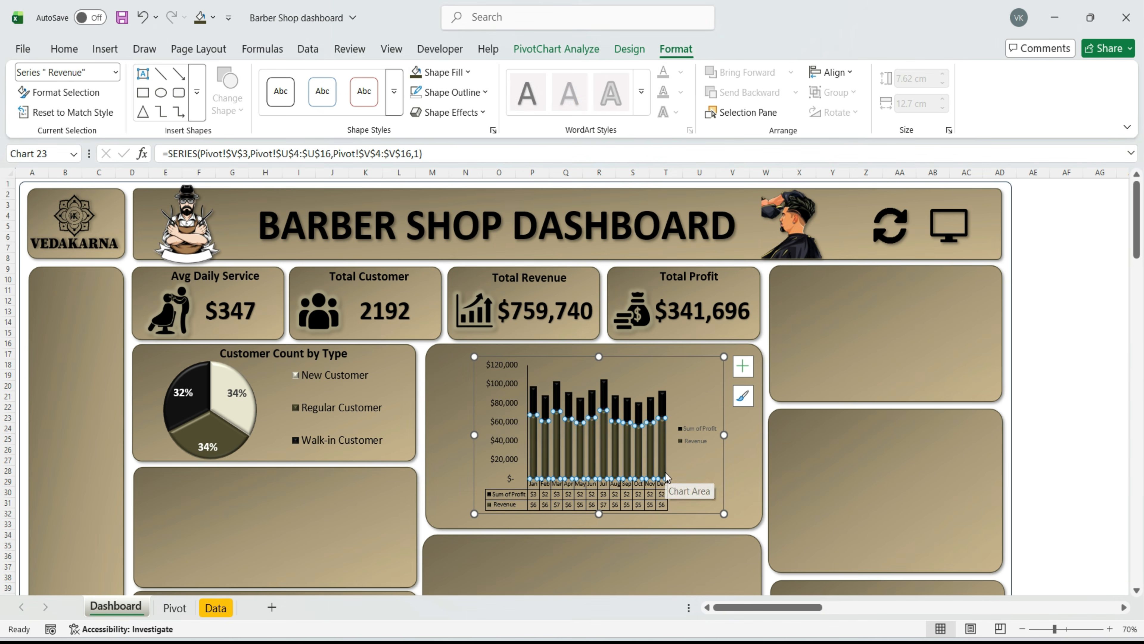
Widen the column chart to 18.87 cm, move its legend to the upper corner and widen the plot area
click(689, 408)
drag(724, 435, 767, 435)
drag(474, 435, 428, 435)
drag(741, 435, 705, 373)
drag(699, 514, 818, 508)
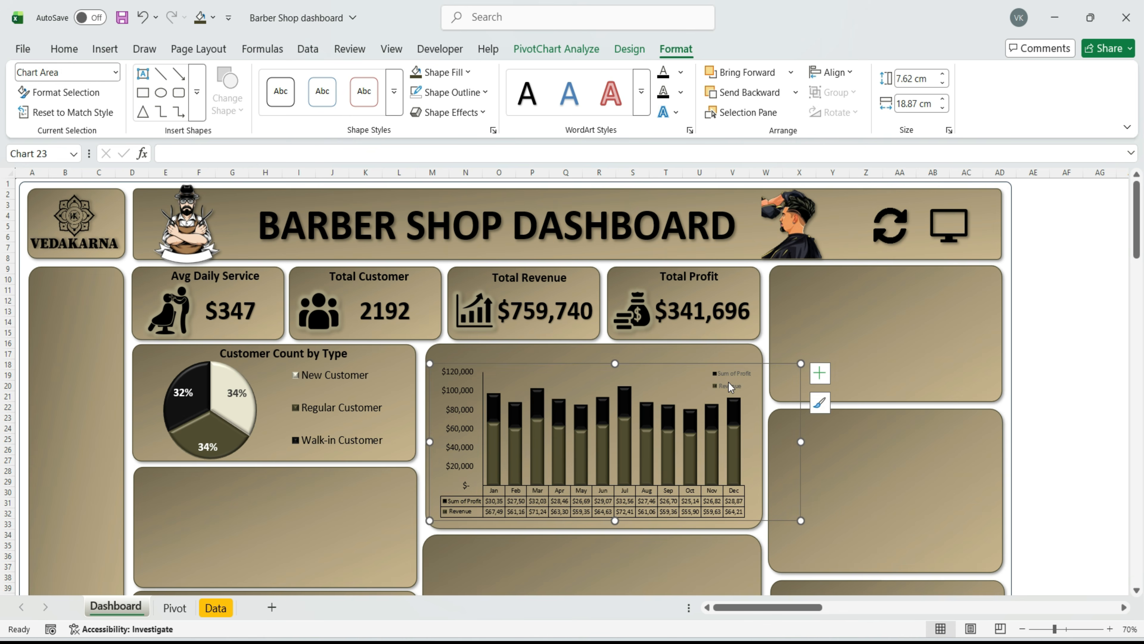
Title the column chart's card "Monthly Revenie & Profit" in a text box above the columns
click(682, 360)
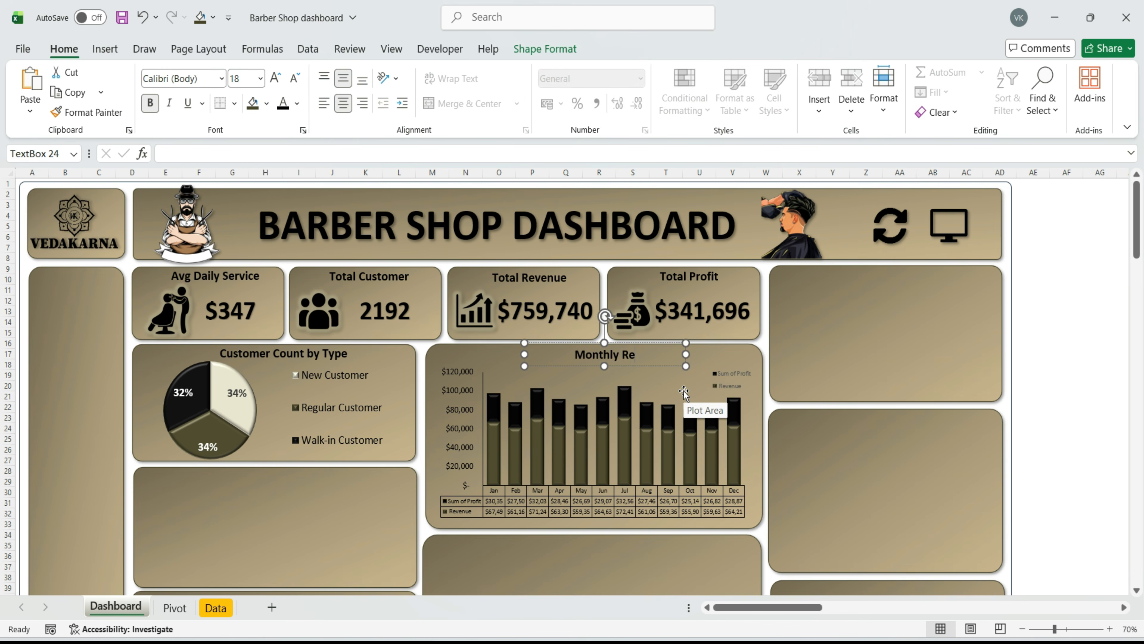
text(& Profit)
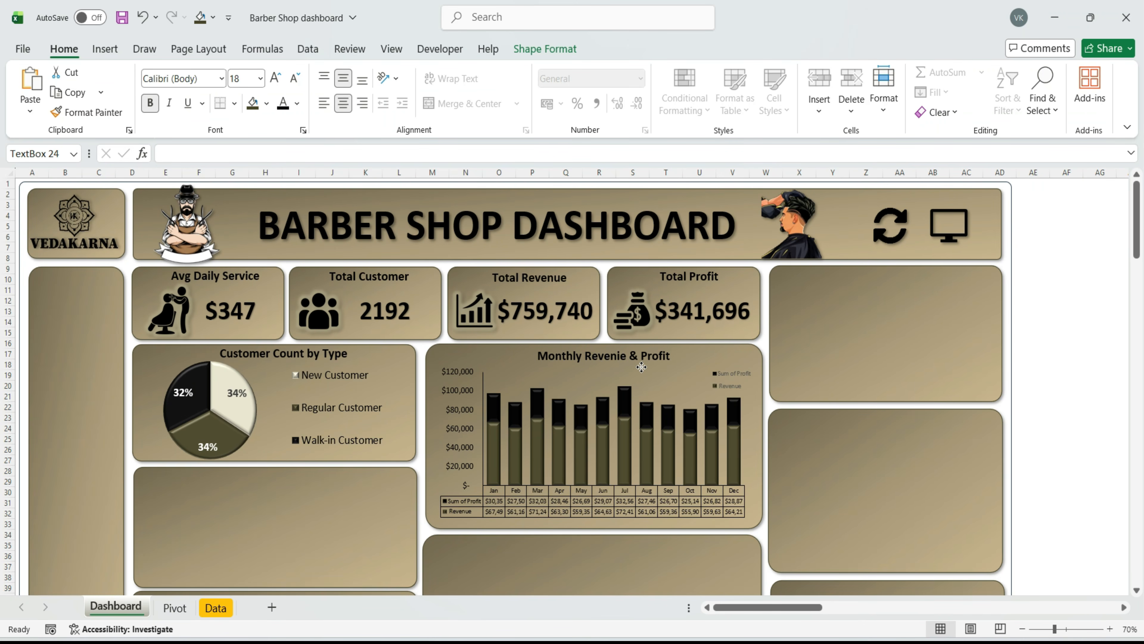
click(826, 360)
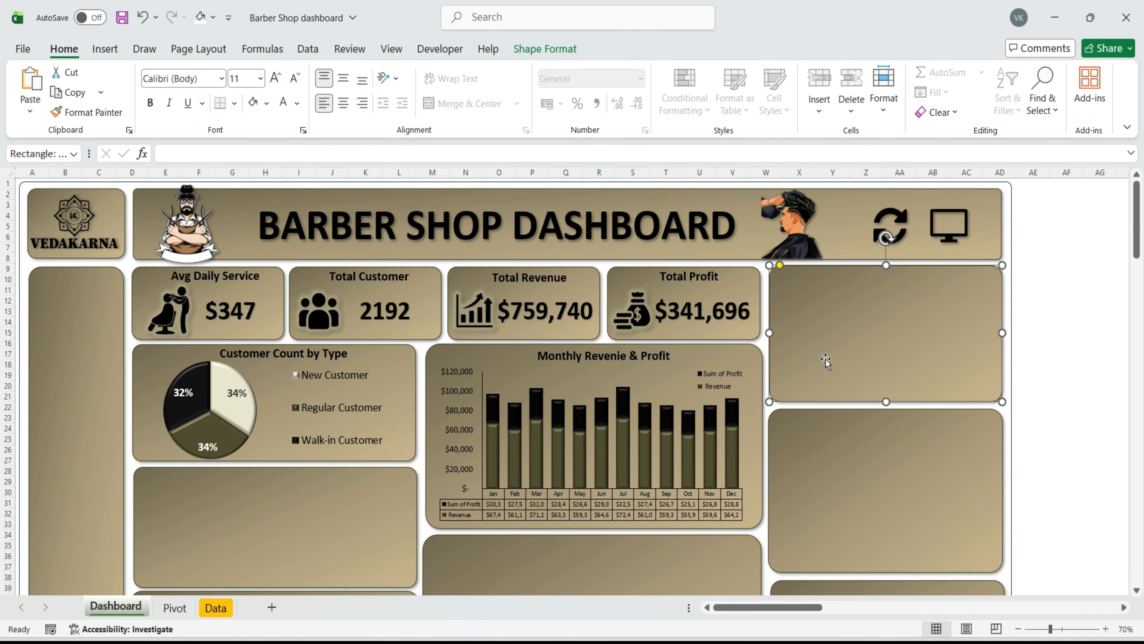
Insert a Stacked Line with Markers chart from the Profit By Branch pivot table on the Pivot sheet
click(175, 607)
click(491, 233)
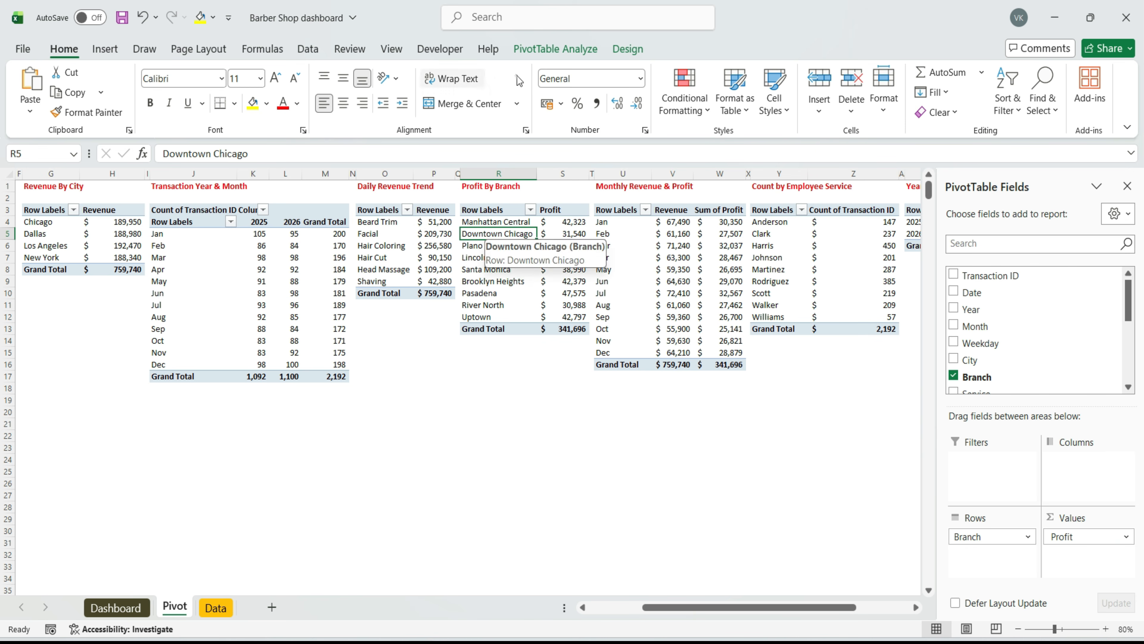
click(107, 48)
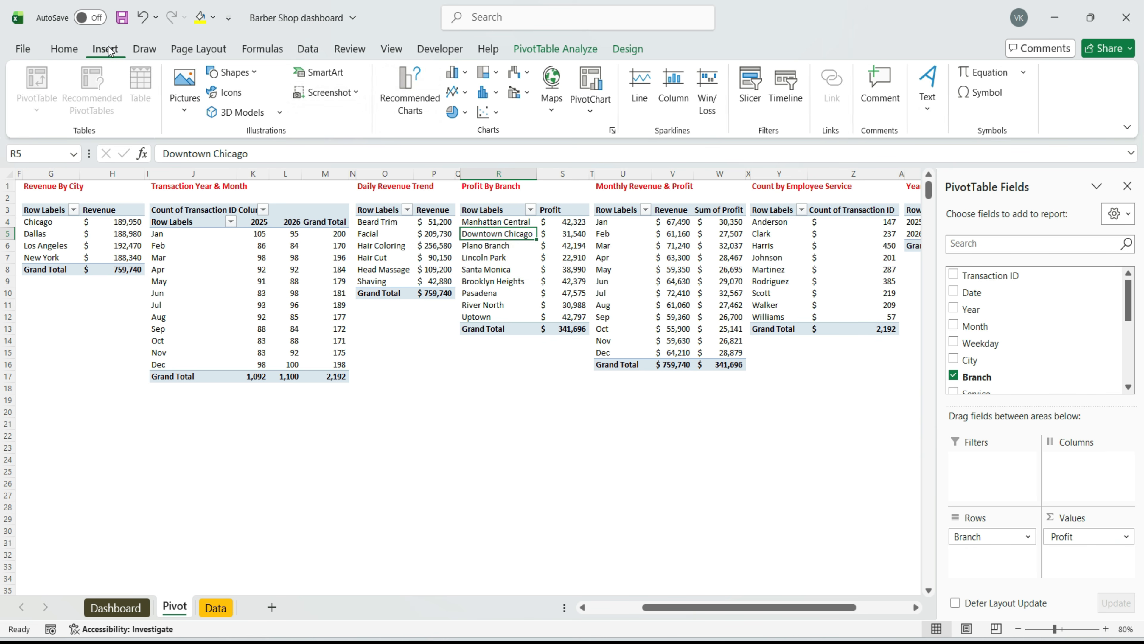
click(426, 98)
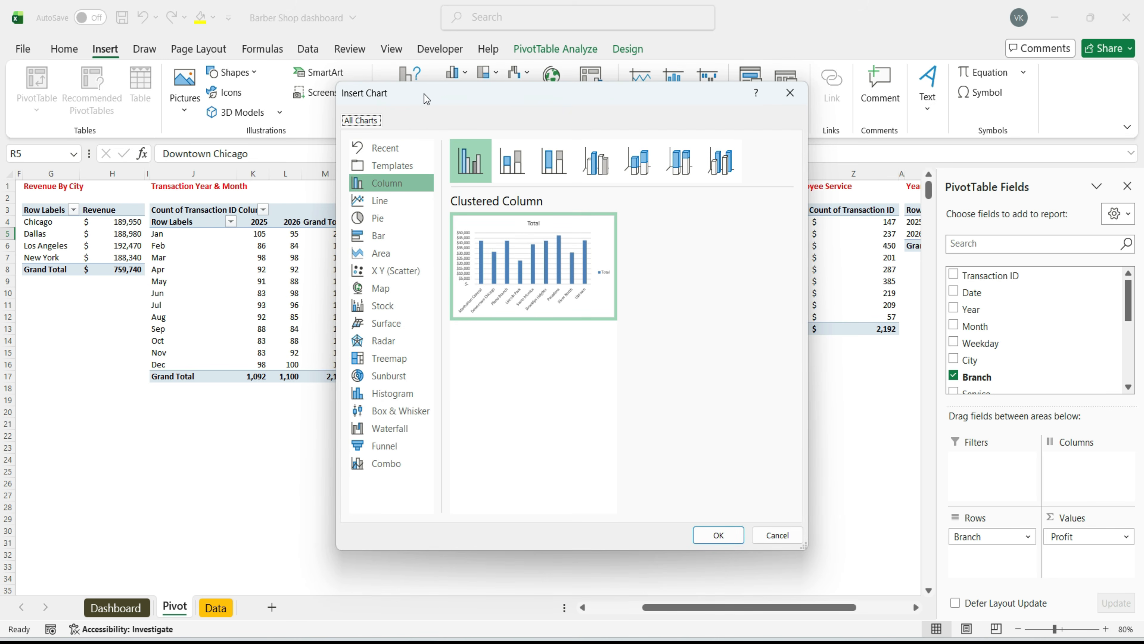
click(404, 199)
click(638, 161)
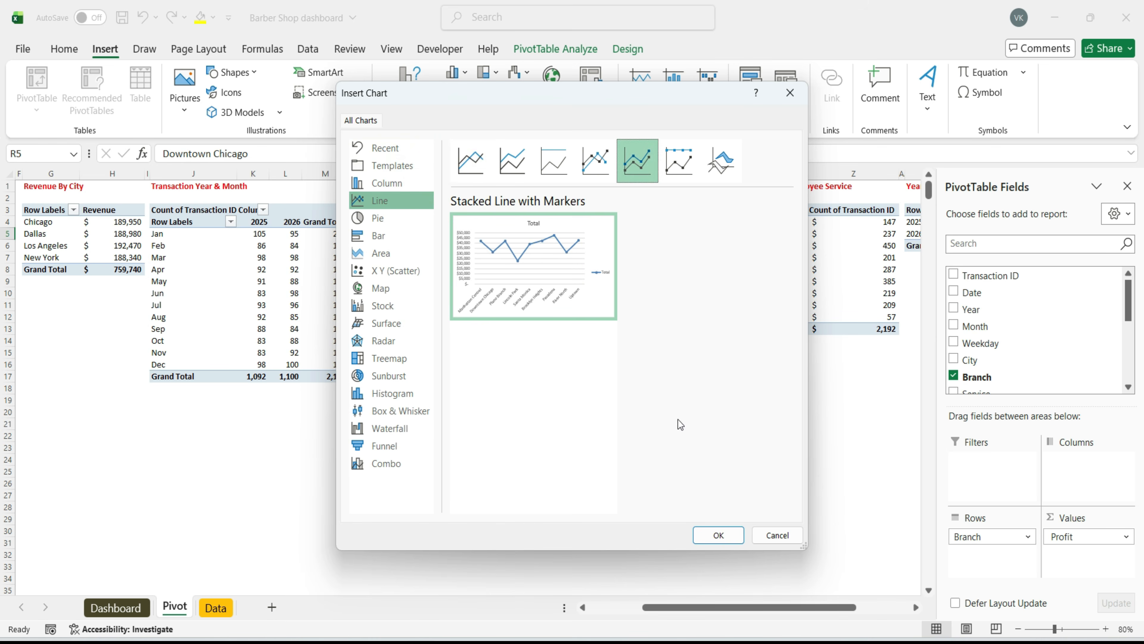
click(719, 535)
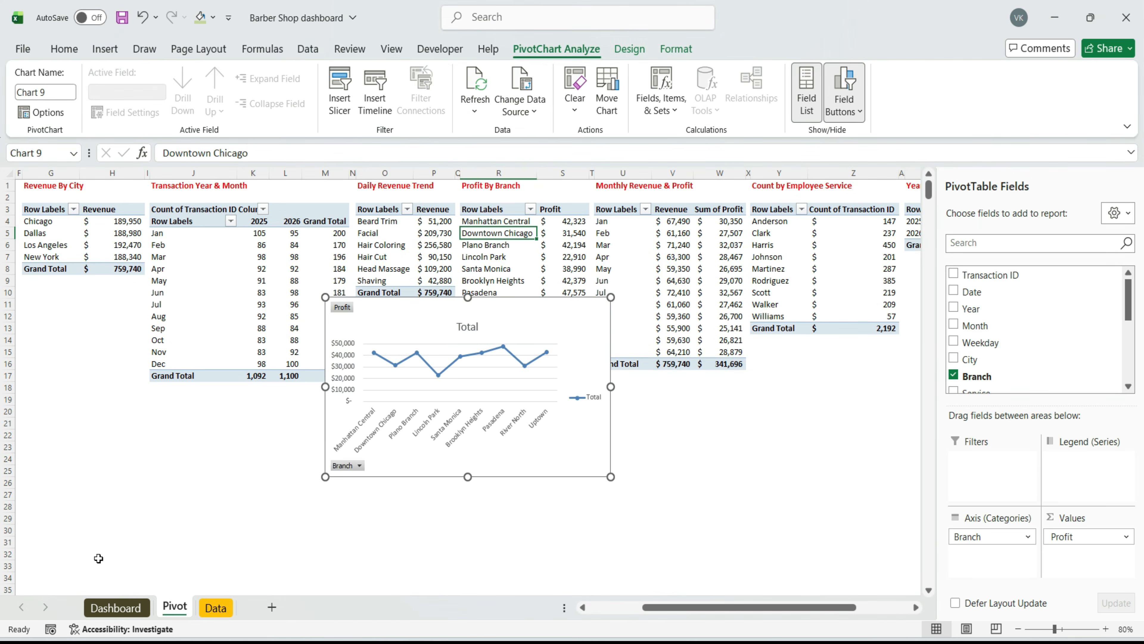
Move the branch profit line chart to the Dashboard sheet and hide its Profit and Branch field buttons
key(ctrl+x)
click(115, 607)
key(ctrl+v)
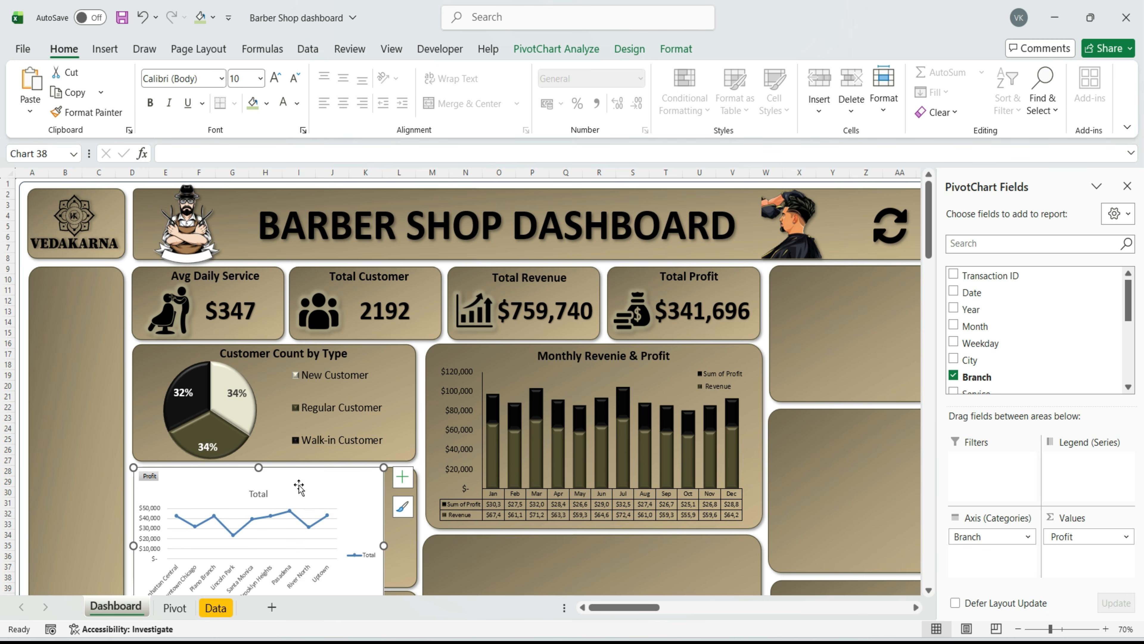
drag(320, 474, 626, 299)
right_click(455, 300)
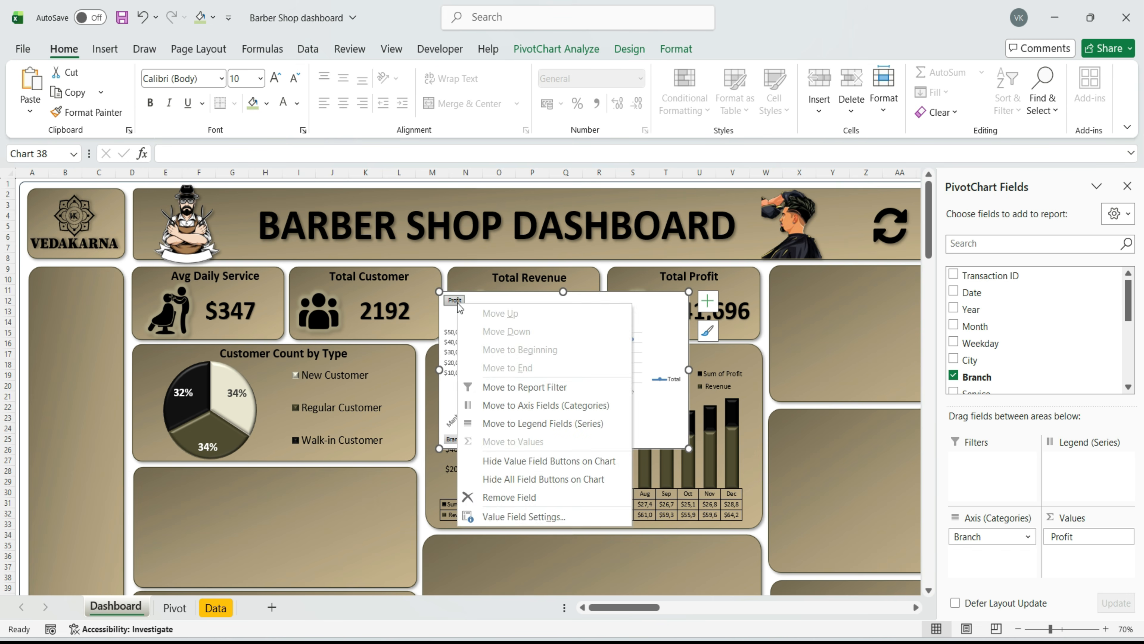
click(487, 456)
right_click(456, 438)
click(504, 371)
Place the line chart over the empty card beside the Total Profit card and remove its fill
drag(625, 607, 635, 607)
drag(520, 296, 843, 274)
click(675, 48)
click(441, 72)
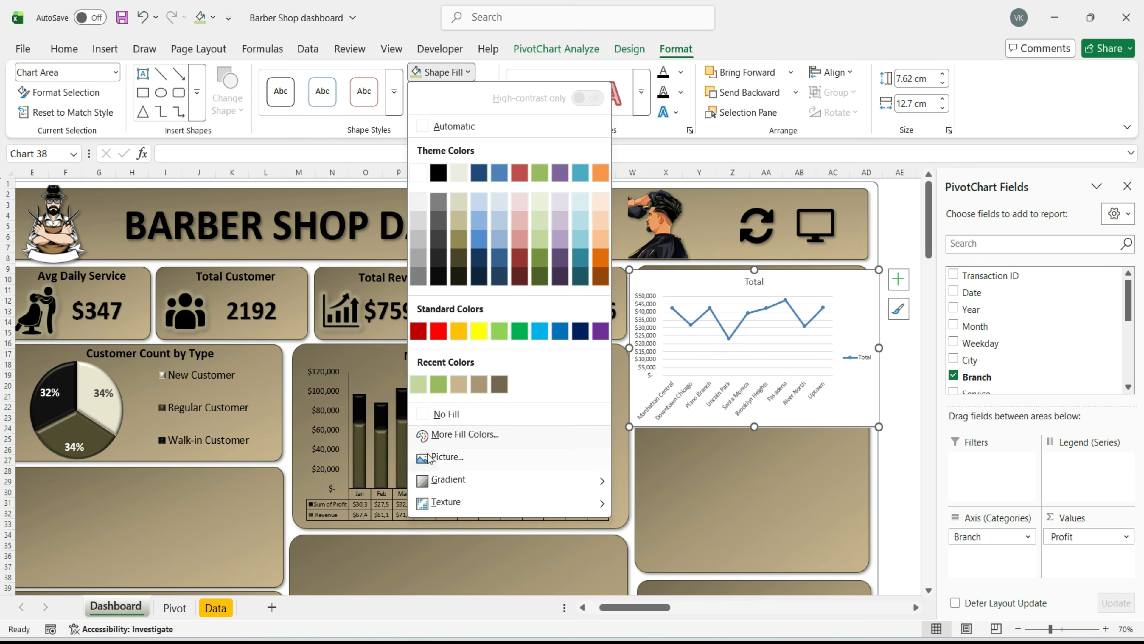
click(446, 413)
Set the category axis labels' custom angle to 0° and delete the line chart's built-in title
double_click(797, 376)
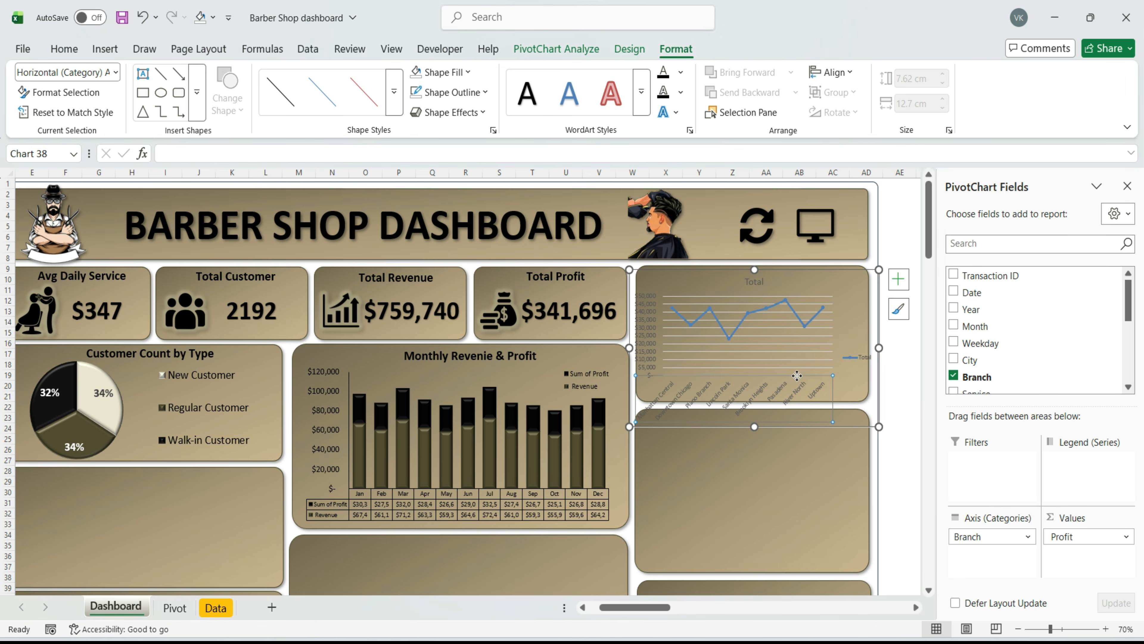
click(984, 251)
click(1082, 350)
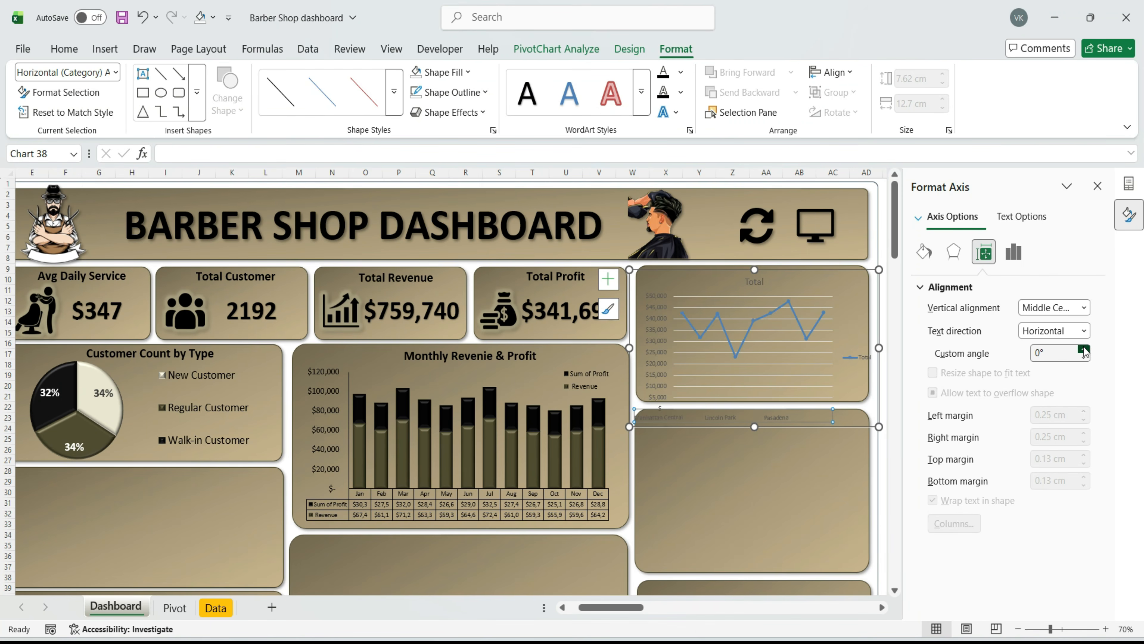
click(754, 281)
key(Delete)
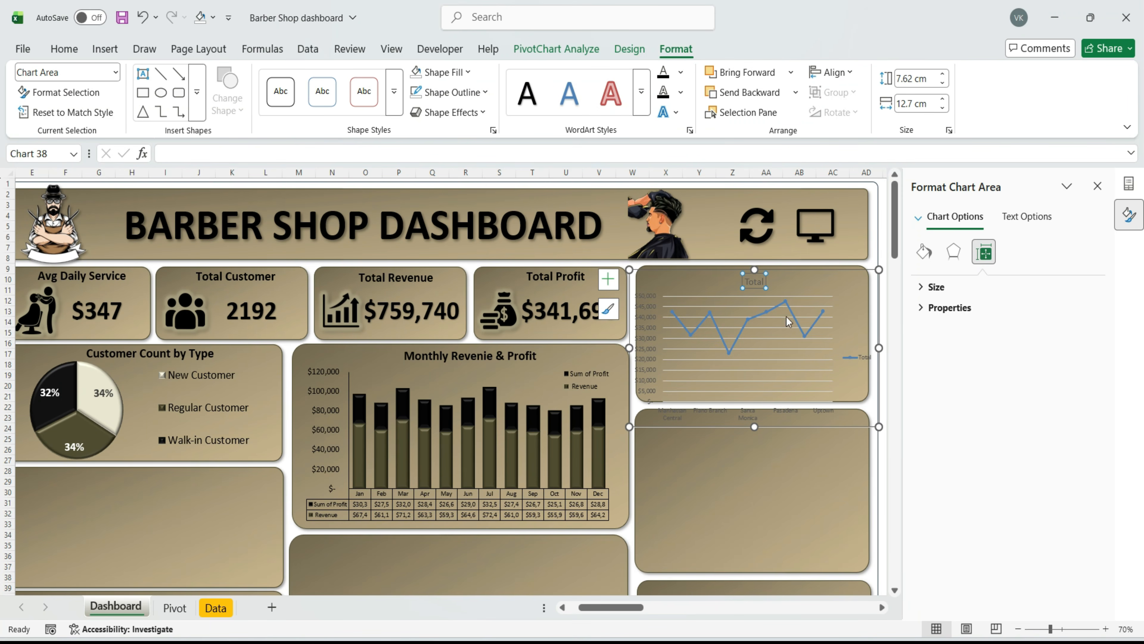
Add error bars and vertical gridlines without a legend, and fit the line chart to its card at 6.3 by 11.74 cm
click(672, 289)
click(608, 281)
click(904, 375)
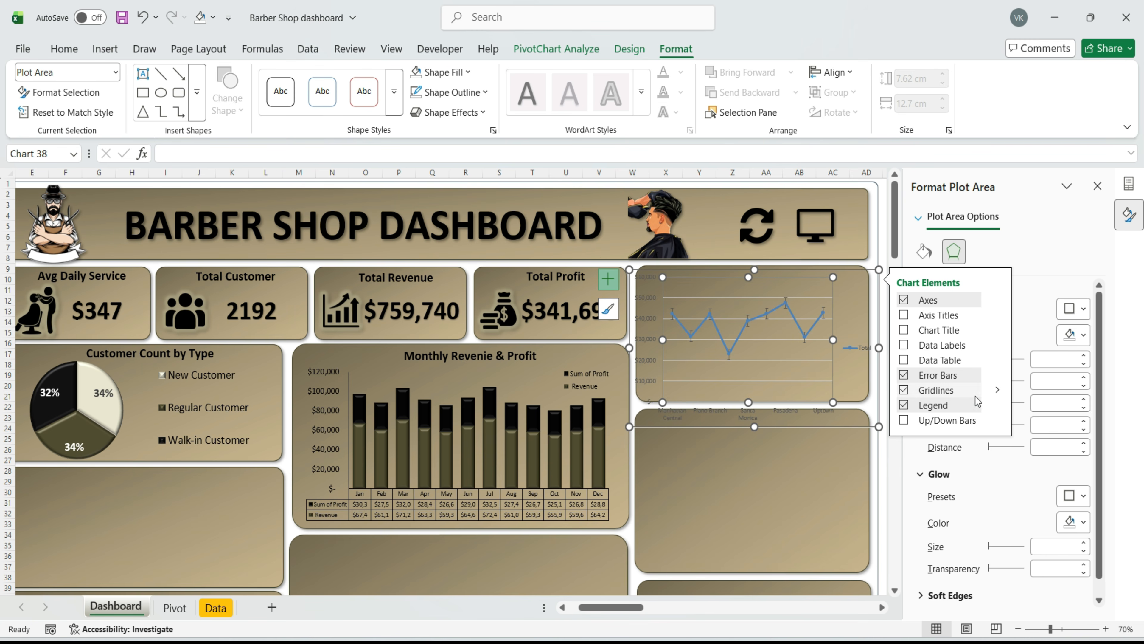
mouse_move(997, 389)
click(764, 409)
click(703, 412)
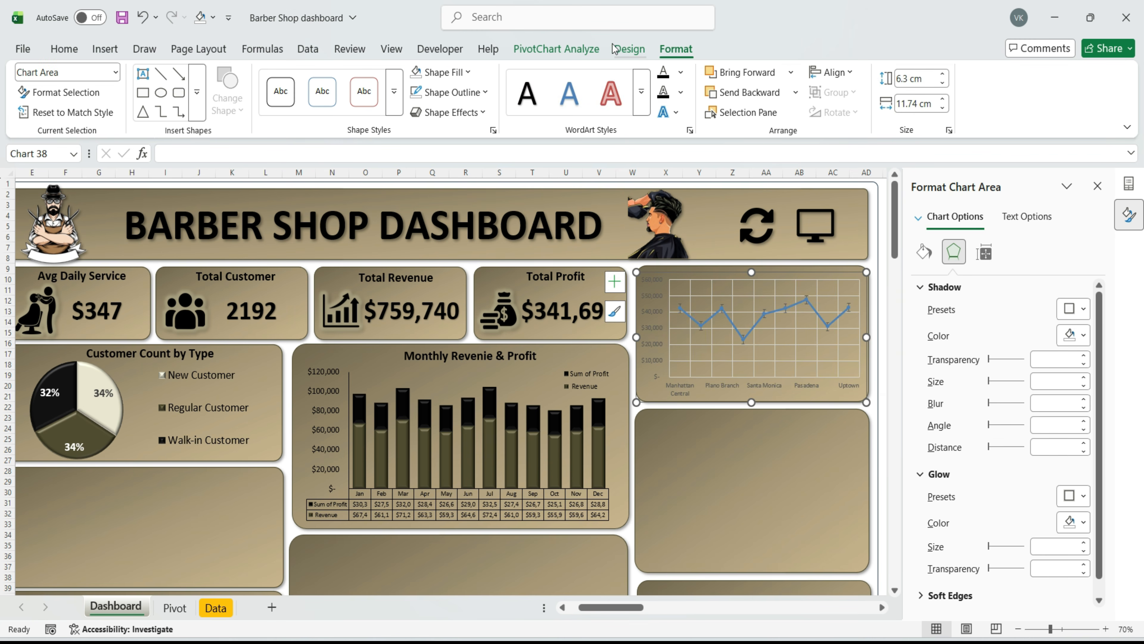
Apply the dark chart style to the line chart, remove its background fill and make its axis text black
click(630, 48)
click(255, 101)
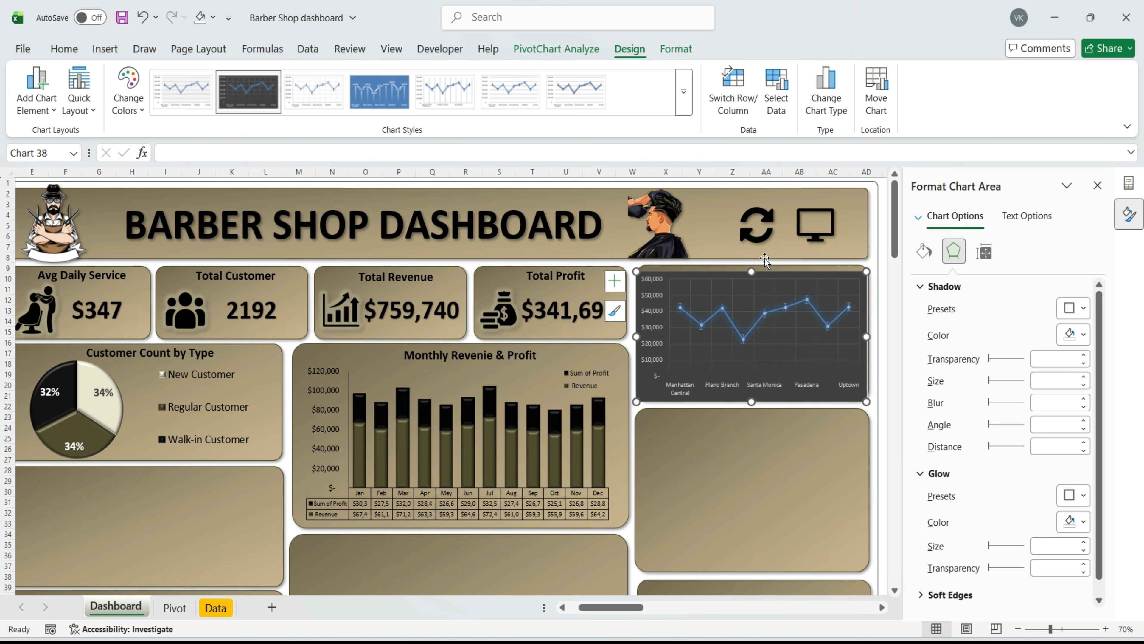
click(676, 48)
click(442, 73)
click(462, 414)
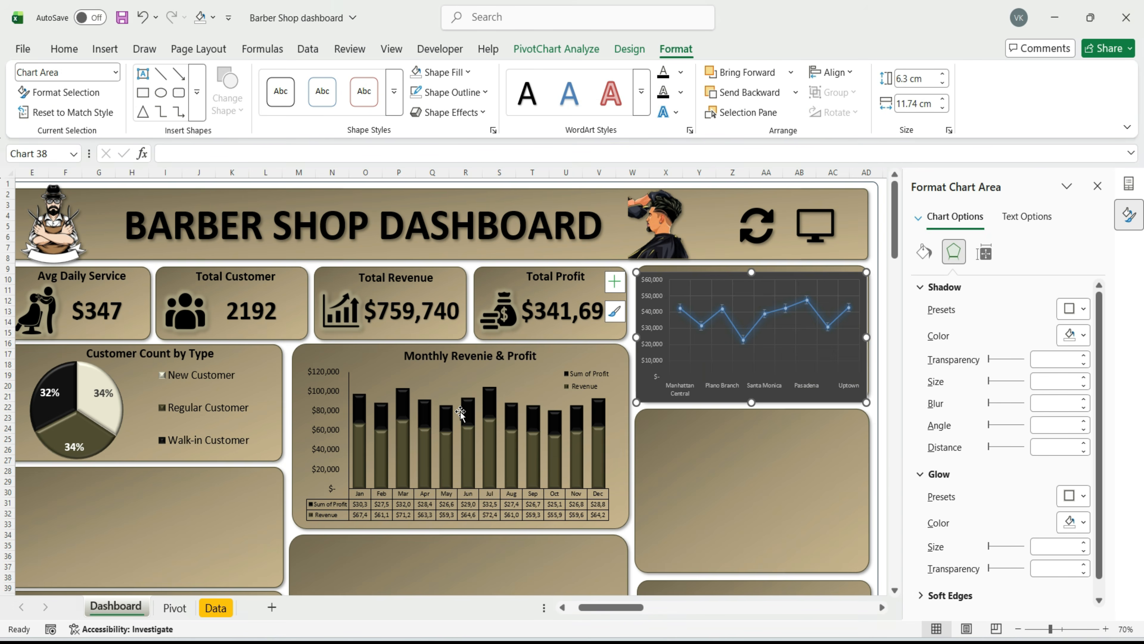
key(Down)
key(Down)
key(Down)
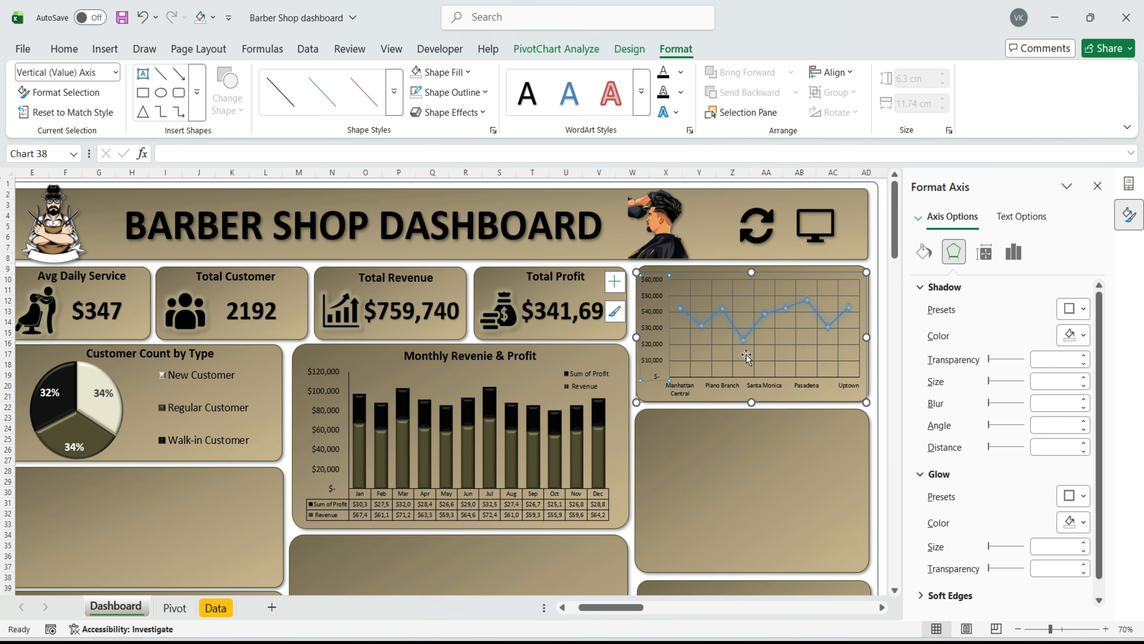
Recolor the branch profit line green and its error bars black using preset shape styles
click(743, 341)
click(394, 92)
key(Escape)
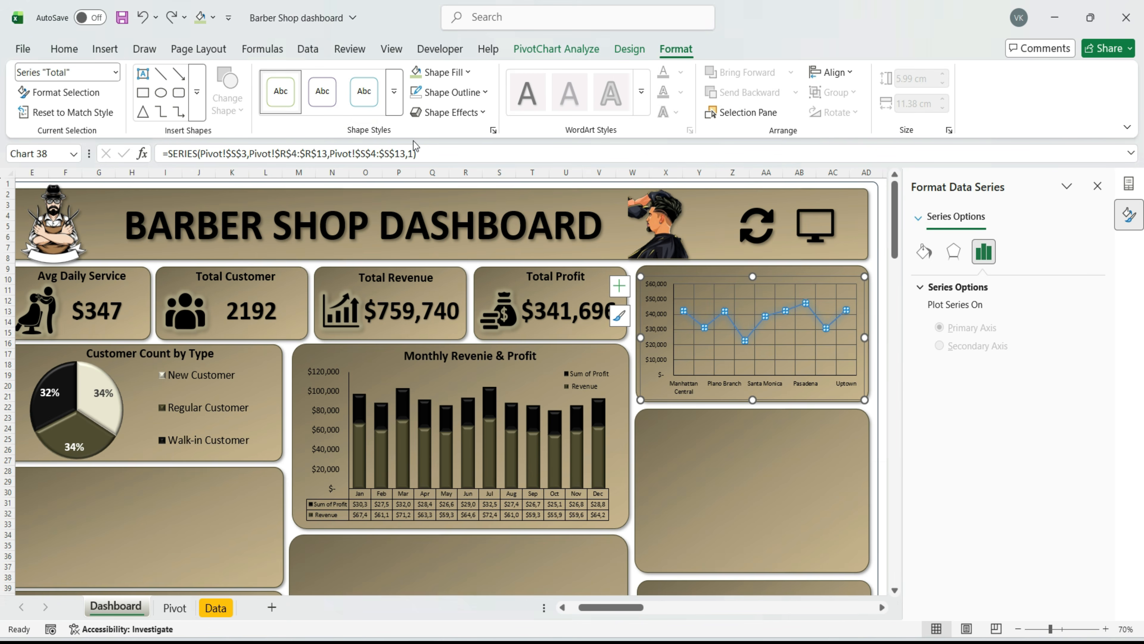
key(Down)
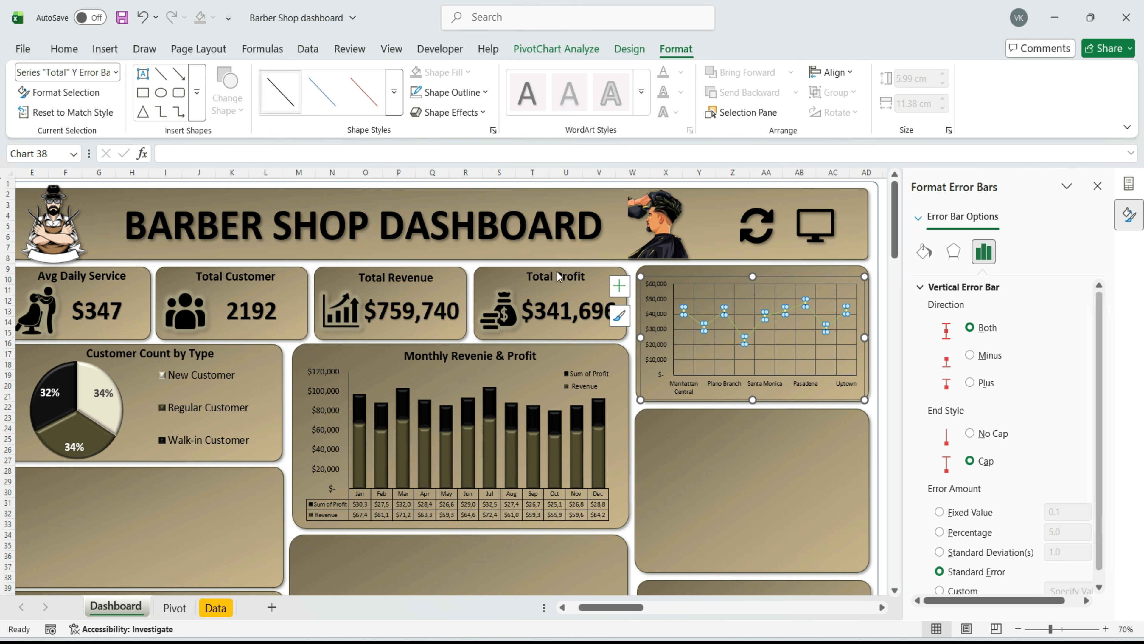
Add white data labels to the branch profit line and set its line width to 1.75 pt
click(700, 288)
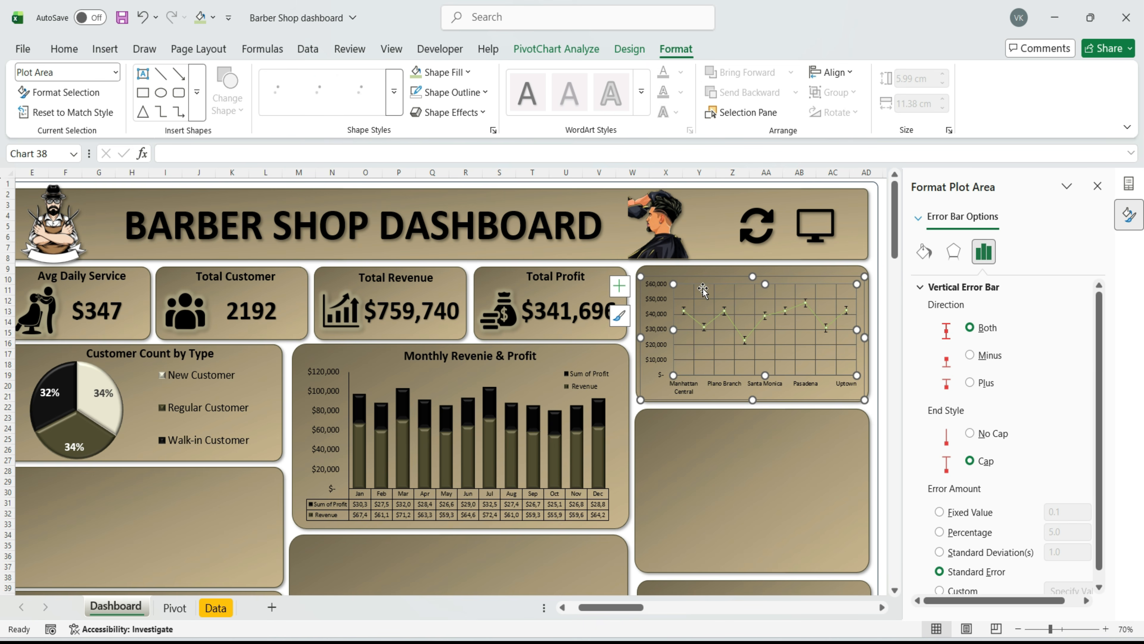
click(619, 285)
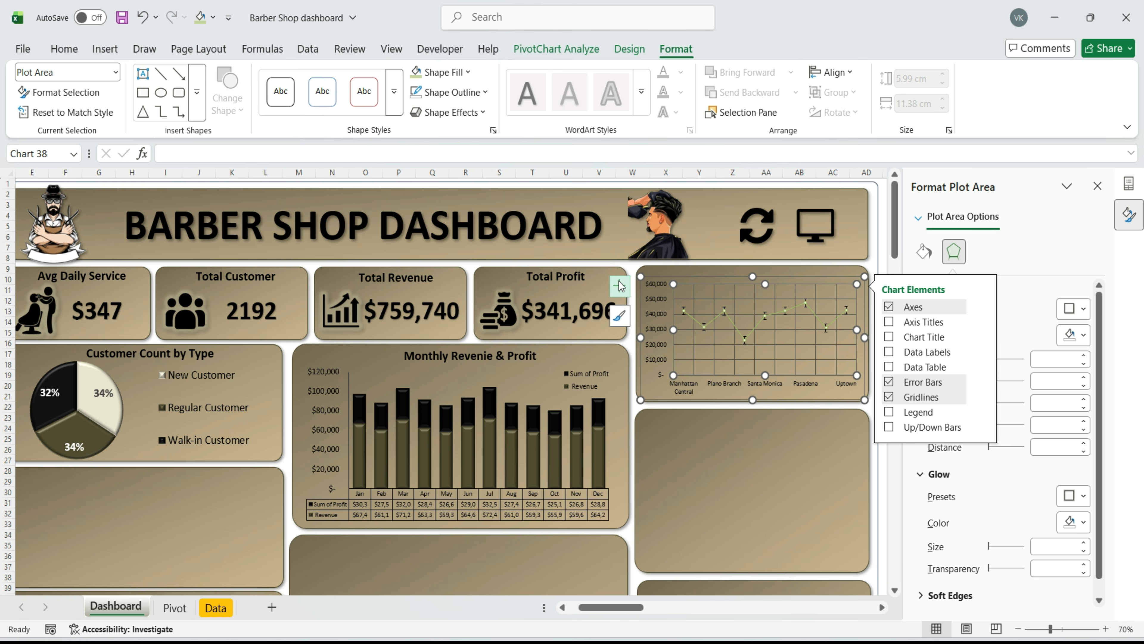
click(889, 352)
click(64, 49)
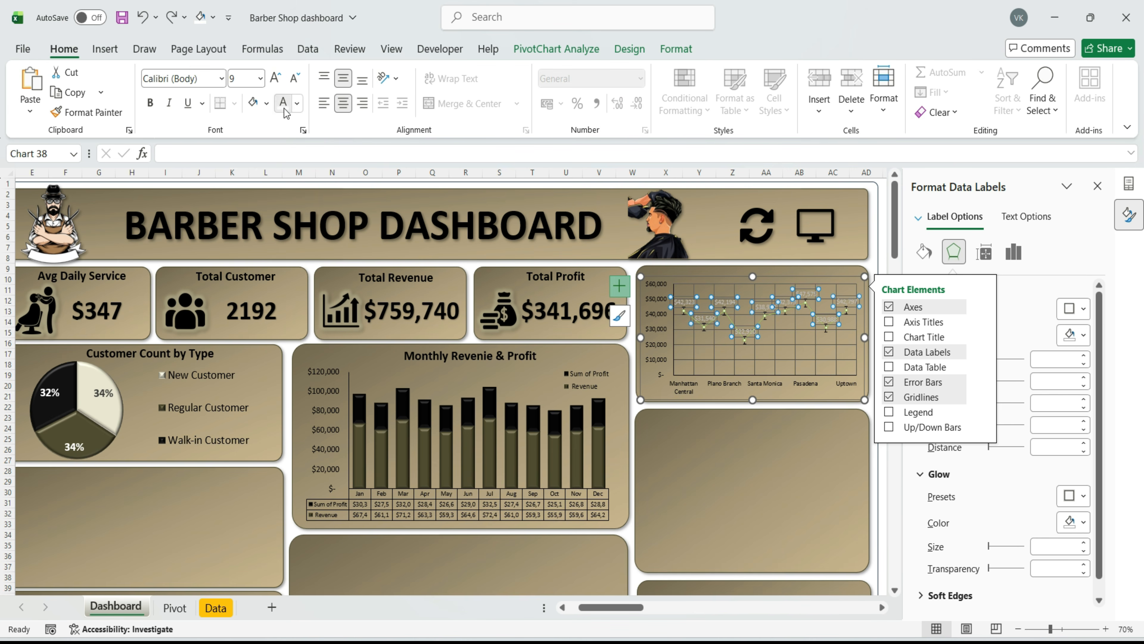
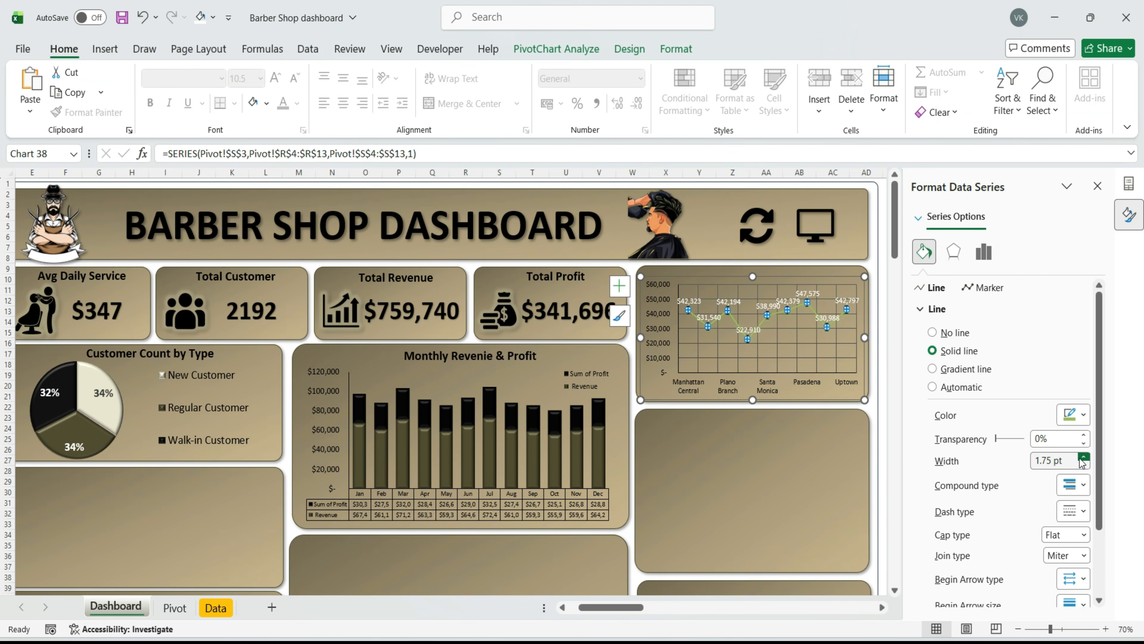
click(803, 338)
click(675, 48)
click(452, 113)
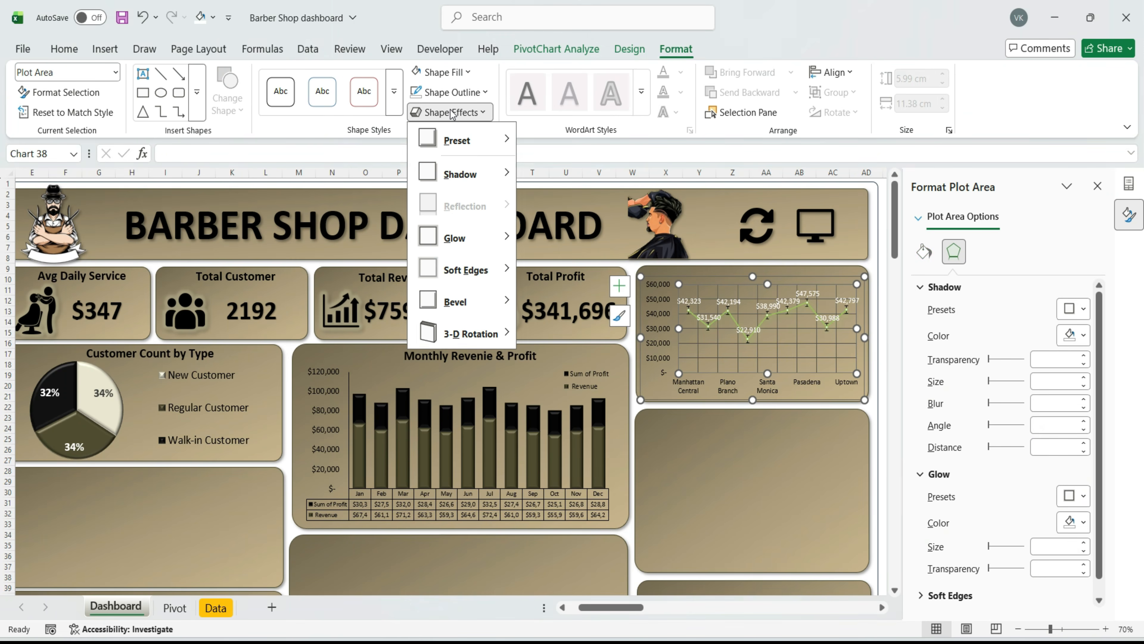
mouse_move(467, 182)
key(Escape)
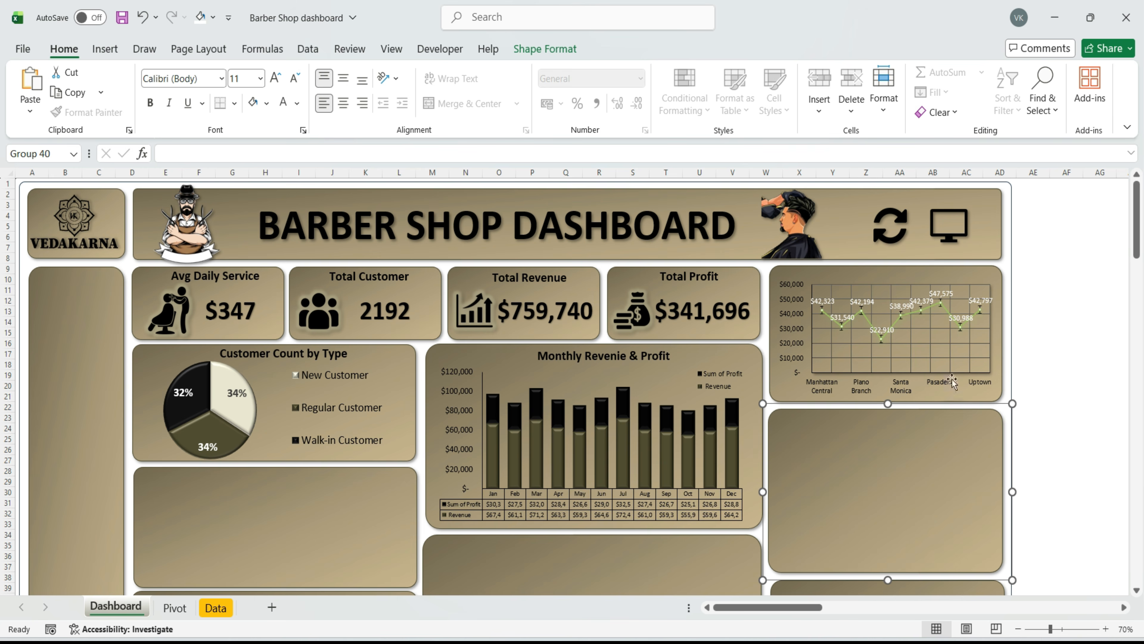
Title the line chart's card "Branch Profit" in a text box and fit the chart below it
click(955, 275)
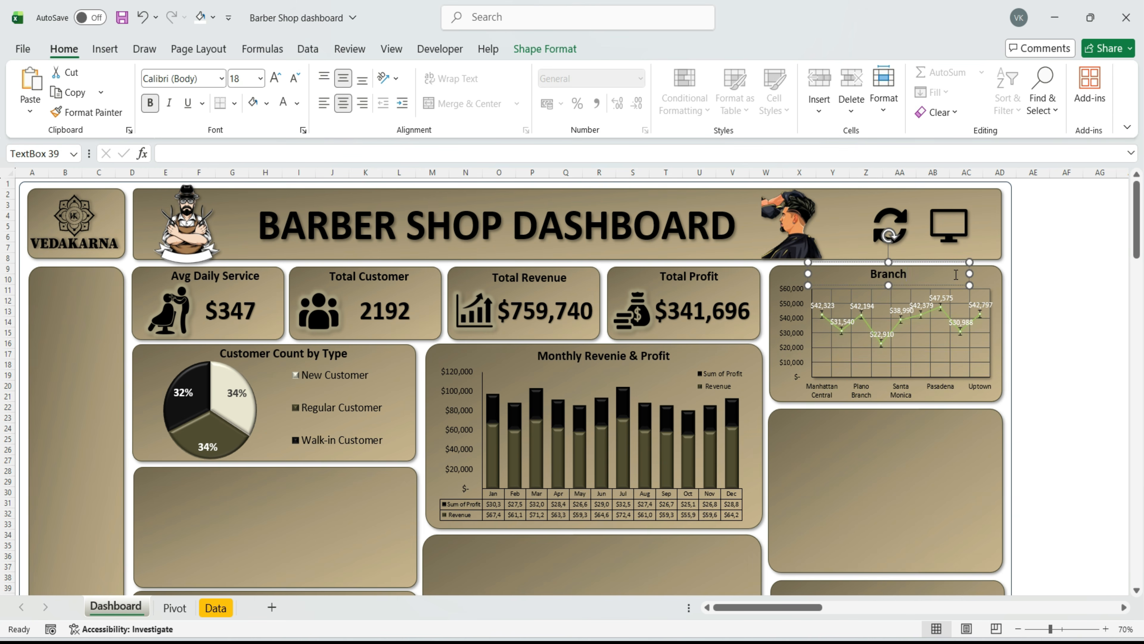
click(873, 361)
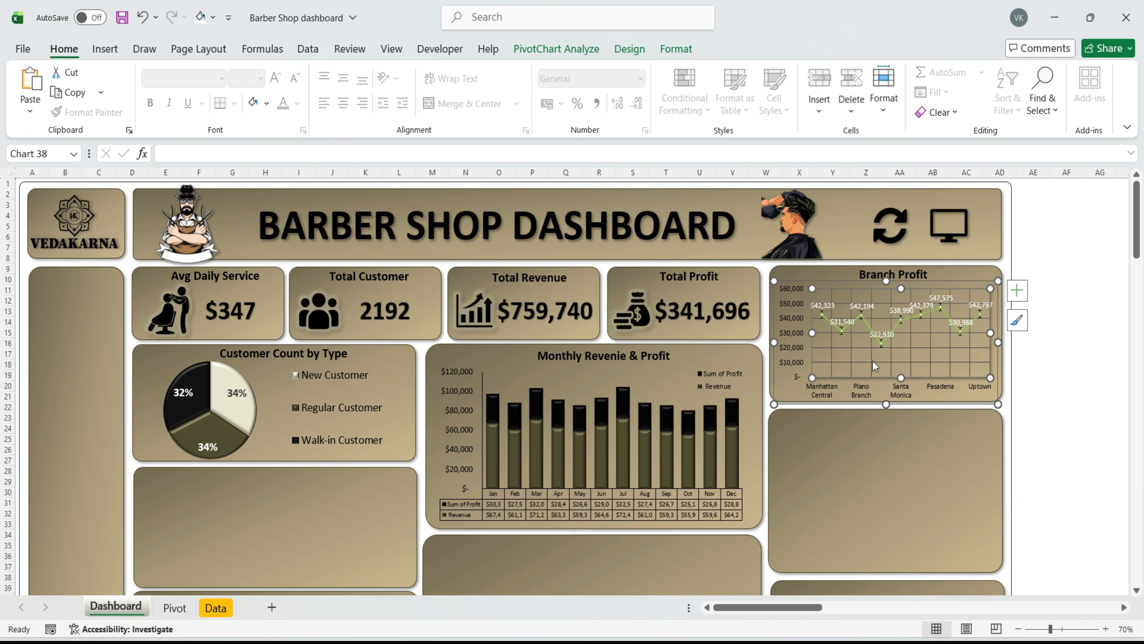
click(120, 609)
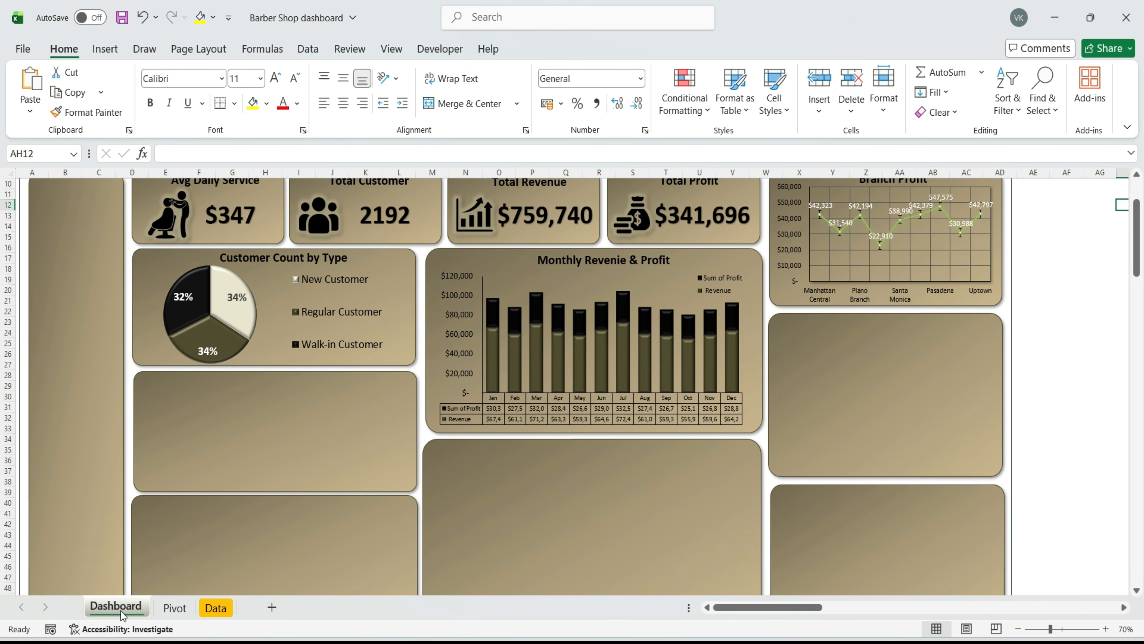
Insert an area chart from the Daily Revenue Trend pivot table on the Pivot sheet
click(172, 609)
click(379, 245)
click(378, 236)
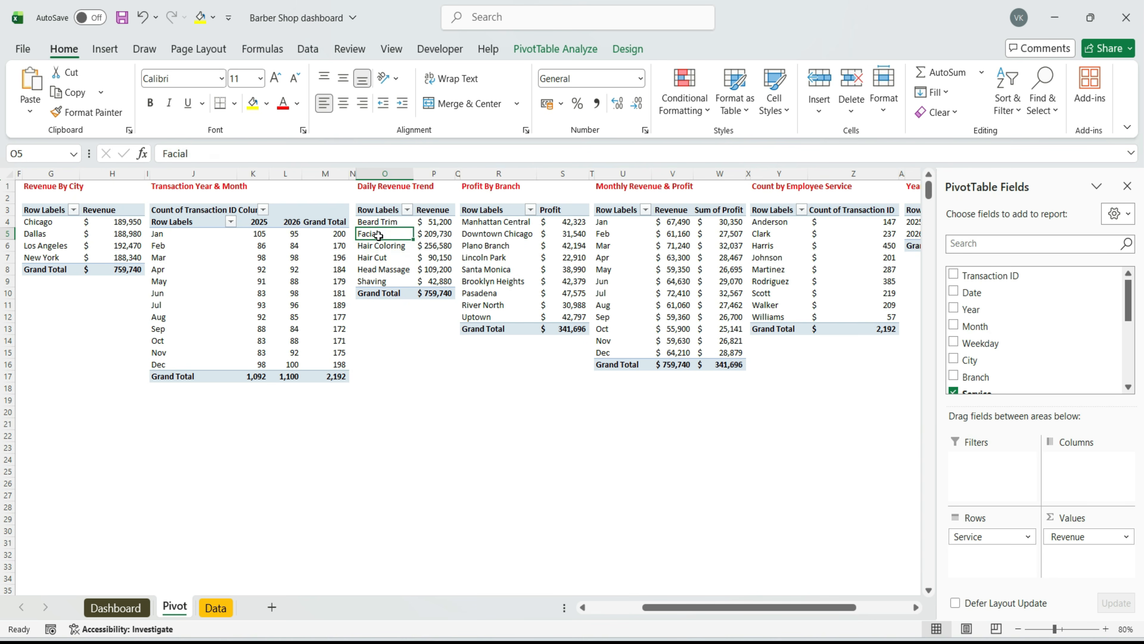
click(106, 51)
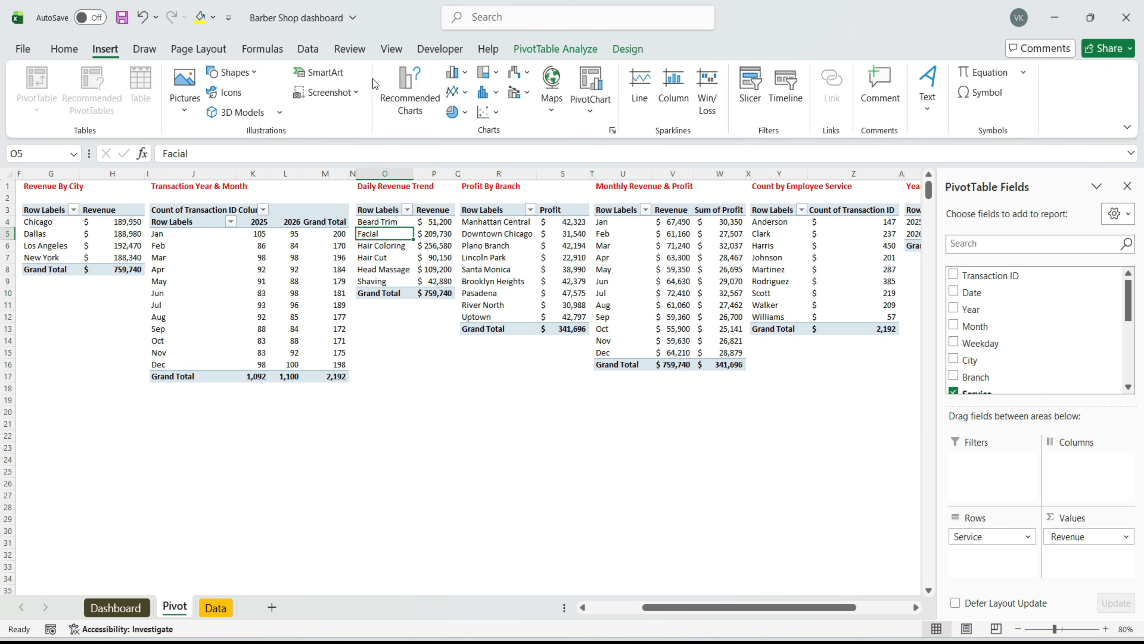
click(409, 95)
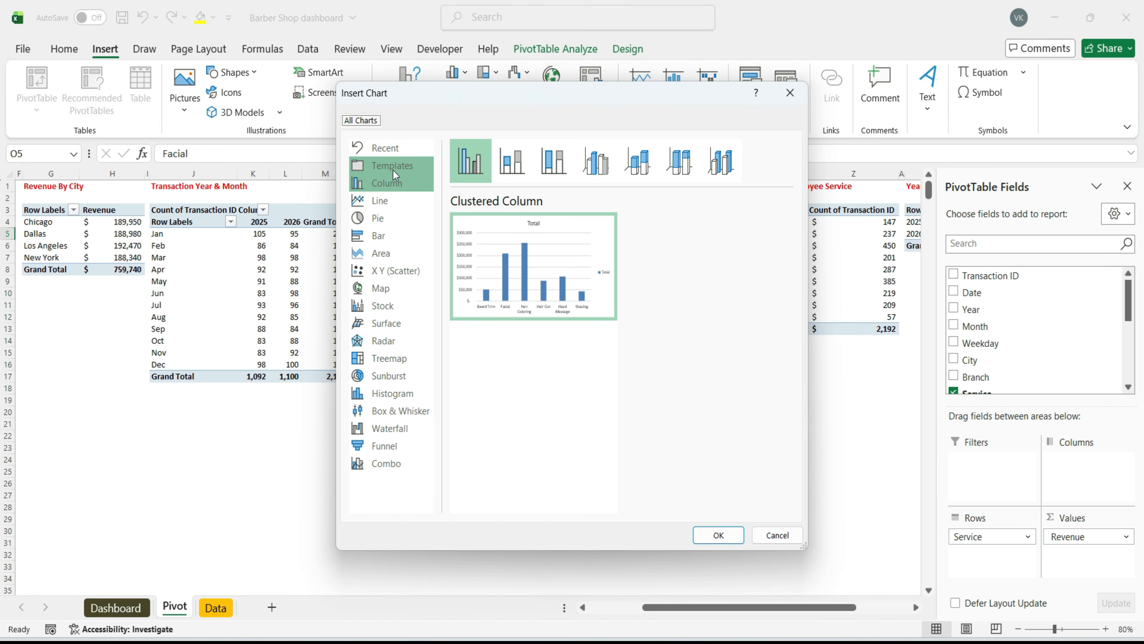
click(394, 257)
click(719, 535)
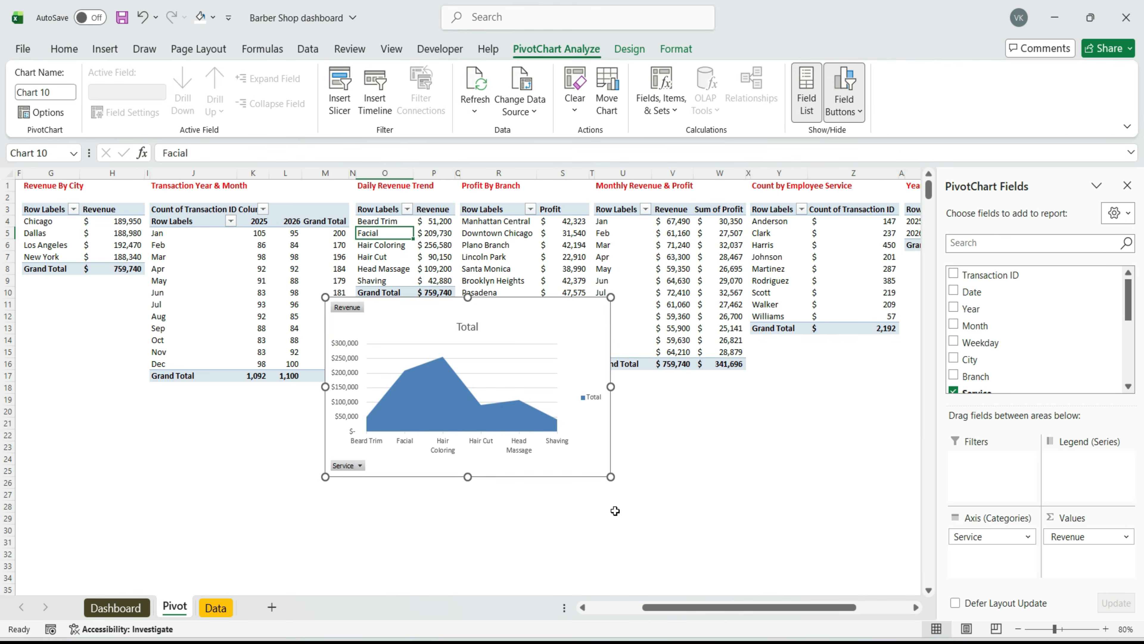
Move the service revenue area chart to the Dashboard sheet and hide its Revenue and Service field buttons
key(Delete)
click(116, 608)
key(ctrl+v)
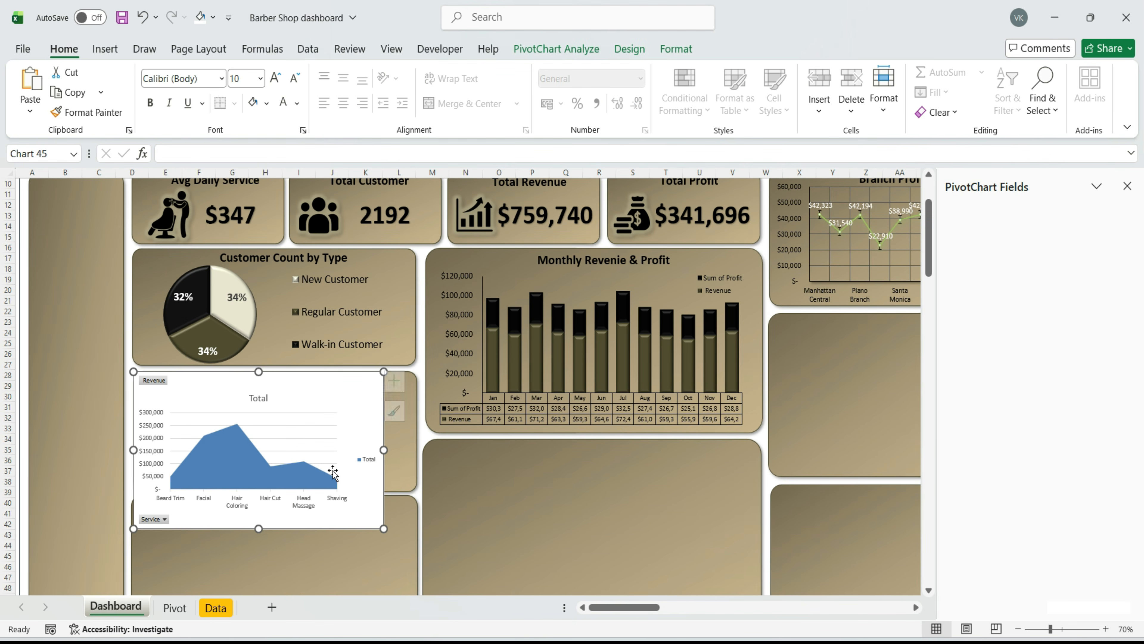
right_click(154, 380)
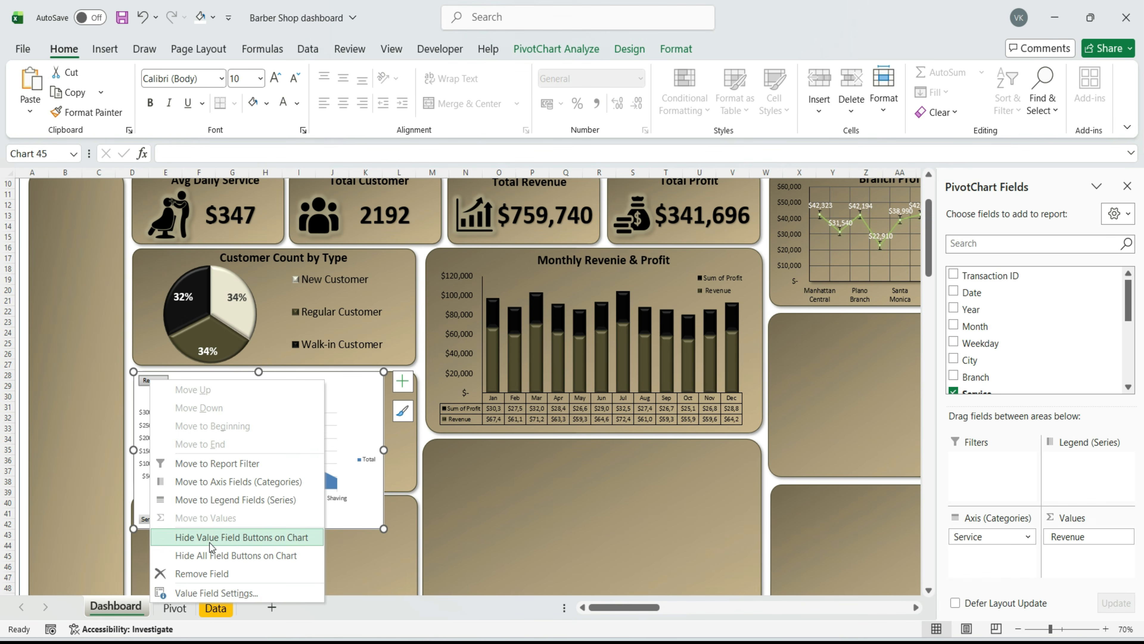
click(204, 535)
right_click(155, 520)
click(202, 456)
Remove the fill and outline from the service revenue area chart
click(676, 49)
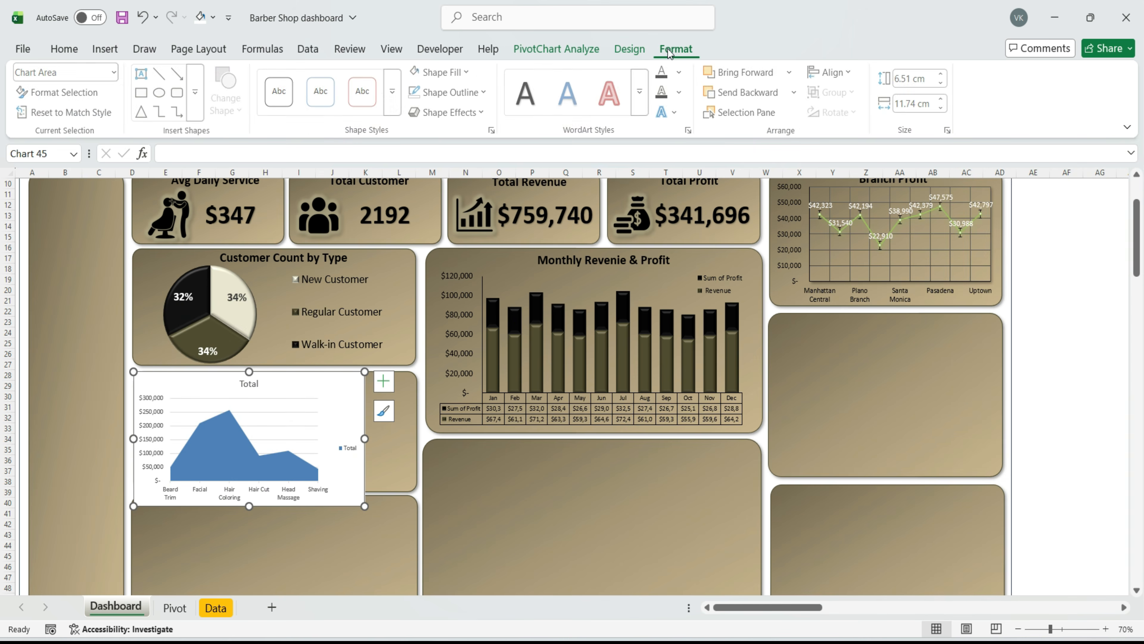
click(441, 72)
click(439, 414)
click(450, 92)
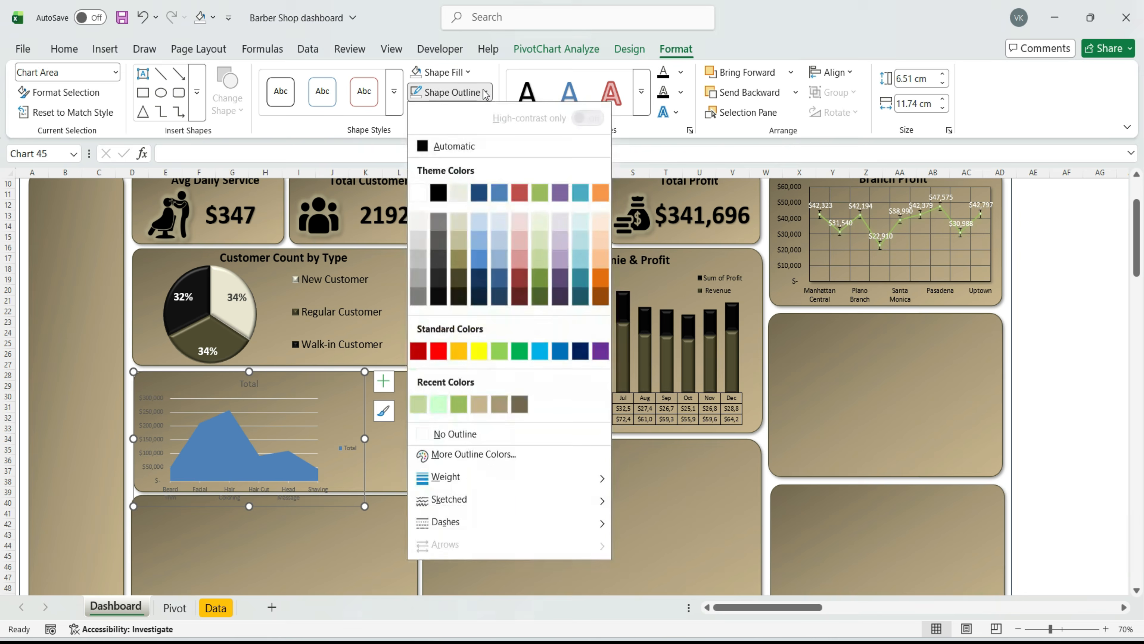
click(441, 433)
Delete the area chart's gridlines and legend, and resize the chart to fit its card below the customer count pie
click(281, 411)
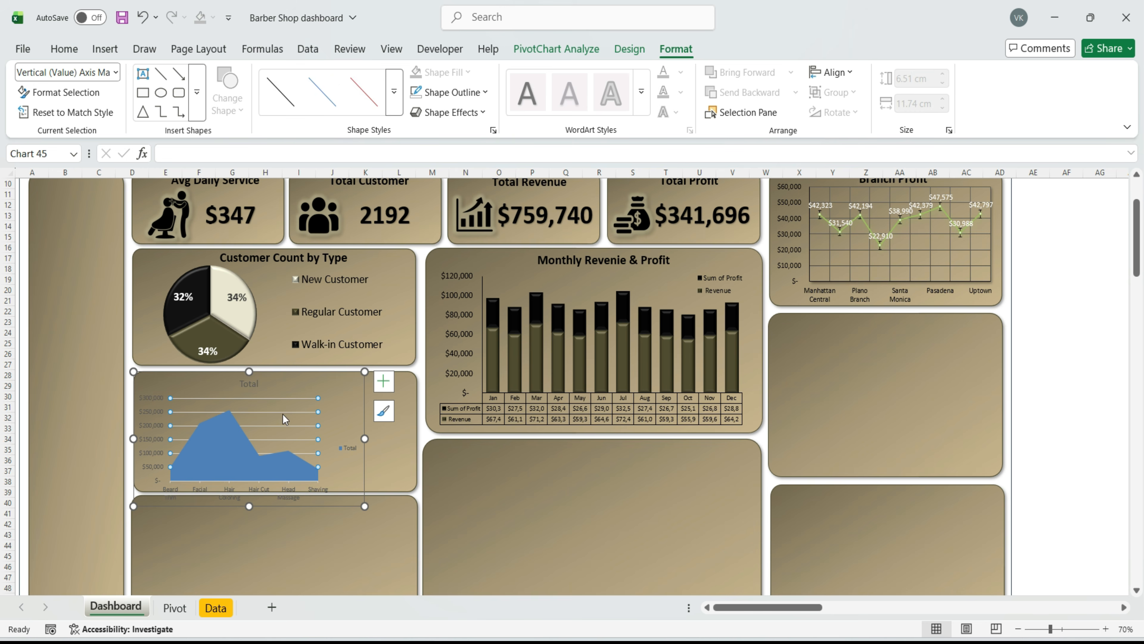
key(Delete)
drag(351, 453, 396, 438)
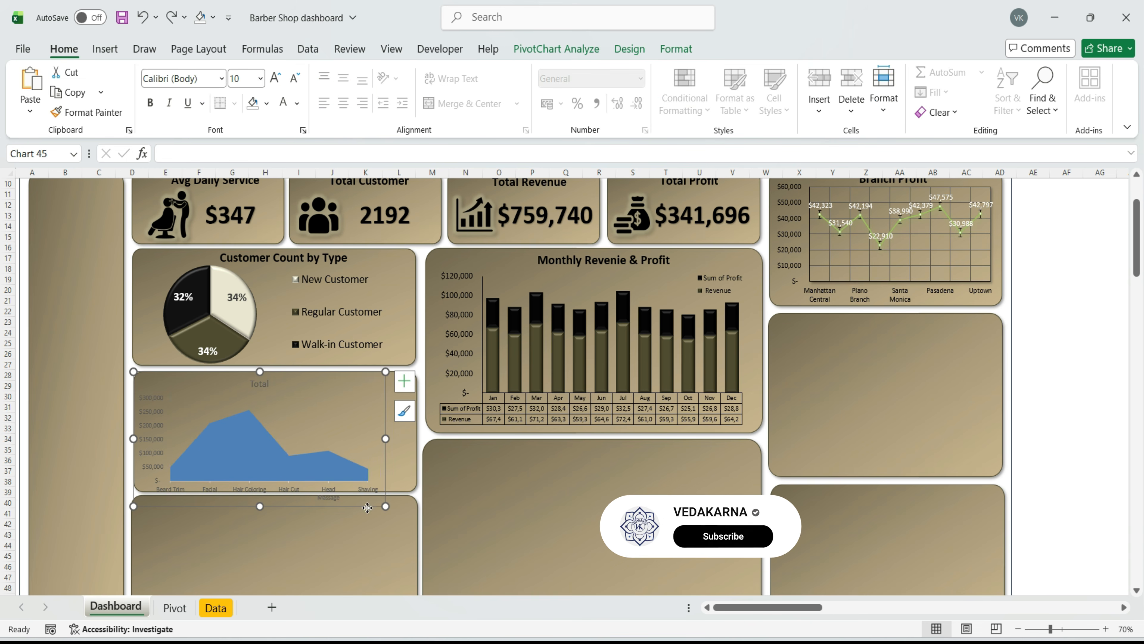
drag(270, 496, 275, 490)
drag(395, 433, 417, 433)
Set the area chart's value axis labels to size 11, make both axes' labels black, and delete the chart title
click(275, 78)
click(275, 77)
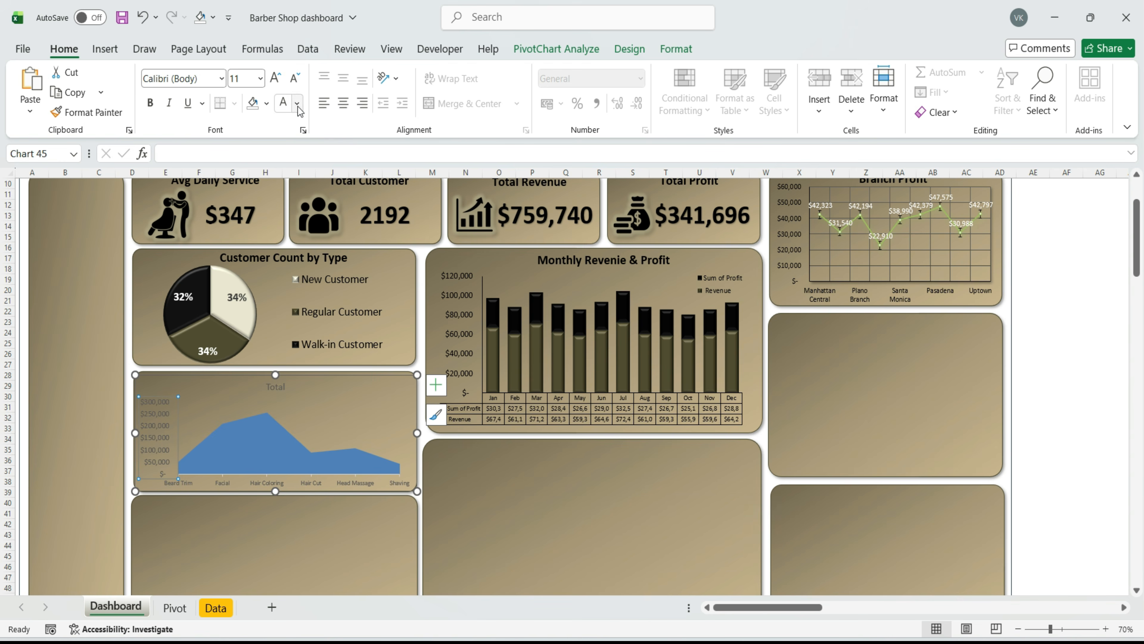
click(297, 104)
click(306, 307)
click(196, 474)
click(282, 110)
click(283, 393)
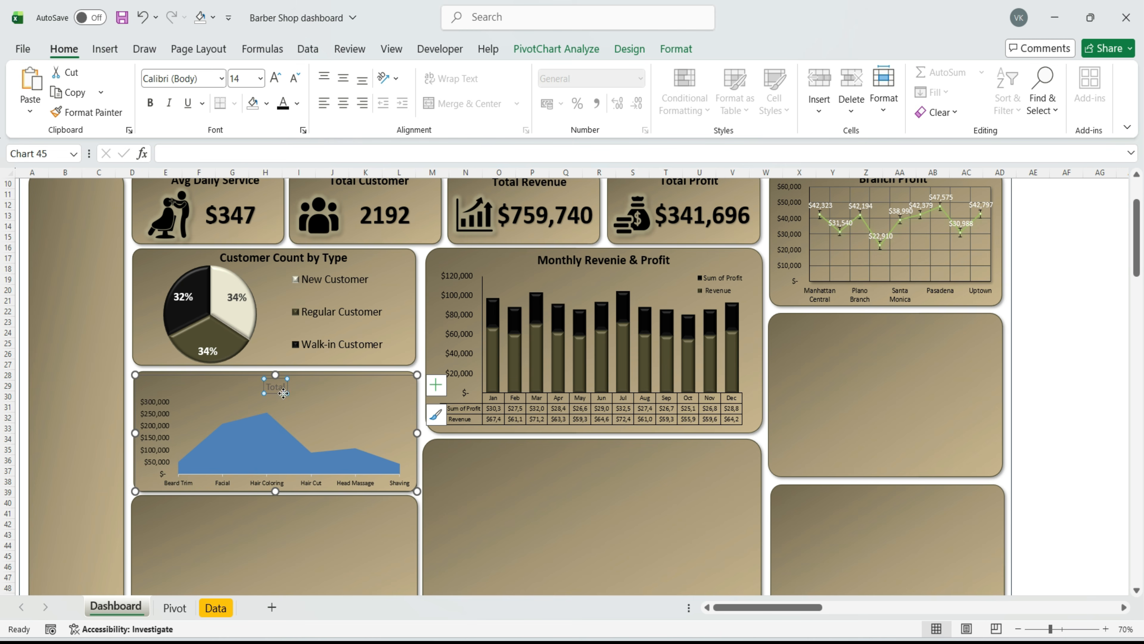
key(Delete)
Fill the revenue area series with dark olive and enlarge the plot area within the card
click(270, 432)
click(676, 49)
click(469, 72)
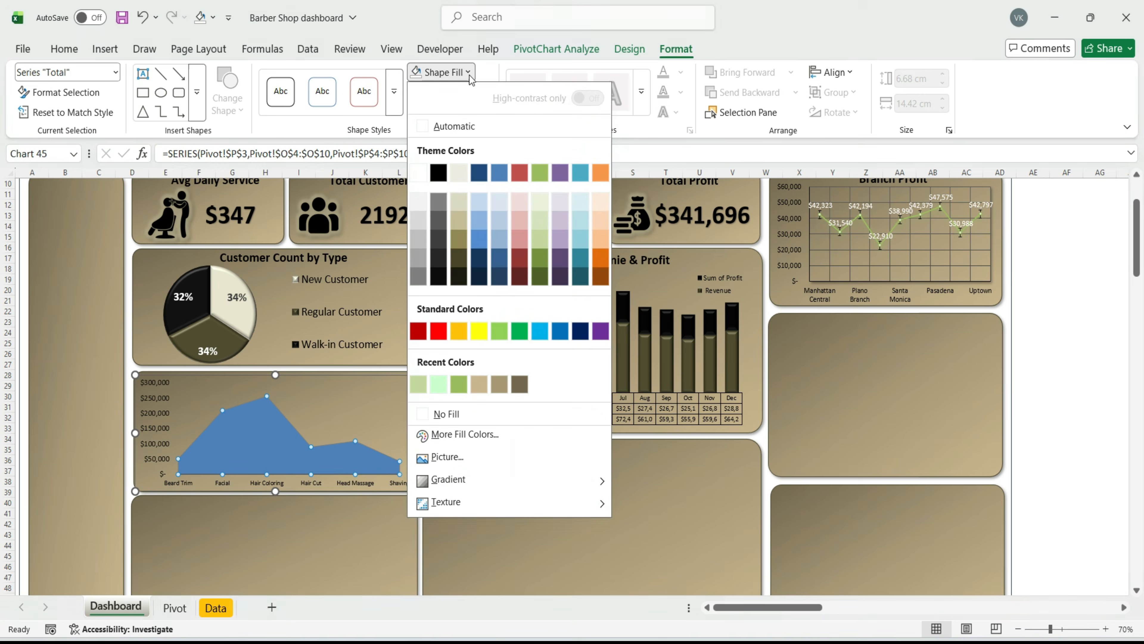
click(458, 251)
click(398, 446)
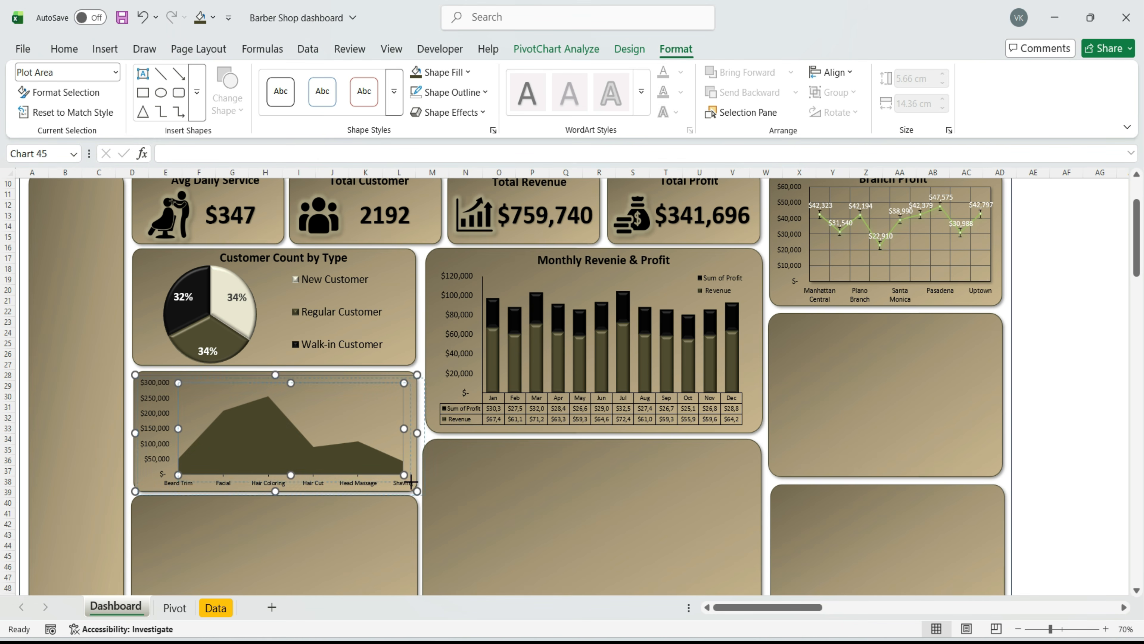
Add white data labels to the area chart, enlarge its service axis labels to 10.5, and refit the plot area
click(436, 385)
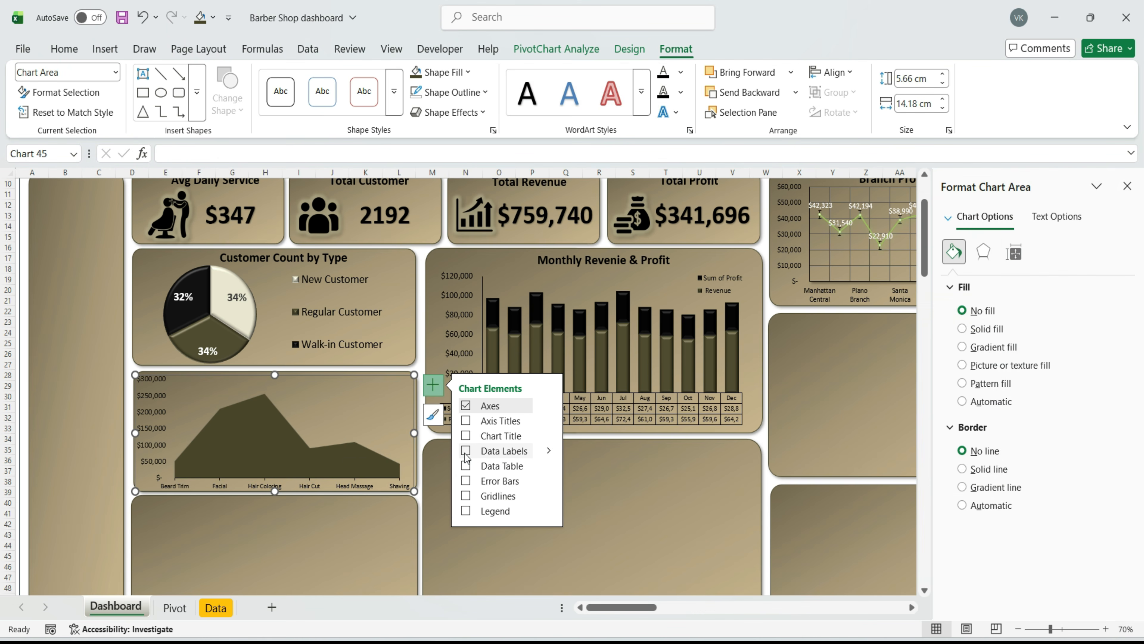
click(297, 111)
click(326, 239)
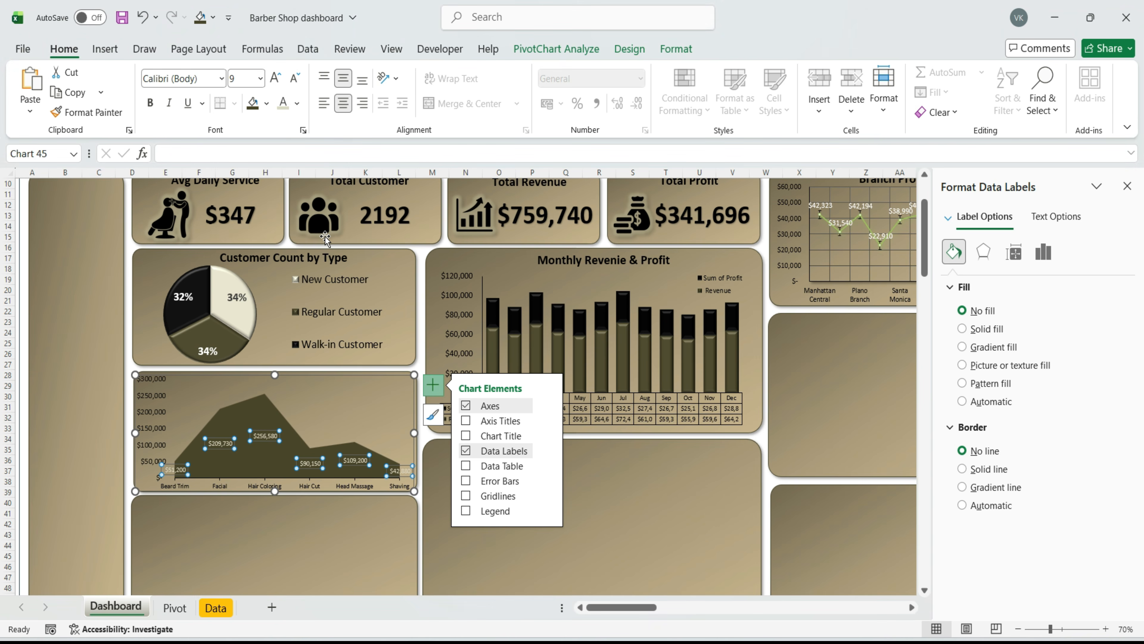
click(275, 79)
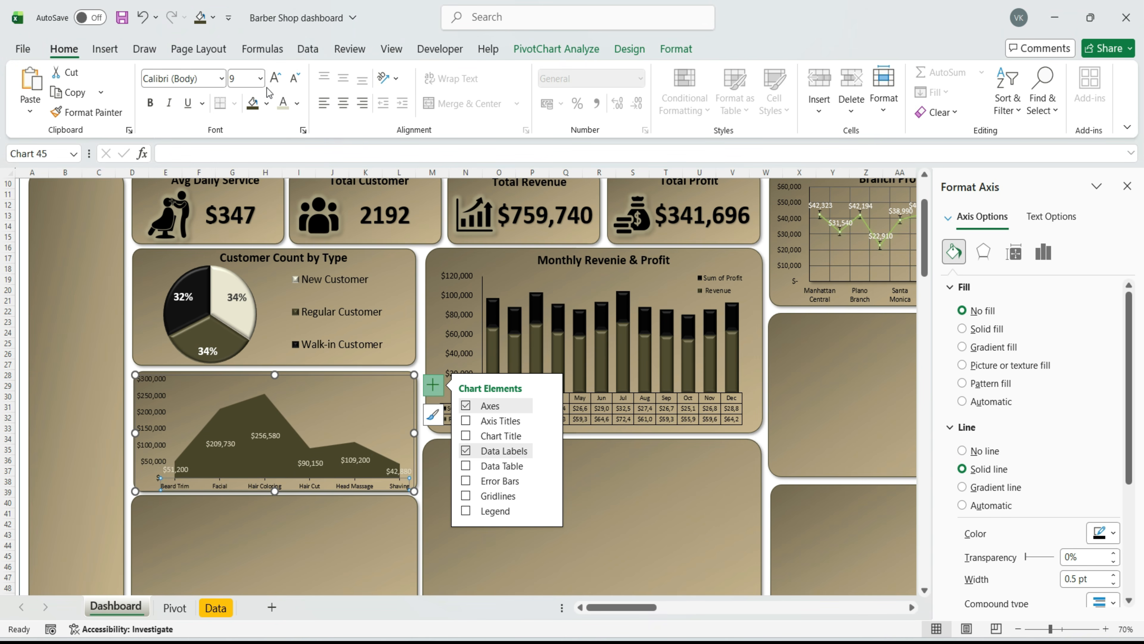
click(287, 392)
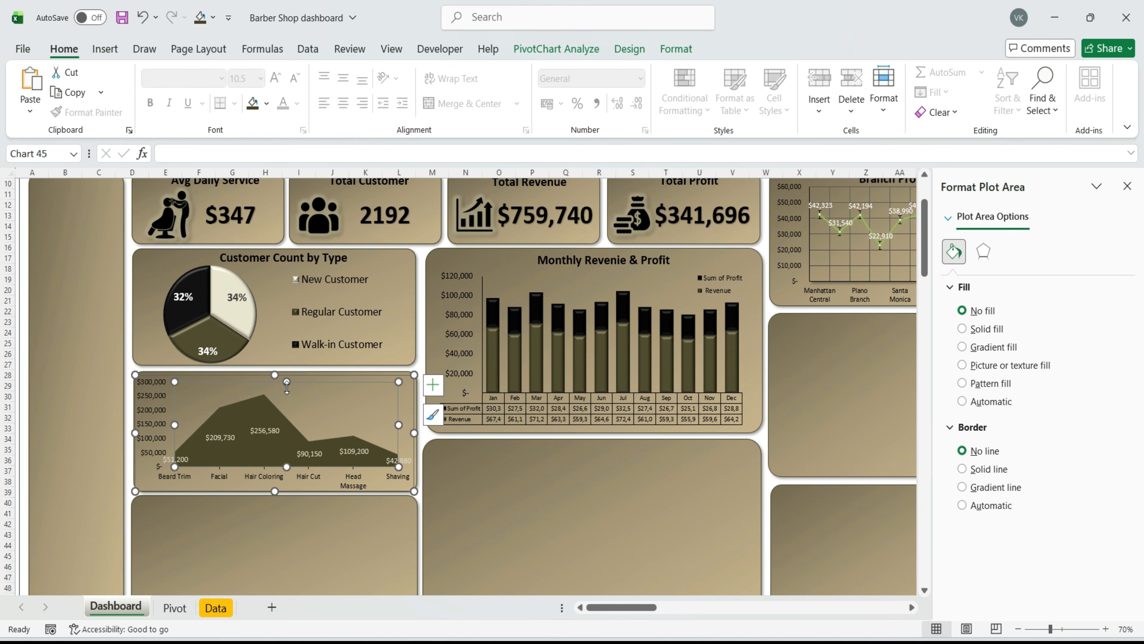
Title the area chart's card "Daily Revenue Trend" in a pasted text box
key(ctrl+v)
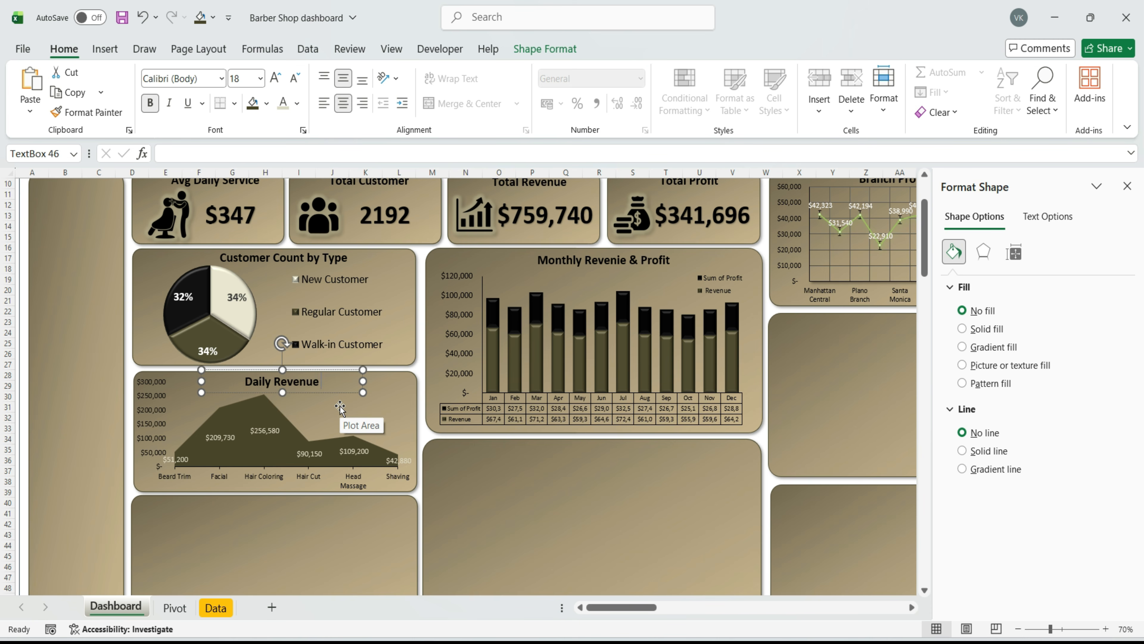
key(Tab)
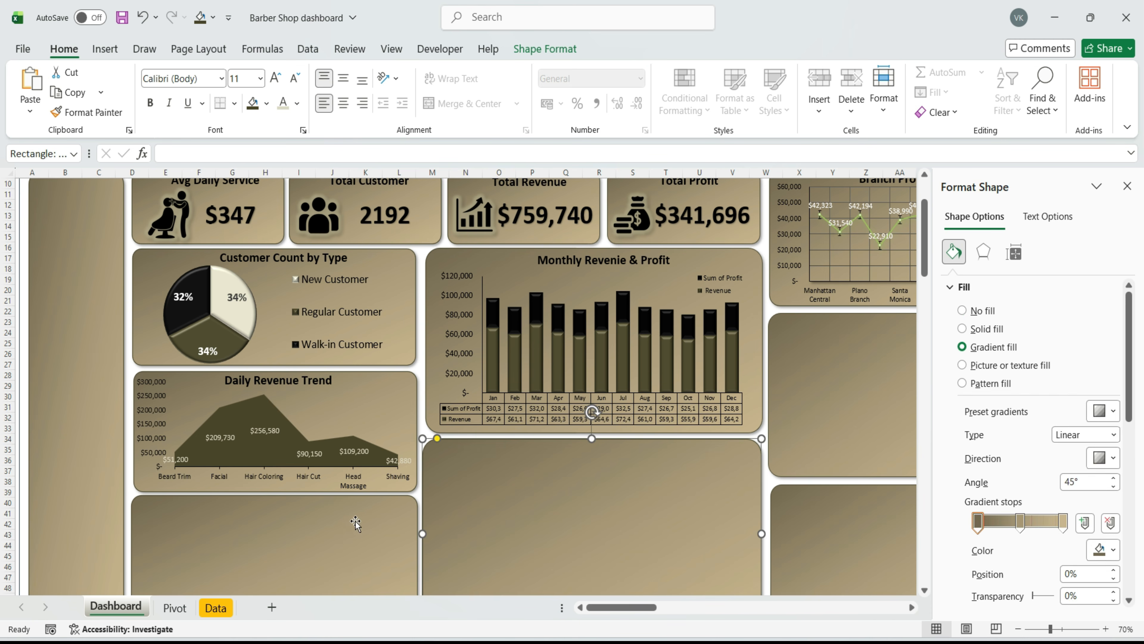
scroll(382, 522, down, 1)
scroll(382, 522, down, 1)
click(383, 523)
click(1097, 185)
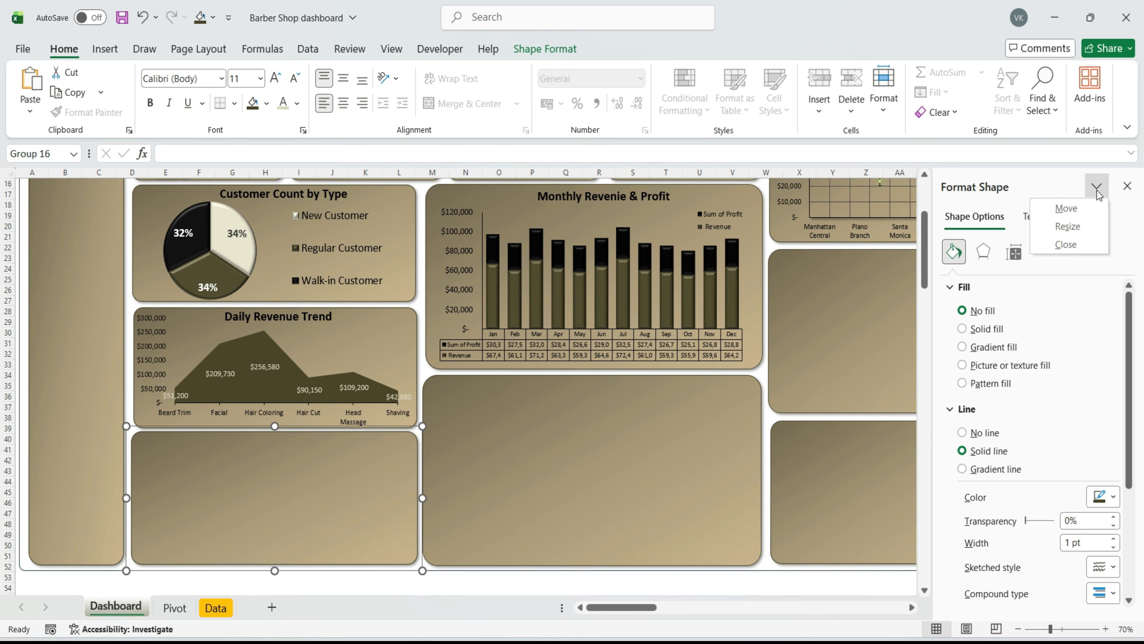
click(1066, 244)
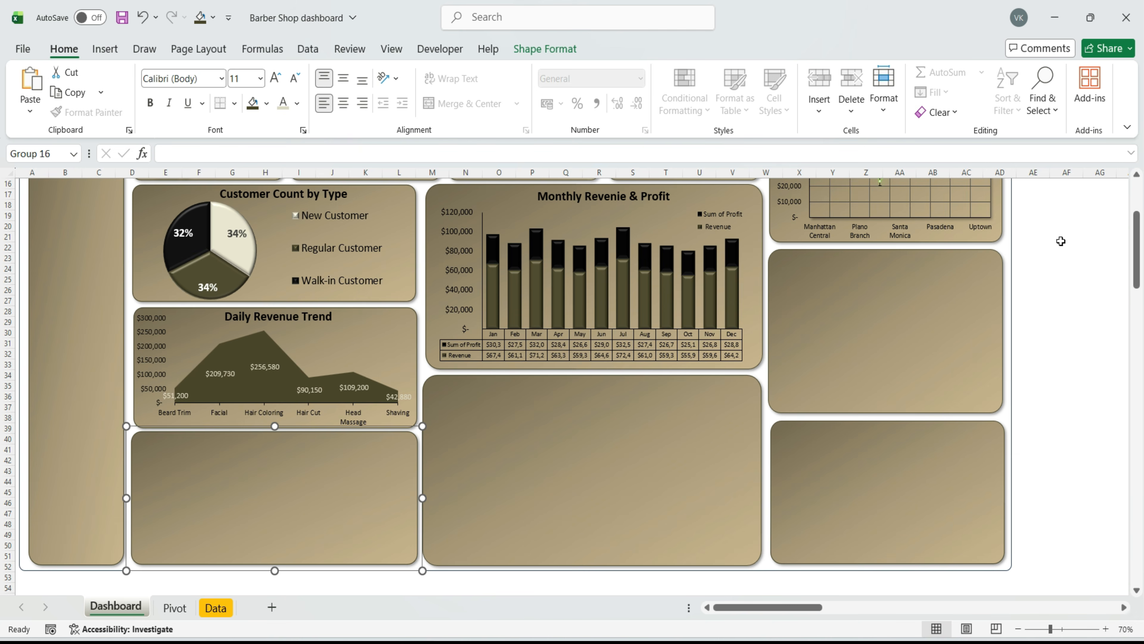
Insert a Clustered Bar chart from the Revenue By City pivot table on the Pivot sheet
click(175, 609)
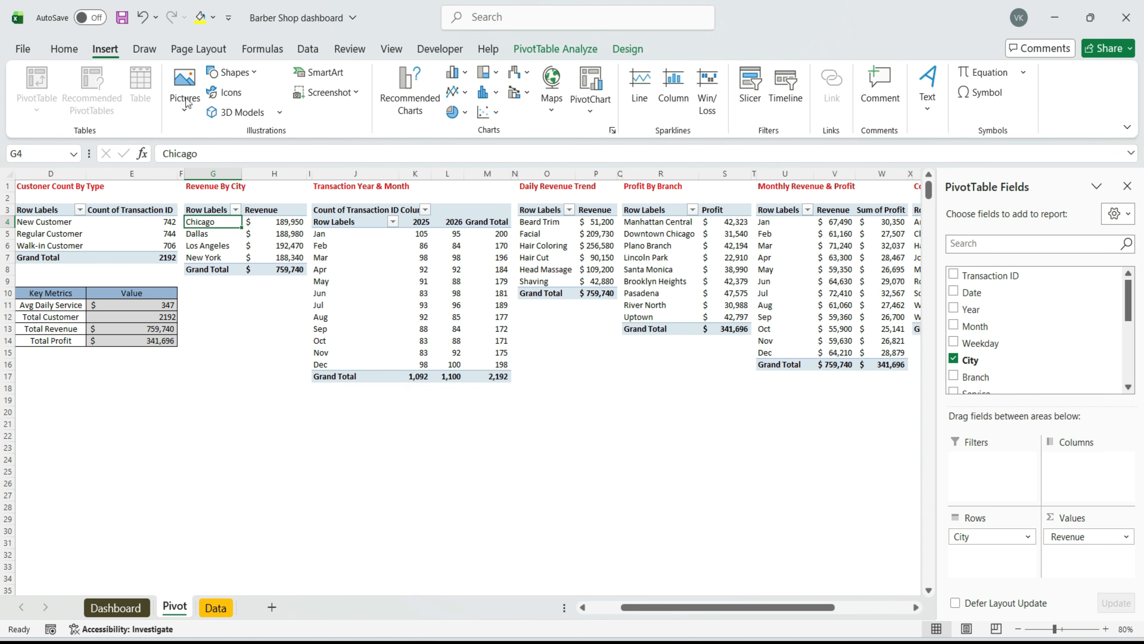
click(410, 99)
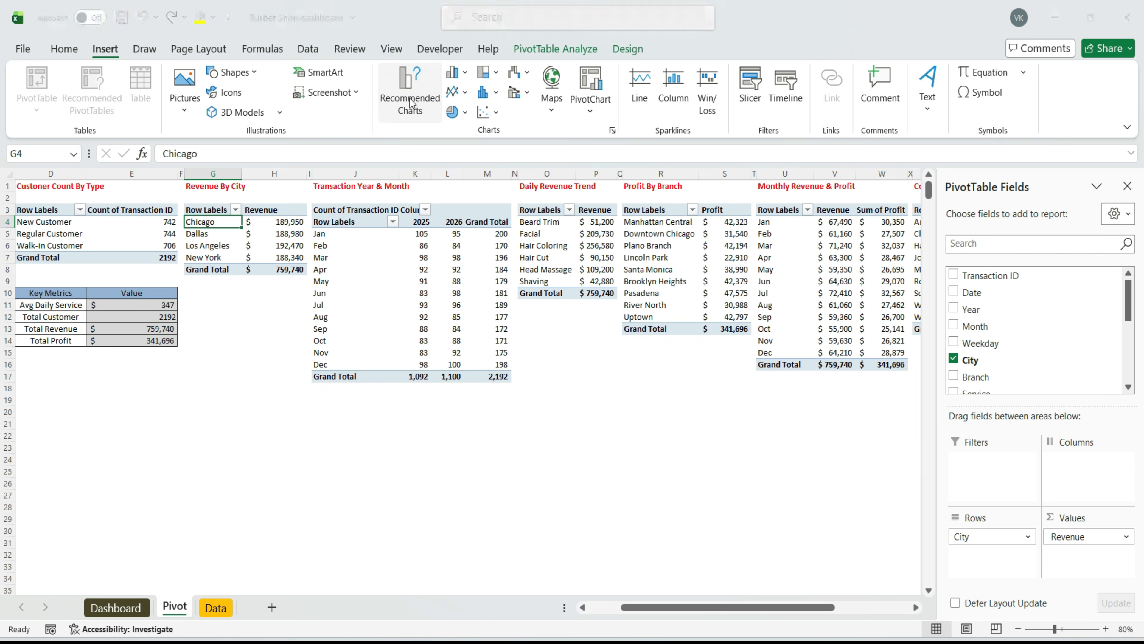
click(400, 236)
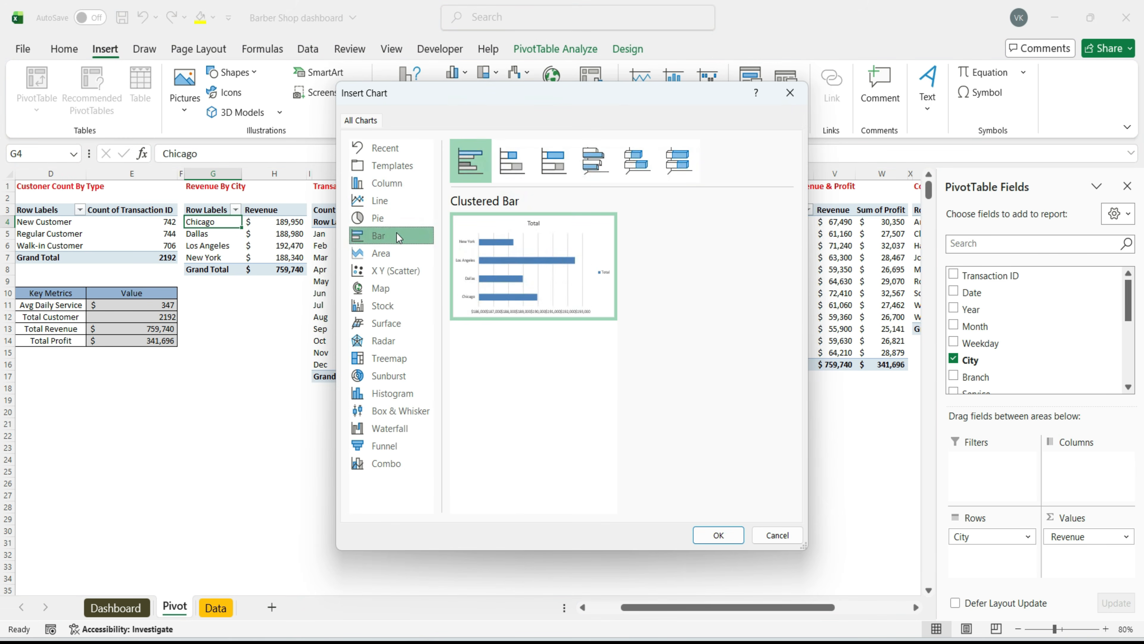
click(711, 542)
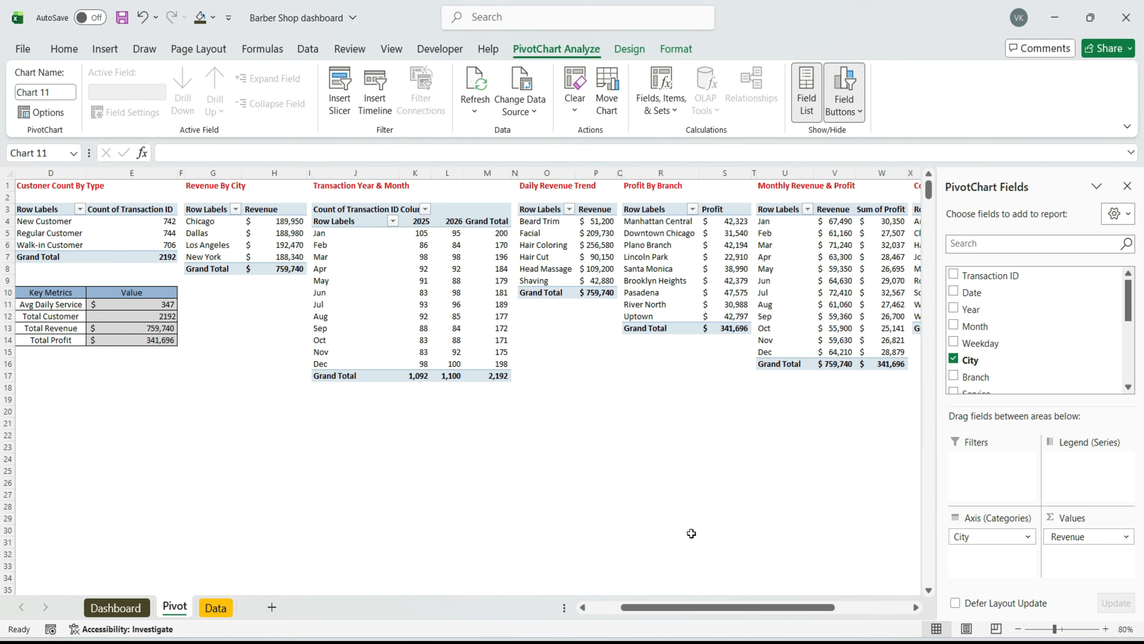
Move the city revenue bar chart to the Dashboard sheet and hide its Revenue and City field buttons
key(ctrl+x)
click(116, 607)
key(ctrl+v)
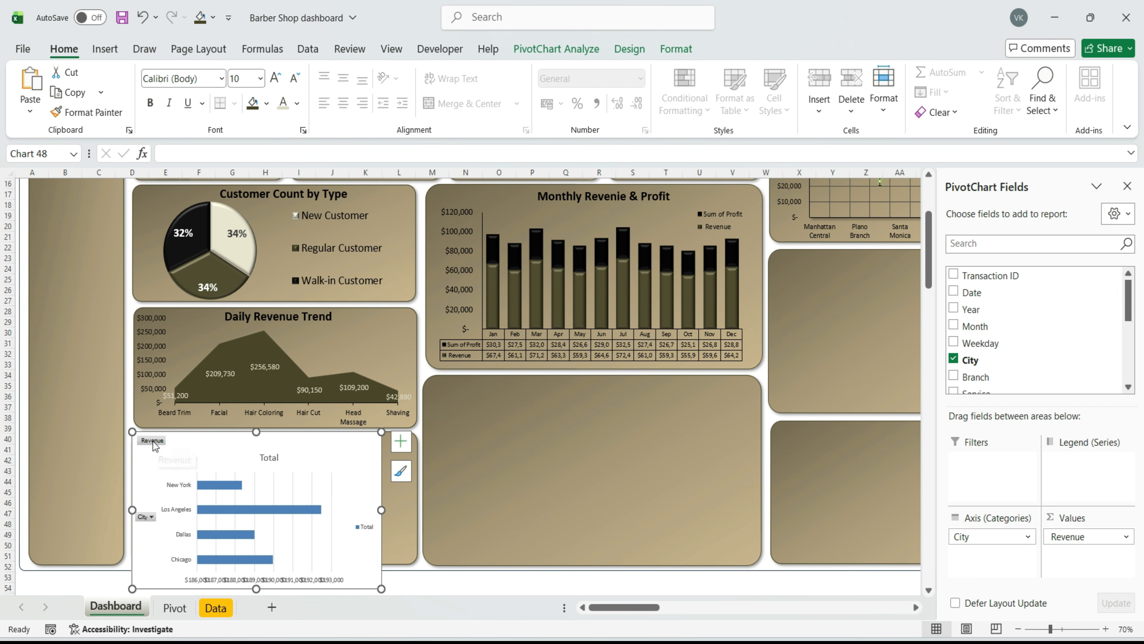
right_click(156, 445)
right_click(149, 517)
click(198, 456)
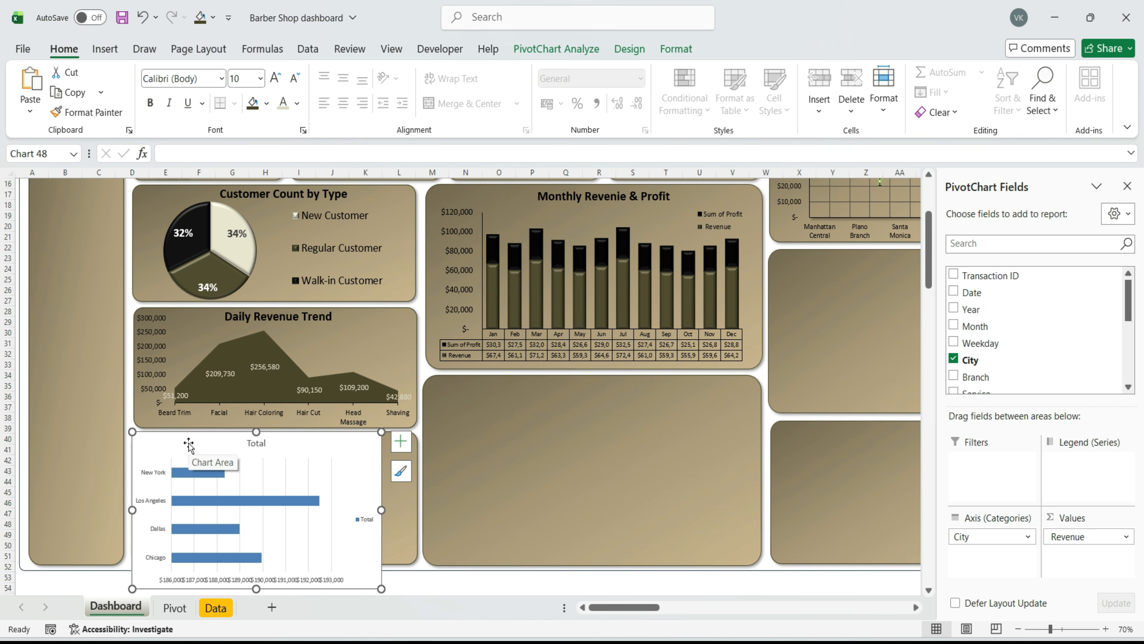
Delete the value axis and the legend from the city revenue bar chart
click(270, 579)
key(Delete)
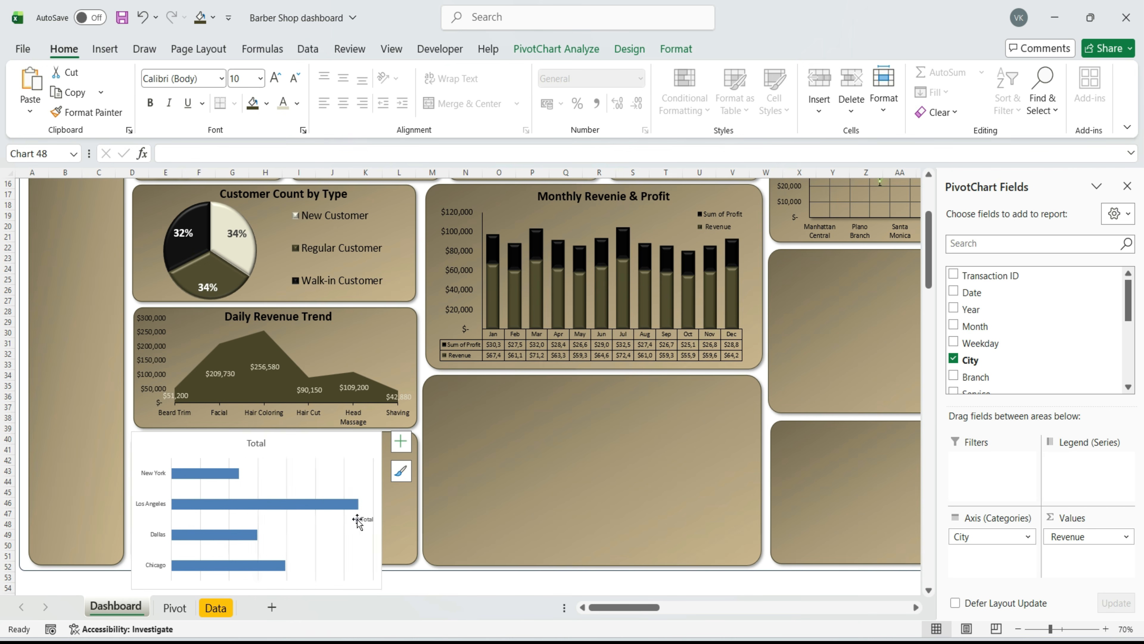
click(345, 477)
click(356, 484)
Remove the city bar chart's fill, title and outline
click(676, 49)
click(441, 72)
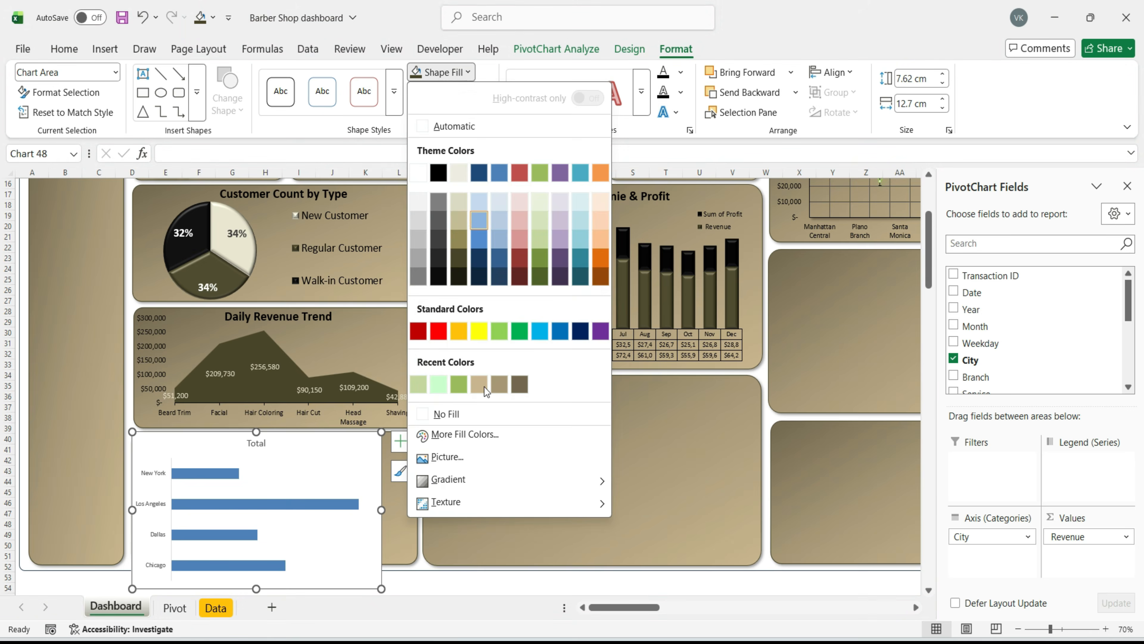
click(479, 414)
click(256, 443)
key(Escape)
key(Delete)
click(1128, 185)
click(455, 92)
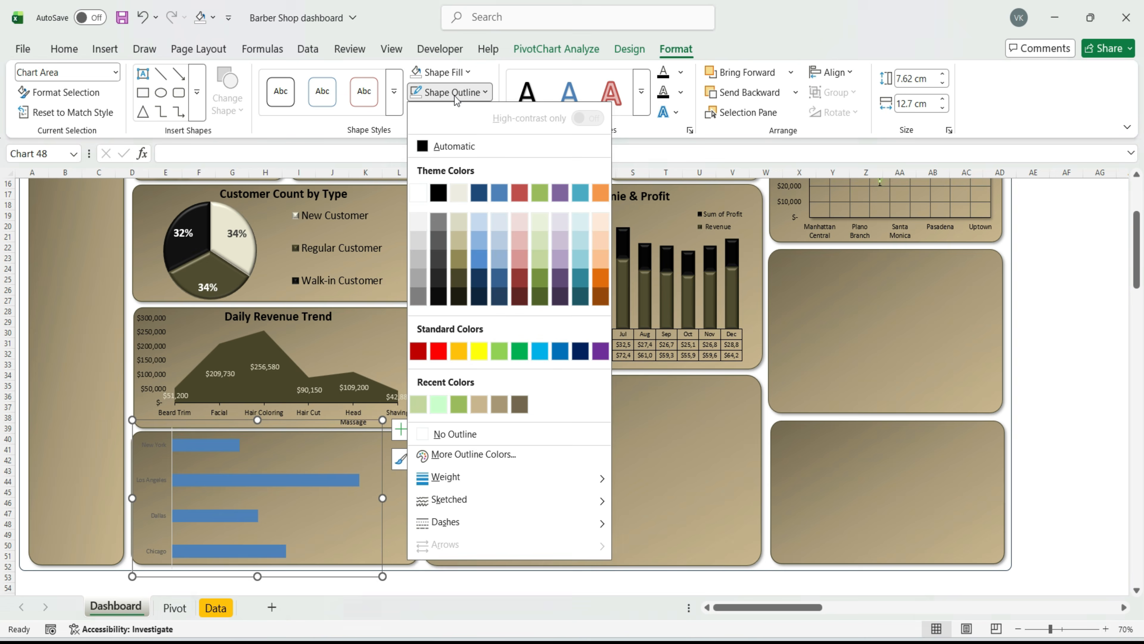
click(443, 438)
Resize the city bar chart to fill the empty card below Daily Revenue Trend
drag(382, 419, 364, 435)
drag(257, 576, 257, 559)
drag(364, 497, 415, 492)
Format the city axis labels of the bar chart in black at font size 12
click(64, 48)
click(267, 103)
key(Escape)
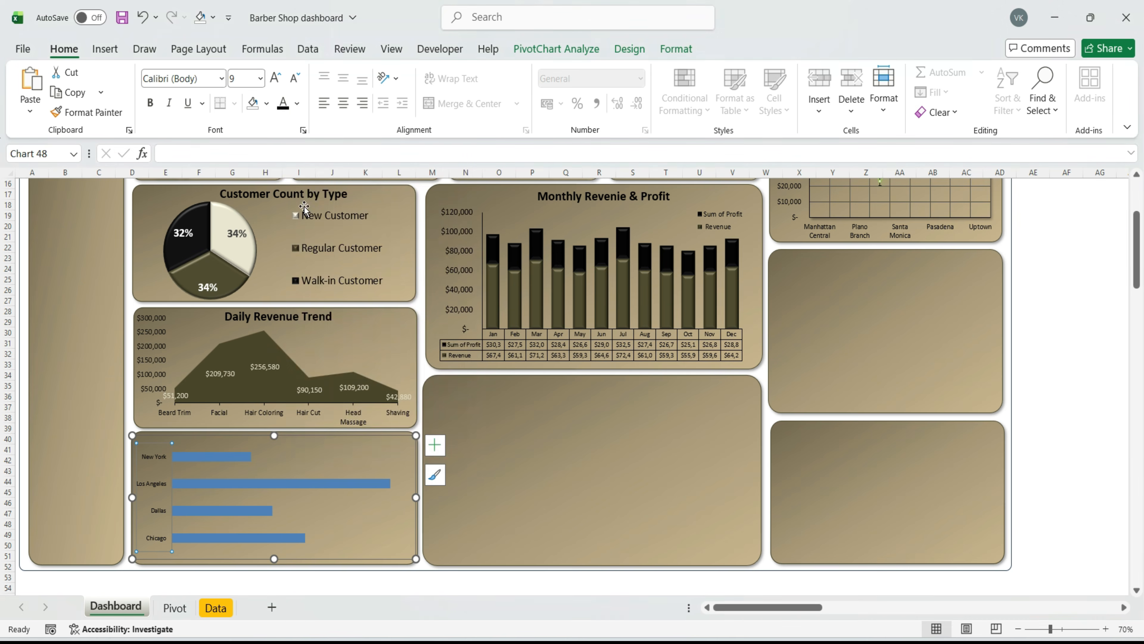
click(276, 79)
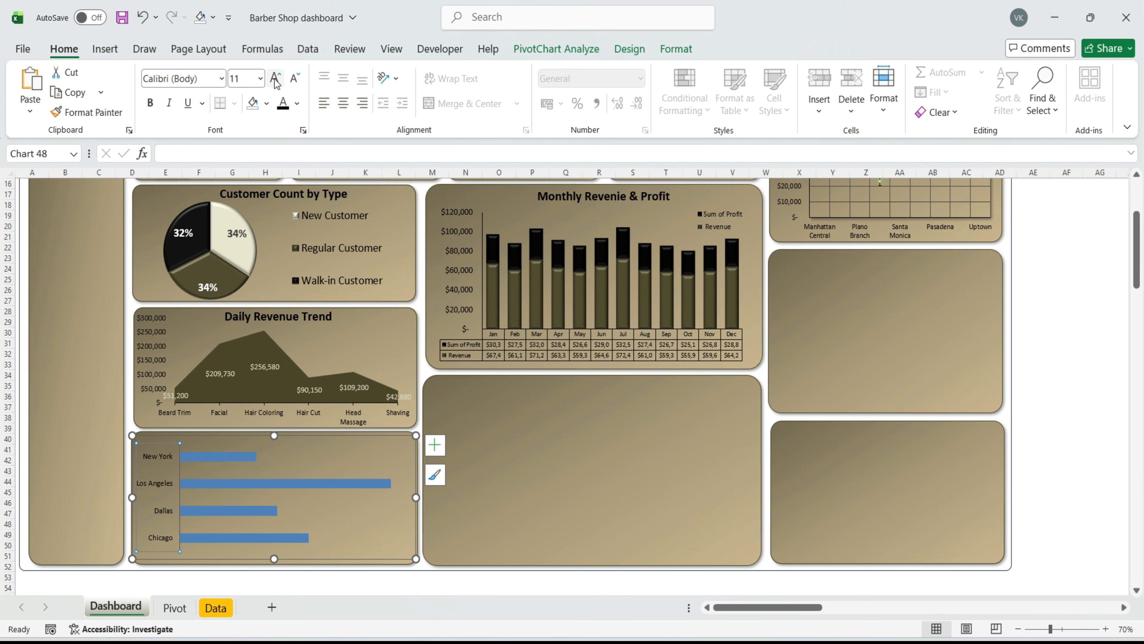
click(275, 78)
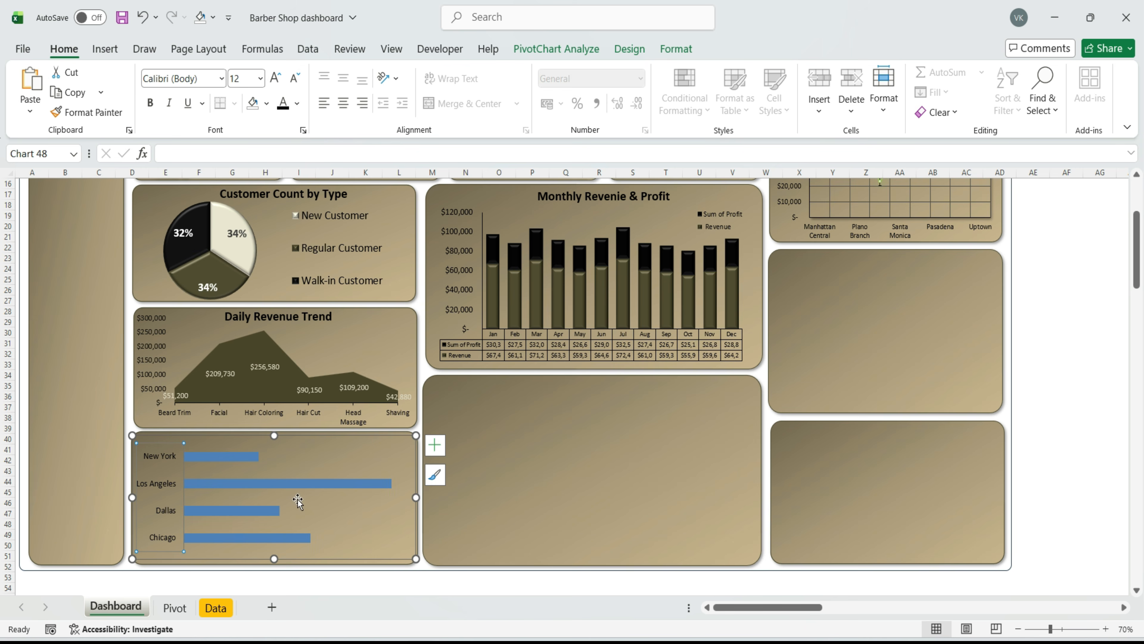
Add data labels to the city revenue bars and set their gap width to 80%
click(269, 484)
click(435, 445)
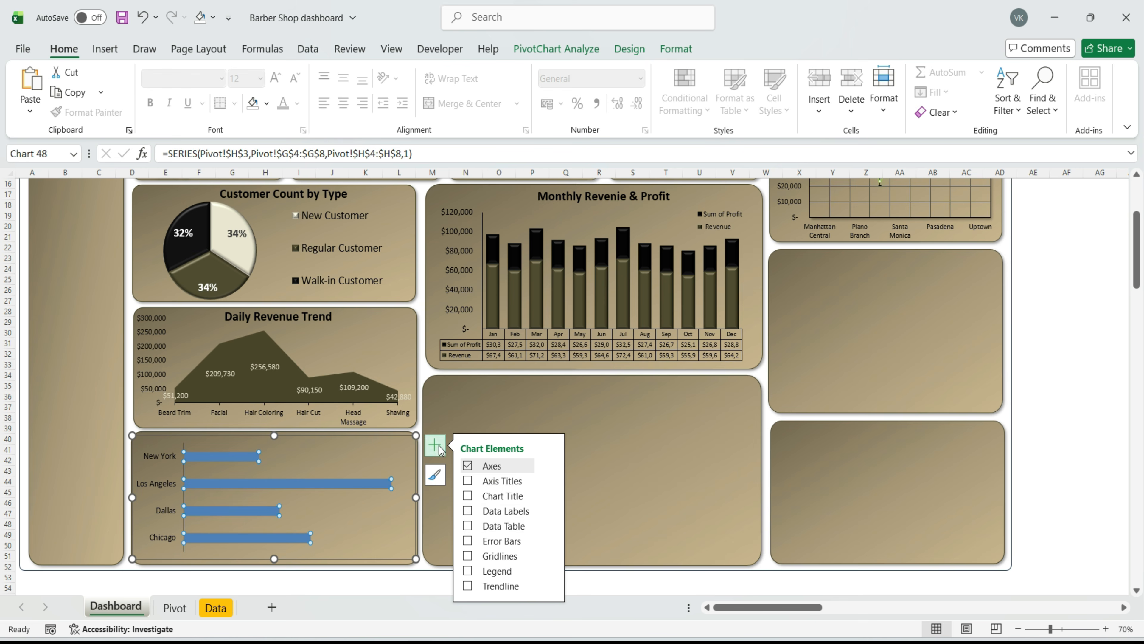
click(468, 511)
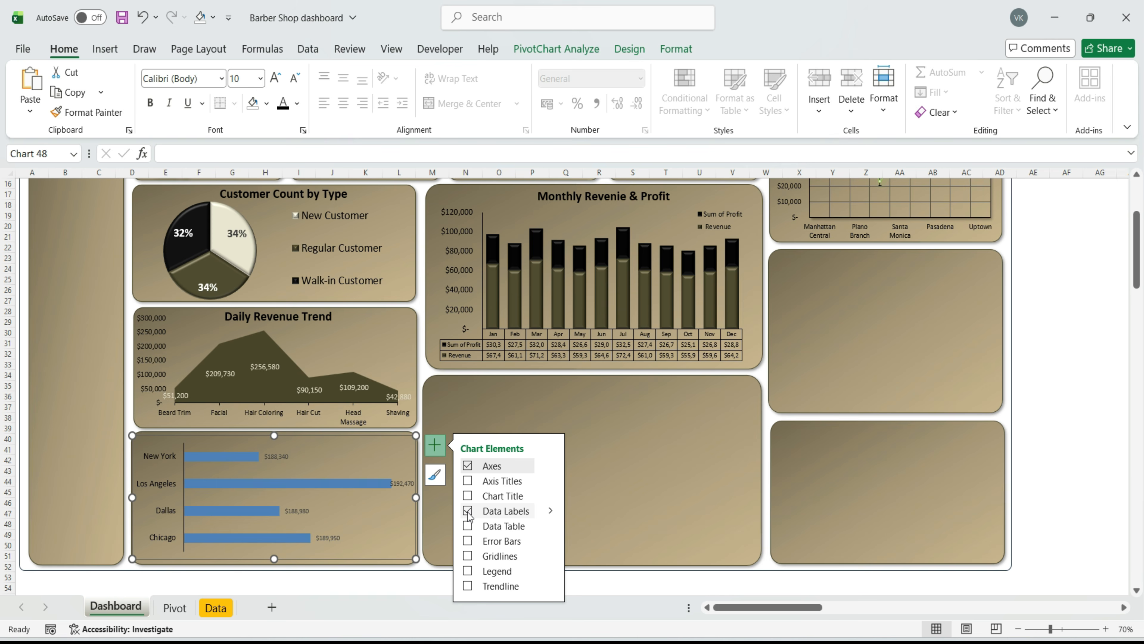
double_click(288, 483)
double_click(1075, 387)
key(BackSpace)
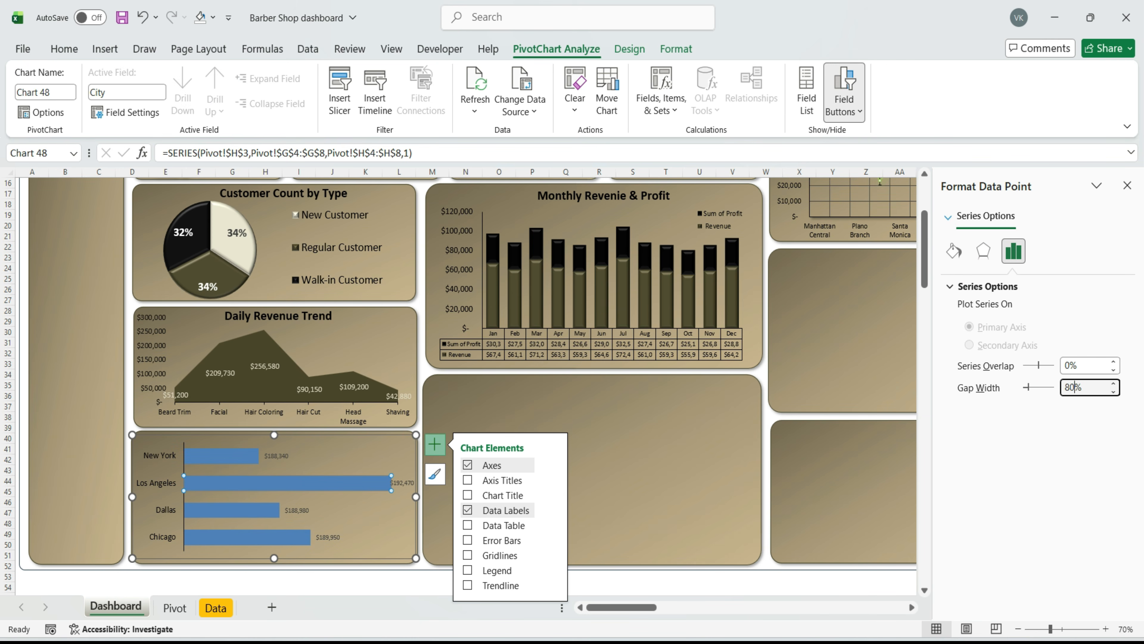
Apply the first bevel preset to the city revenue bars and fill them with black
click(675, 49)
click(450, 111)
mouse_move(496, 320)
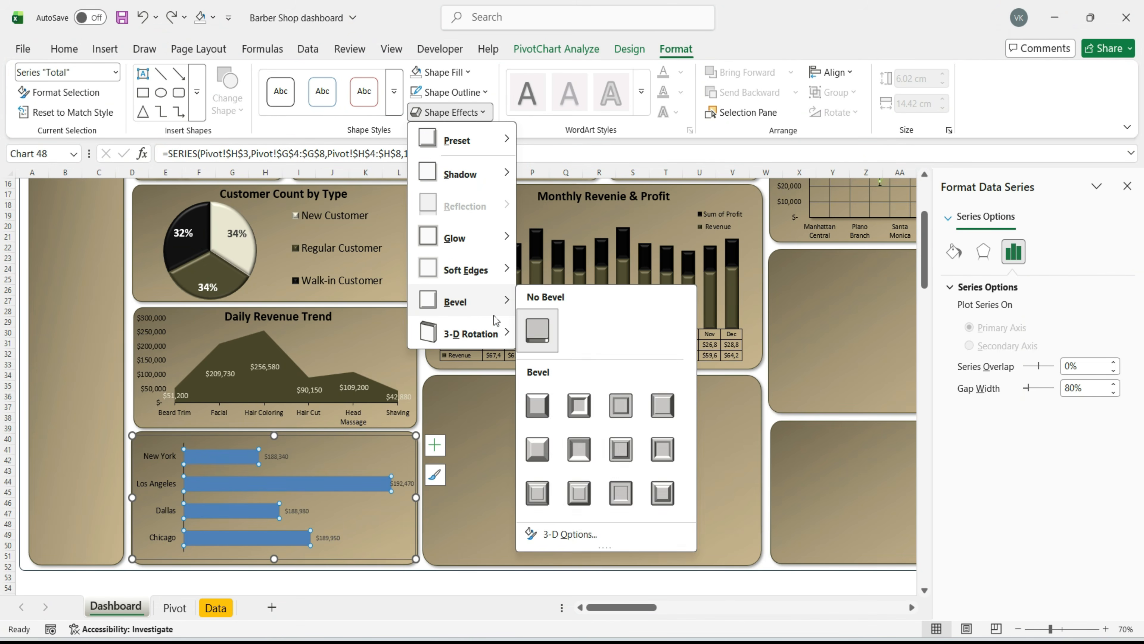
click(537, 404)
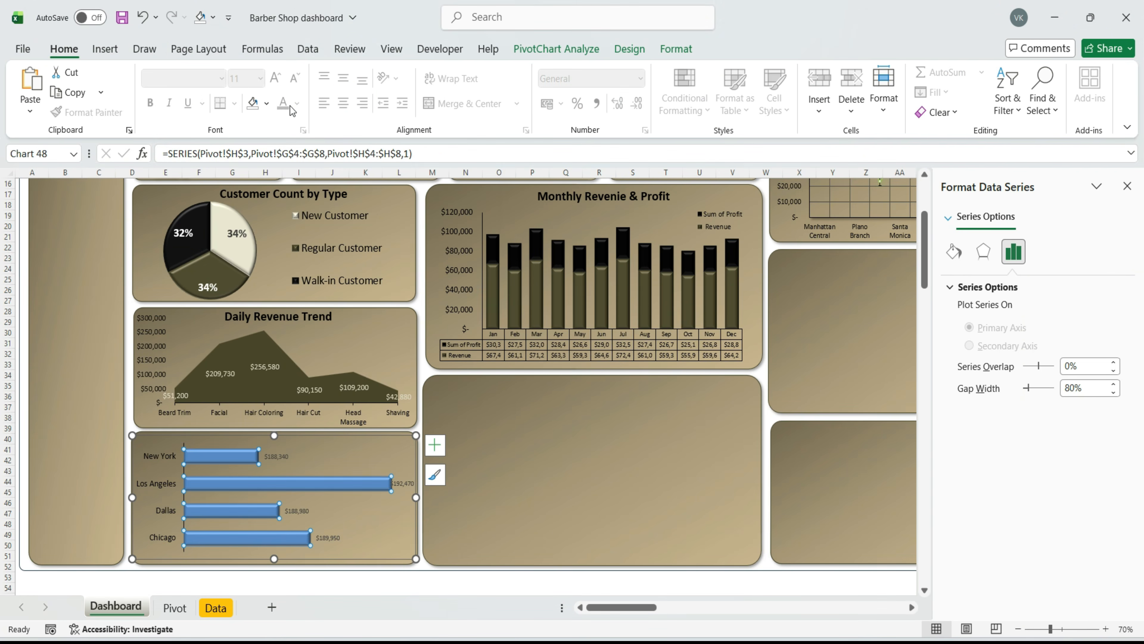
click(266, 108)
key(Escape)
Set the data labels of the city revenue bars to font size 11 in light tan
click(401, 483)
click(274, 80)
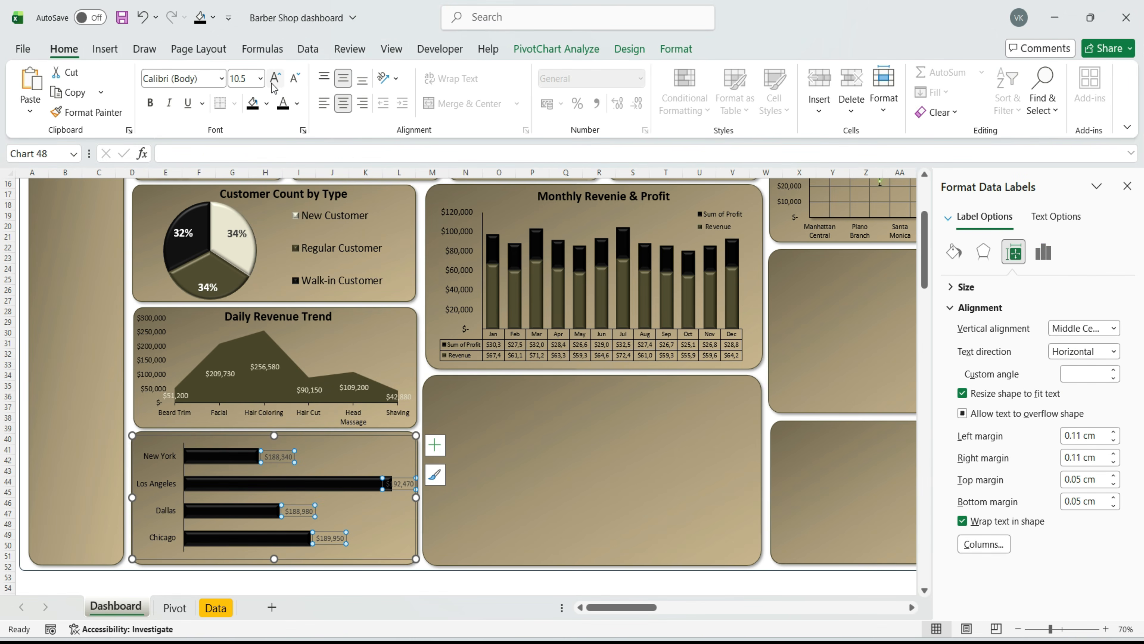
click(296, 103)
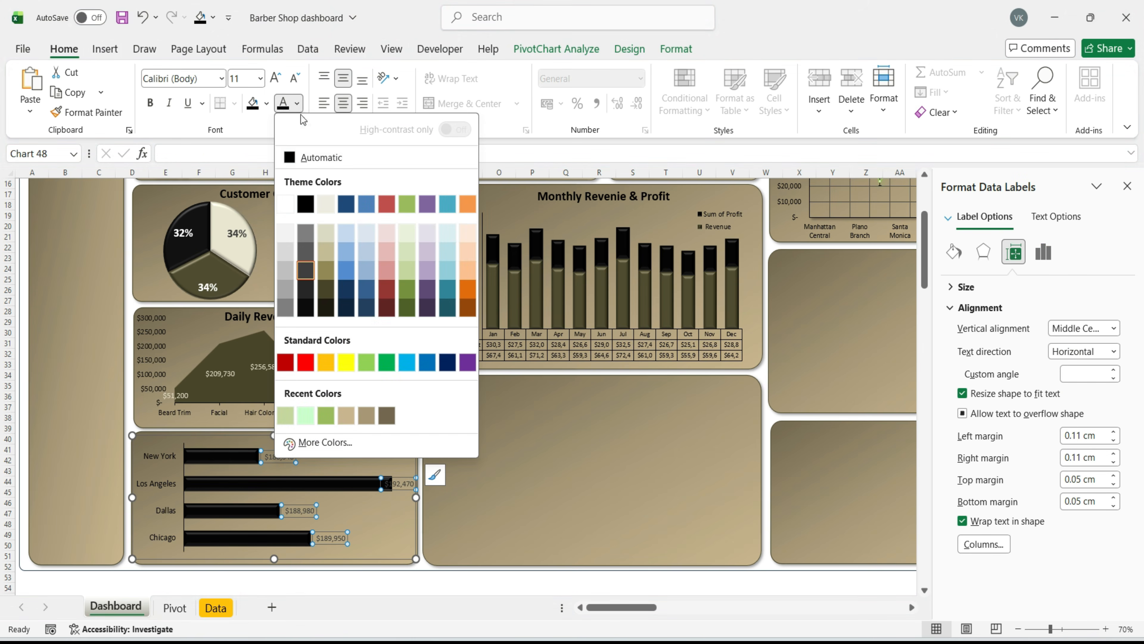
click(326, 234)
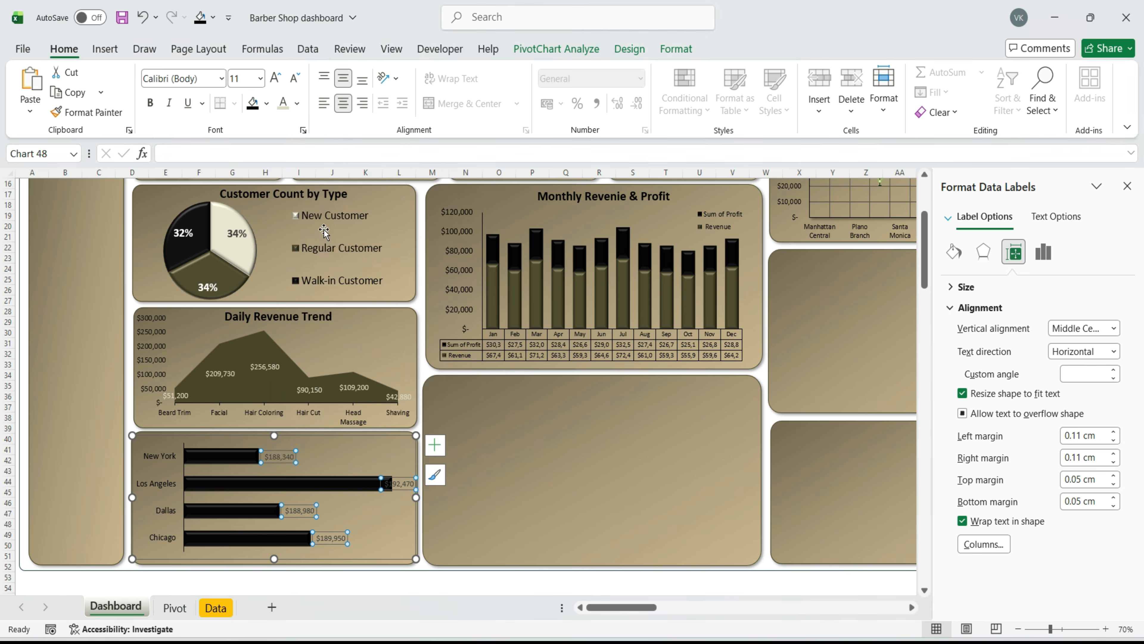
Title the city bar chart card "Revenue by City"
click(331, 442)
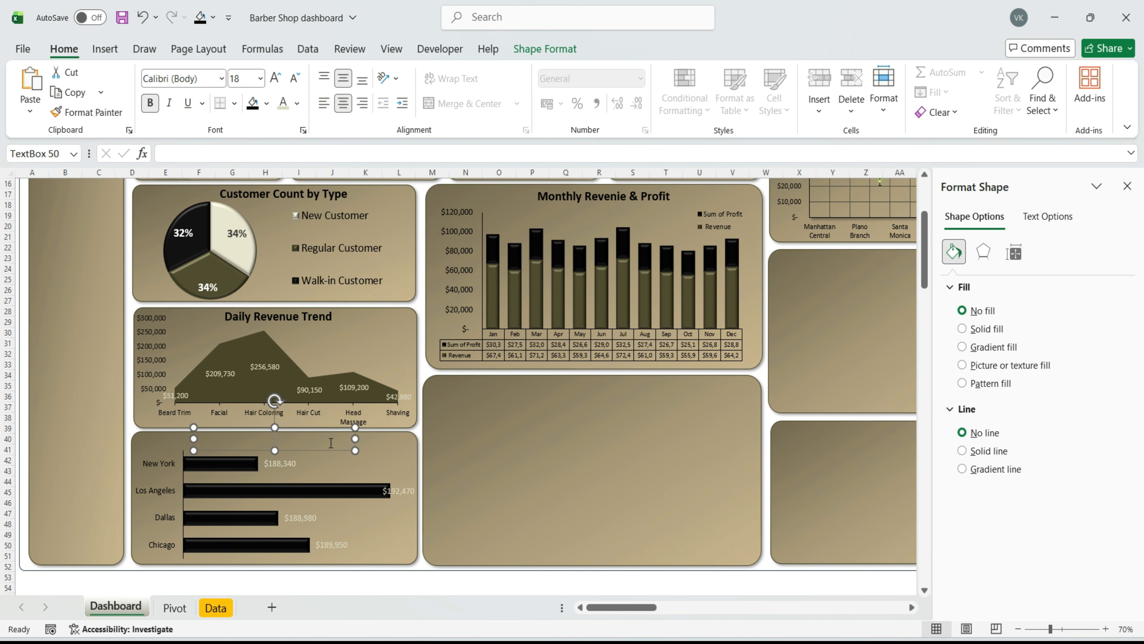
text(Revenue by City)
key(Escape)
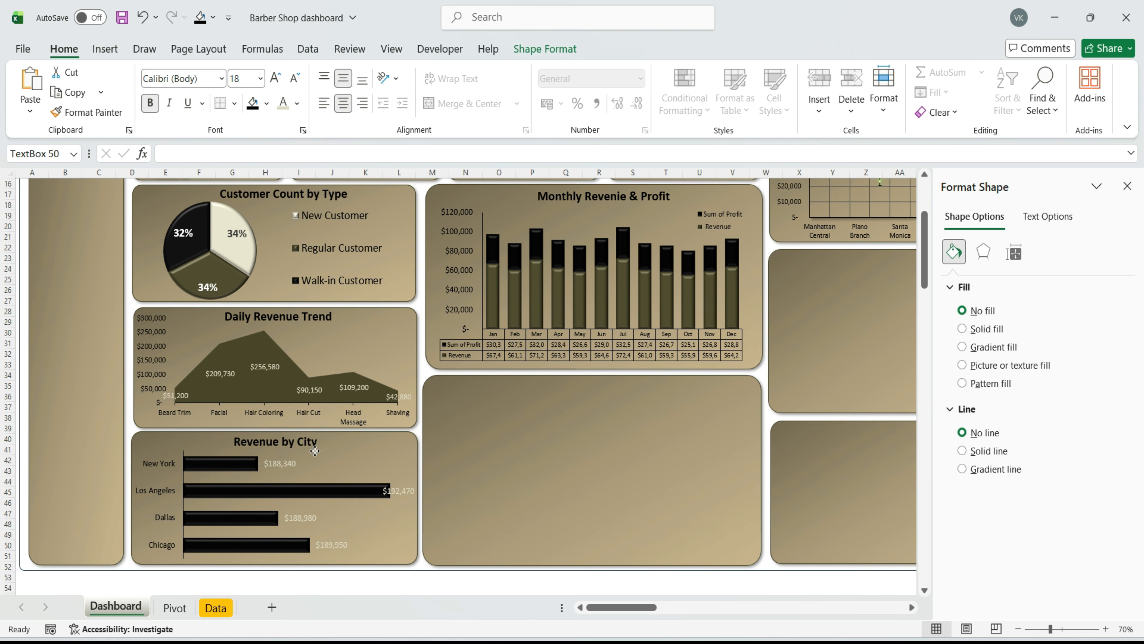
click(315, 451)
Narrow the plot area of the city bar chart to make room for its data labels and color them black
click(396, 518)
drag(413, 503, 387, 504)
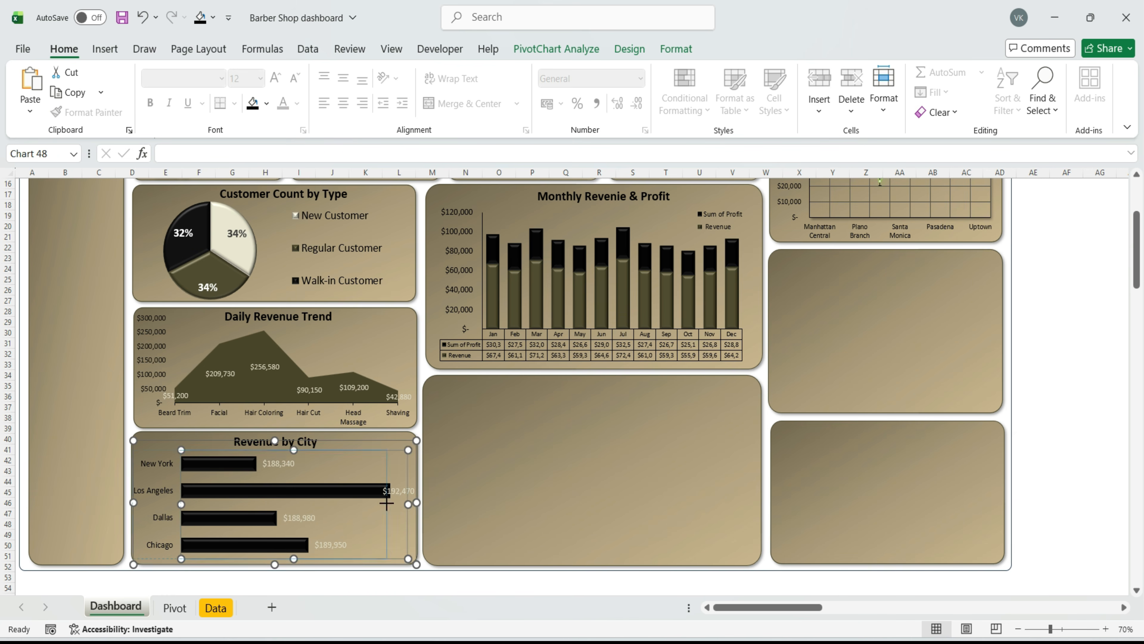
drag(363, 452, 372, 450)
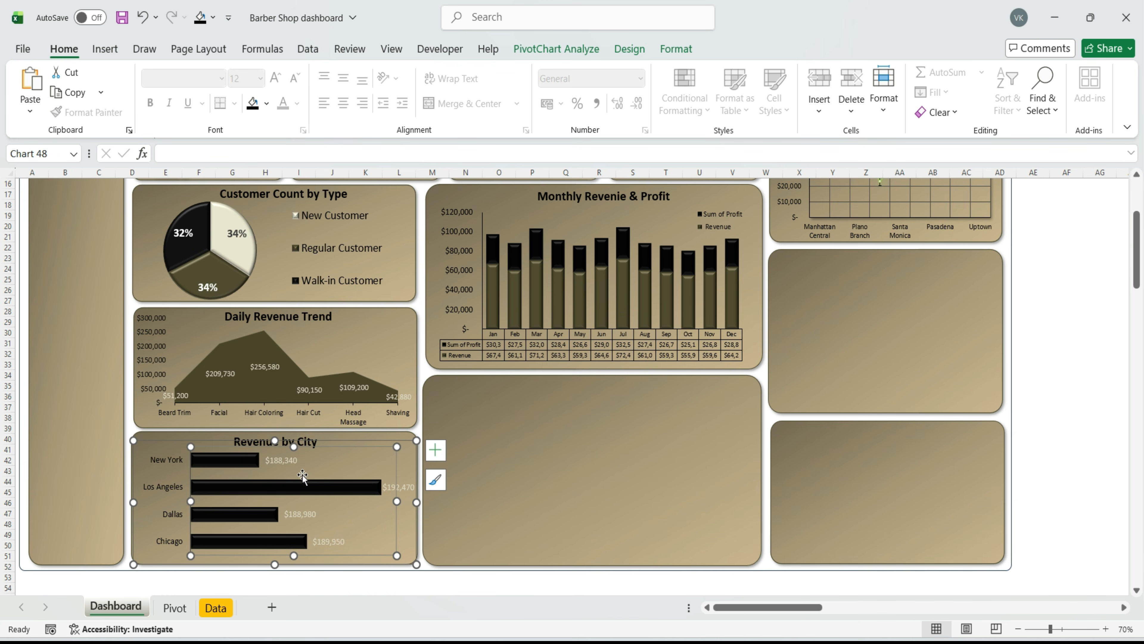
click(290, 461)
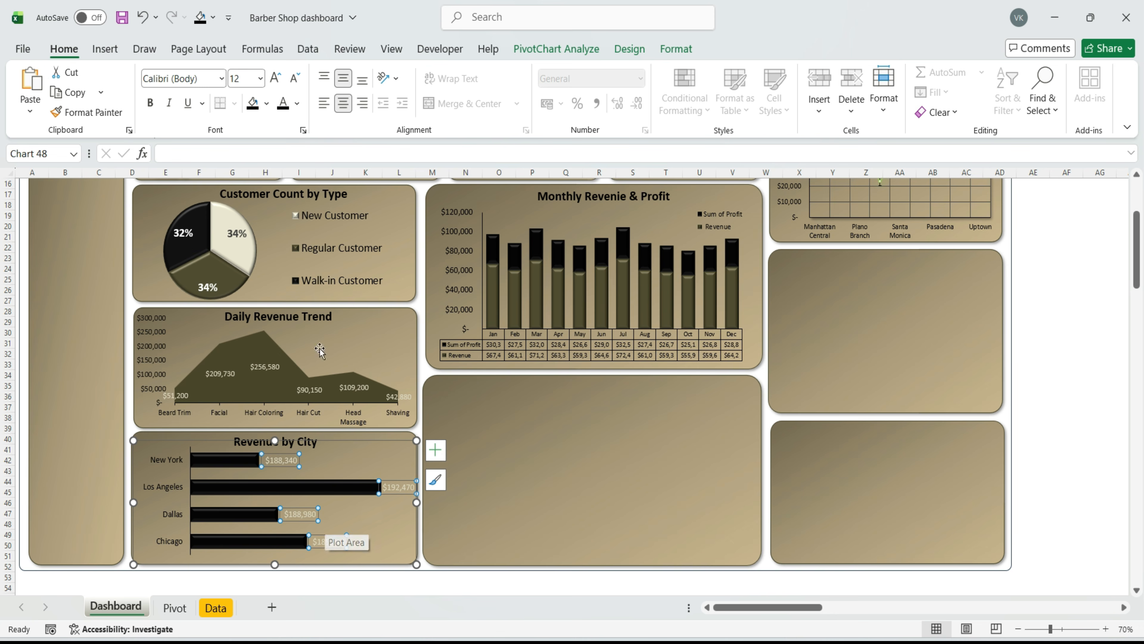
click(282, 108)
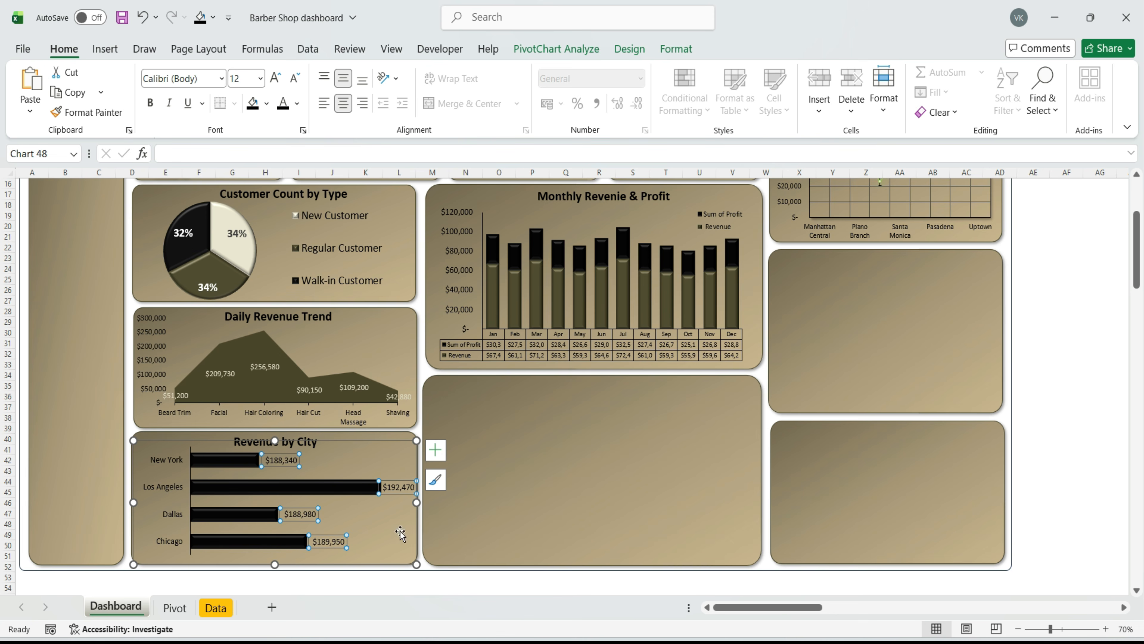
Insert a stacked bar pivot chart from the Transaction Year & Month table on the Pivot sheet
click(471, 425)
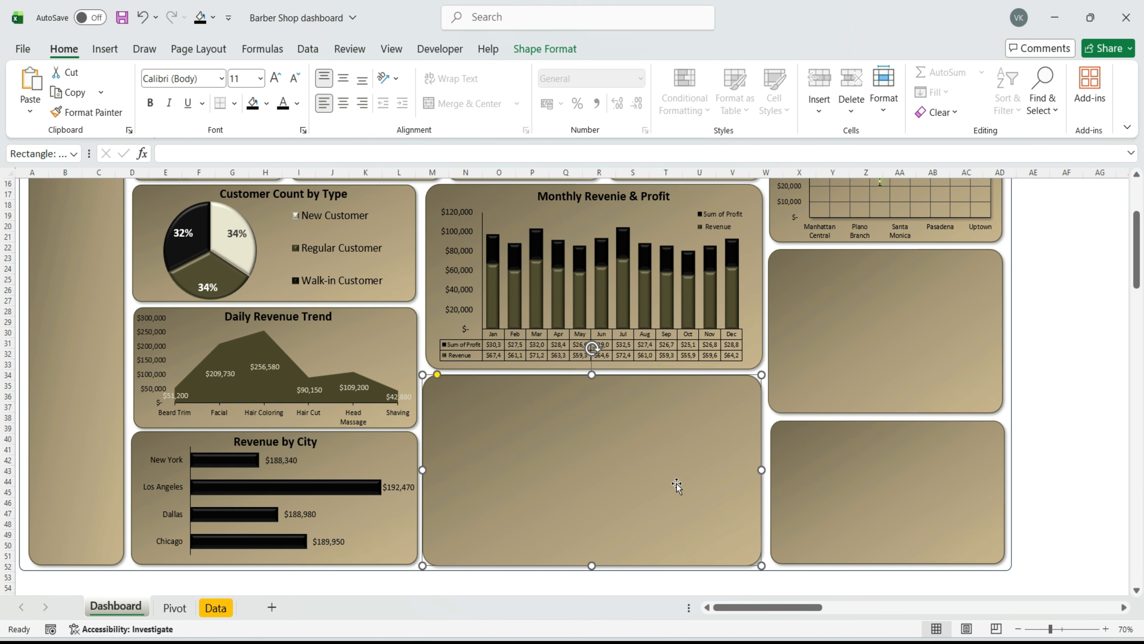
key(ctrl+Page_Down)
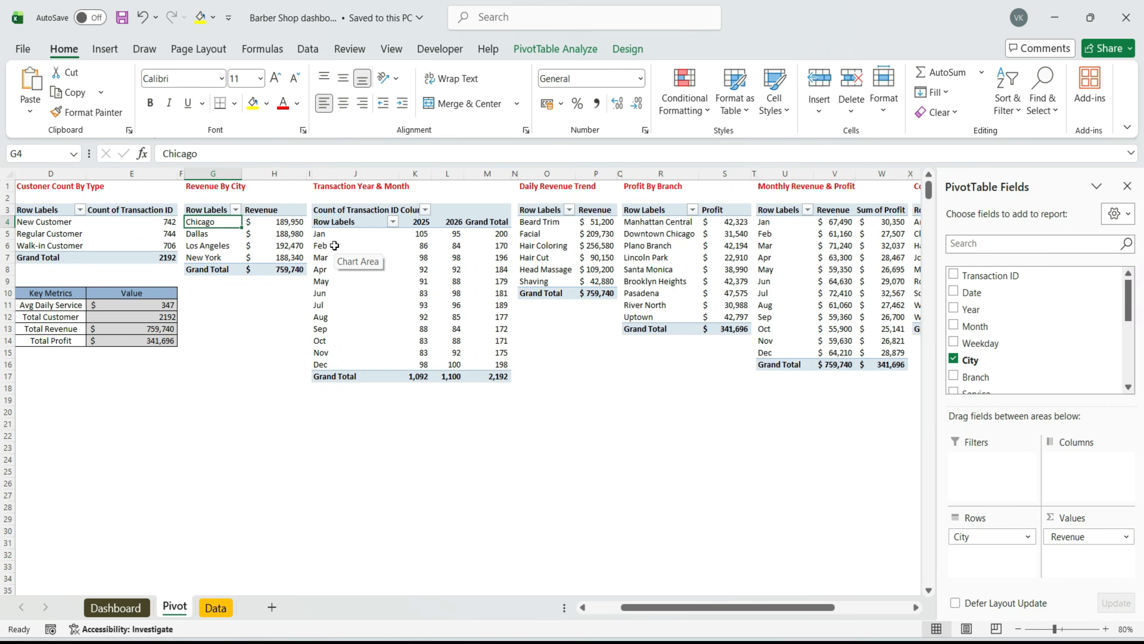
click(333, 247)
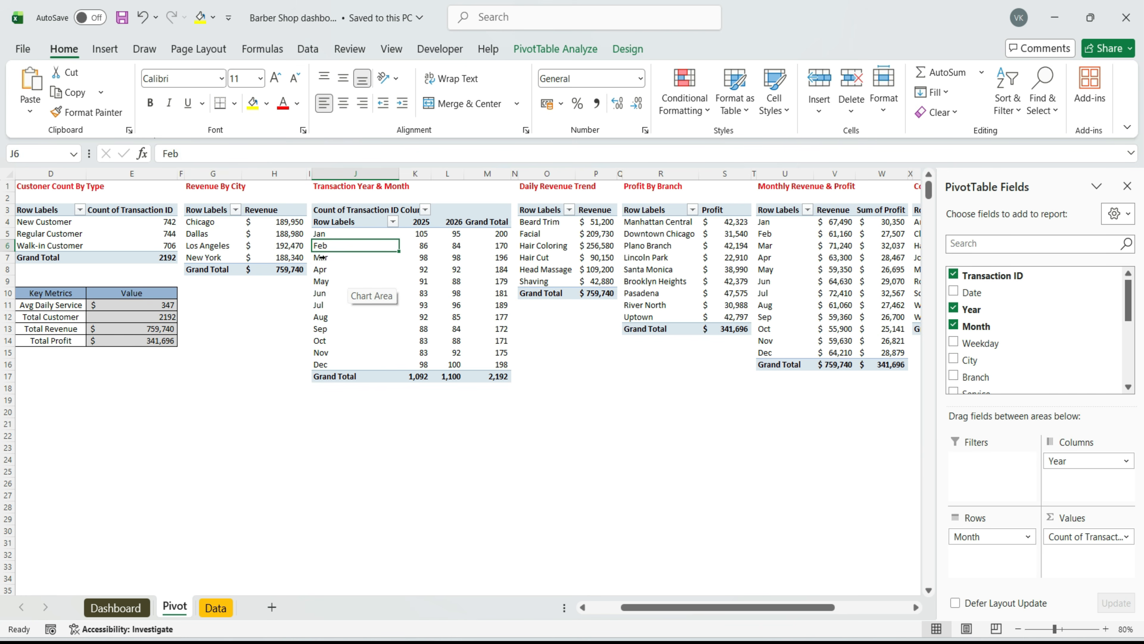
click(106, 50)
click(418, 102)
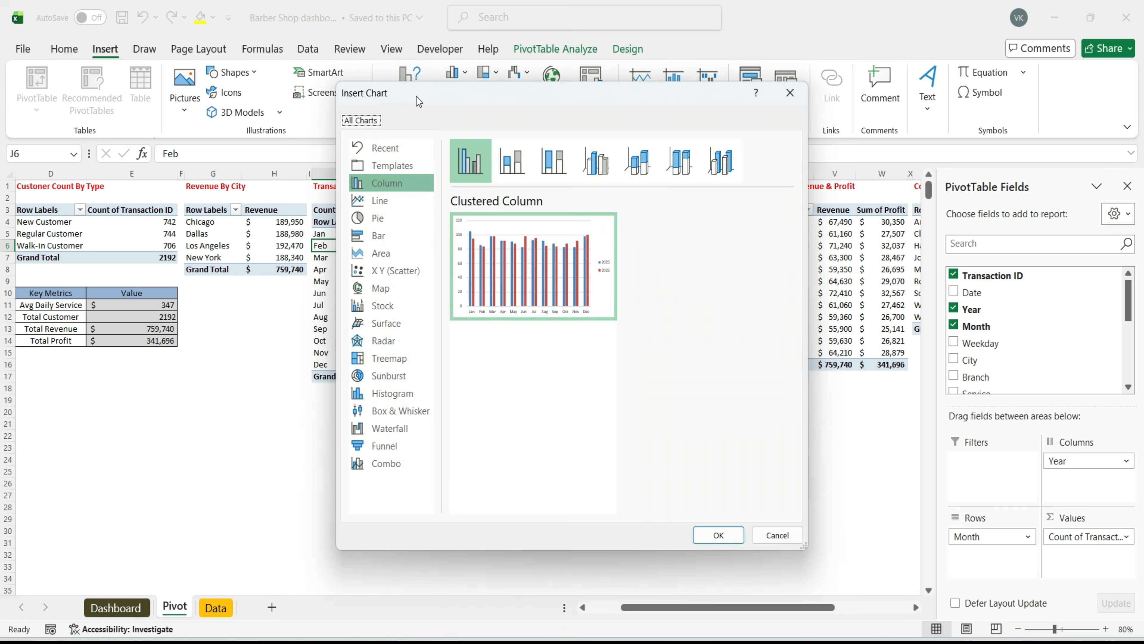
click(381, 236)
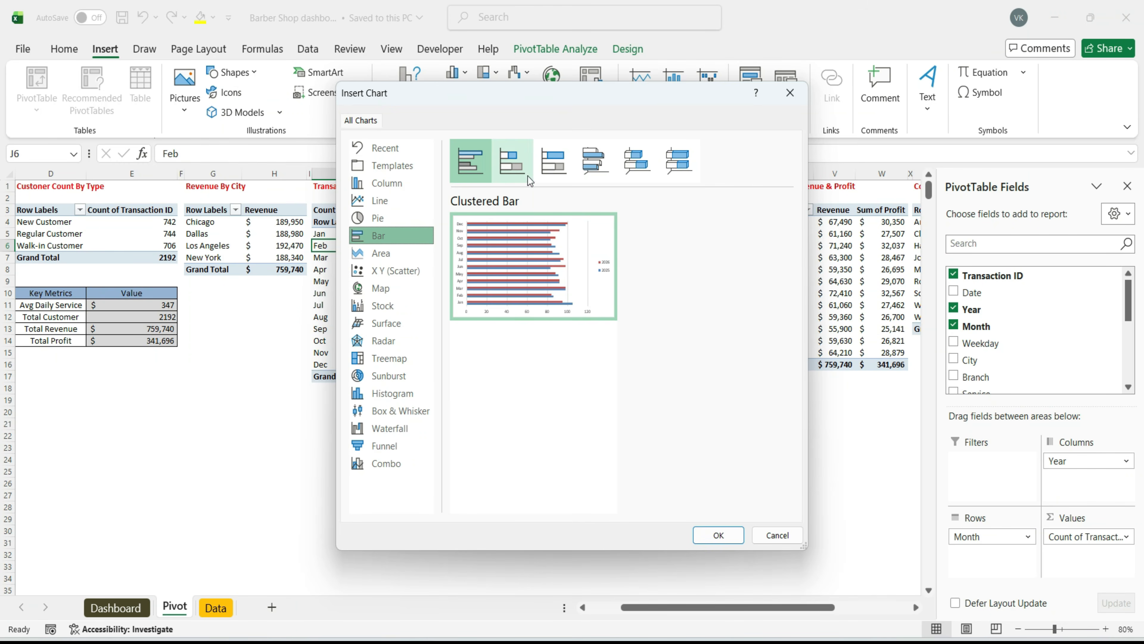
click(512, 161)
click(718, 535)
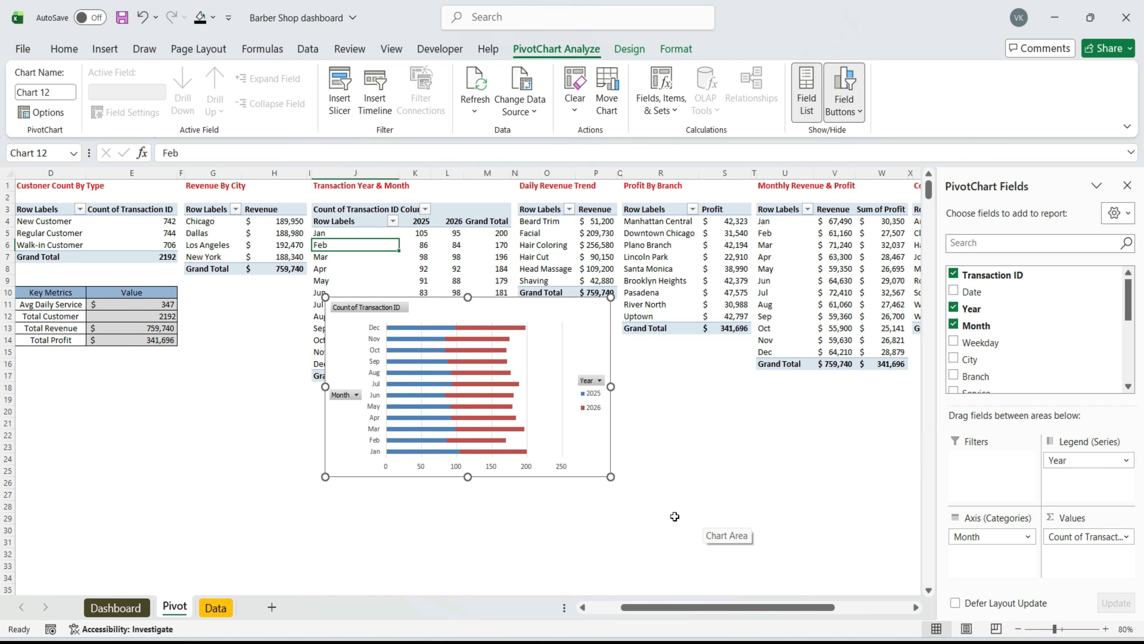
Place the stacked bar chart on the empty card below the monthly revenue and profit chart on the Dashboard sheet
click(116, 608)
click(557, 460)
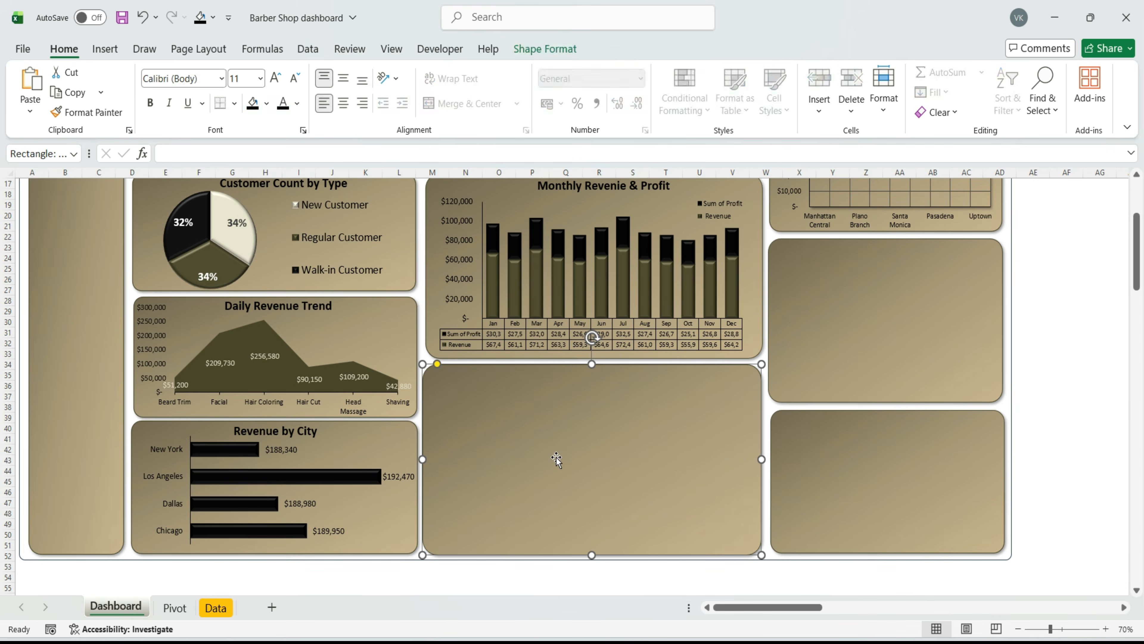
key(ctrl+v)
Hide the field buttons and remove the gridlines of the transaction bar chart
right_click(483, 374)
click(540, 530)
right_click(435, 448)
click(495, 374)
right_click(655, 428)
click(701, 369)
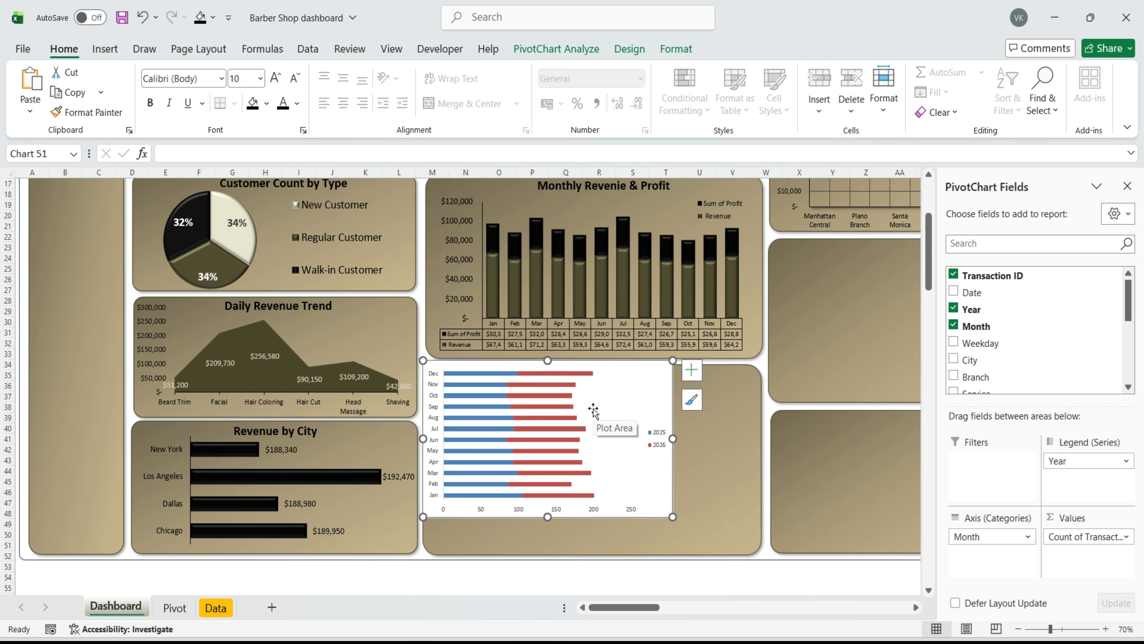
Remove the fill and outline of the transaction chart and move it to the middle of its card
click(675, 49)
click(439, 72)
click(444, 411)
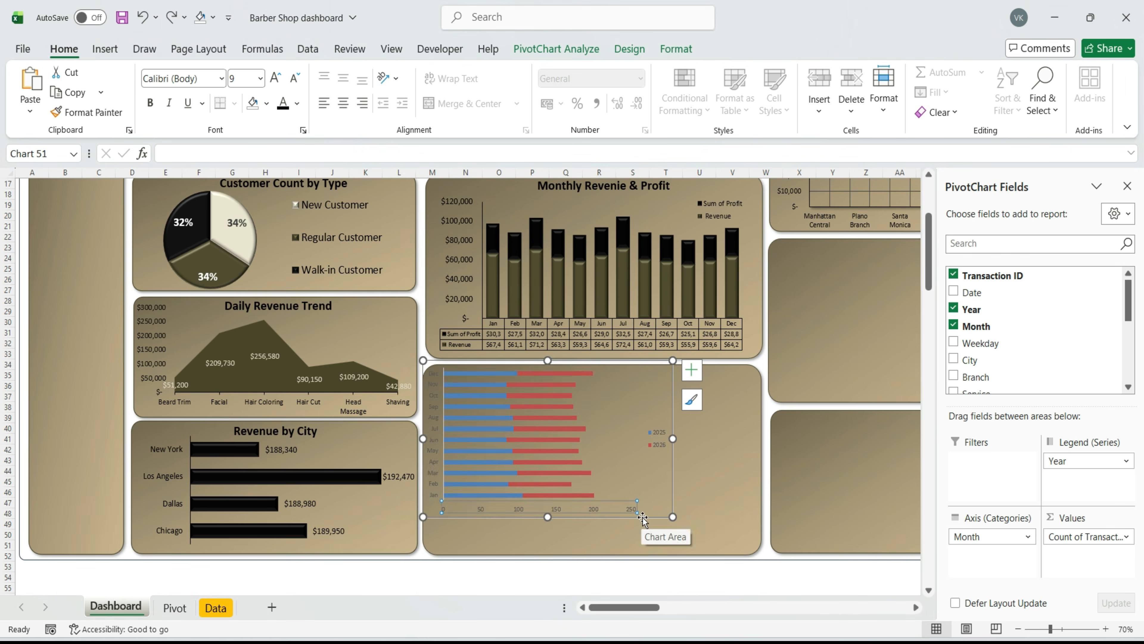
drag(643, 518, 691, 539)
click(668, 54)
click(450, 92)
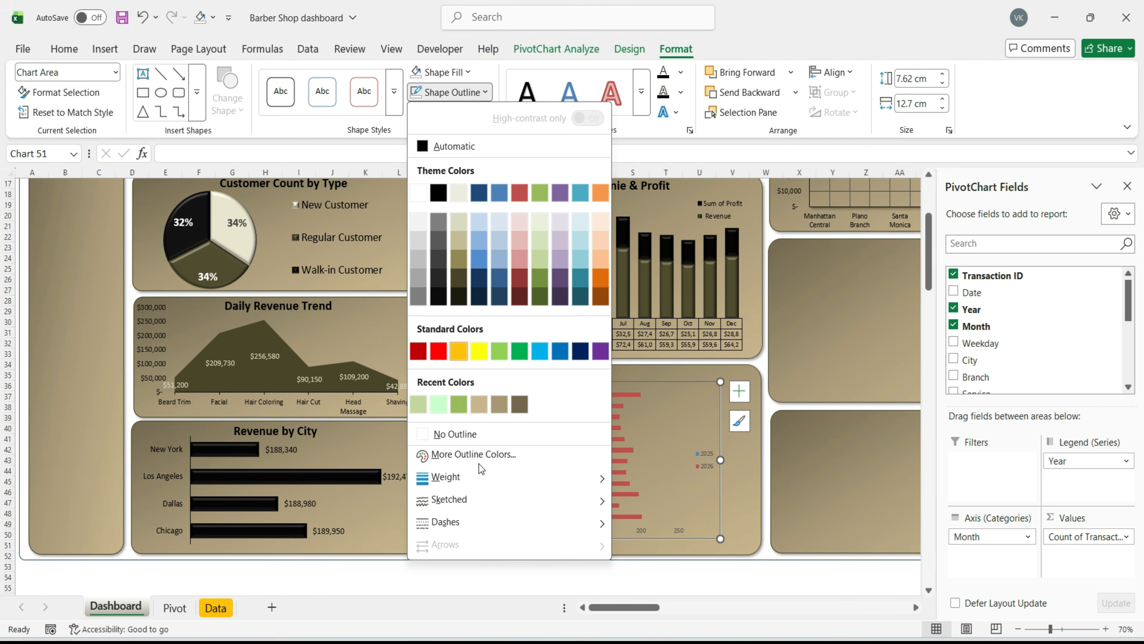
click(446, 435)
Apply the black line style to the month axis and set its labels to font size 12 in black
click(473, 447)
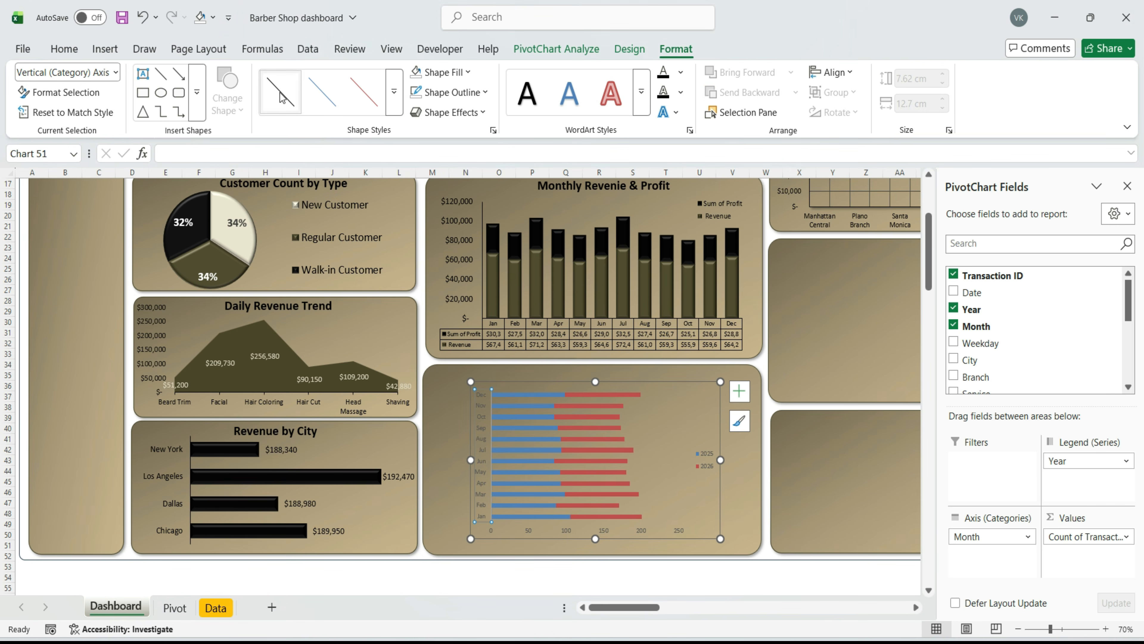
click(74, 53)
click(275, 80)
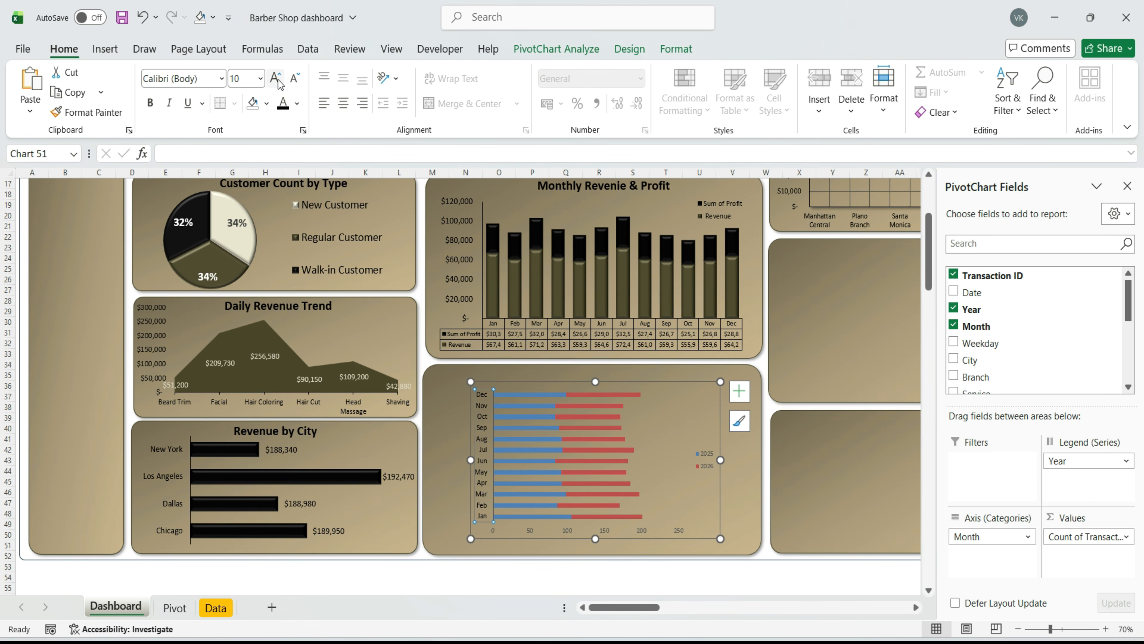
click(277, 81)
click(277, 81)
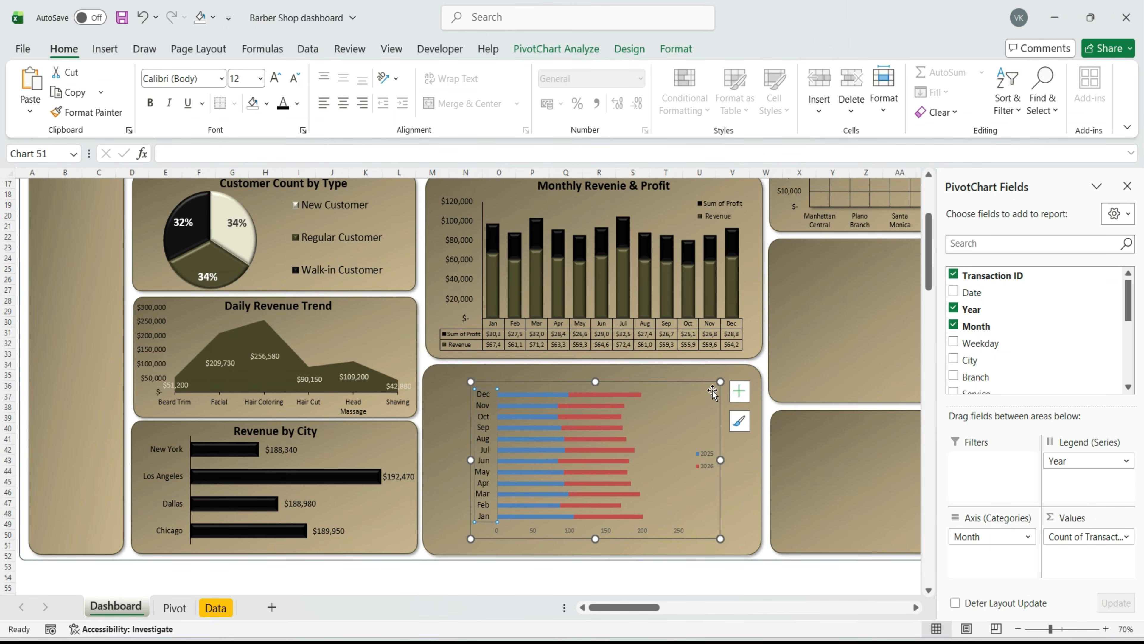
Add a data table to the transaction chart and delete its legend
click(740, 392)
click(772, 473)
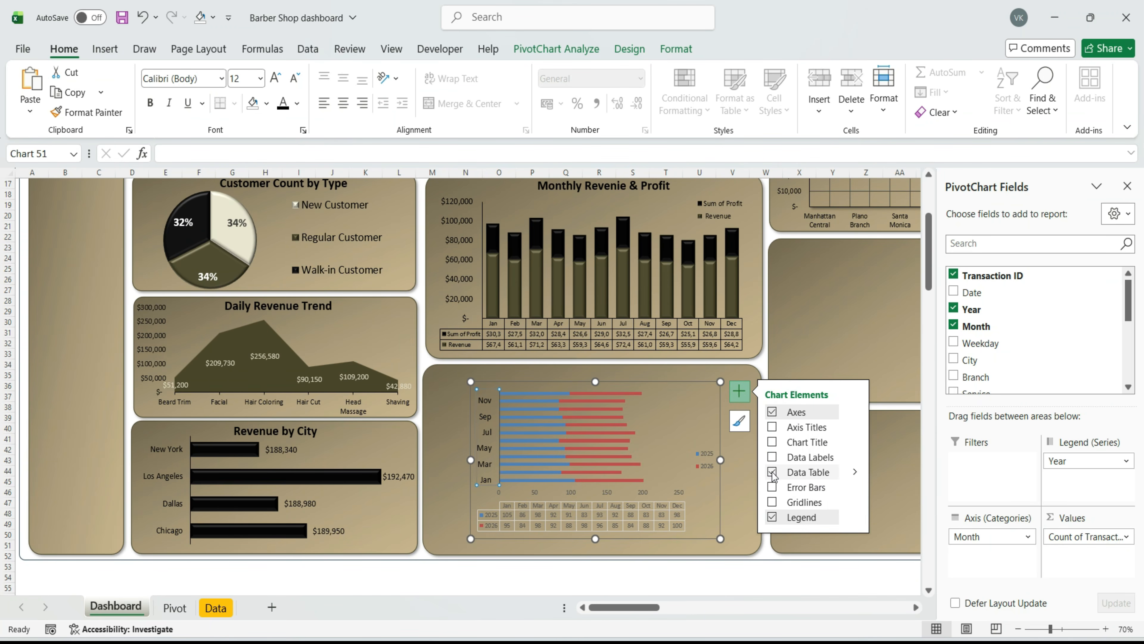
click(702, 455)
key(Delete)
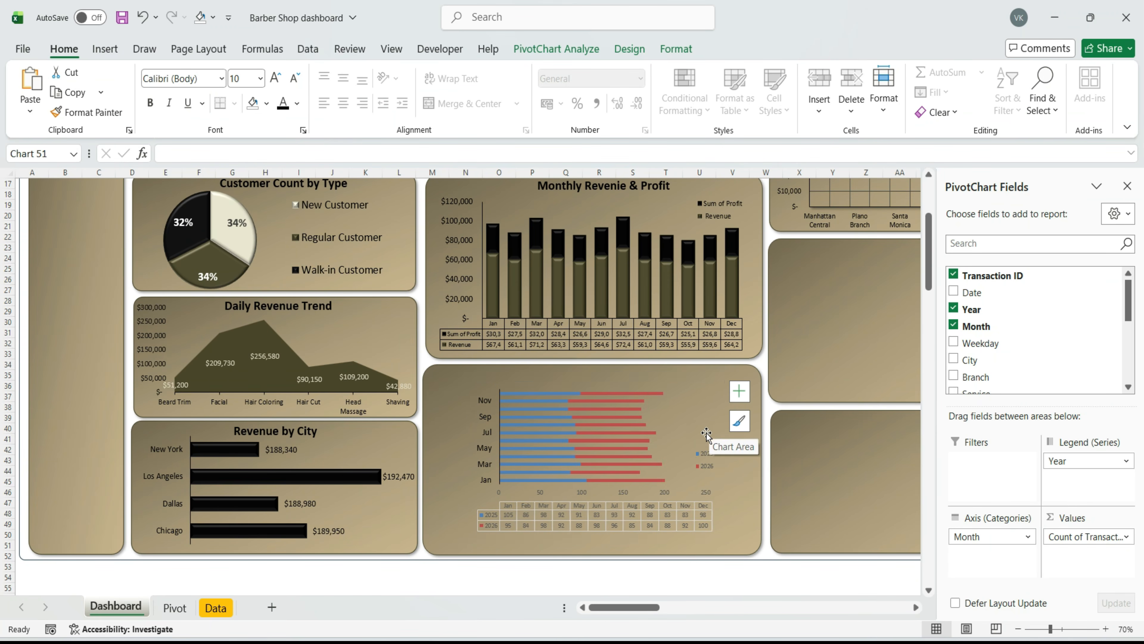
Apply the black line style to the transaction chart's data table and delete the horizontal value axis
click(664, 50)
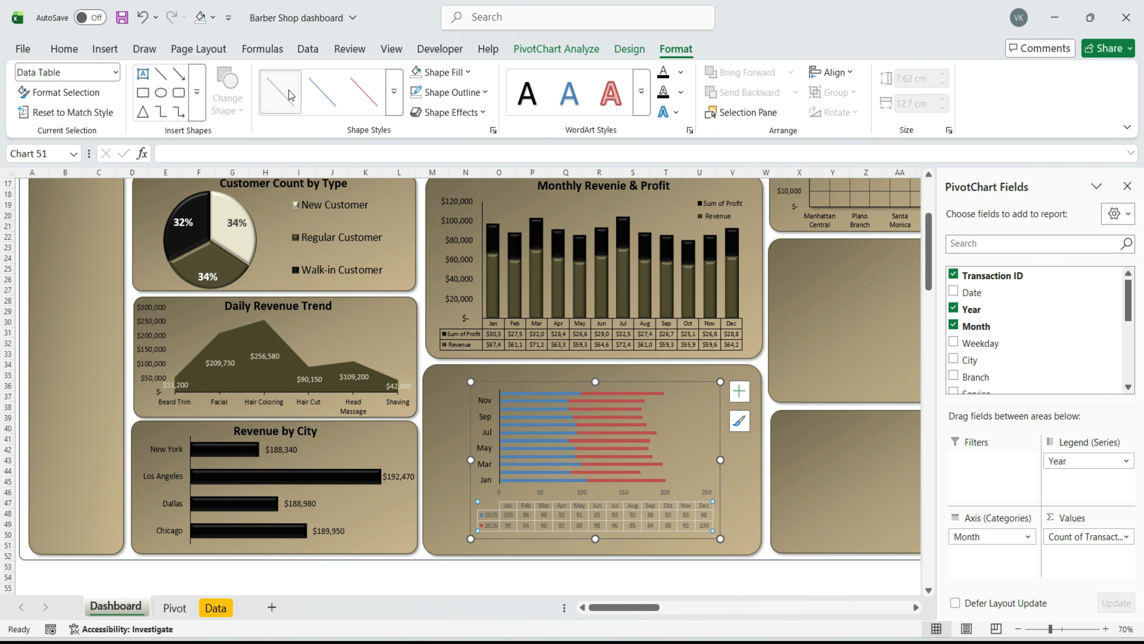
click(590, 492)
key(Delete)
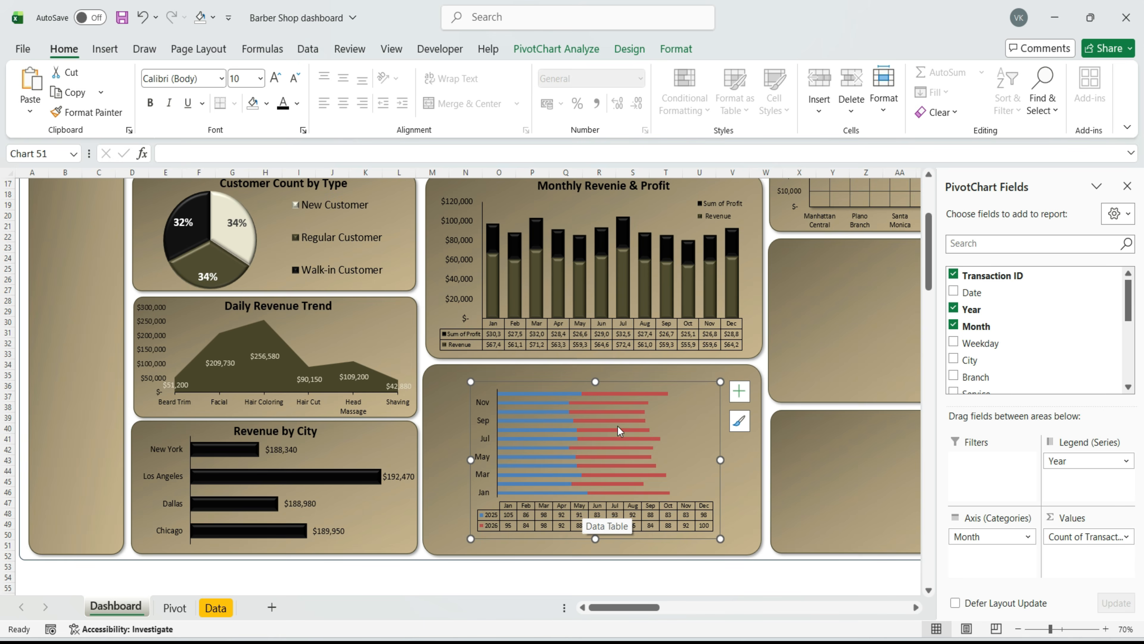
Set the gap width of the transaction bars to 40% and fill the 2025 series black and the 2026 series dark olive
double_click(626, 485)
drag(1031, 388, 1027, 389)
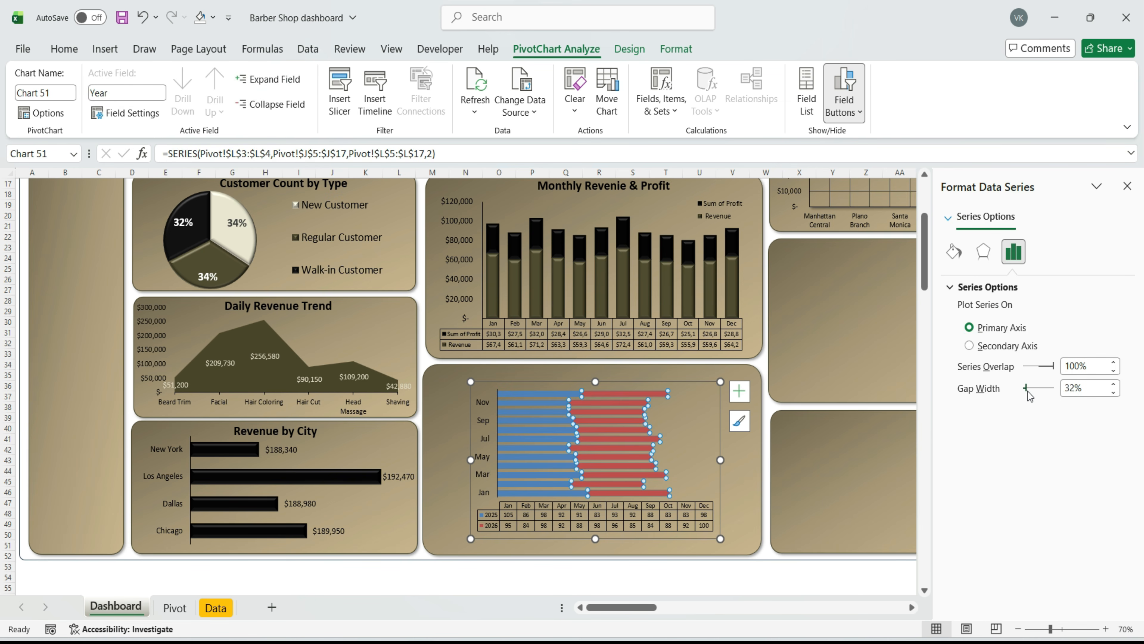
click(531, 456)
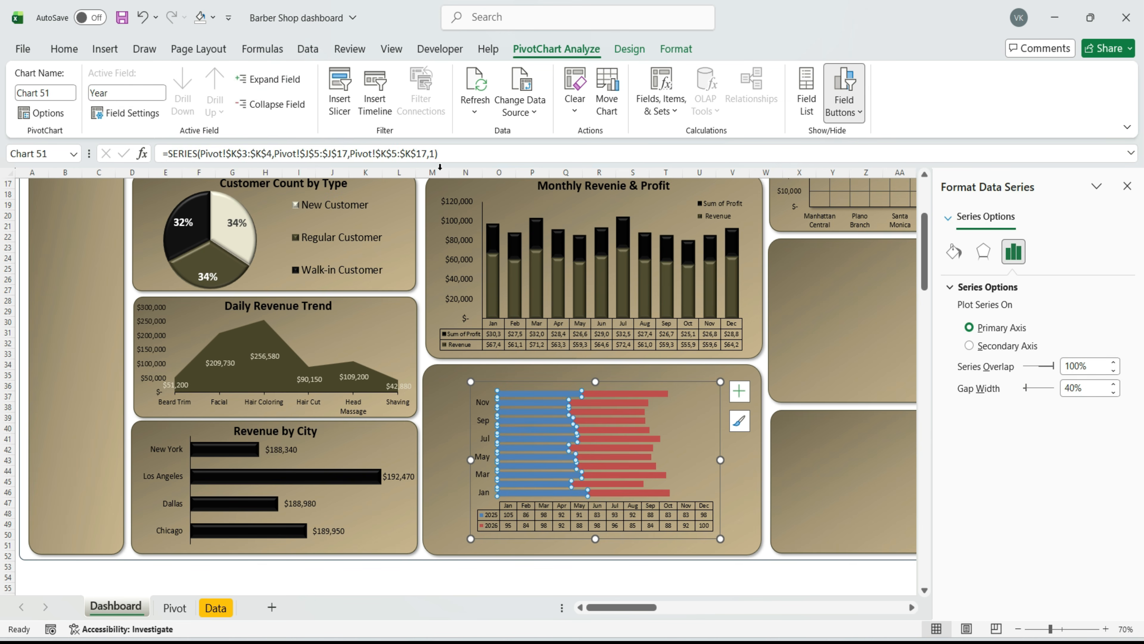
click(676, 48)
click(440, 72)
click(445, 281)
click(631, 456)
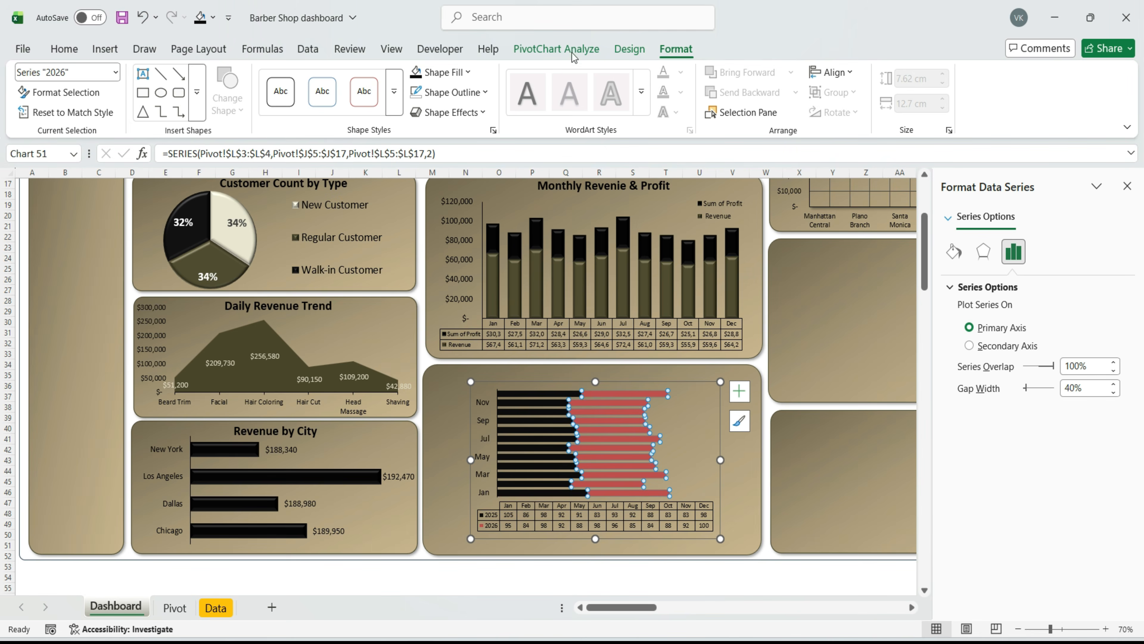
click(440, 72)
click(426, 379)
Reduce the month axis labels to font size 10 and enlarge the transaction chart to fill its card
click(470, 456)
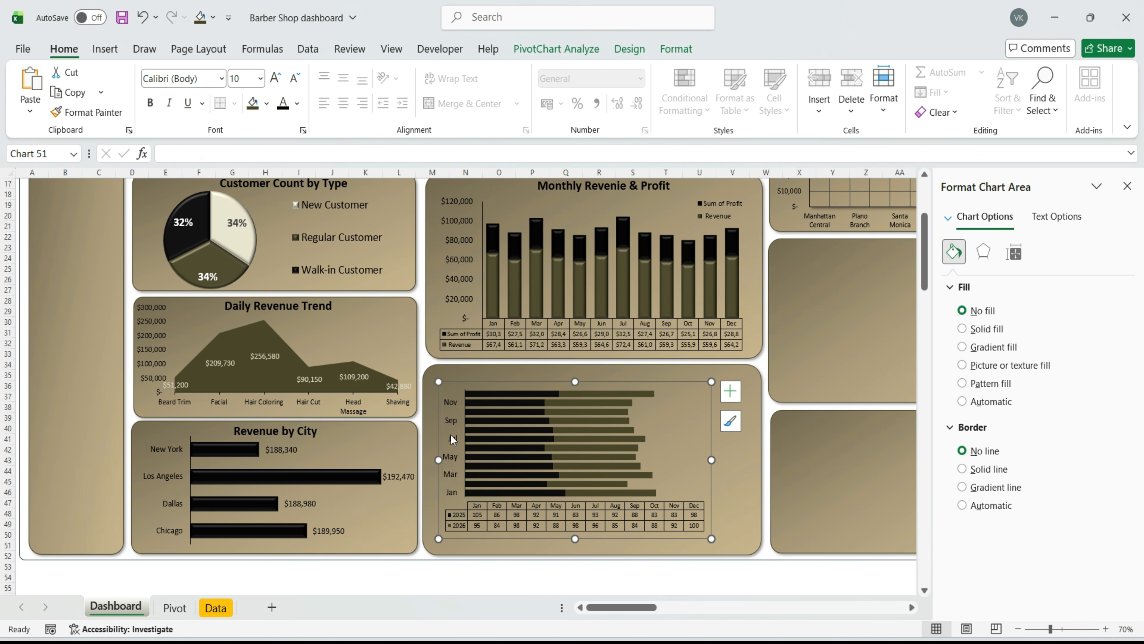
click(294, 77)
click(294, 77)
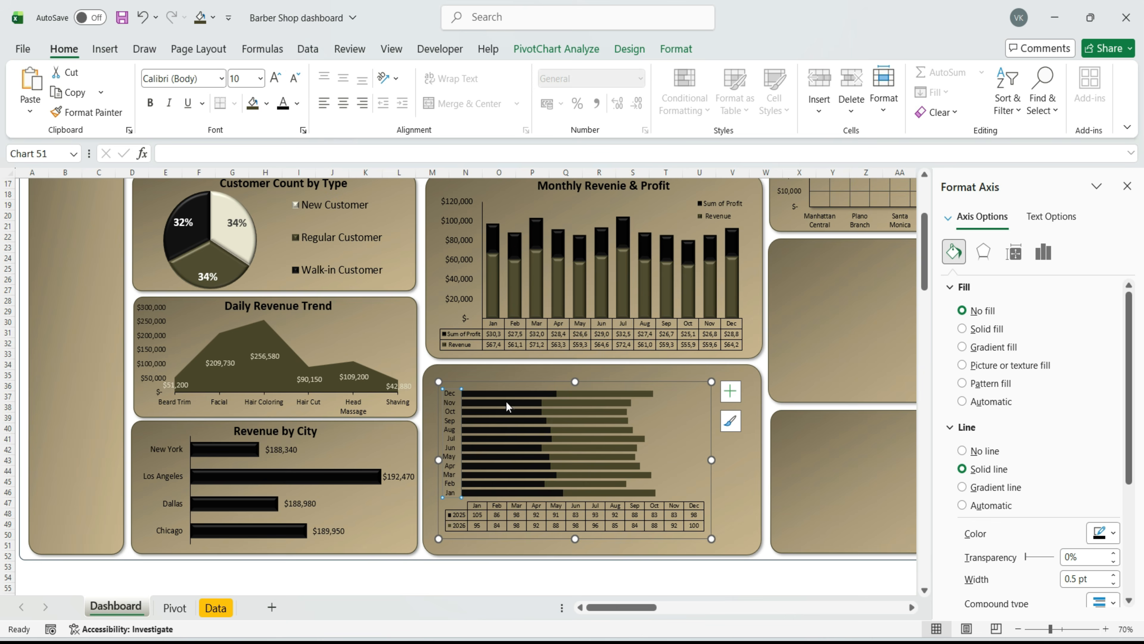
click(614, 550)
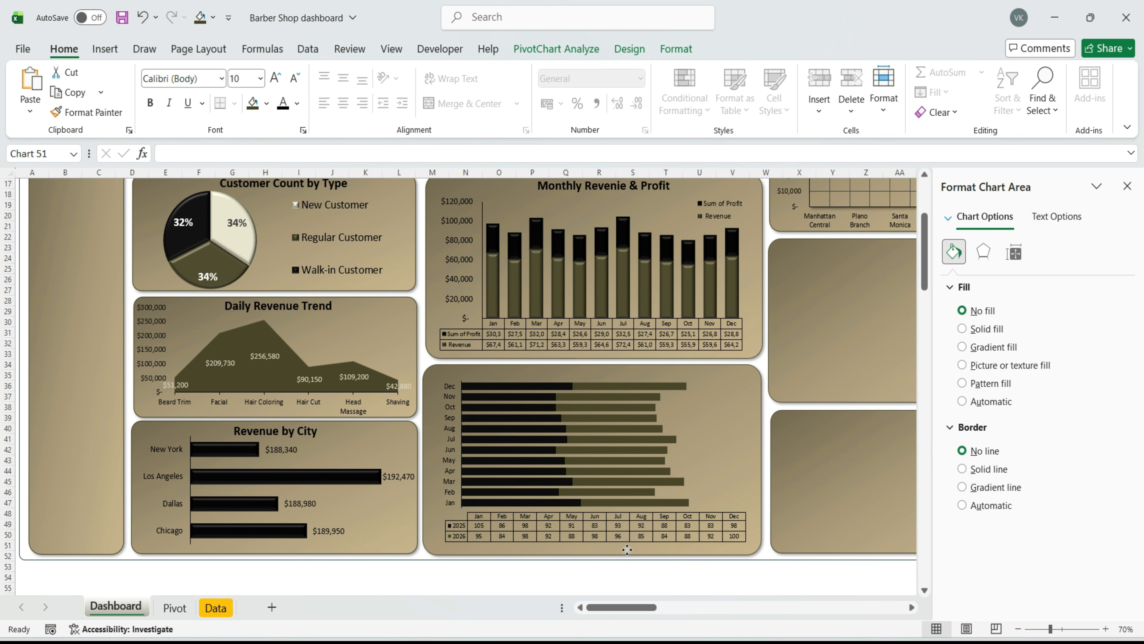
Title the card "Transaction Year & Month" and fit the chart into the space beneath the title
click(631, 376)
text(Transaction Year & Month)
click(721, 540)
click(723, 553)
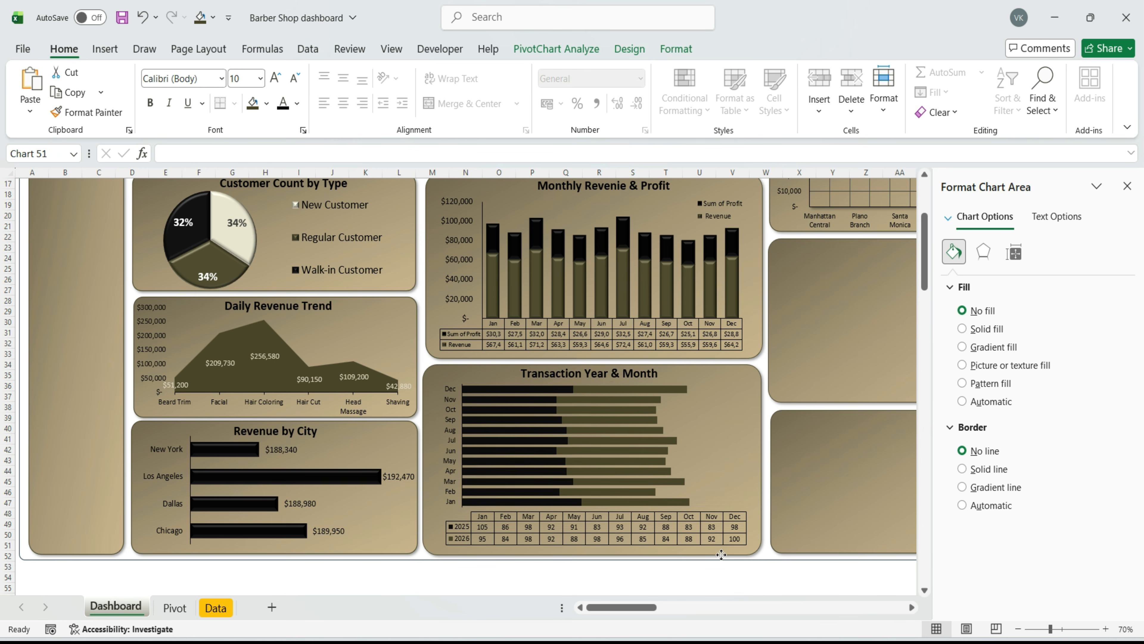
key(Escape)
Change the number format of the transaction counts in the Count by Employee Service pivot table to General
click(770, 391)
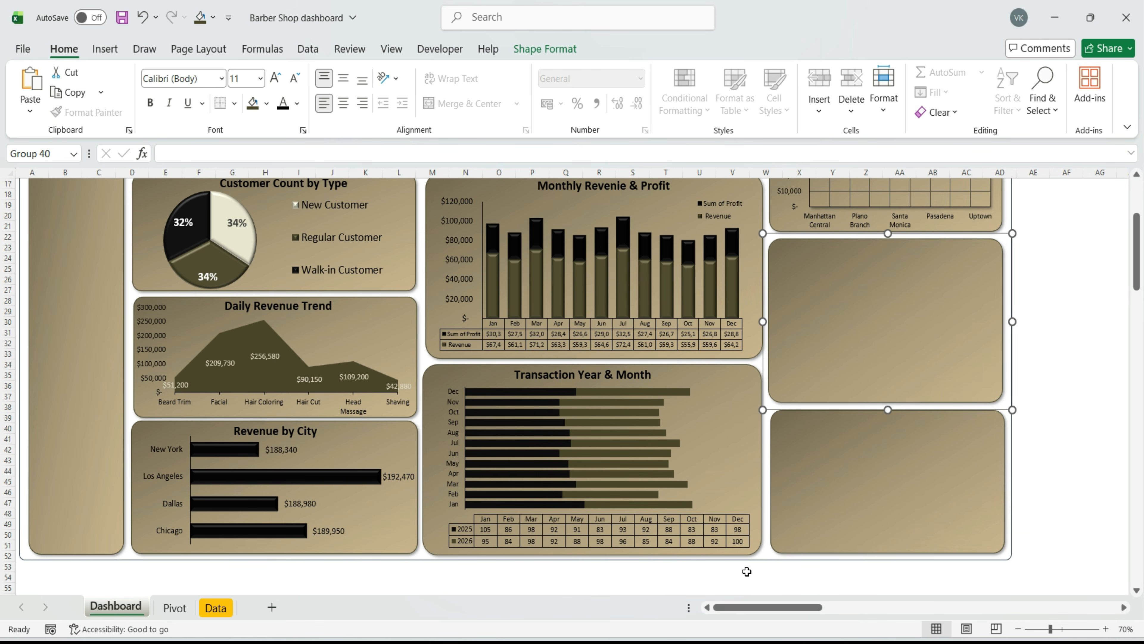
key(ctrl+Page_Down)
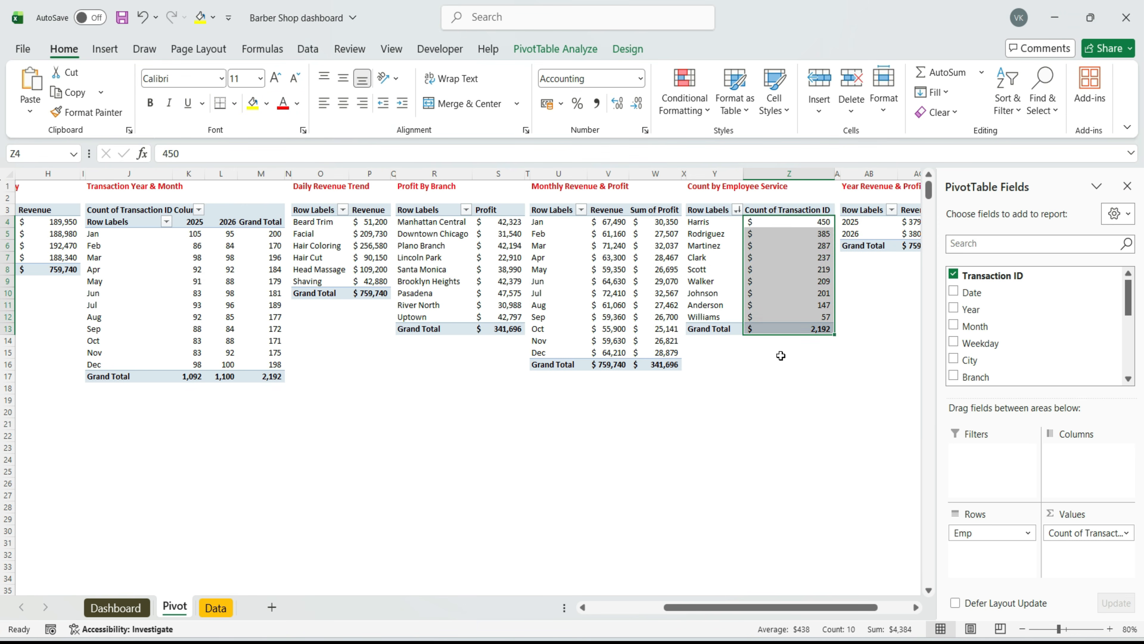
click(798, 259)
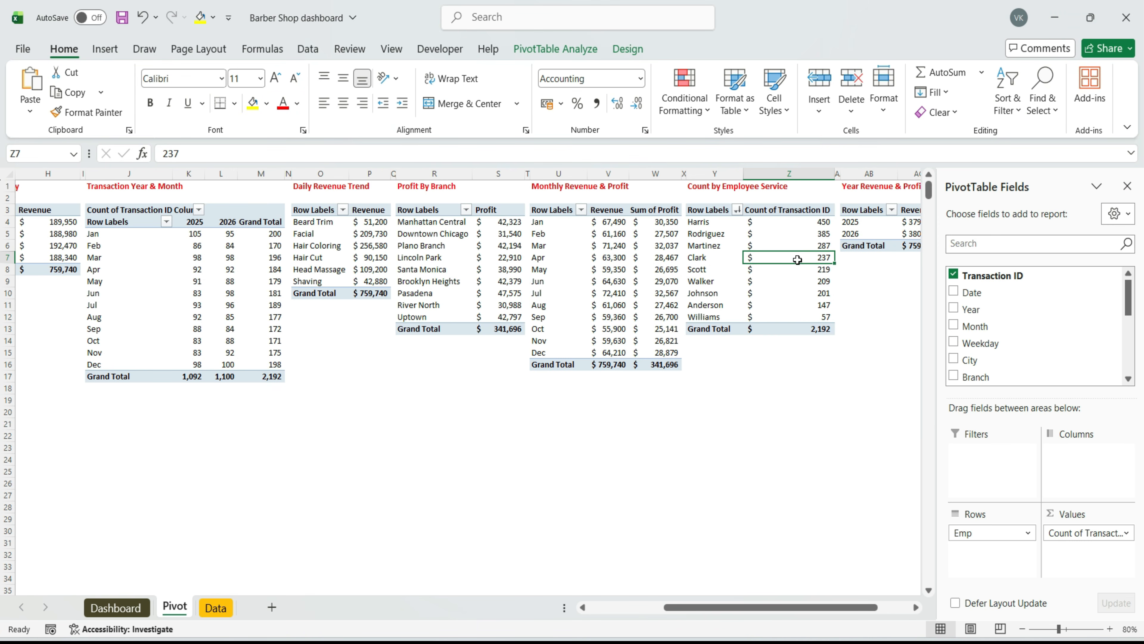
click(767, 221)
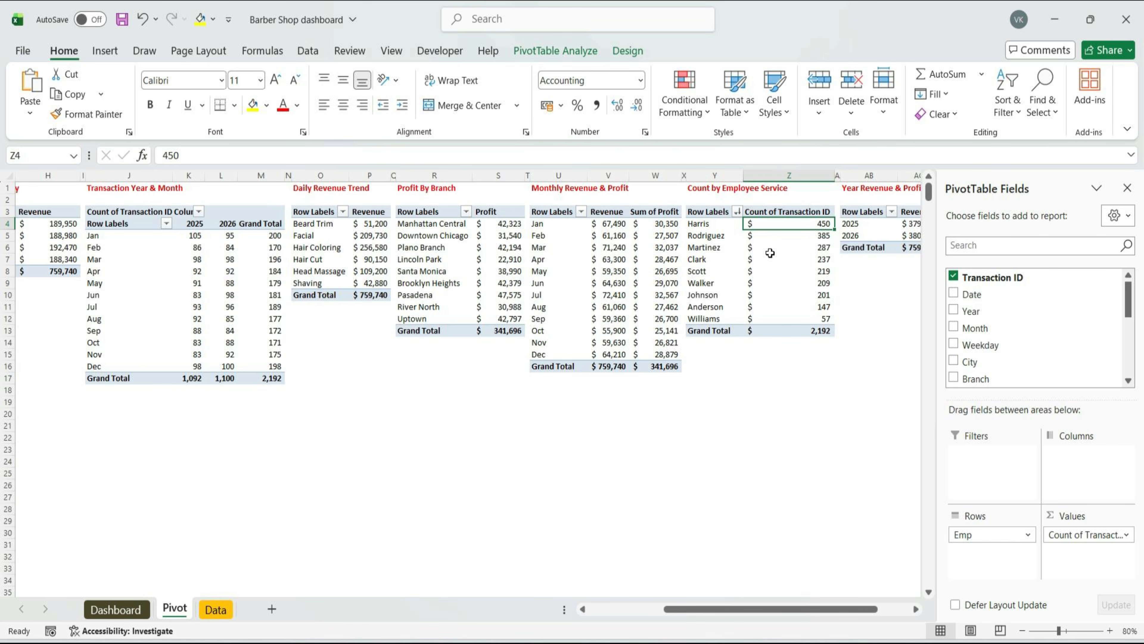
drag(770, 253, 778, 330)
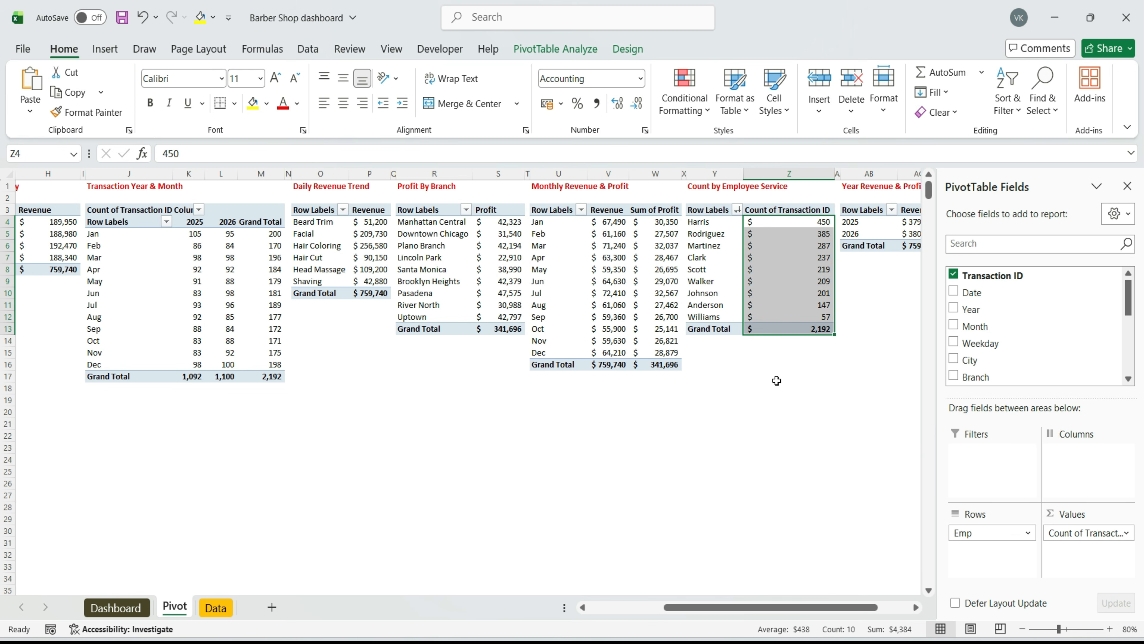
key(ctrl+1)
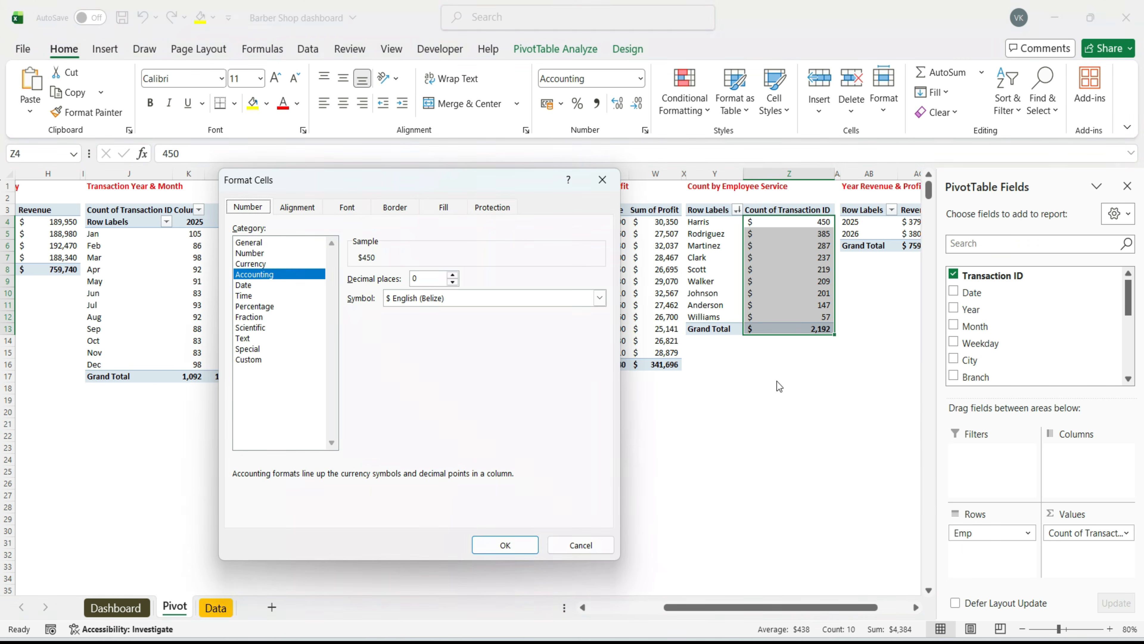
click(260, 246)
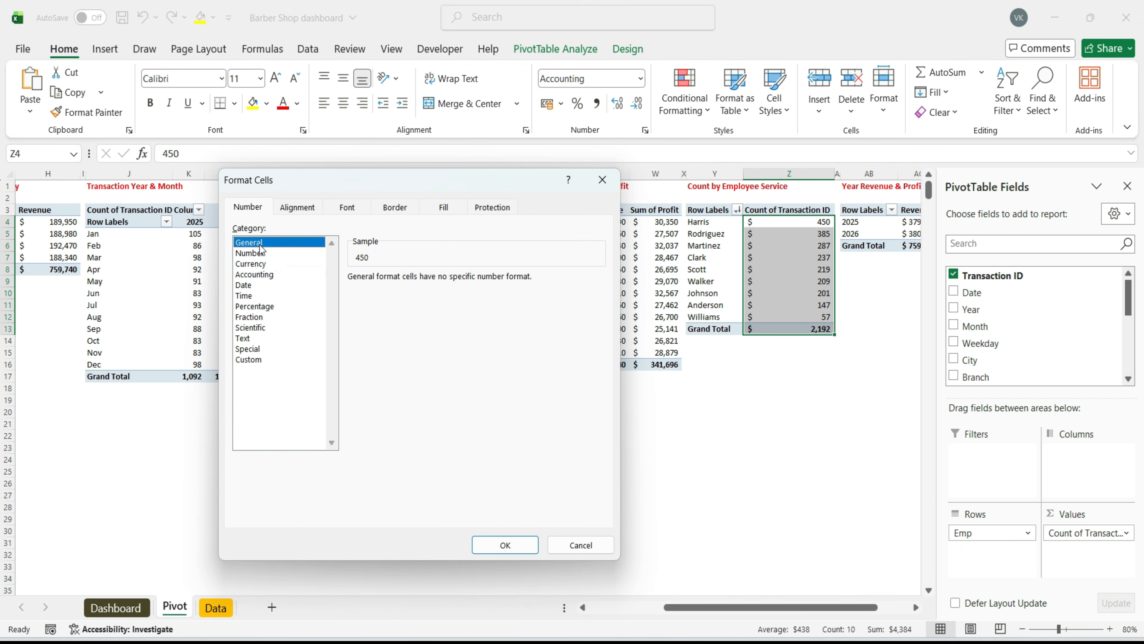
click(505, 544)
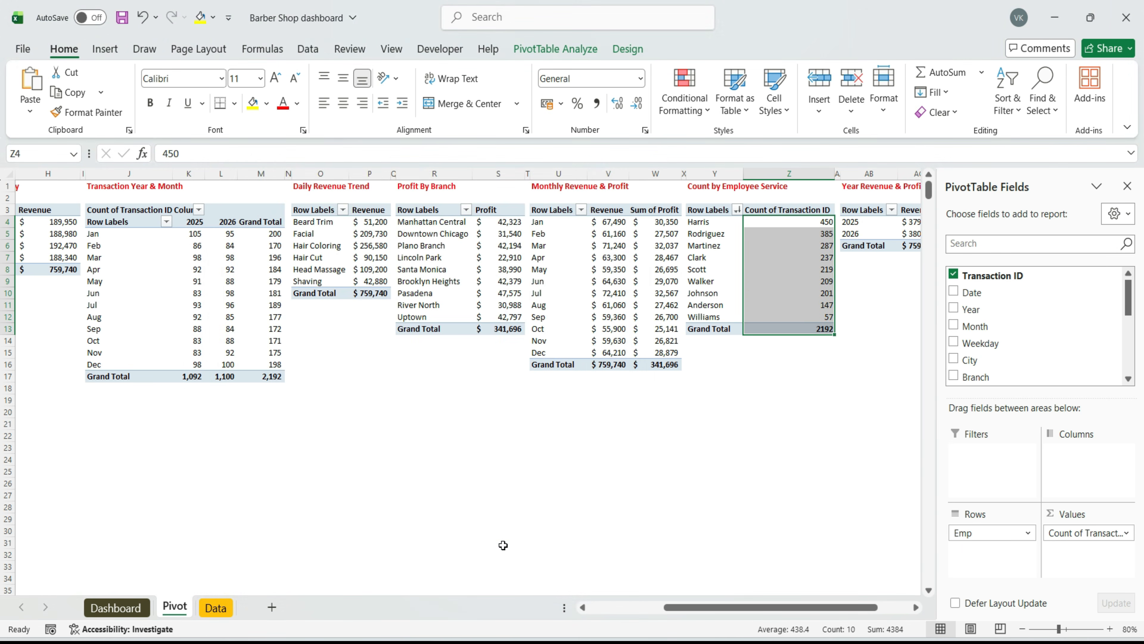
Create a clustered bar chart from the Count by Employee Service pivot table and move it to the Dashboard sheet
click(785, 320)
click(785, 305)
click(786, 269)
click(703, 234)
click(105, 49)
click(416, 111)
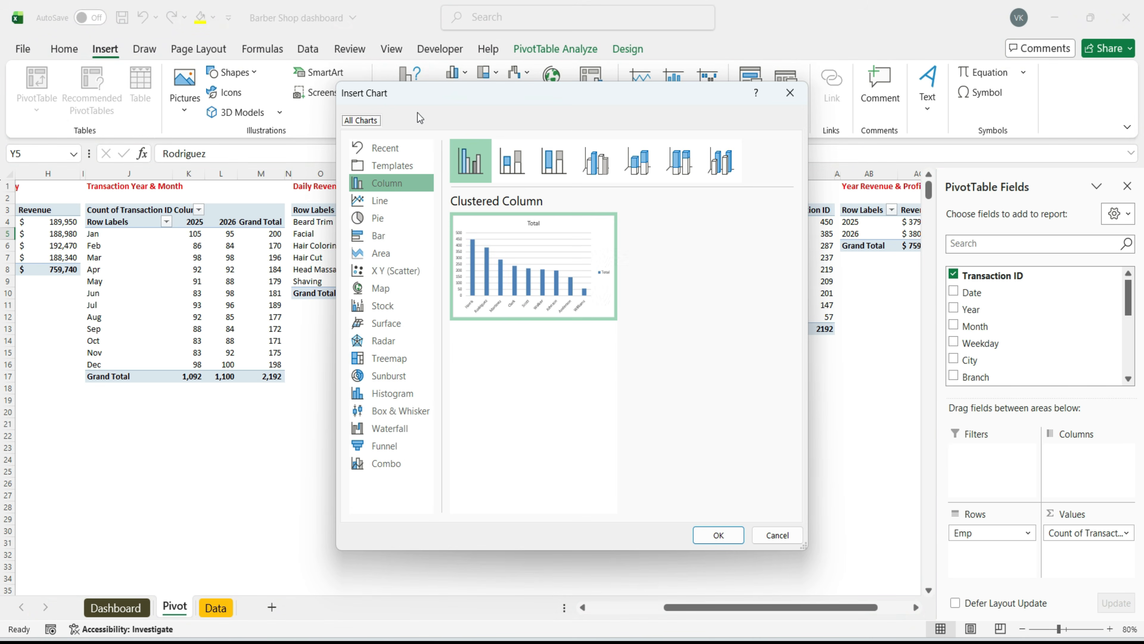
click(381, 237)
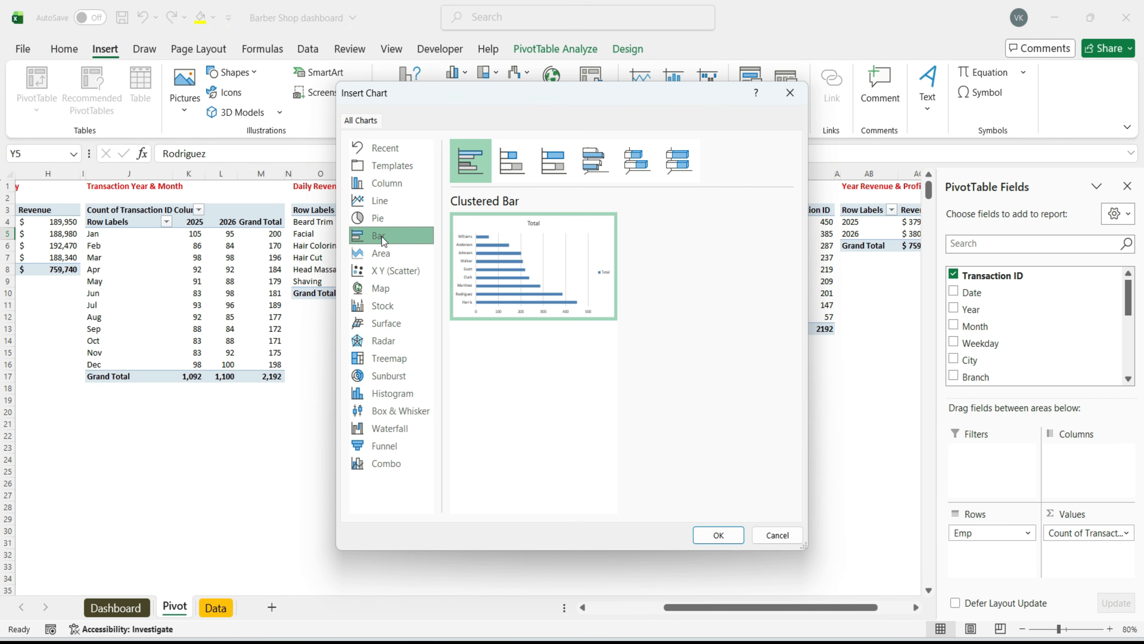
click(718, 535)
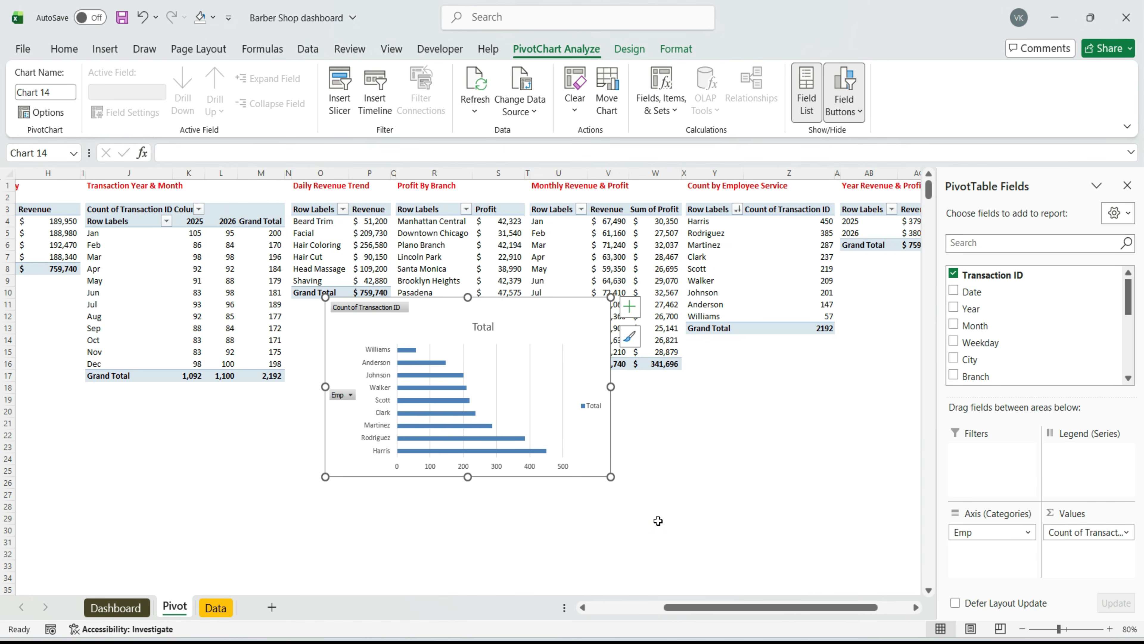
key(ctrl+x)
click(115, 607)
key(ctrl+v)
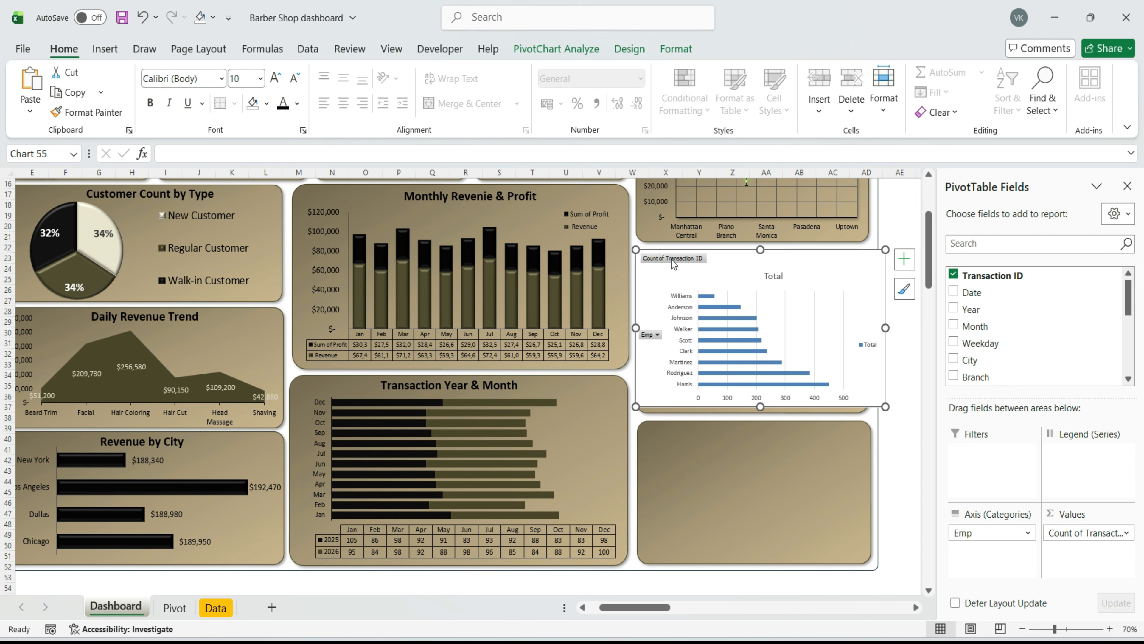
Hide the employee chart's field buttons and remove its legend, value axis, gridlines and title
right_click(673, 257)
click(706, 416)
right_click(653, 331)
click(739, 501)
click(868, 337)
key(Delete)
click(760, 260)
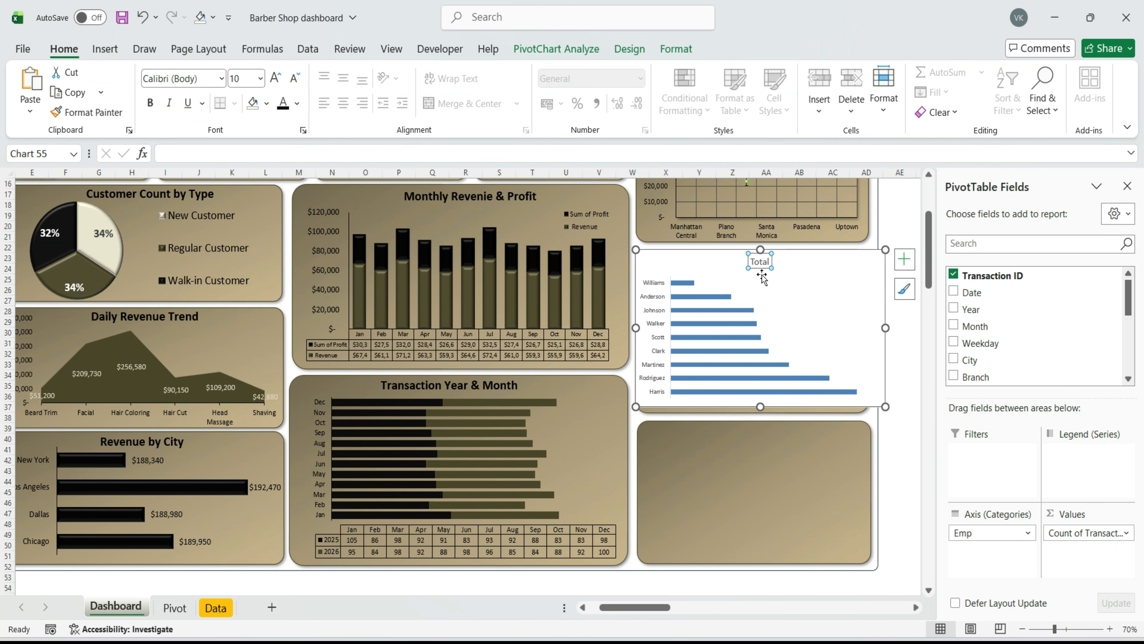
key(Delete)
Set the employee chart area to no fill and no outline
click(676, 48)
click(455, 73)
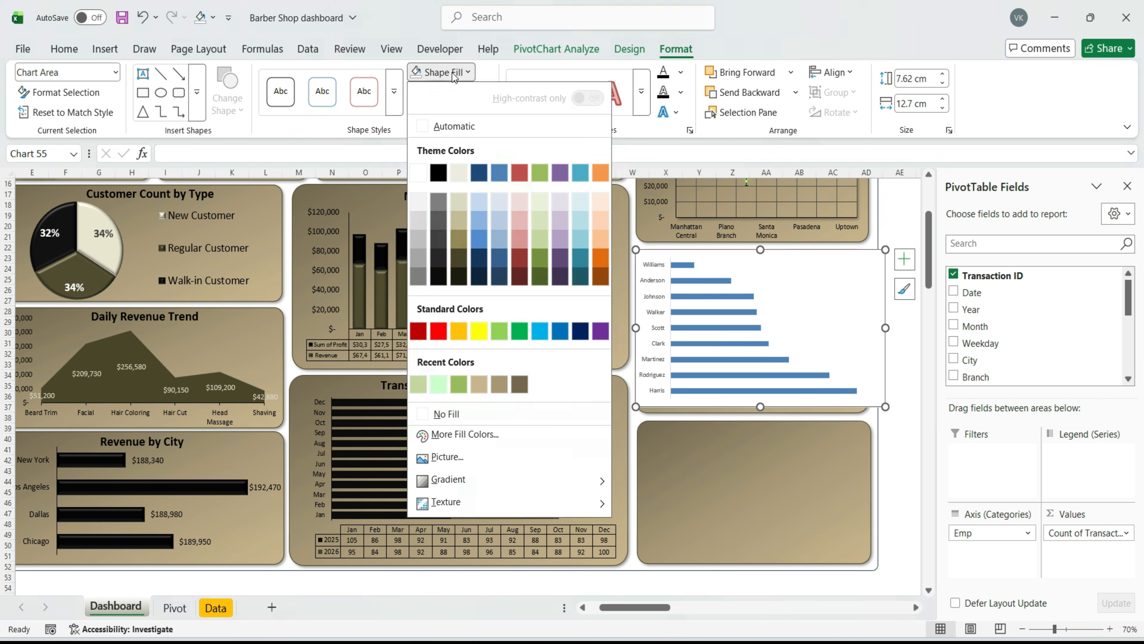
click(450, 423)
click(451, 92)
click(457, 435)
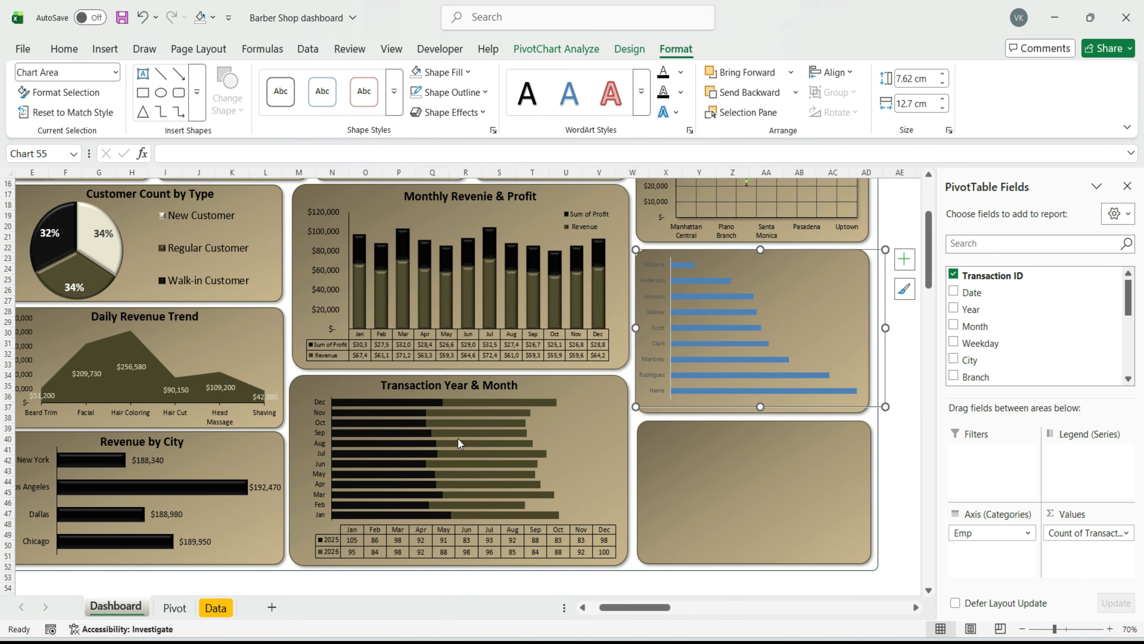
Enlarge the employee name axis labels to font size 12 and color them black
click(656, 327)
click(63, 48)
click(274, 78)
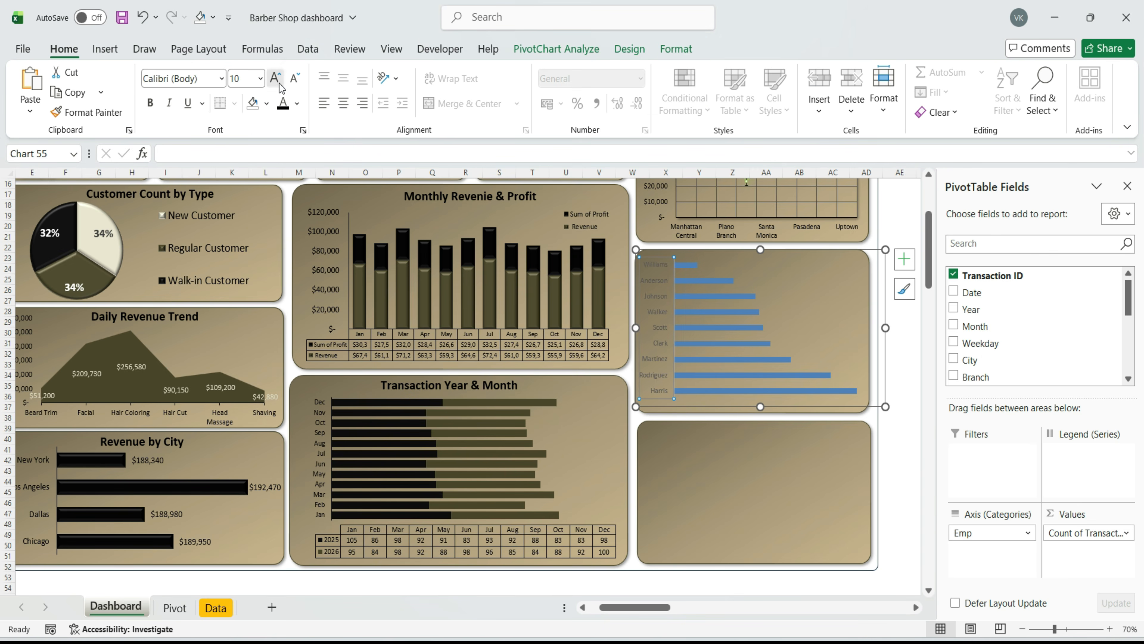
click(283, 103)
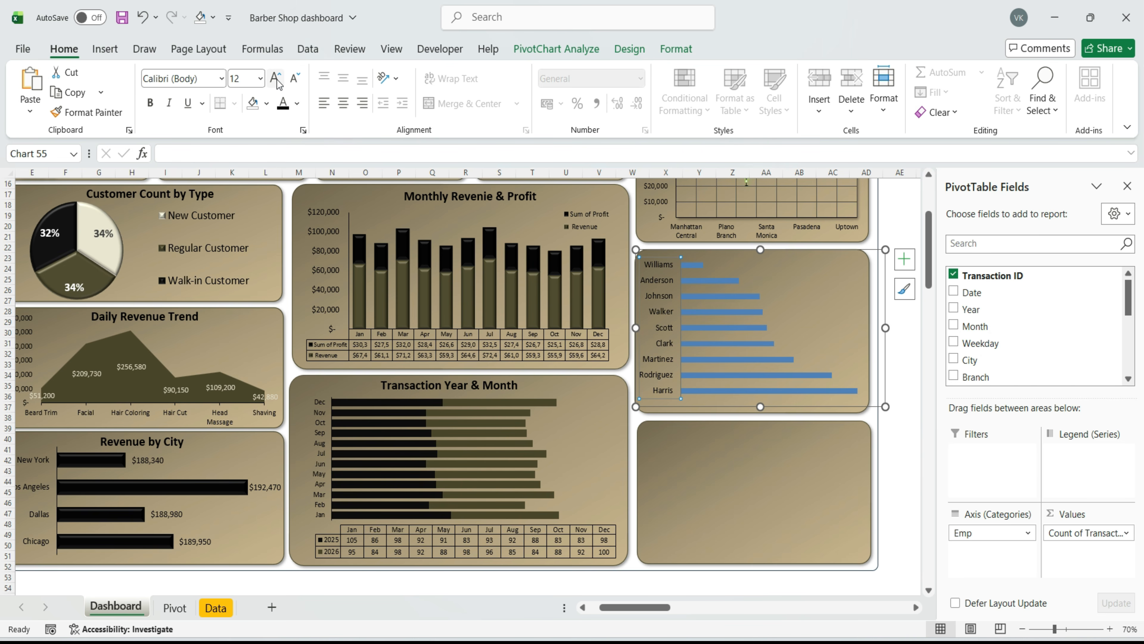
Set the employee bars to -20% series overlap and 40% gap width, and shift the chart slightly down within its card
double_click(760, 359)
click(1048, 367)
text(-20)
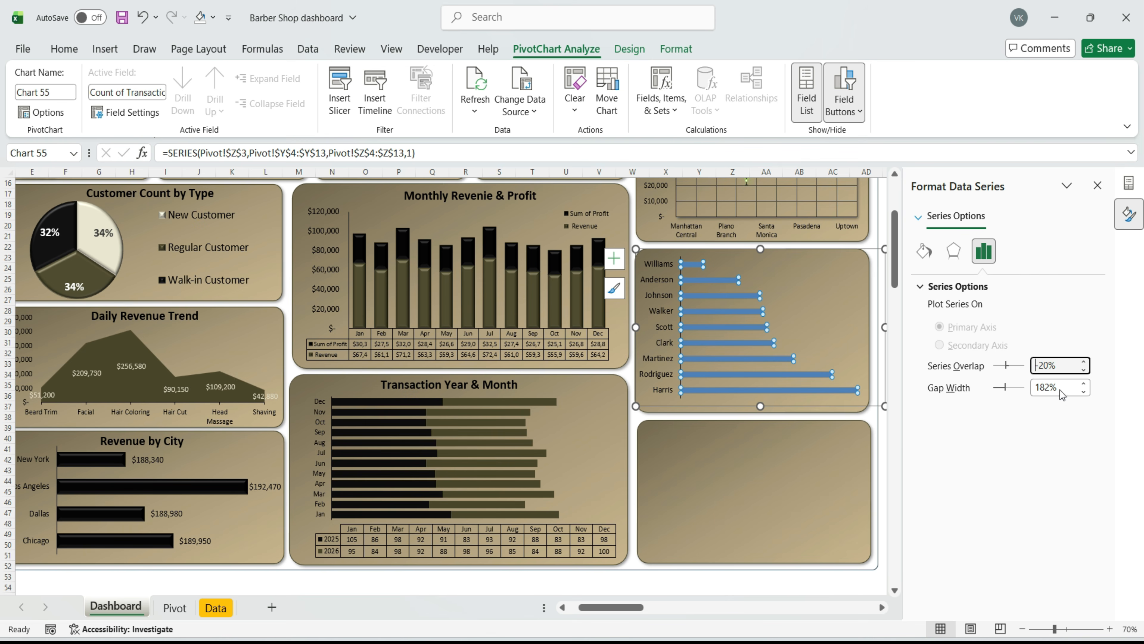
click(1061, 388)
text(40)
key(Return)
click(809, 403)
drag(811, 406, 820, 415)
Apply a bevel effect to the employee bars and fill them black
click(792, 399)
click(676, 49)
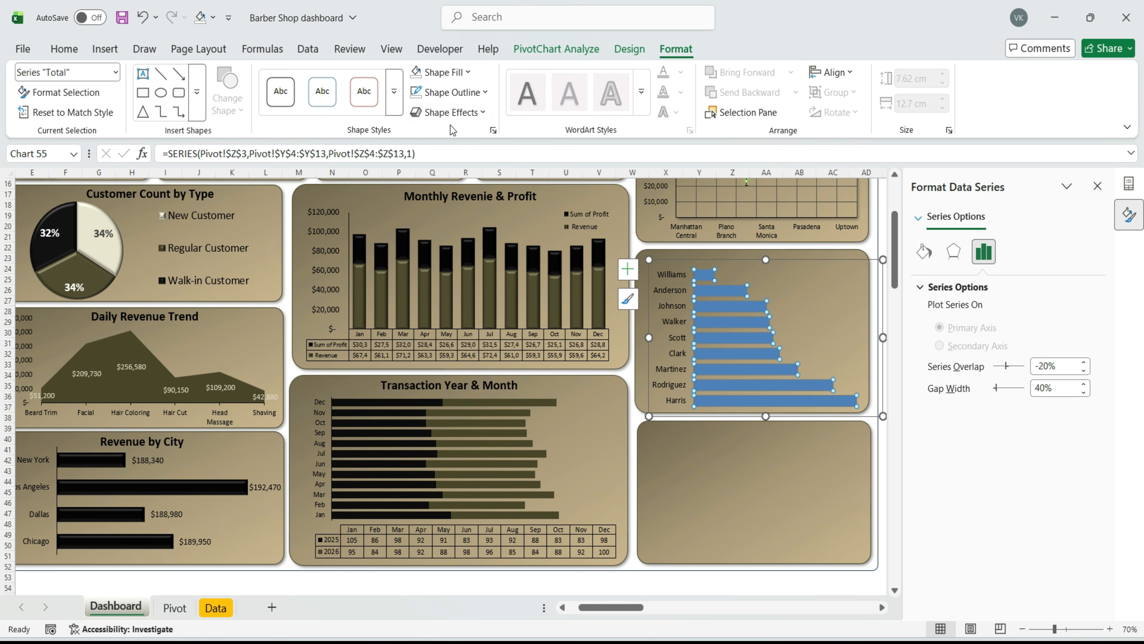
click(450, 112)
mouse_move(477, 308)
click(537, 408)
click(464, 74)
click(438, 173)
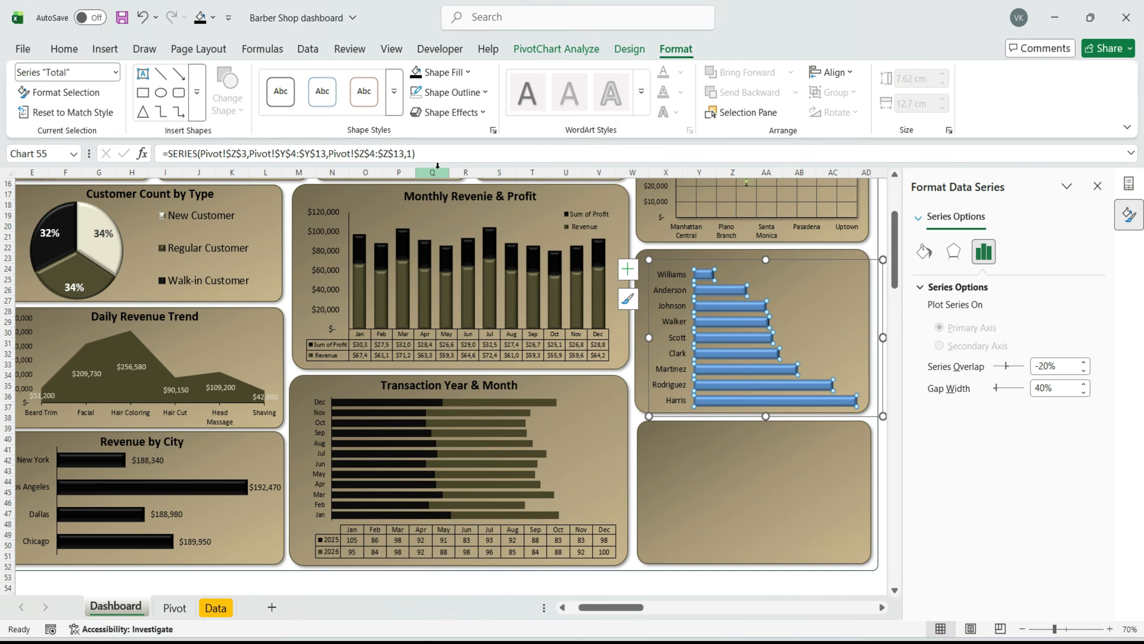
Add data labels to the employee bars and enlarge them to font size 12
click(628, 269)
click(907, 335)
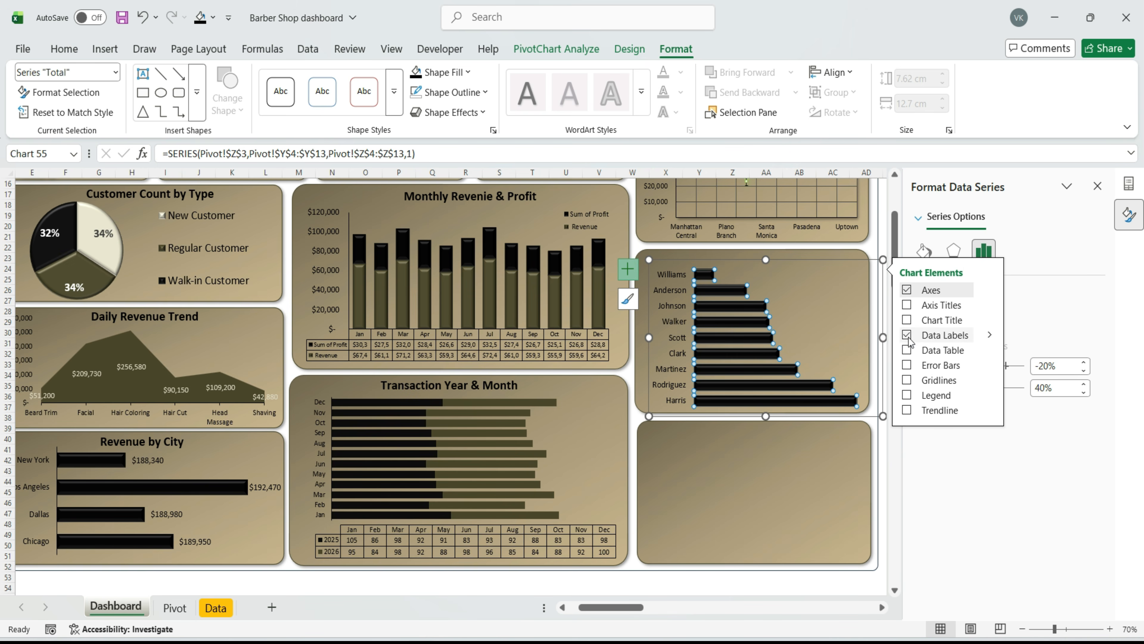
click(774, 314)
click(275, 78)
click(275, 79)
click(275, 78)
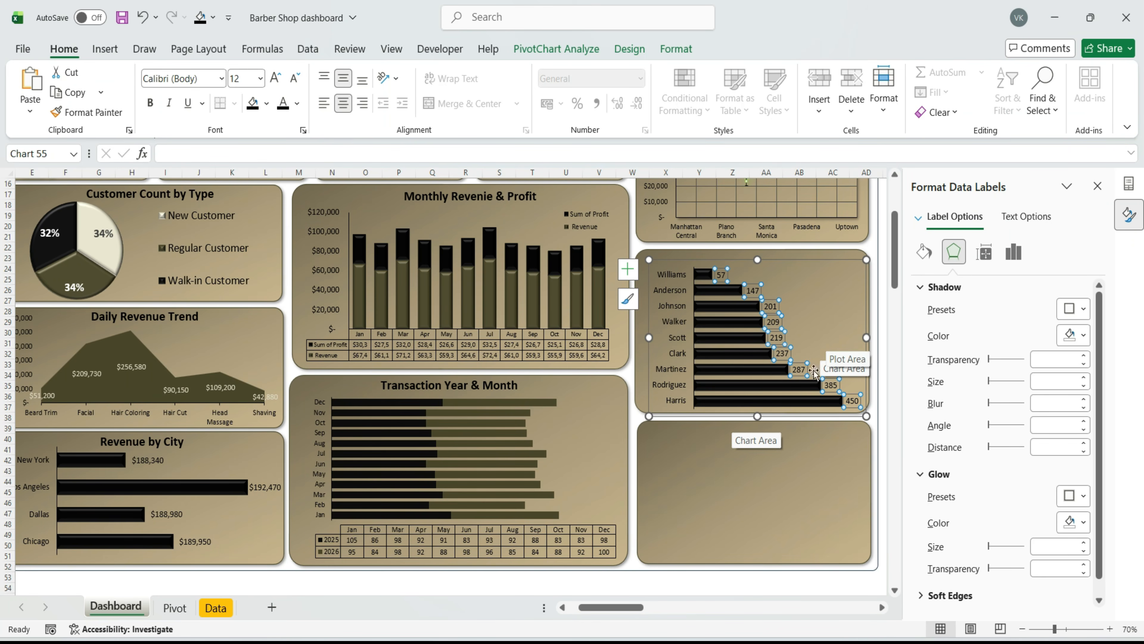
Title the employee chart's card "Count by Employee Service"
click(699, 509)
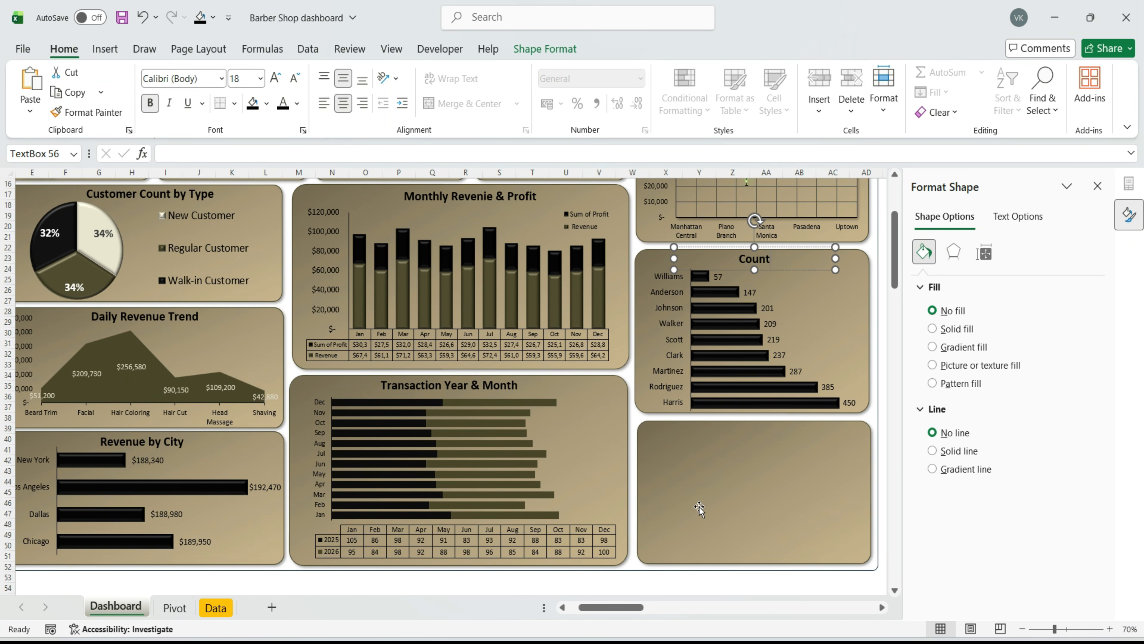
text(loyee Service)
click(785, 270)
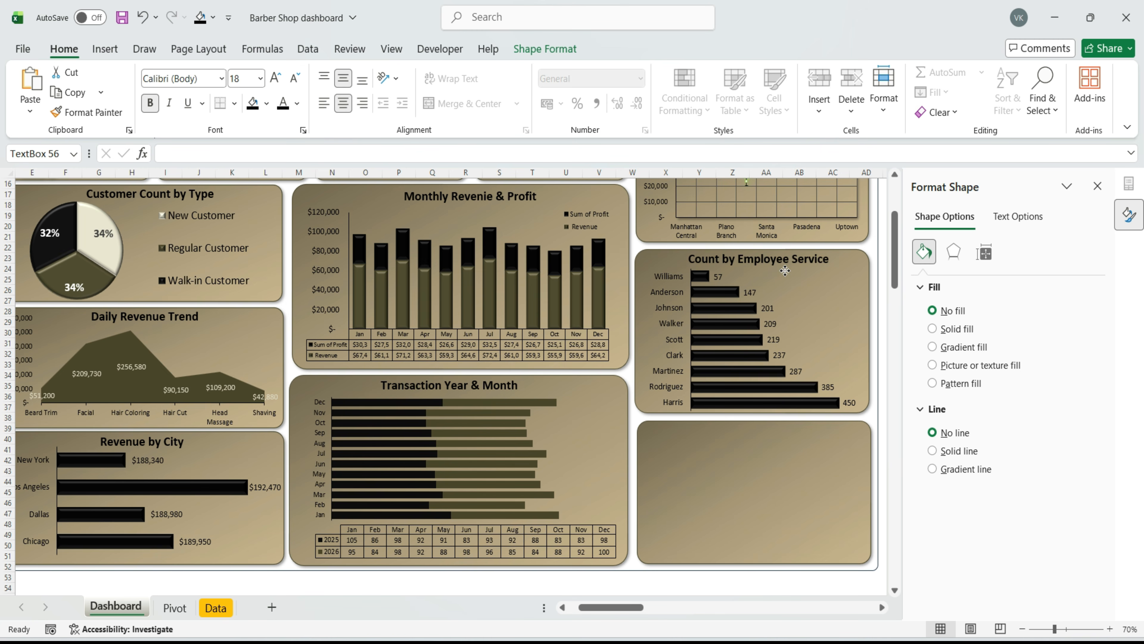
Create a clustered bar chart from the Year Revenue & Profit pivot table and move it onto the empty Dashboard card
click(701, 527)
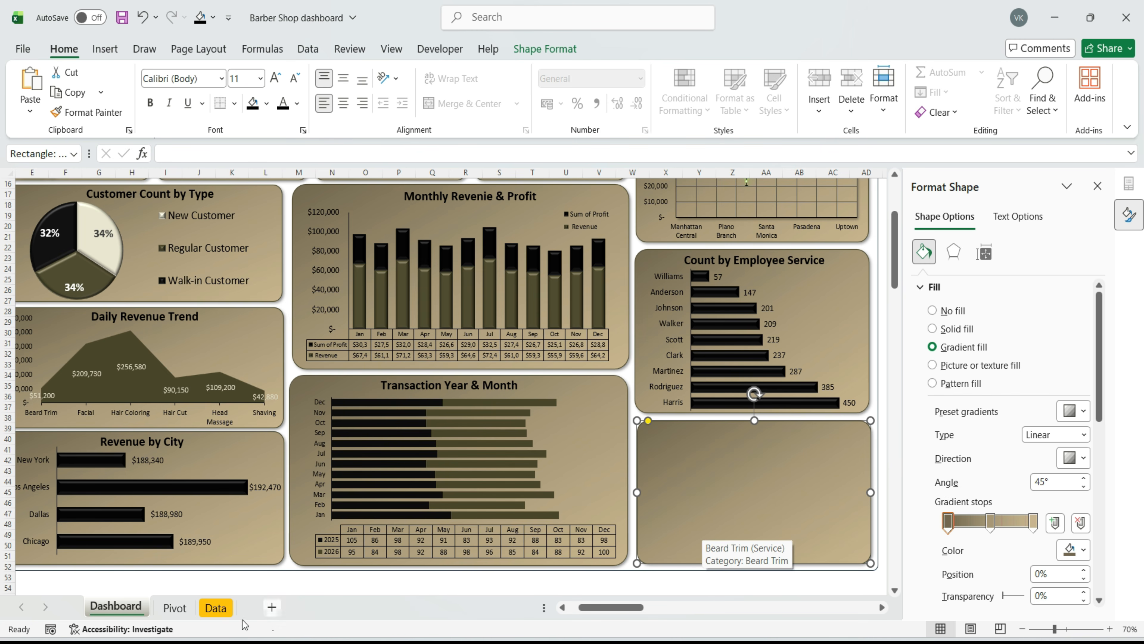
click(174, 607)
drag(777, 607, 813, 611)
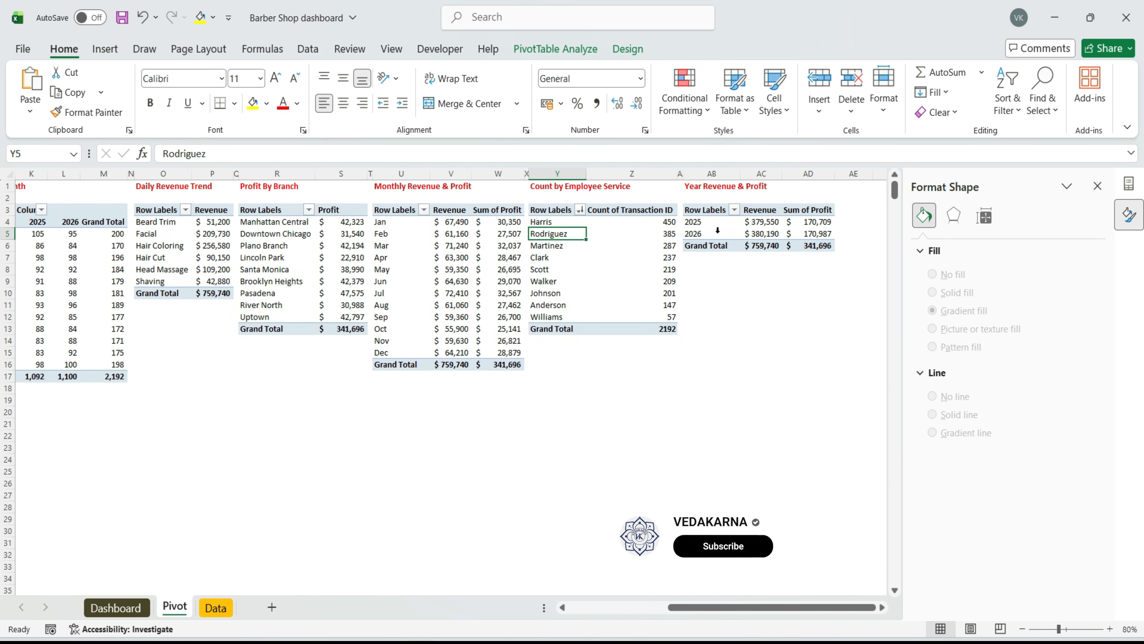
click(709, 223)
click(105, 50)
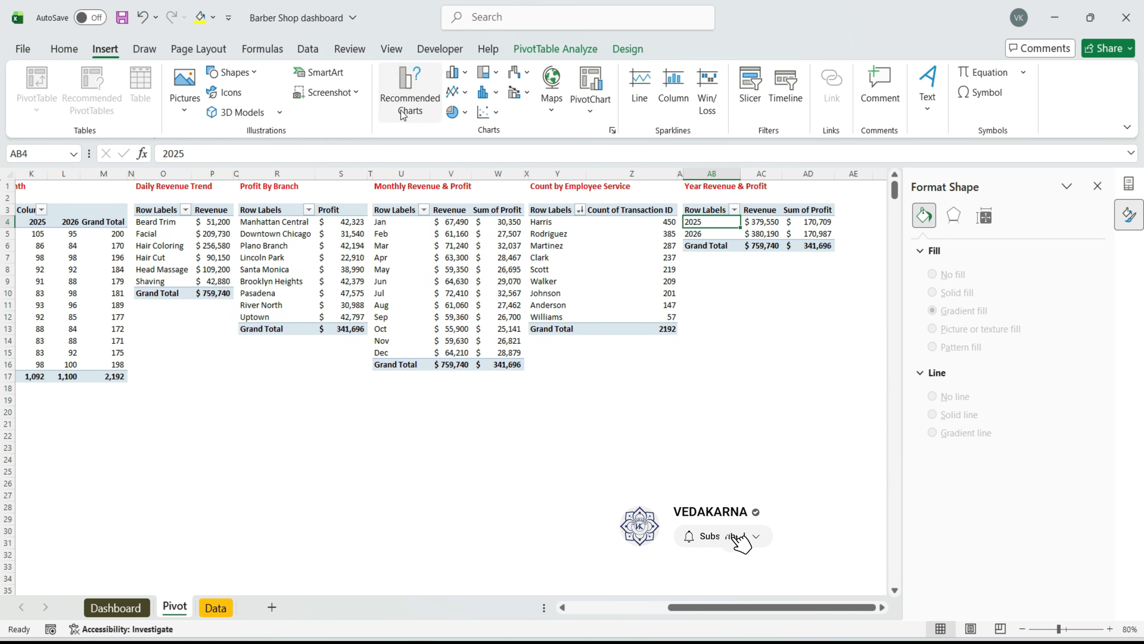
click(410, 105)
click(395, 201)
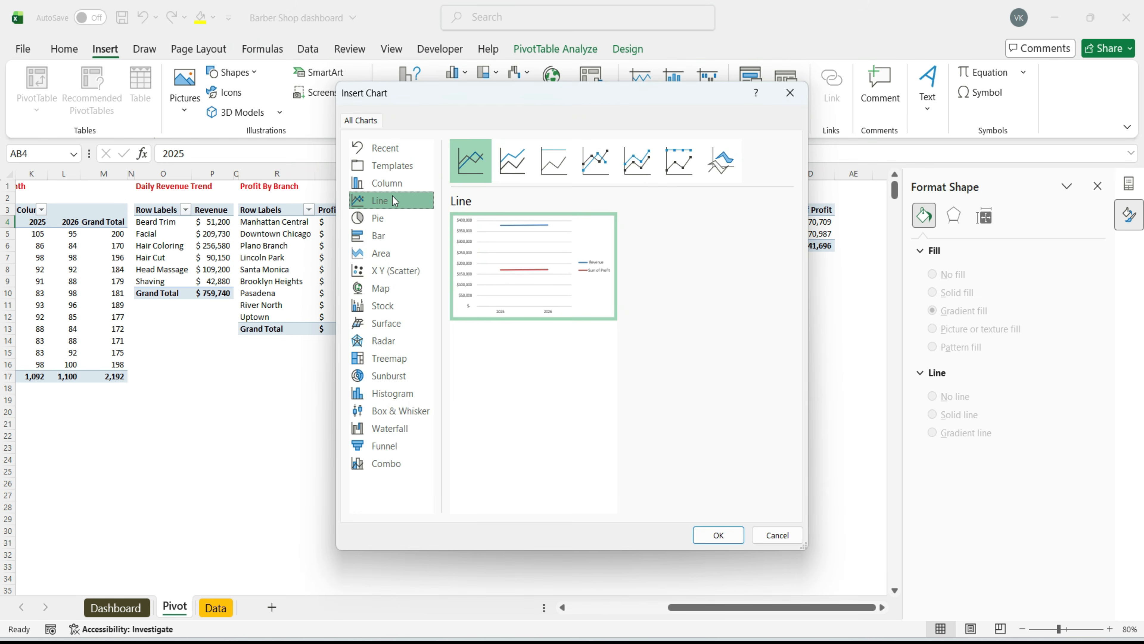
click(391, 235)
click(721, 536)
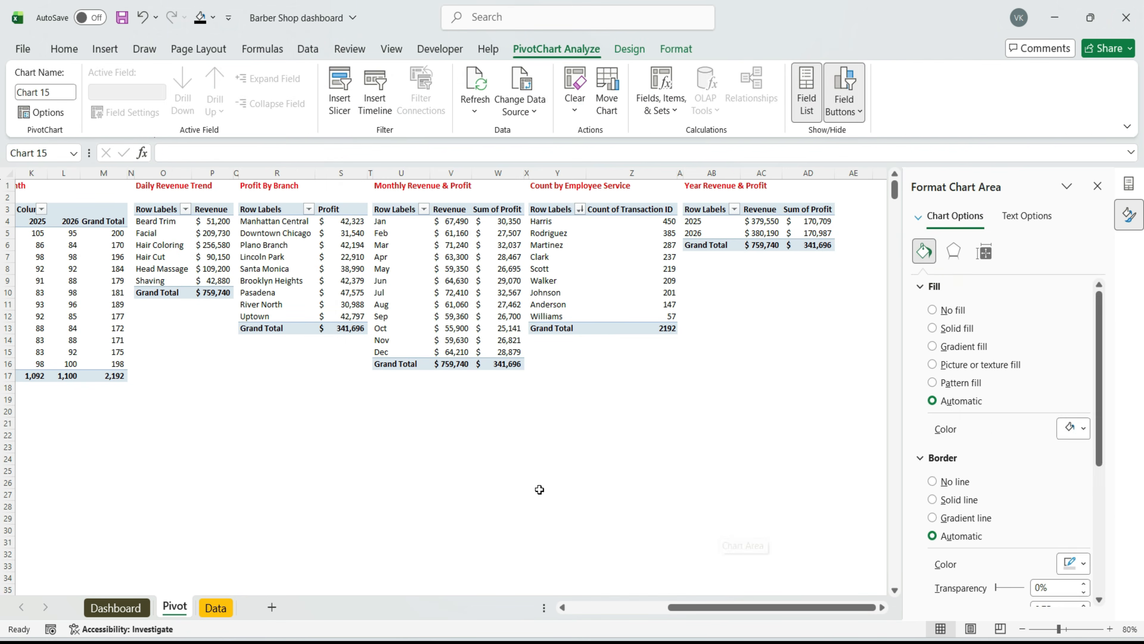
key(ctrl+x)
click(116, 608)
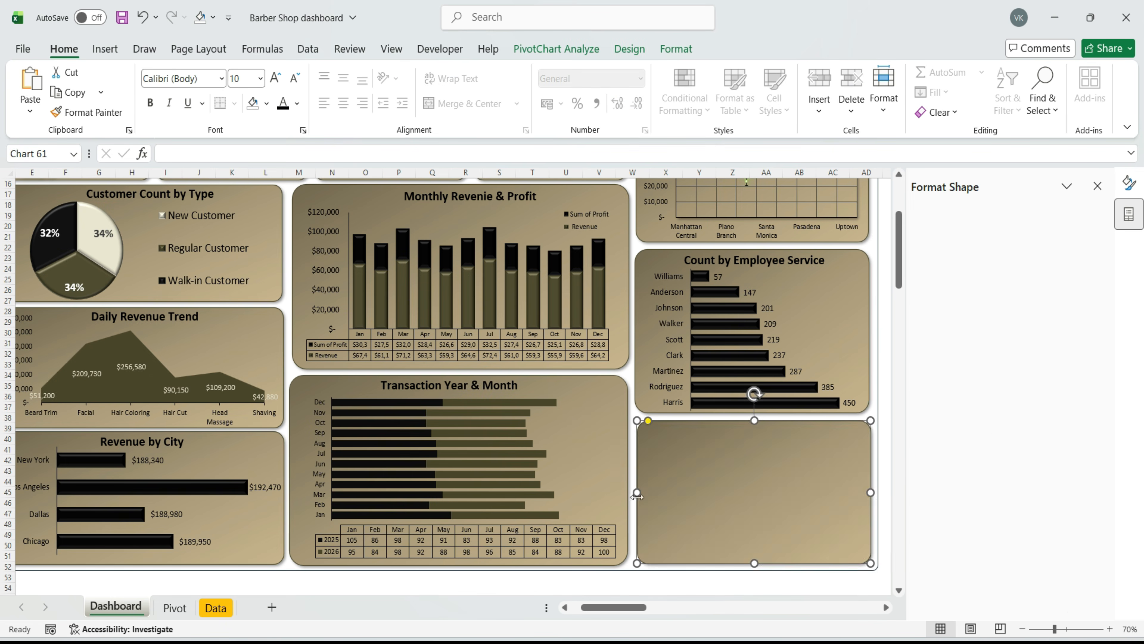
key(ctrl+v)
Hide the field buttons on the yearly revenue and profit chart and delete its gridlines
right_click(865, 502)
click(937, 410)
right_click(653, 500)
key(Escape)
click(788, 451)
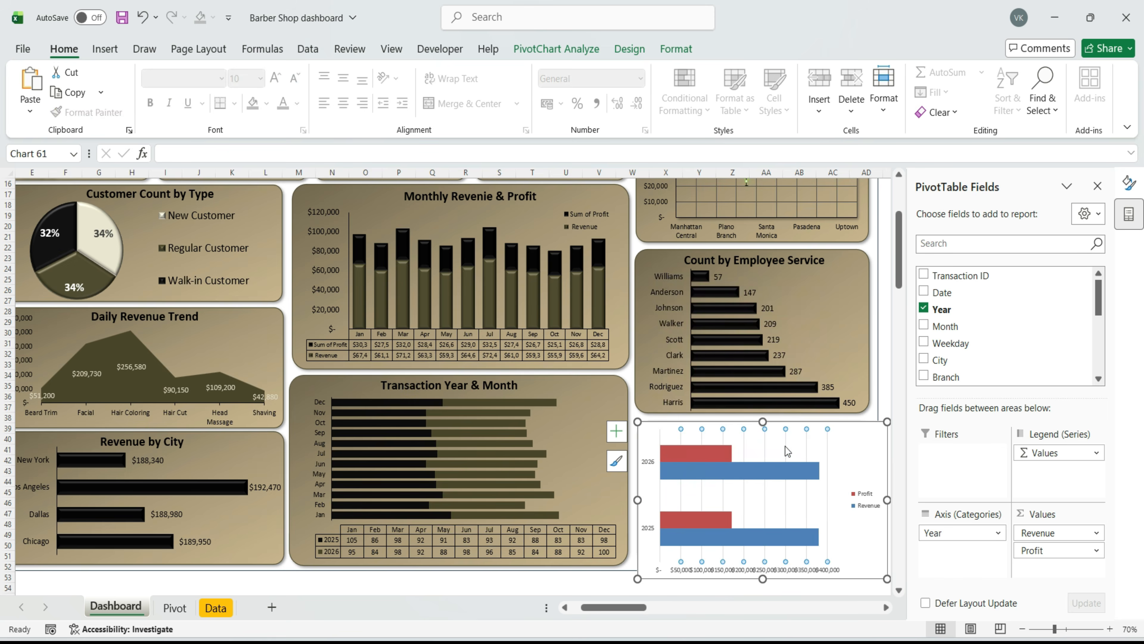
Set the yearly revenue and profit chart area to no fill
click(827, 465)
click(676, 48)
click(442, 72)
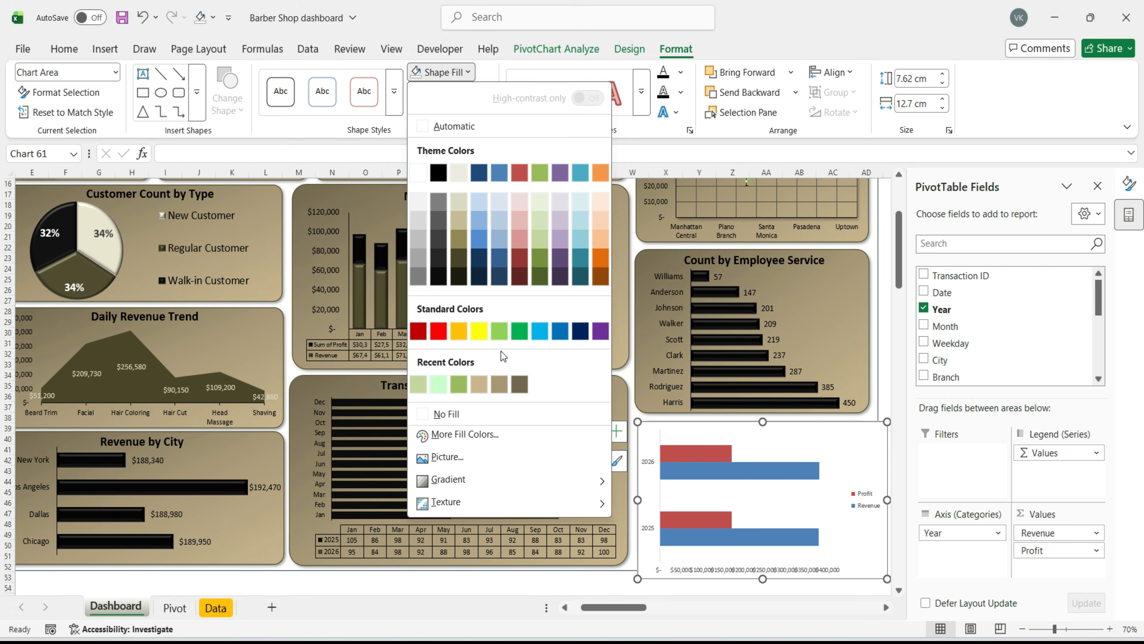
click(463, 418)
Set the yearly revenue and profit bars to 9% series overlap and 120% gap width
double_click(713, 477)
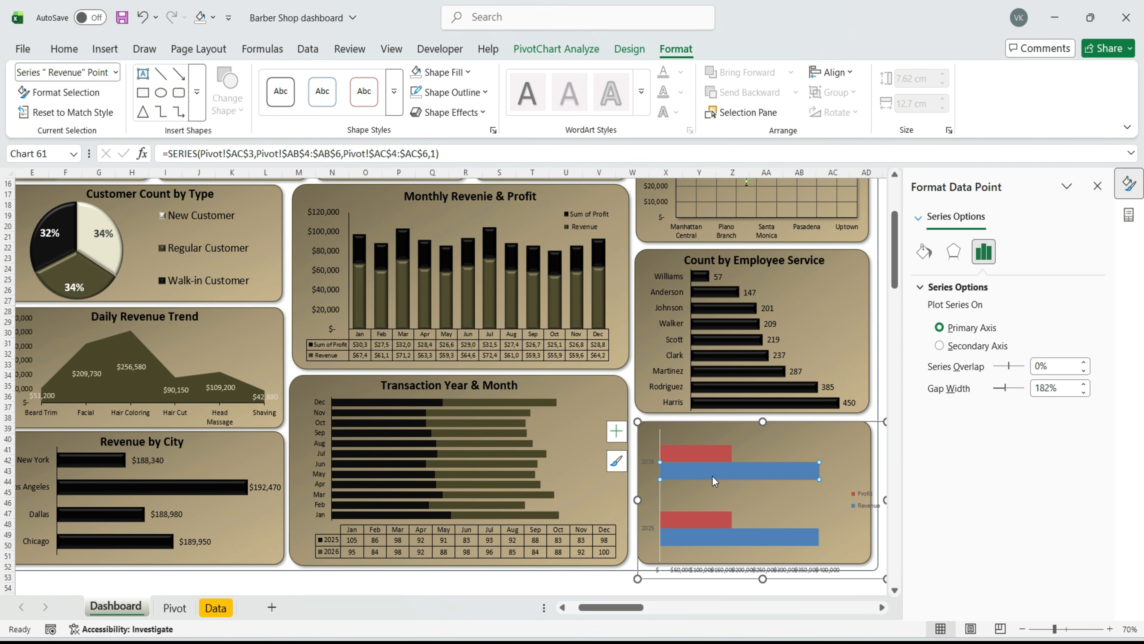
click(1043, 366)
key(BackSpace)
text(9)
click(1051, 388)
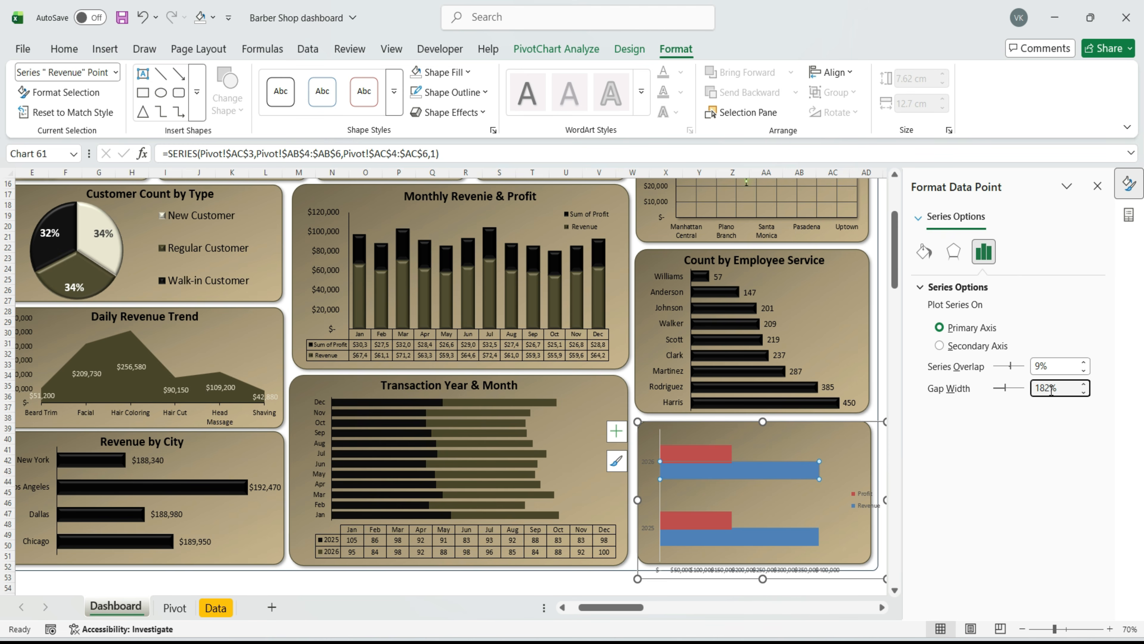
text(120)
key(Return)
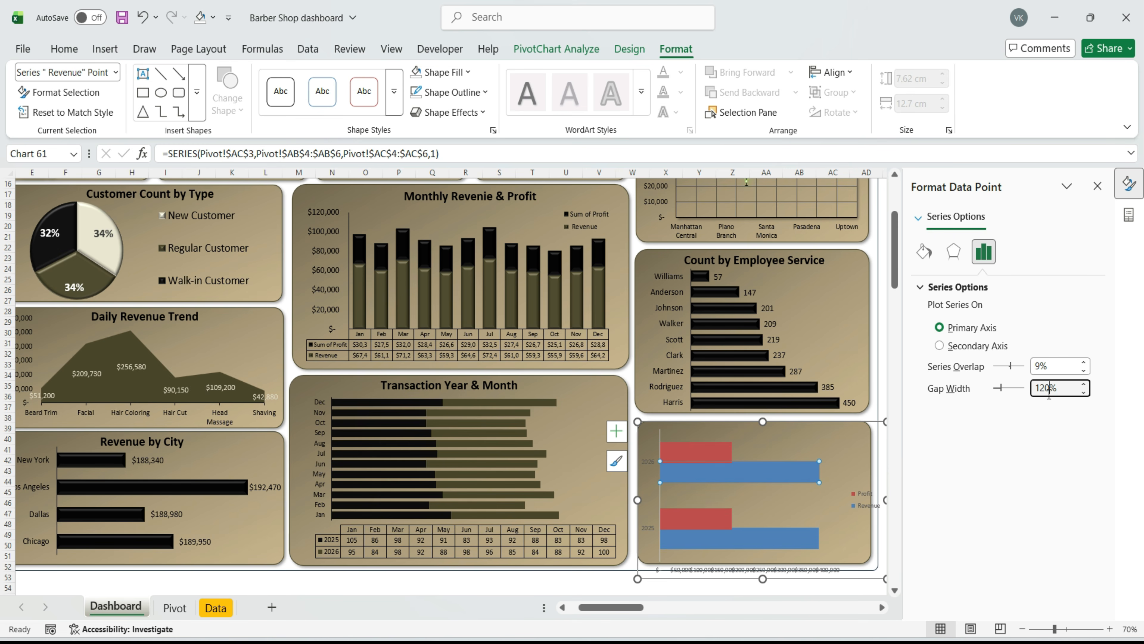
Delete the horizontal value axis from the yearly revenue and profit chart and remove the chart area's outline
click(785, 569)
key(Delete)
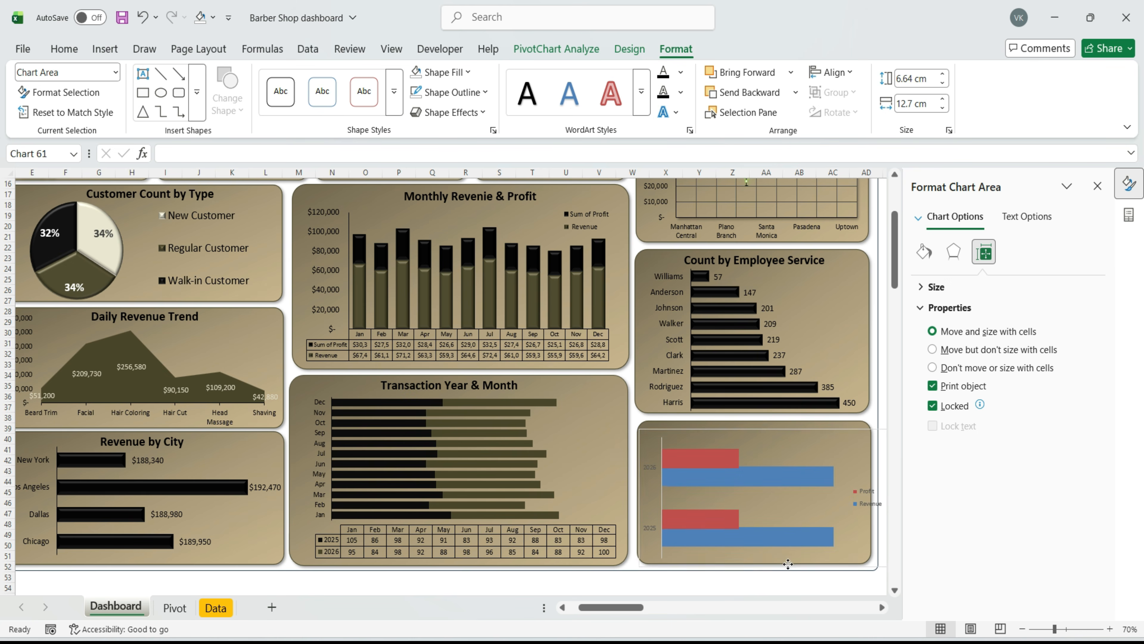
click(451, 92)
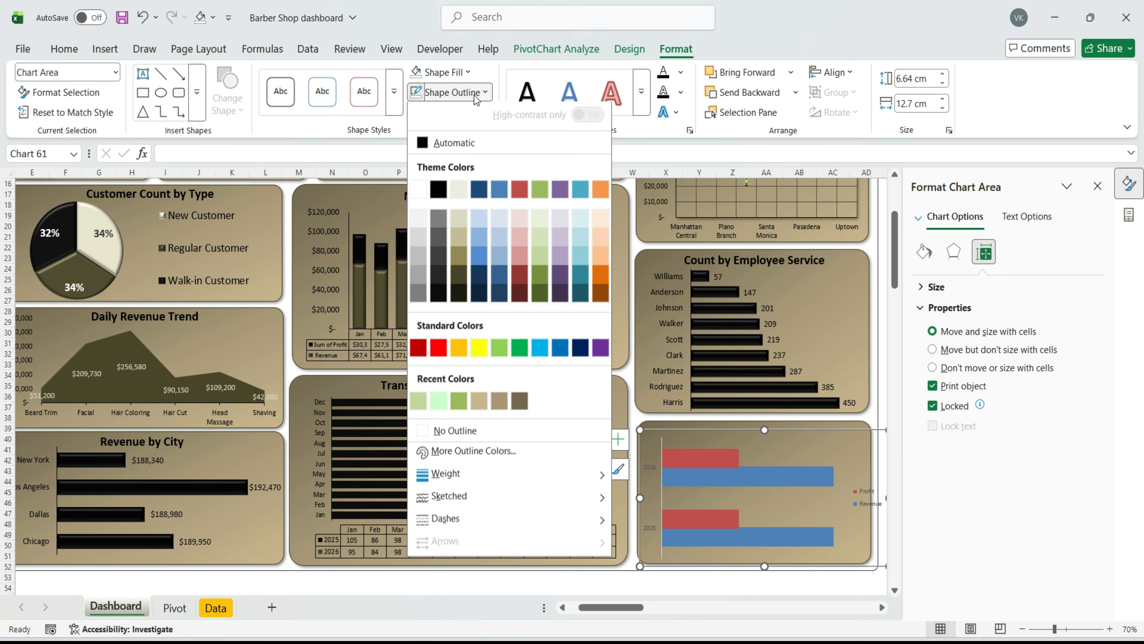
click(444, 431)
Enlarge the yearly chart's year labels in black, place its legend below the bars, and enlarge the legend text
click(653, 475)
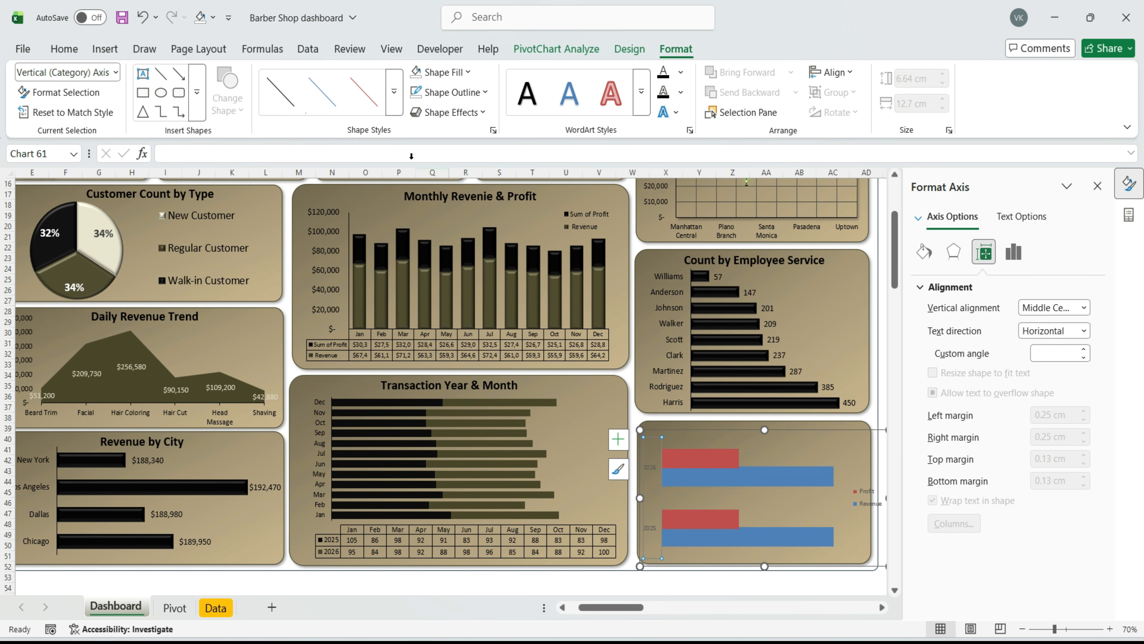
click(63, 48)
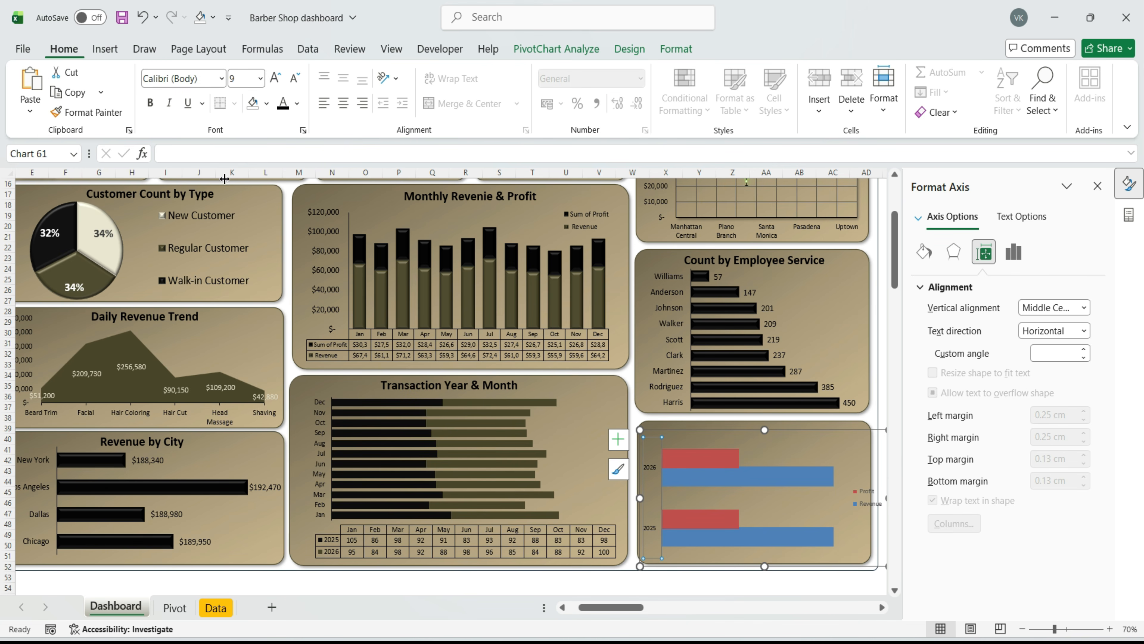
click(276, 81)
click(861, 508)
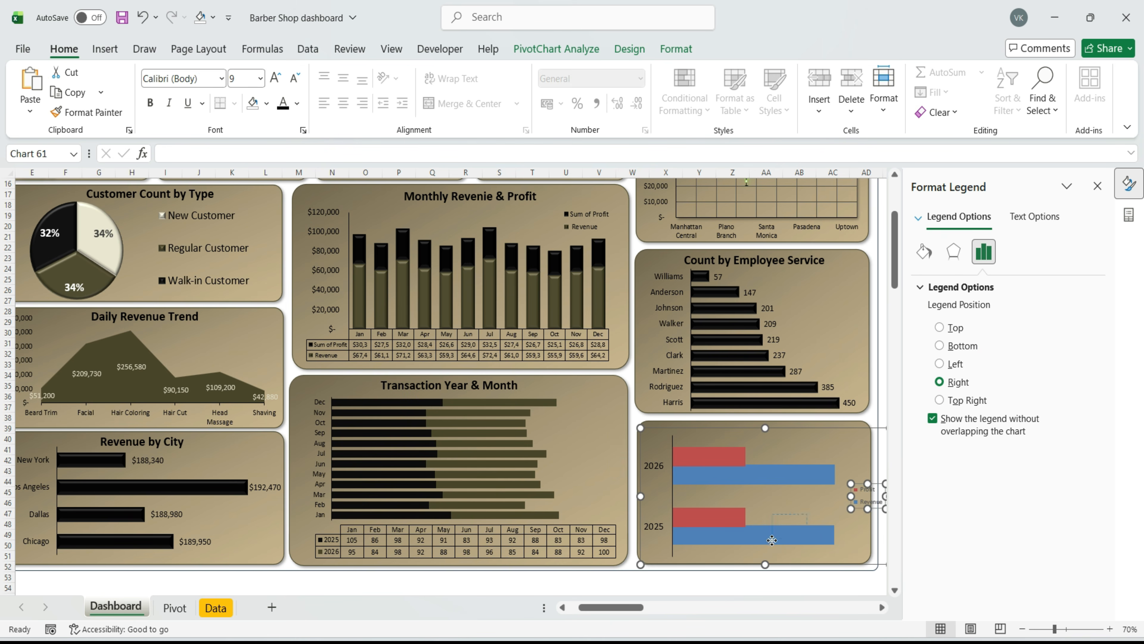
drag(749, 560, 750, 560)
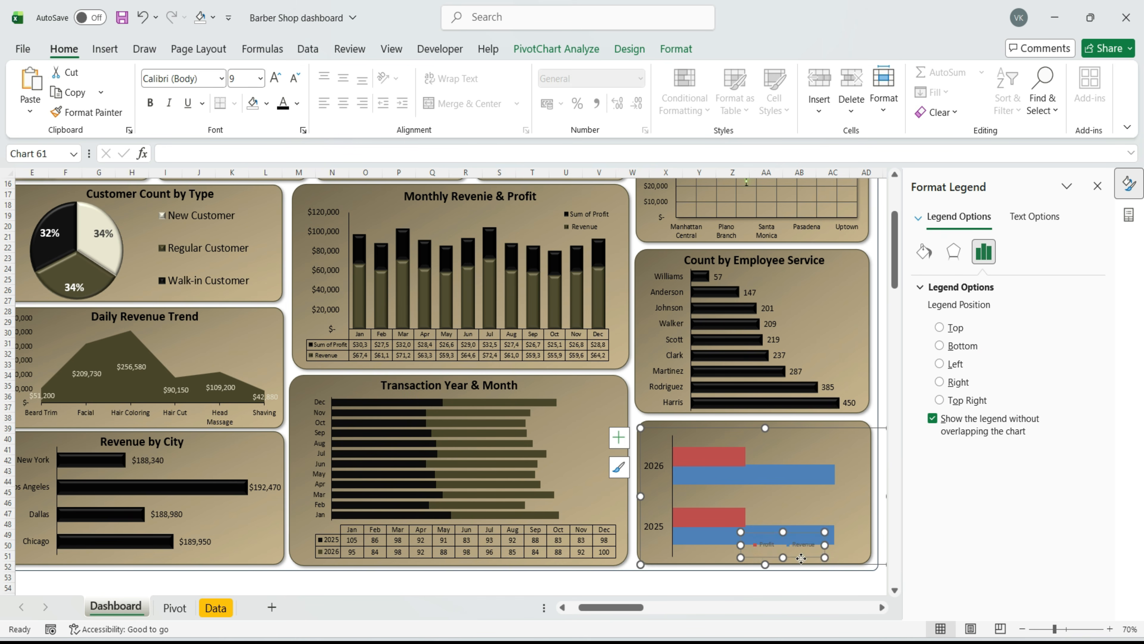
click(275, 79)
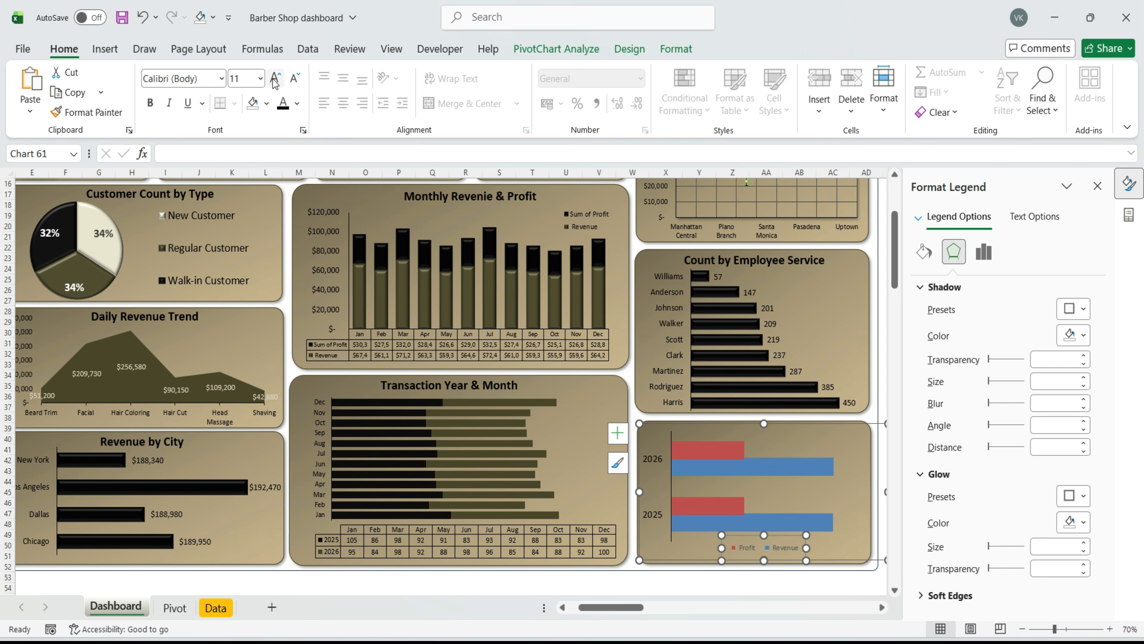
Apply a bevel effect to the Profit and Revenue bars of the yearly chart
click(707, 450)
click(676, 49)
click(451, 112)
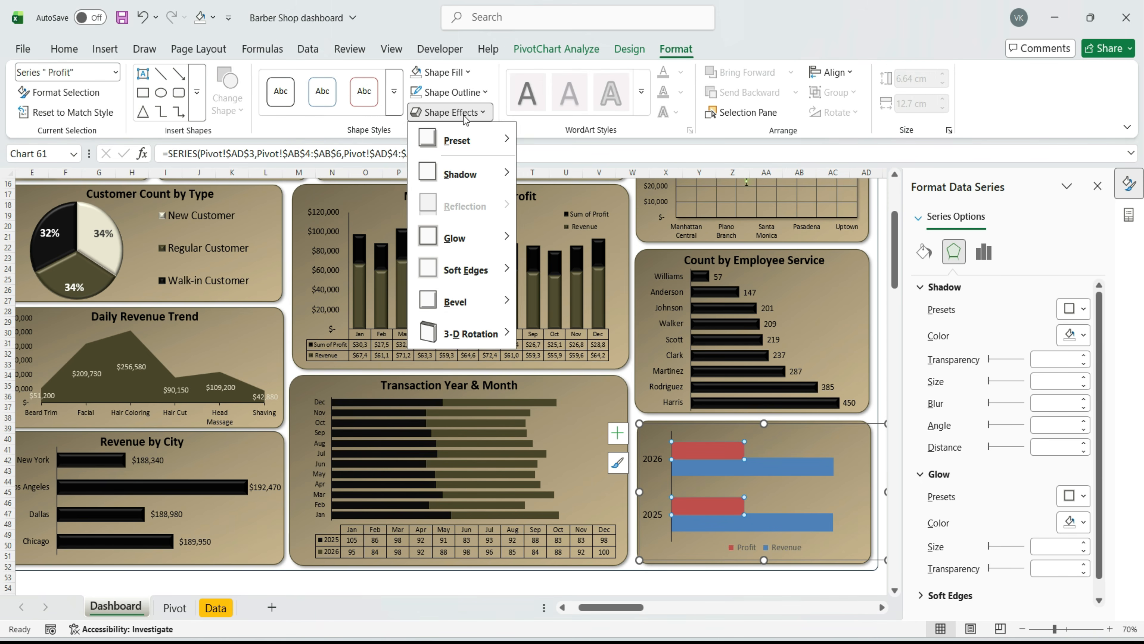
mouse_move(504, 314)
click(766, 467)
click(451, 112)
mouse_move(458, 311)
Fill the yearly chart's Profit bars with black and its Revenue bars with dark olive
click(708, 450)
click(437, 72)
key(Escape)
click(713, 472)
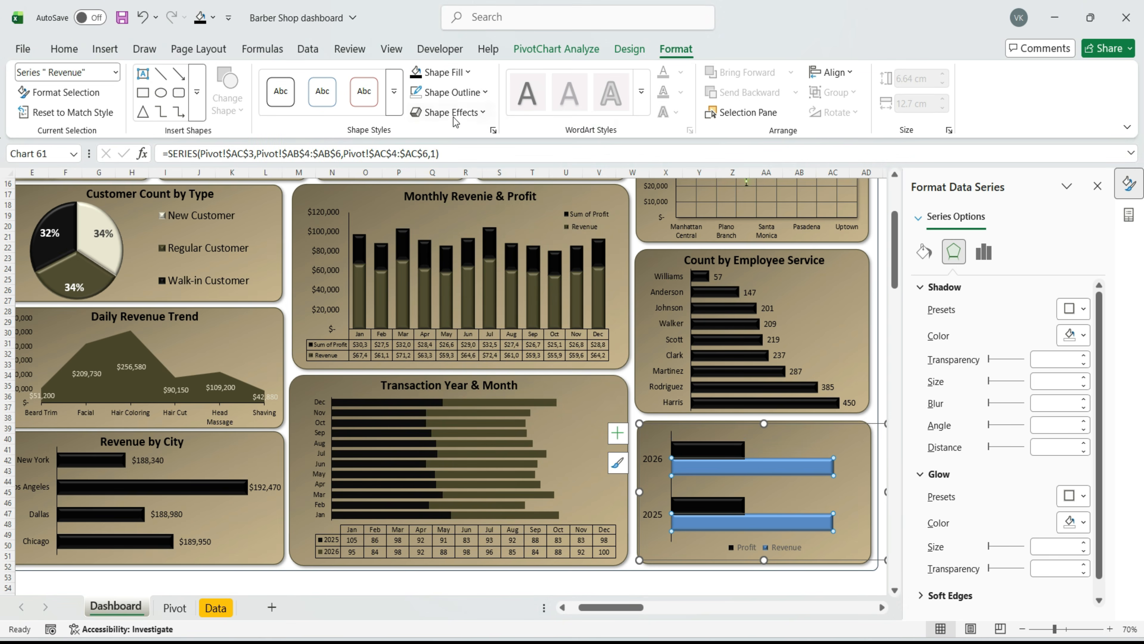
click(438, 72)
click(459, 270)
Add data labels to both series of the yearly chart and enlarge them to 14 pt, with white profit labels
click(761, 467)
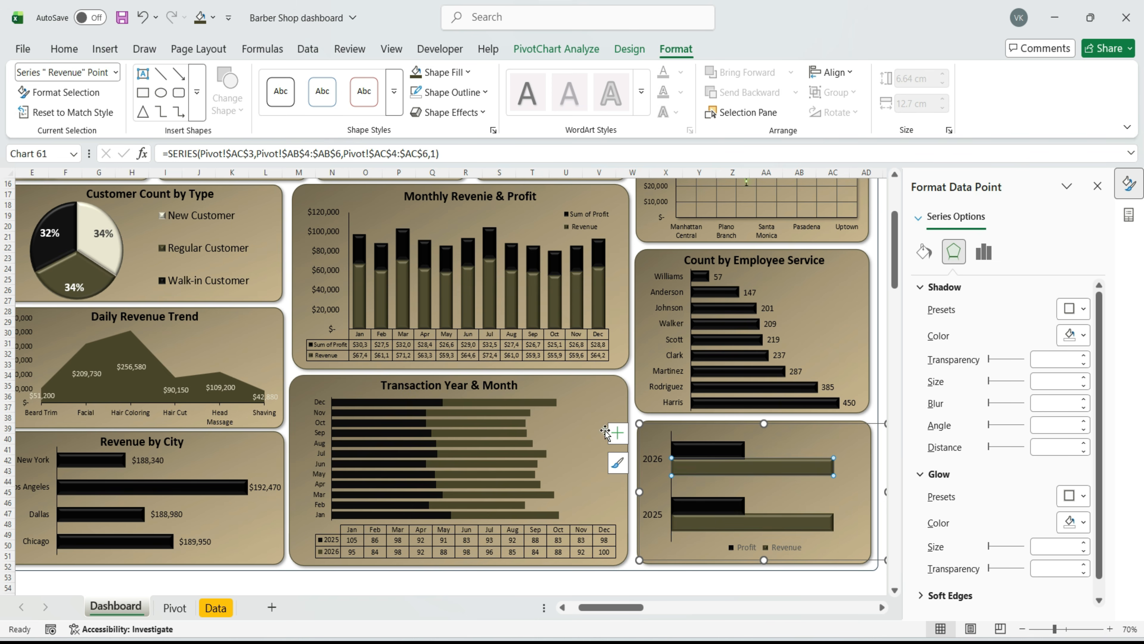
click(618, 434)
click(505, 498)
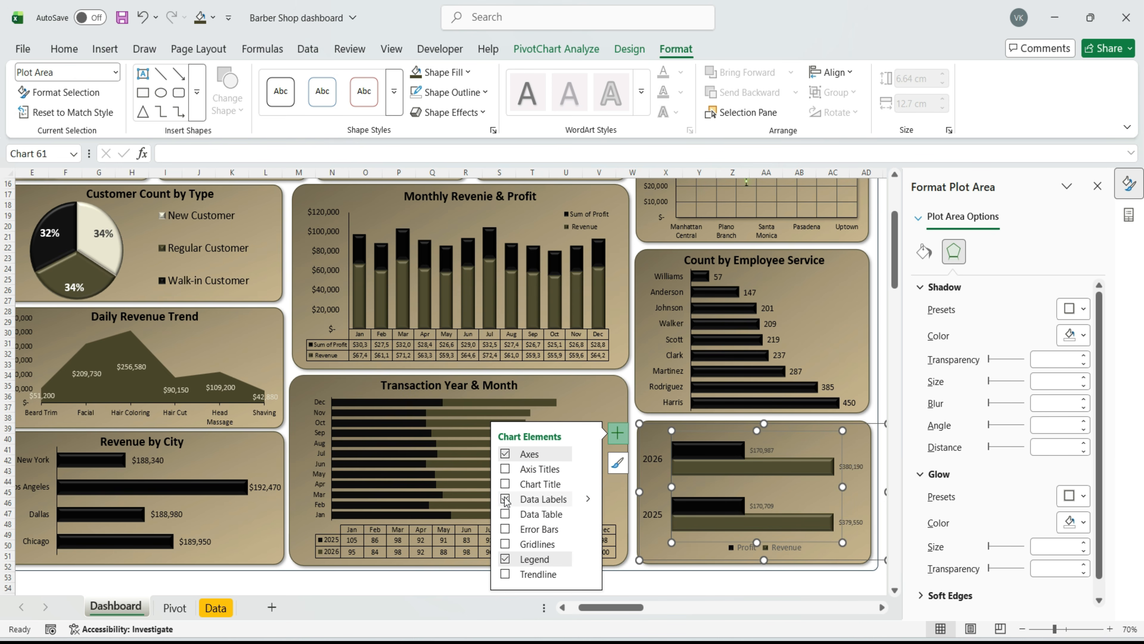
click(765, 450)
click(64, 48)
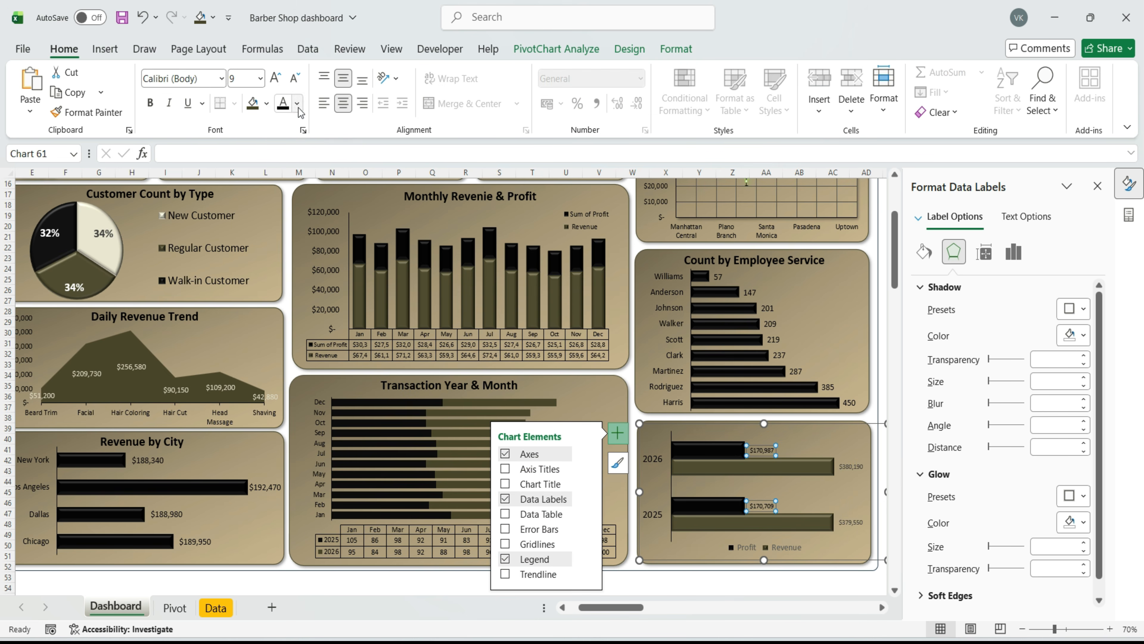
click(297, 104)
click(285, 204)
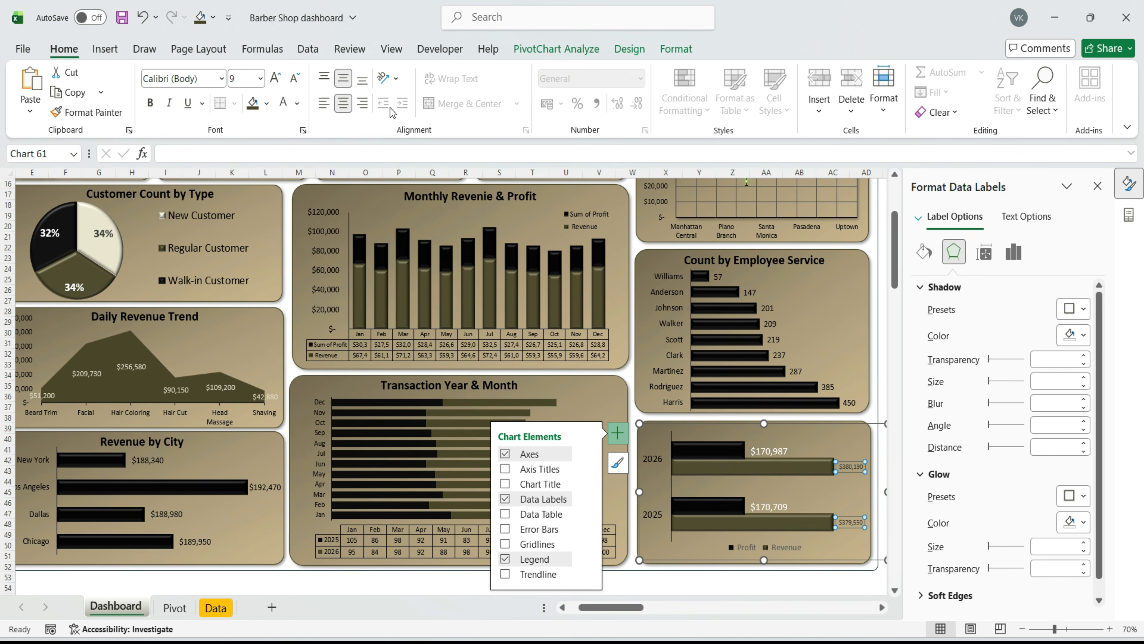
click(277, 82)
click(277, 82)
click(277, 82)
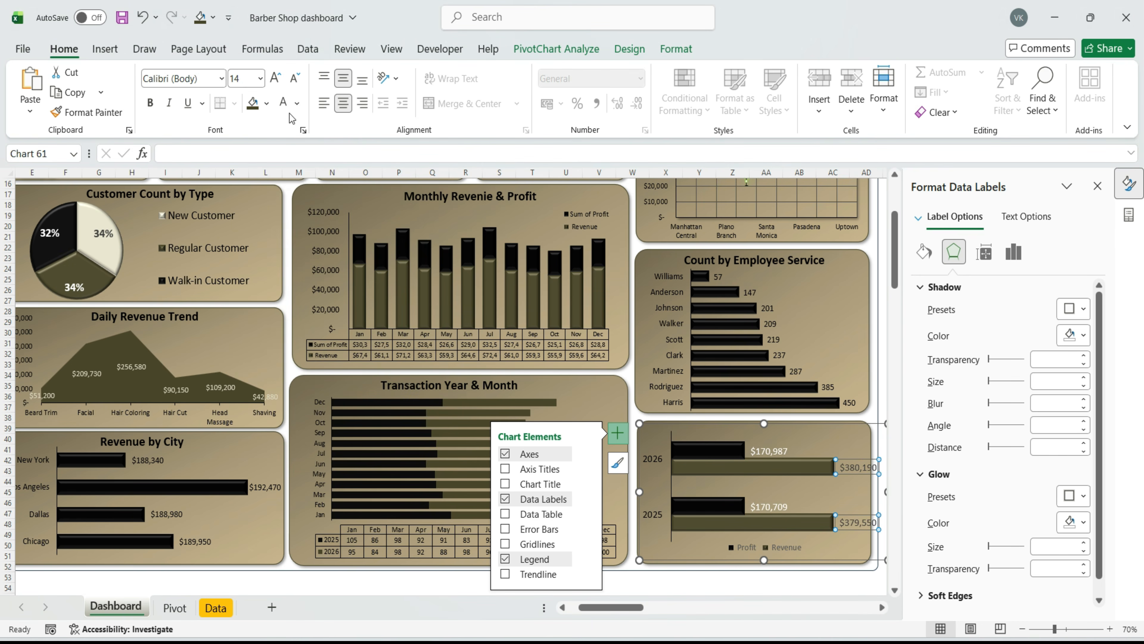
Move the profit and revenue data labels inside the ends of their bars in the yearly chart
click(770, 451)
drag(770, 451, 714, 451)
drag(769, 507, 712, 506)
drag(856, 522, 794, 515)
drag(856, 467, 804, 462)
click(806, 491)
Fit the yearly chart to its card and title the card "Year Revenue & Profit"
click(803, 592)
click(775, 463)
drag(835, 559, 837, 563)
click(826, 444)
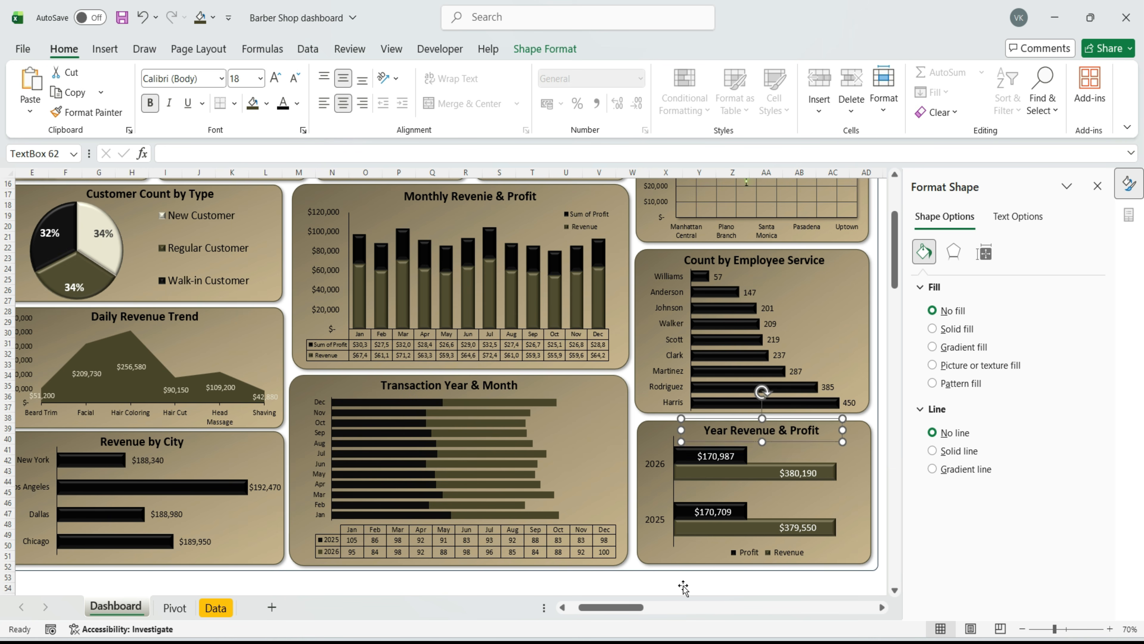
click(1064, 428)
Insert Year, Month and City slicers from the Daily Revenue Trend pivot table on the Pivot sheet
drag(1139, 295, 1137, 188)
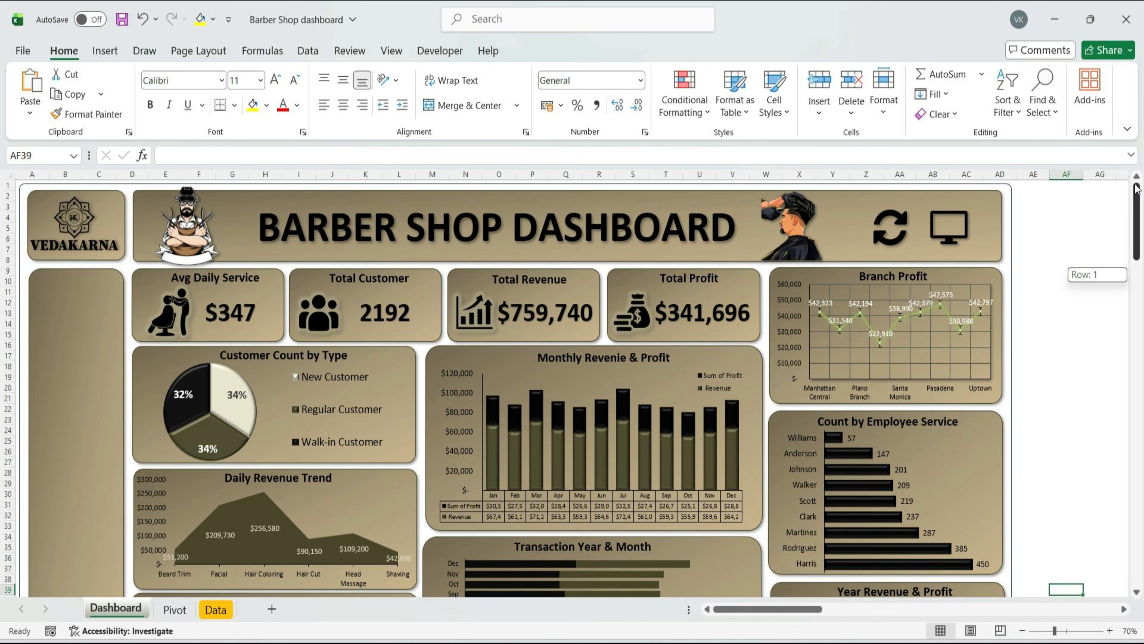
key(ctrl+Page_Down)
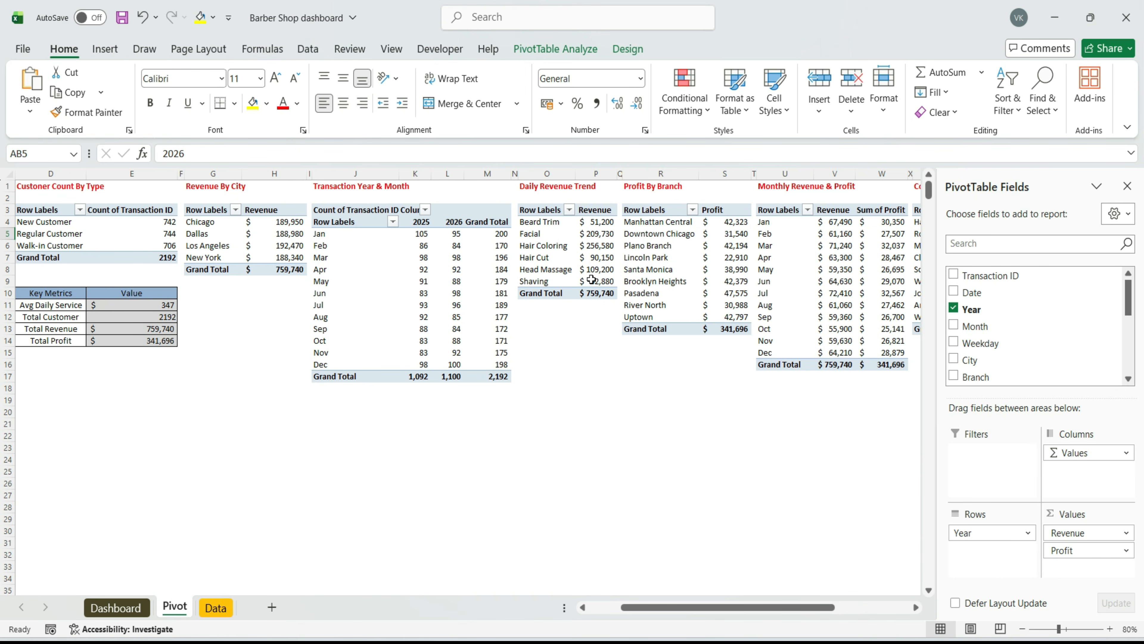
click(598, 257)
click(102, 51)
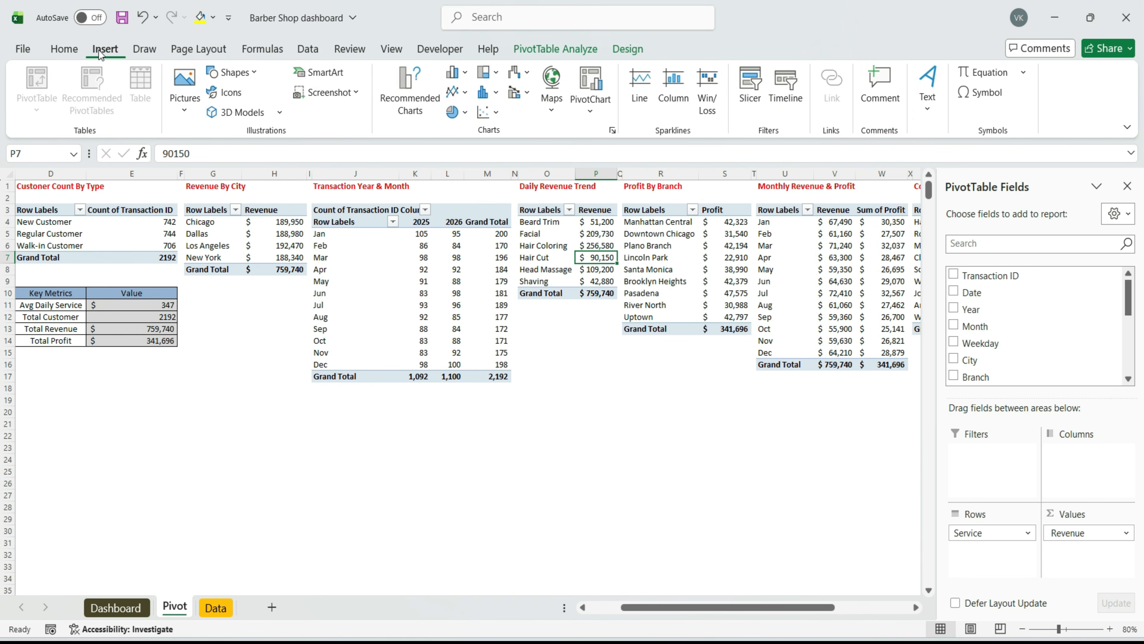
click(743, 92)
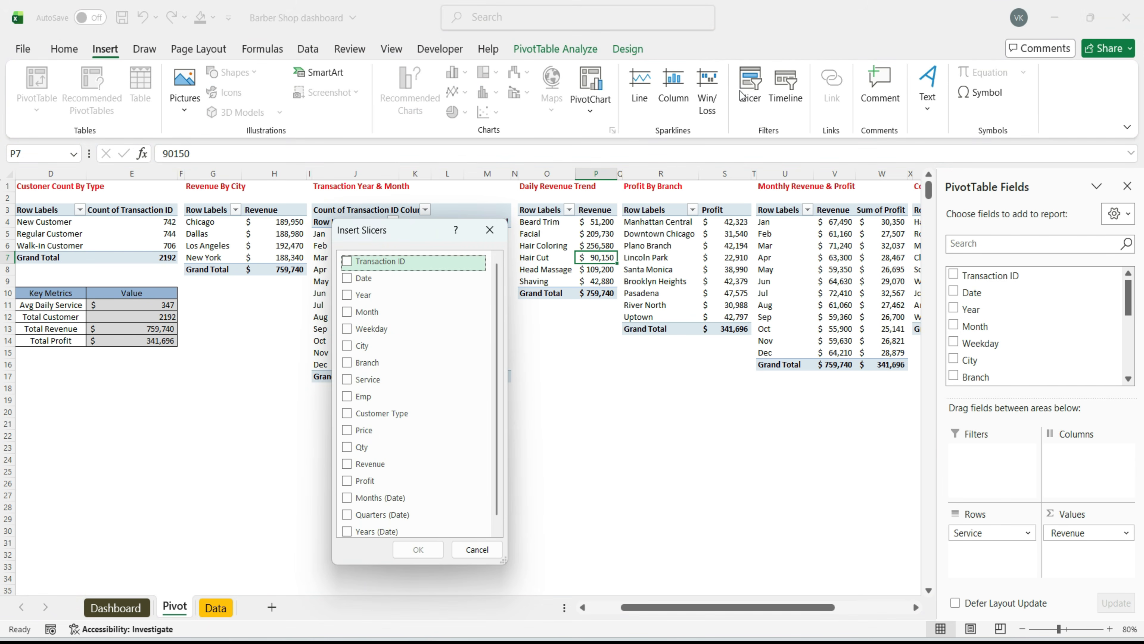
click(356, 295)
click(359, 312)
click(356, 345)
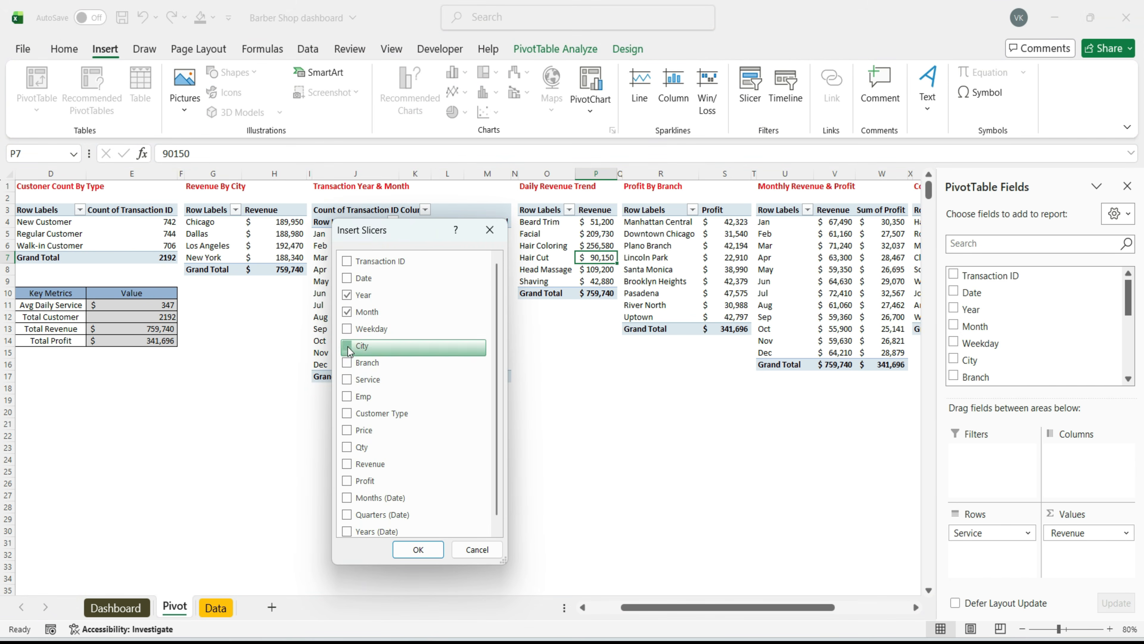
click(410, 549)
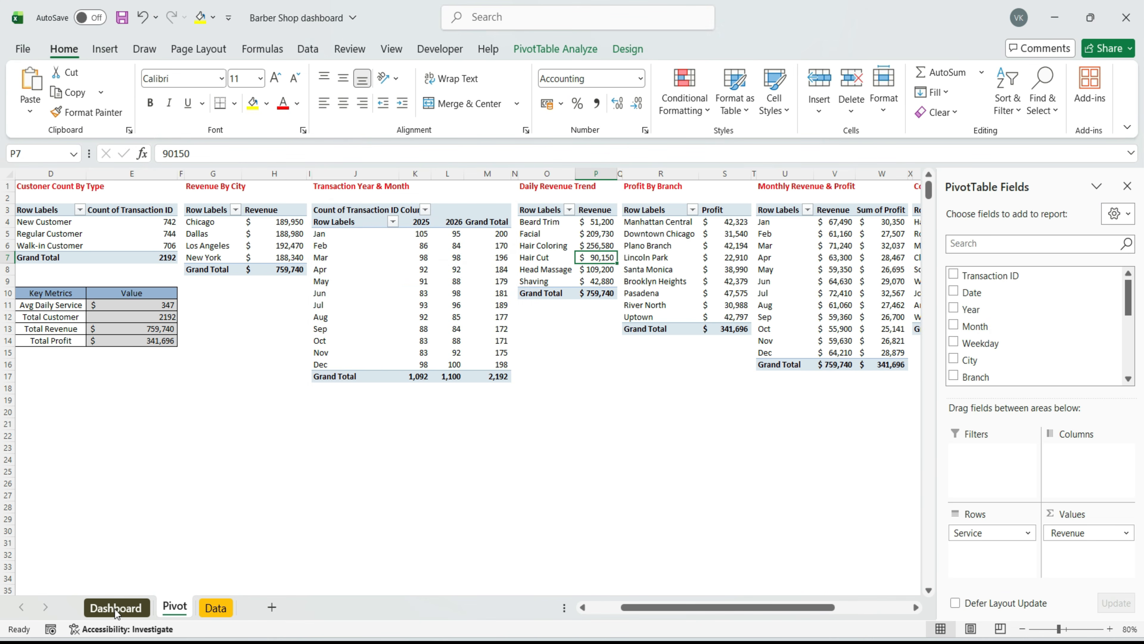
Move the three slicers from the Pivot sheet to the Dashboard sheet and spread them apart
click(116, 609)
key(ctrl+v)
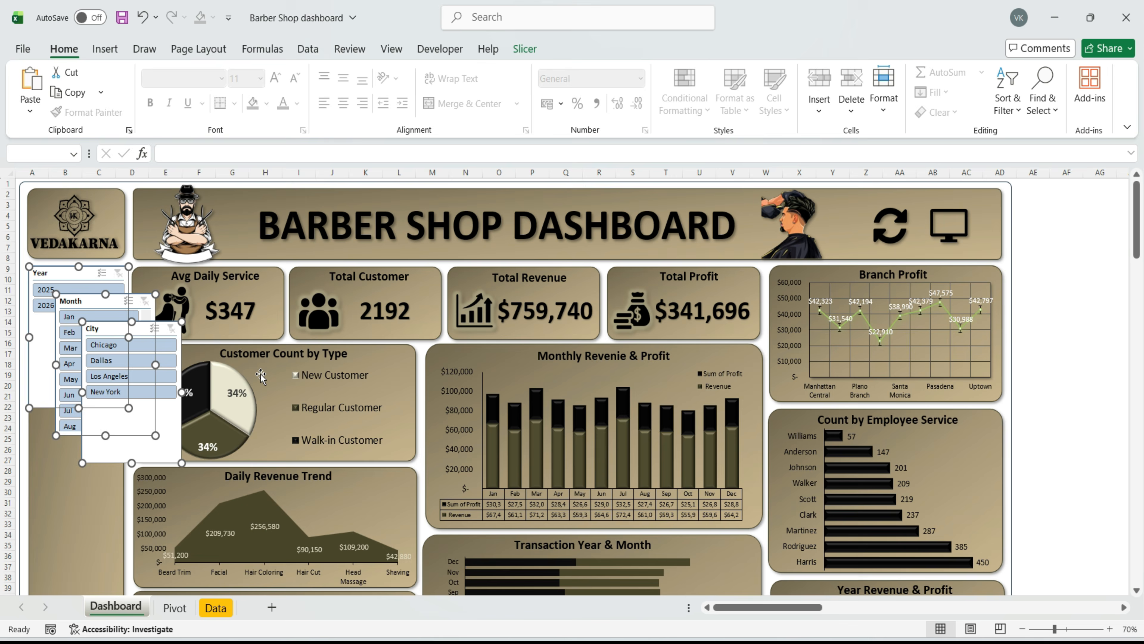
click(97, 446)
drag(97, 446, 226, 493)
drag(97, 302, 414, 427)
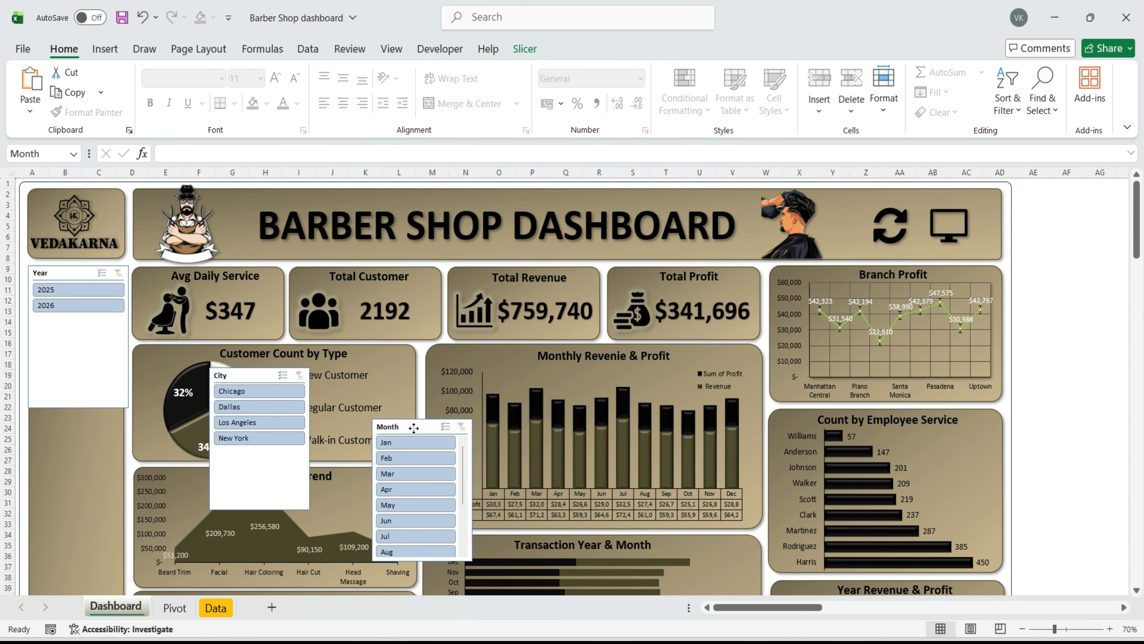
Apply the dark olive slicer style to the Year and Month slicers and fit them one above the other in the side card
click(84, 357)
click(524, 49)
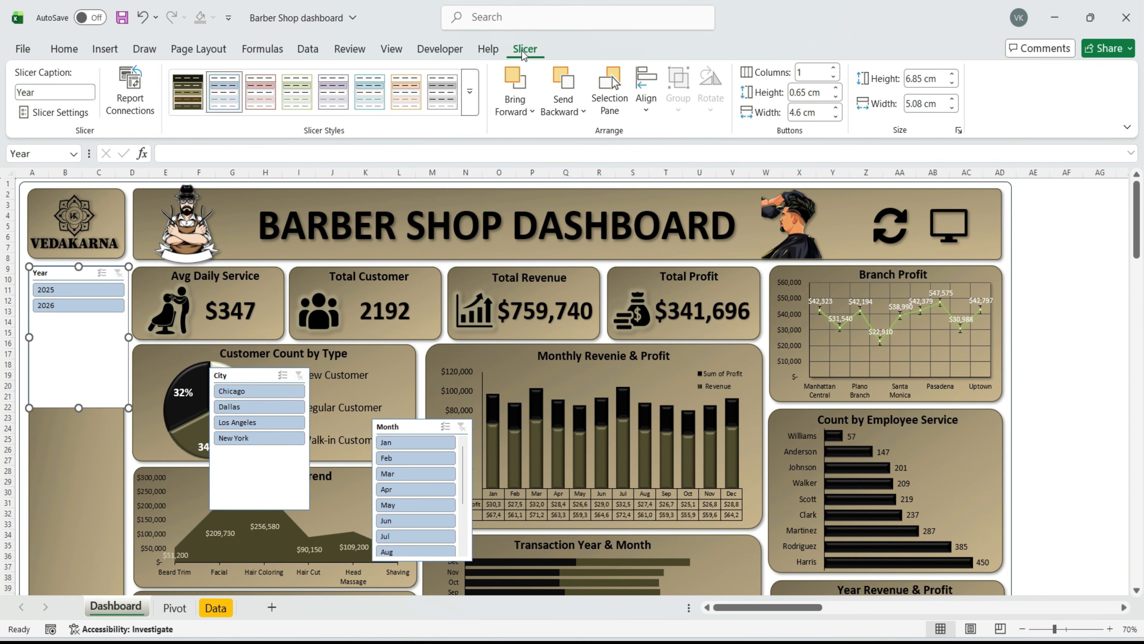
click(191, 106)
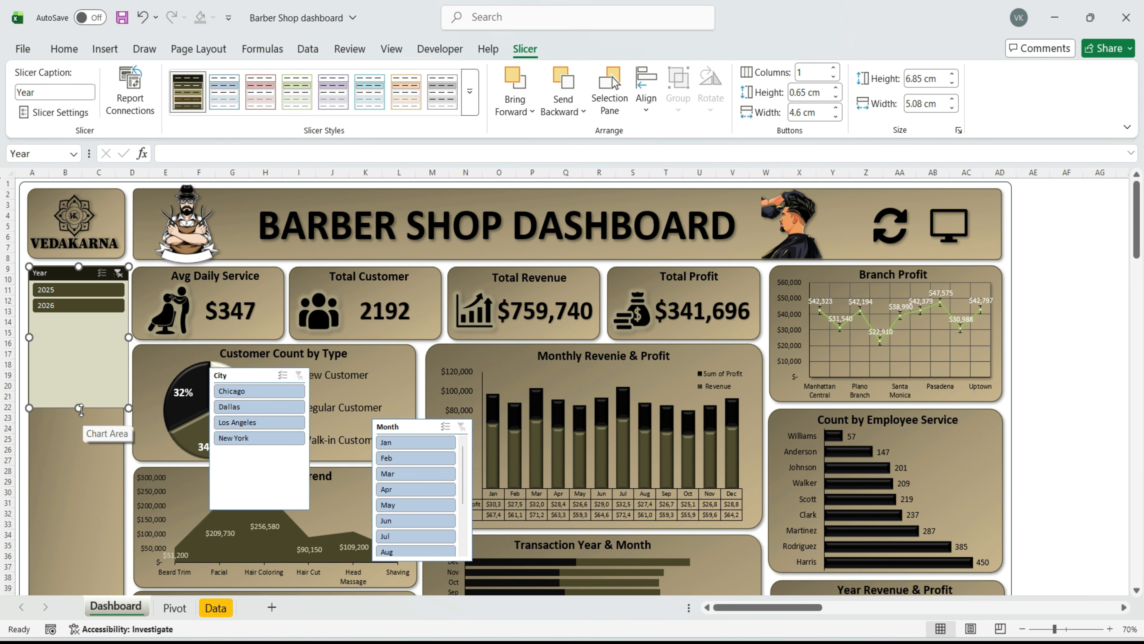
drag(78, 408, 86, 338)
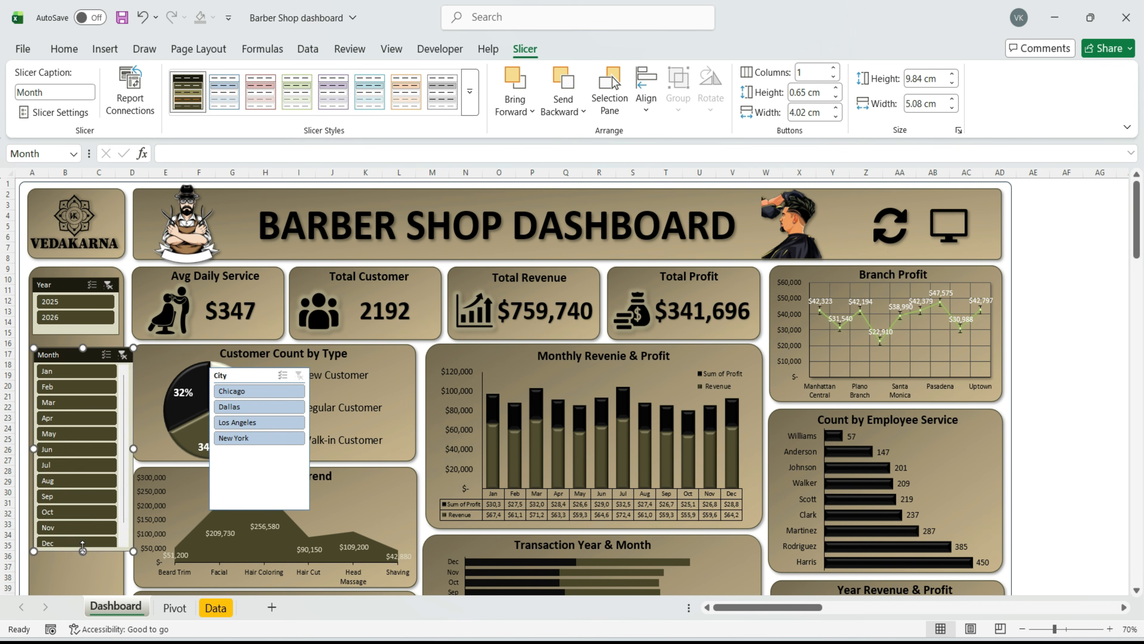
mouse_move(84, 559)
mouse_down()
mouse_move(75, 573)
mouse_move(74, 548)
mouse_up()
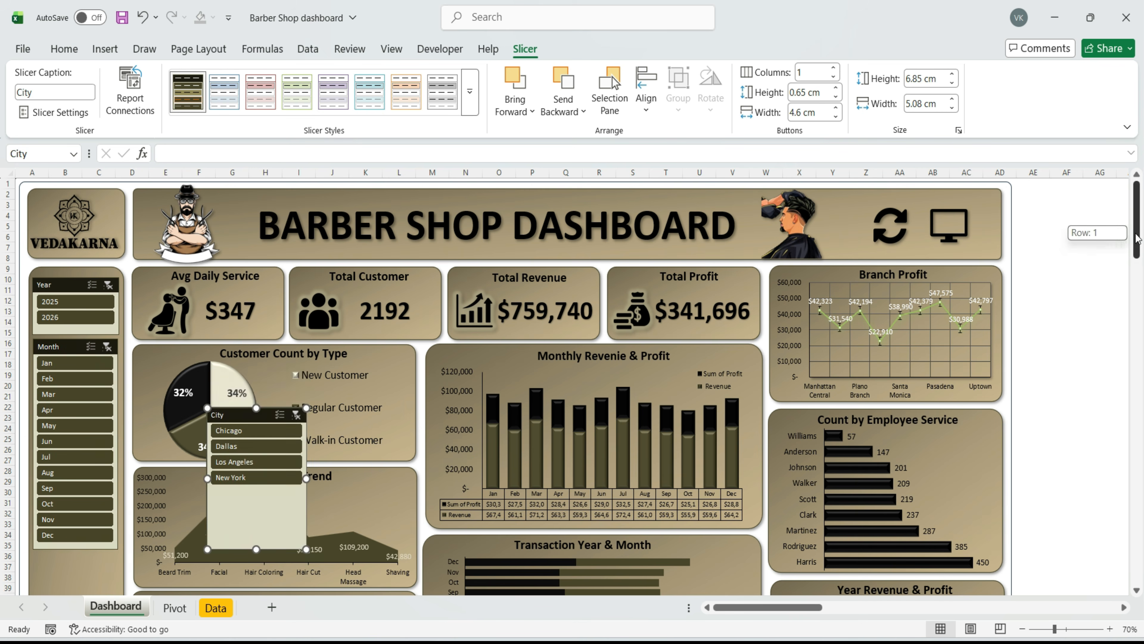
Place the City slicer below the Month slicer in the side card and shorten it to fit its four cities
scroll(259, 451, down, 6)
drag(259, 188, 77, 361)
drag(82, 499, 92, 436)
click(98, 566)
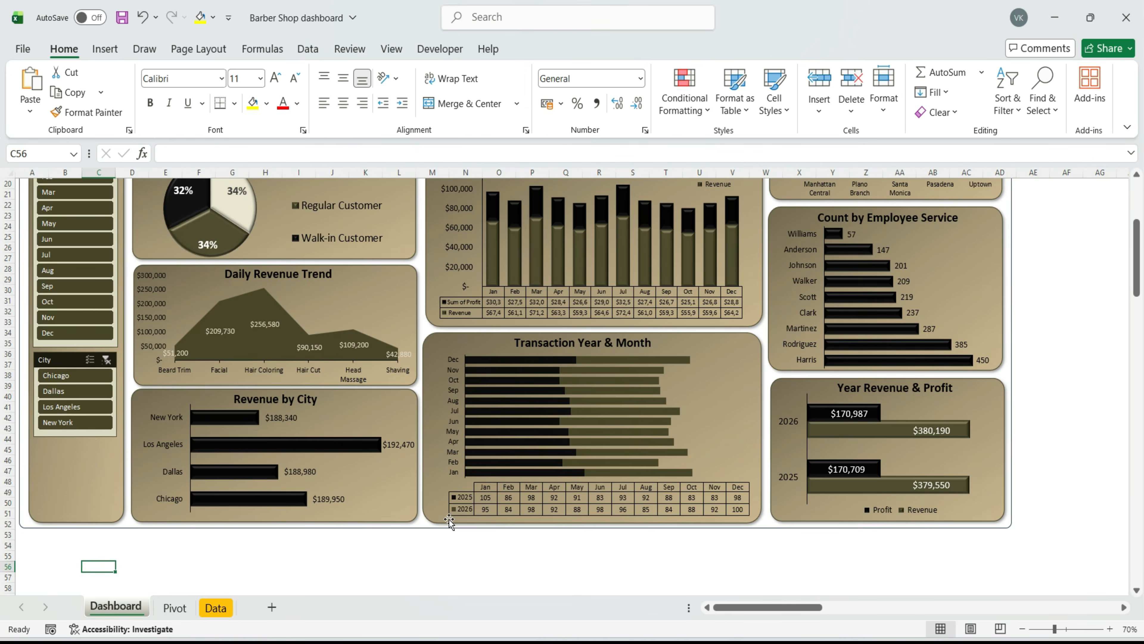
Cut the black-and-white barber illustration and paste it into the empty space below the City slicer
scroll(449, 517, up, 6)
drag(721, 609, 776, 614)
click(881, 422)
key(ctrl+x)
key(ctrl+v)
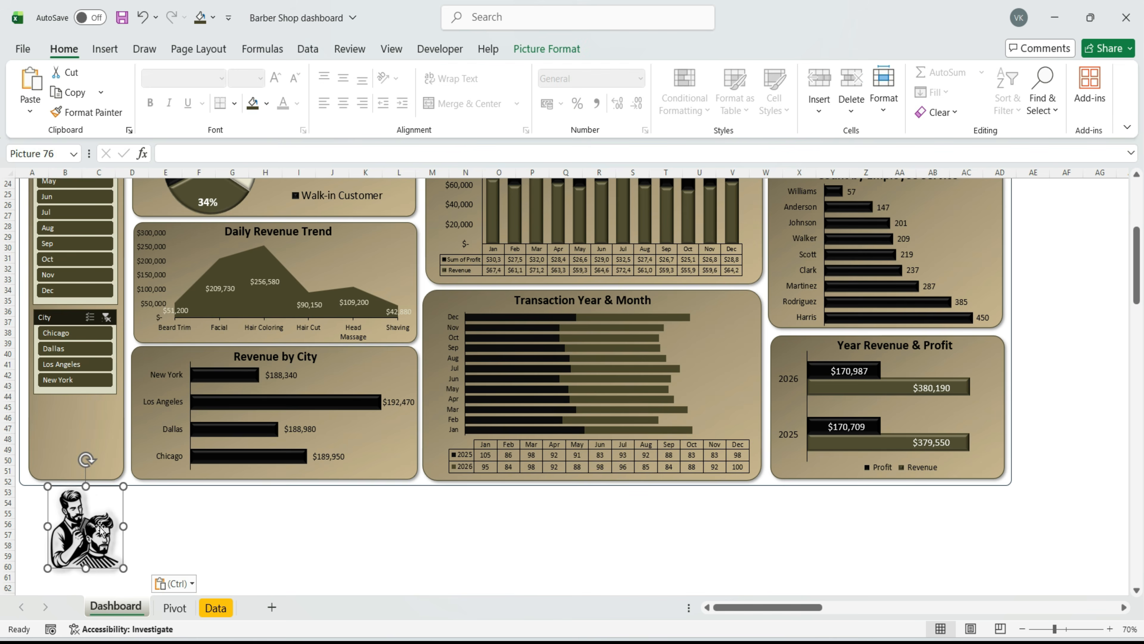
drag(92, 550, 113, 527)
click(130, 511)
scroll(585, 419, up, 8)
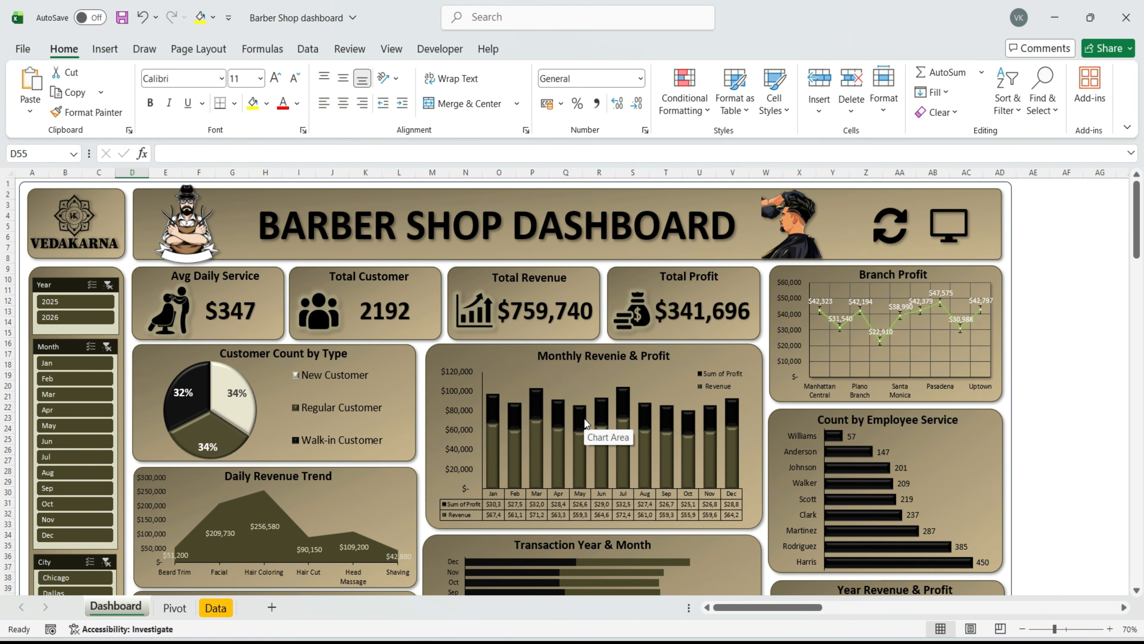
Connect the Year slicer to all nine pivot tables on the Pivot sheet
click(64, 285)
right_click(64, 285)
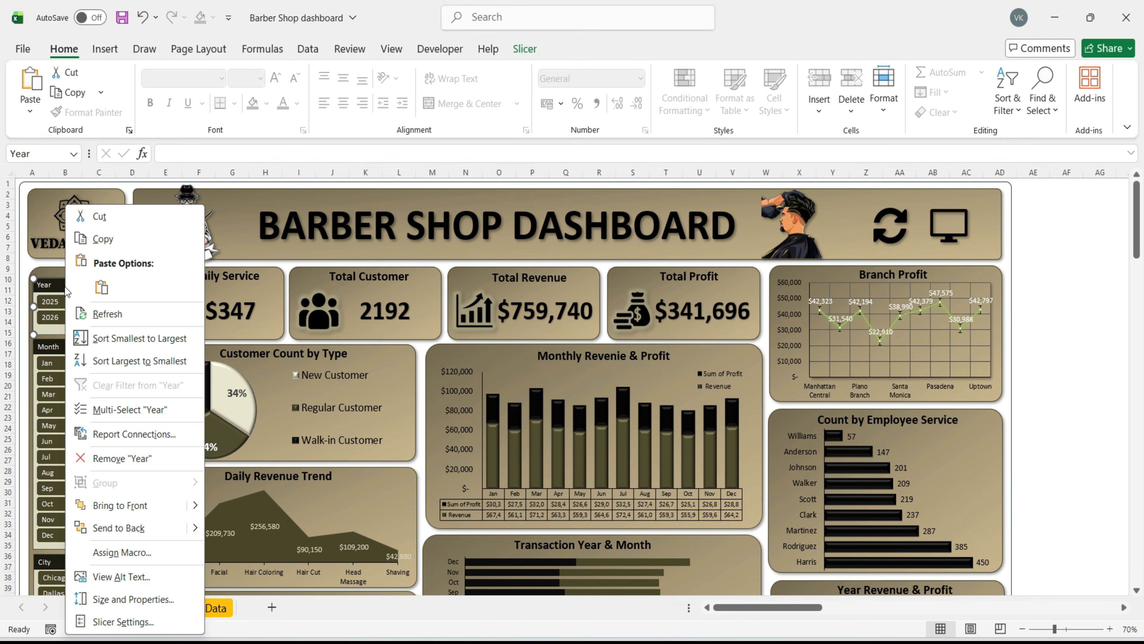
click(112, 434)
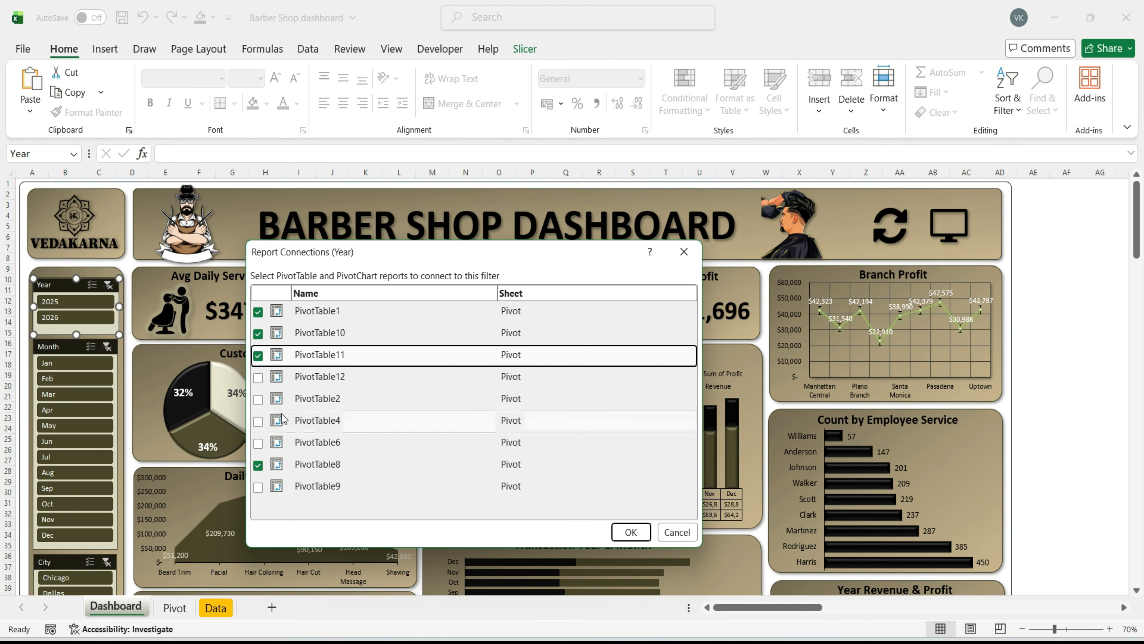
click(258, 377)
click(258, 399)
click(258, 421)
click(258, 443)
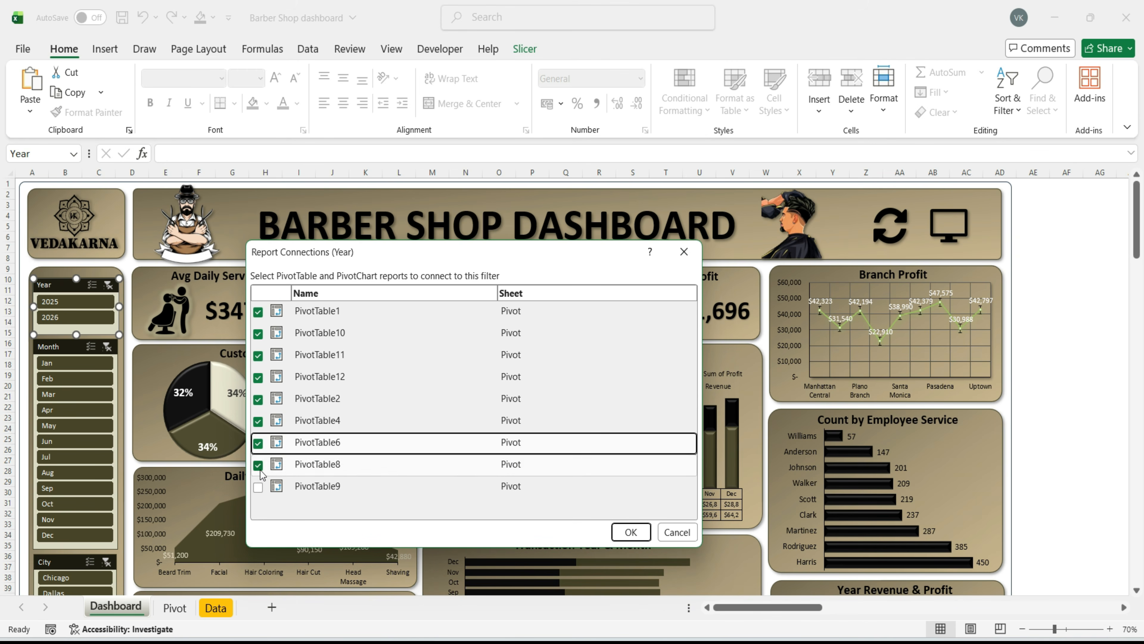
click(258, 487)
click(630, 533)
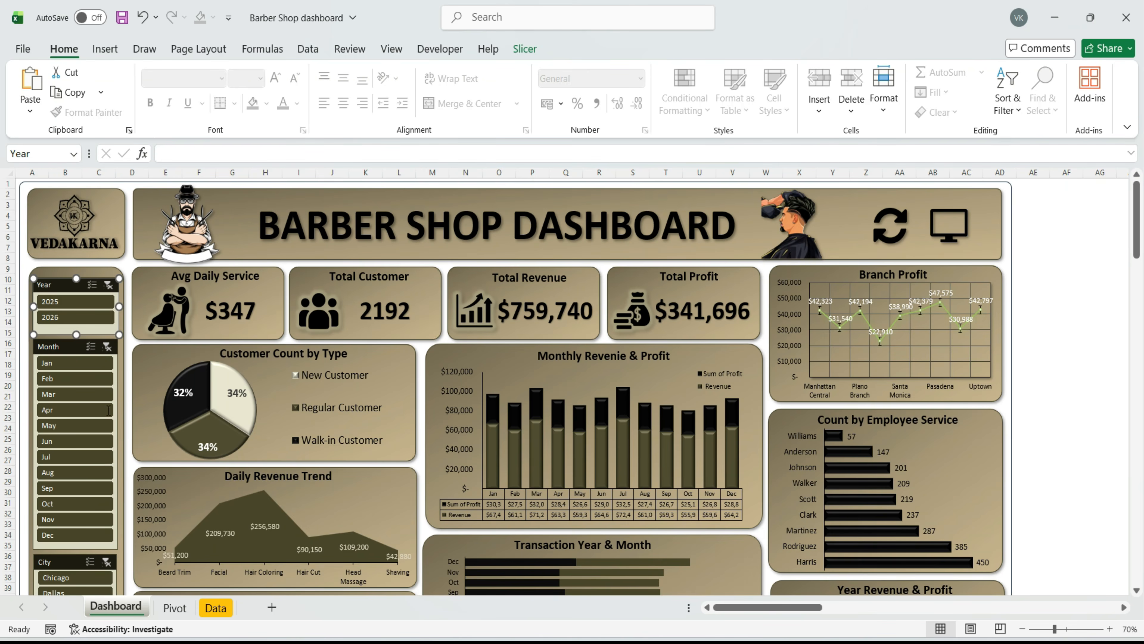
Connect the Month slicer to all the remaining pivot tables on the Pivot sheet
right_click(98, 363)
click(118, 458)
click(262, 468)
click(262, 446)
click(262, 424)
click(262, 402)
click(263, 380)
click(262, 359)
click(263, 337)
click(533, 632)
Connect the City slicer to all the remaining pivot tables on the Pivot sheet
right_click(73, 571)
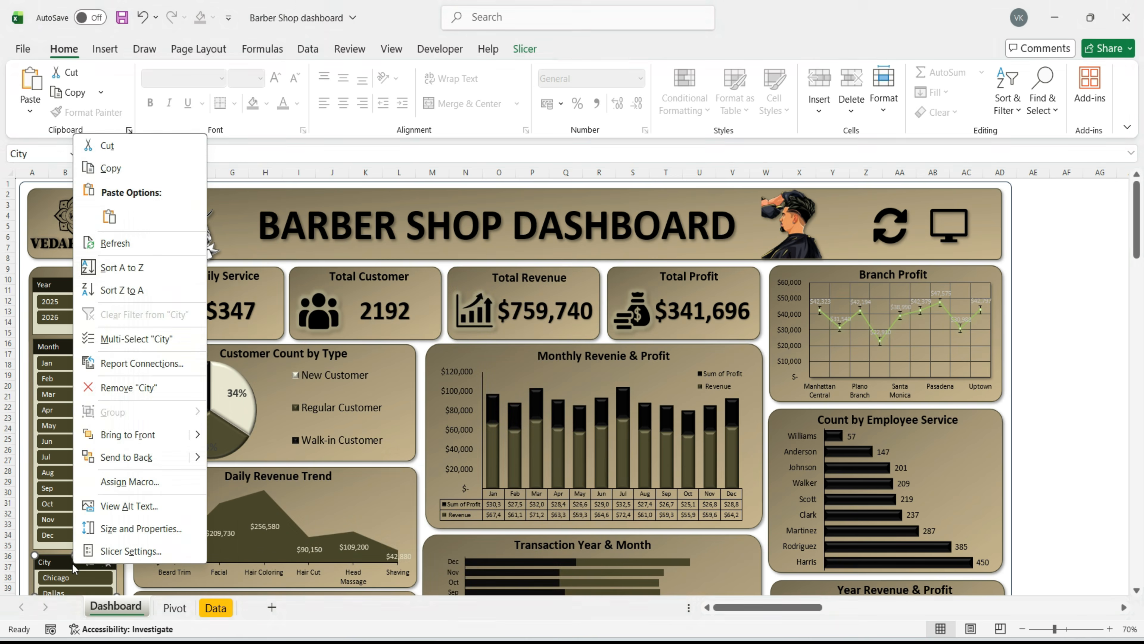
click(118, 363)
click(455, 421)
click(455, 399)
click(454, 377)
click(454, 355)
click(454, 333)
click(455, 312)
click(631, 543)
Assign a macro to the monitor icon in the dashboard header
click(950, 239)
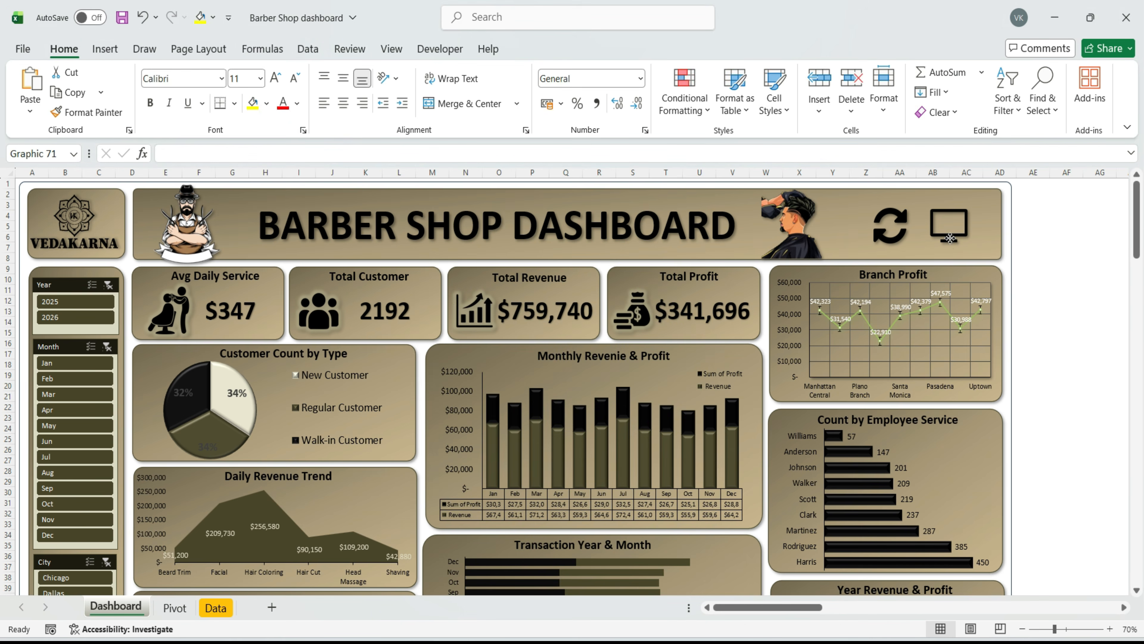
right_click(950, 239)
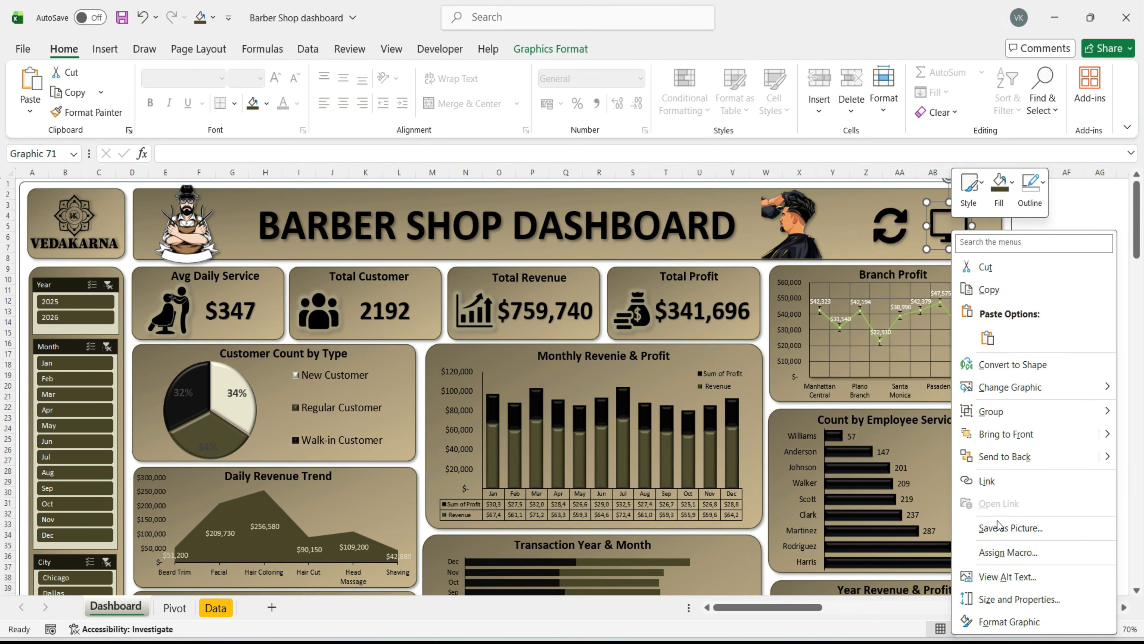
click(994, 551)
click(1019, 616)
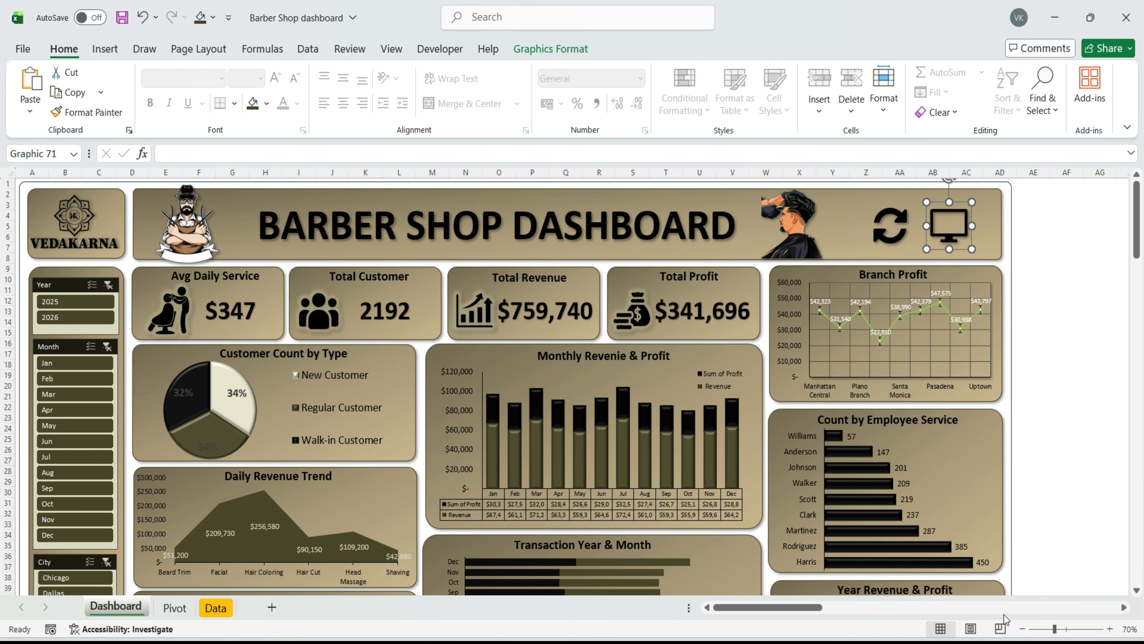
Assign the refresh macro to the circular-arrows icon in the dashboard header
right_click(905, 245)
click(939, 554)
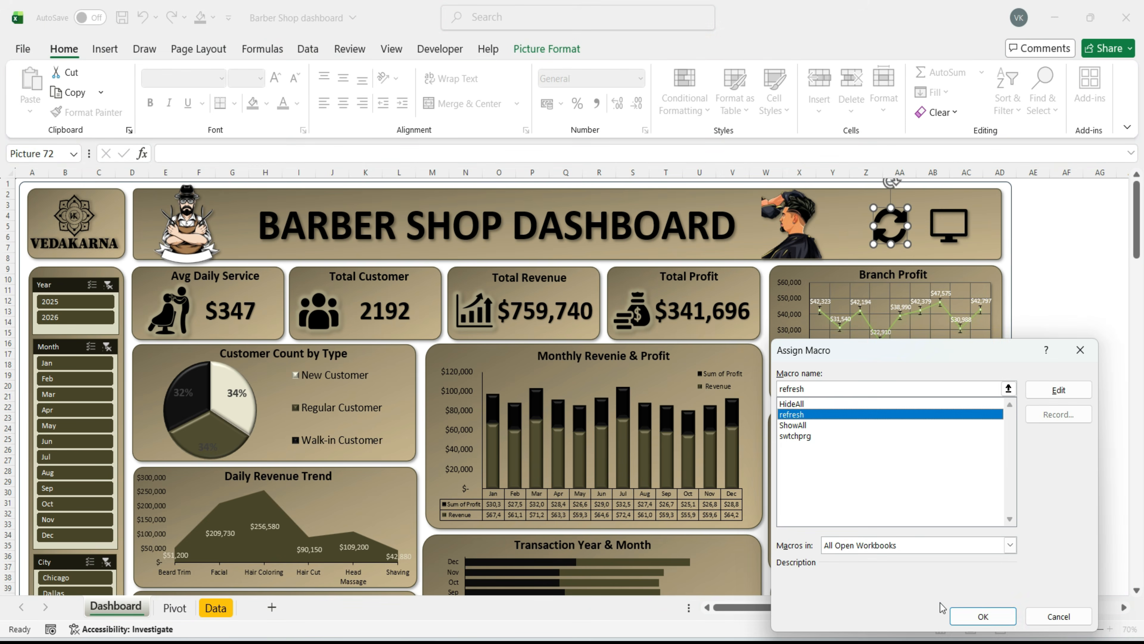
click(975, 617)
key(Escape)
Set the sheet zoom to 80% and try the header icons' macros for full-screen display and data refresh
click(1129, 628)
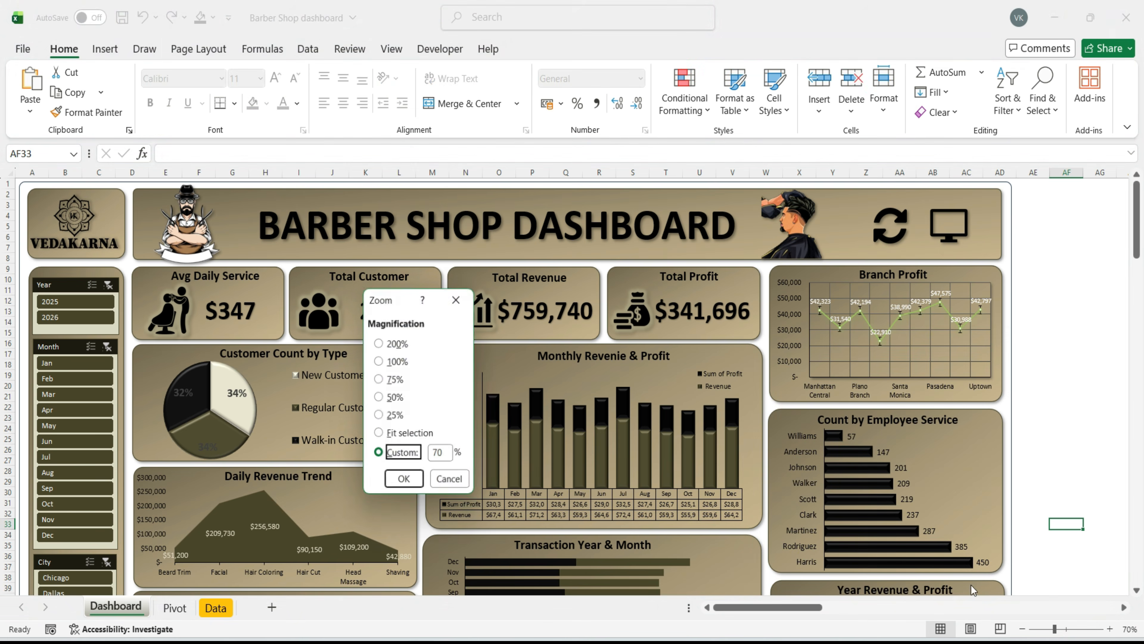
text(80)
key(Return)
click(1068, 231)
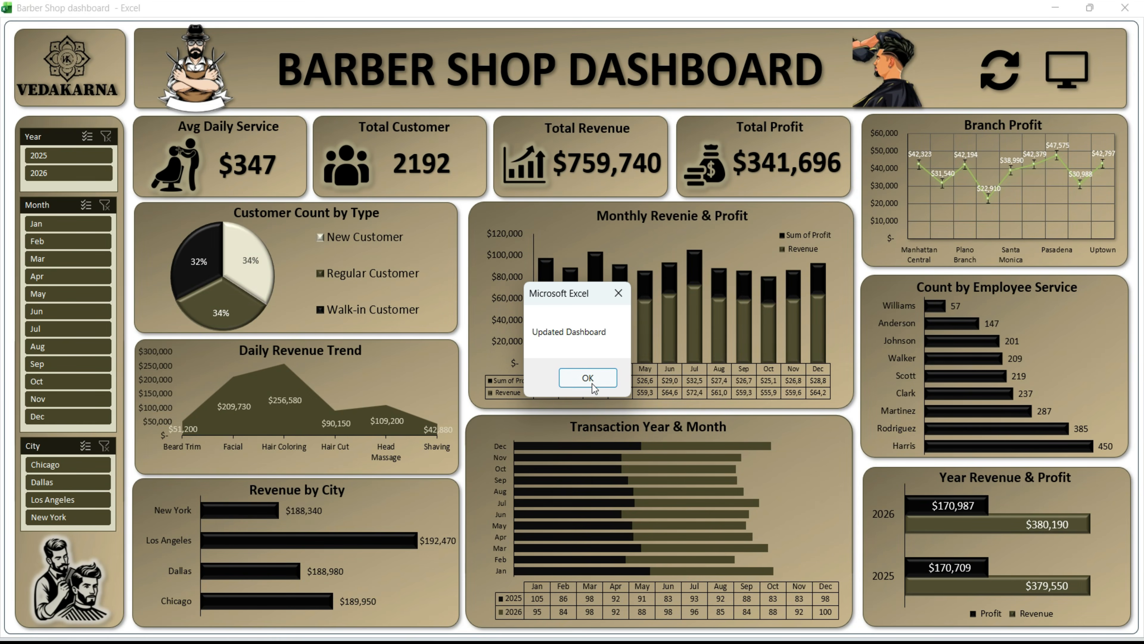
click(588, 379)
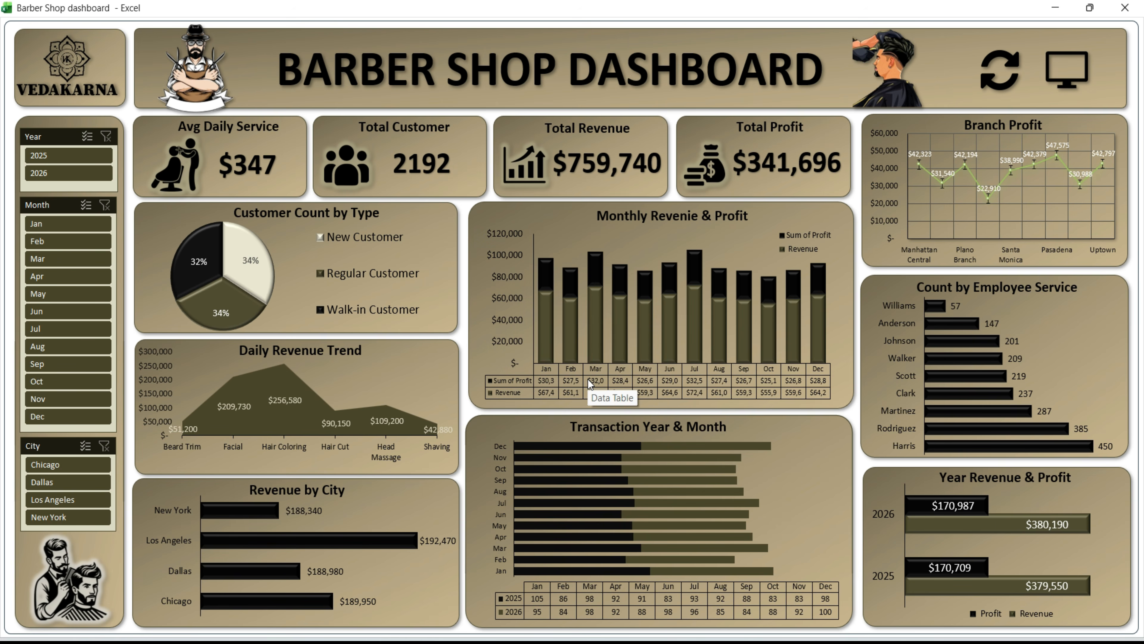
Test the slicers by filtering the dashboard by year 2025, month ranges such as Jun–Nov and Feb–Jun, and cities such as Dallas and Los Angeles
click(39, 155)
drag(68, 312, 67, 398)
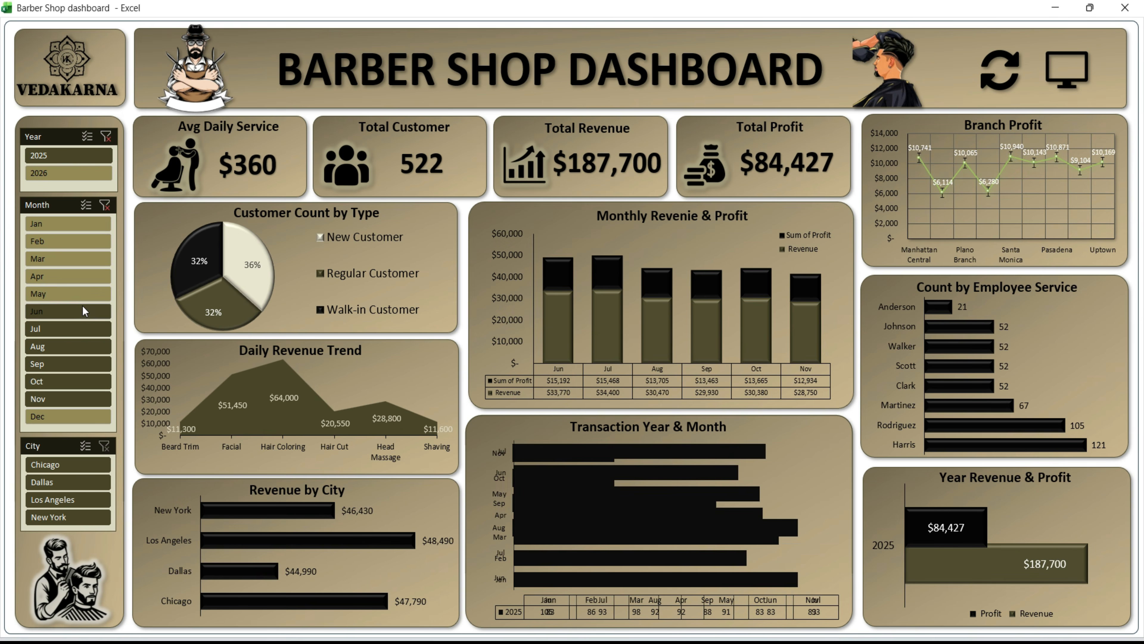
drag(68, 500, 66, 488)
ctrl+click(68, 173)
drag(67, 241, 67, 311)
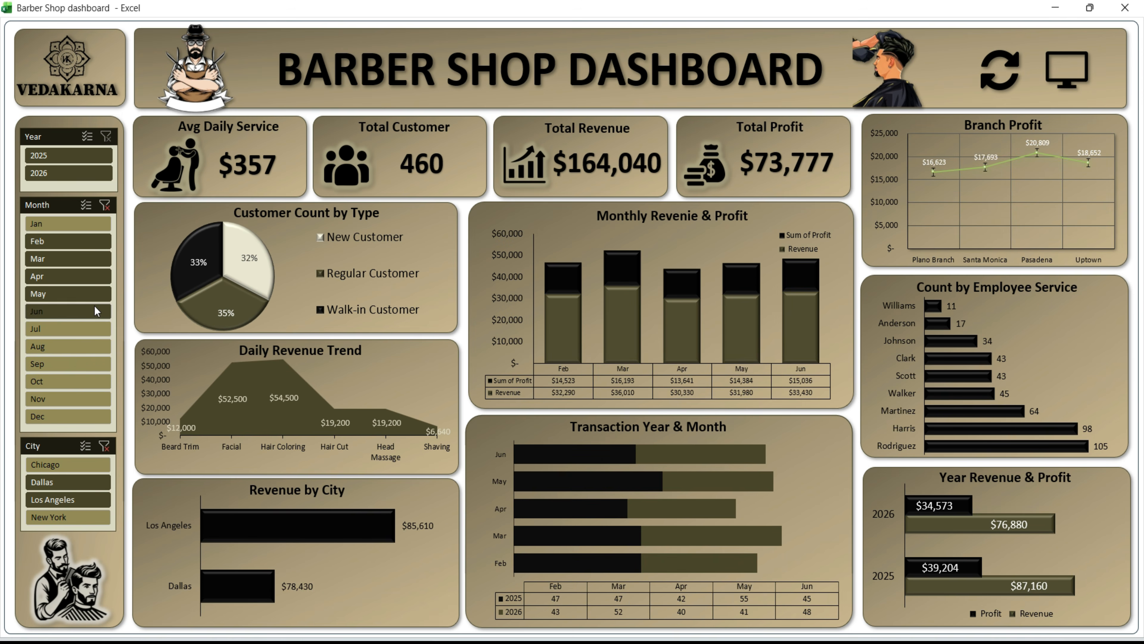
drag(68, 380, 77, 358)
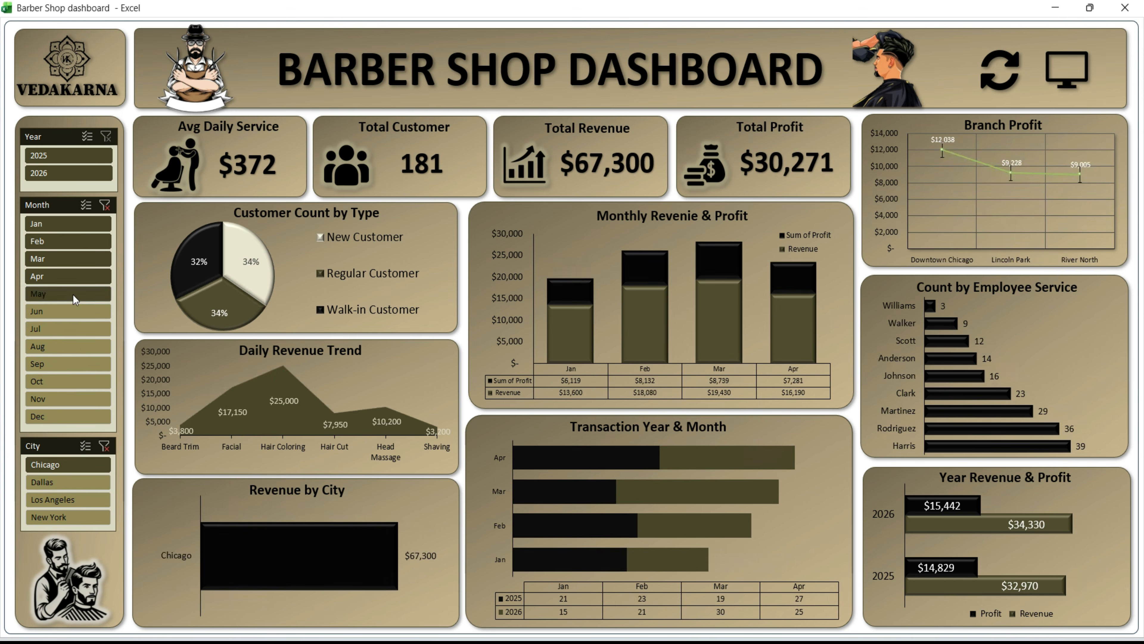